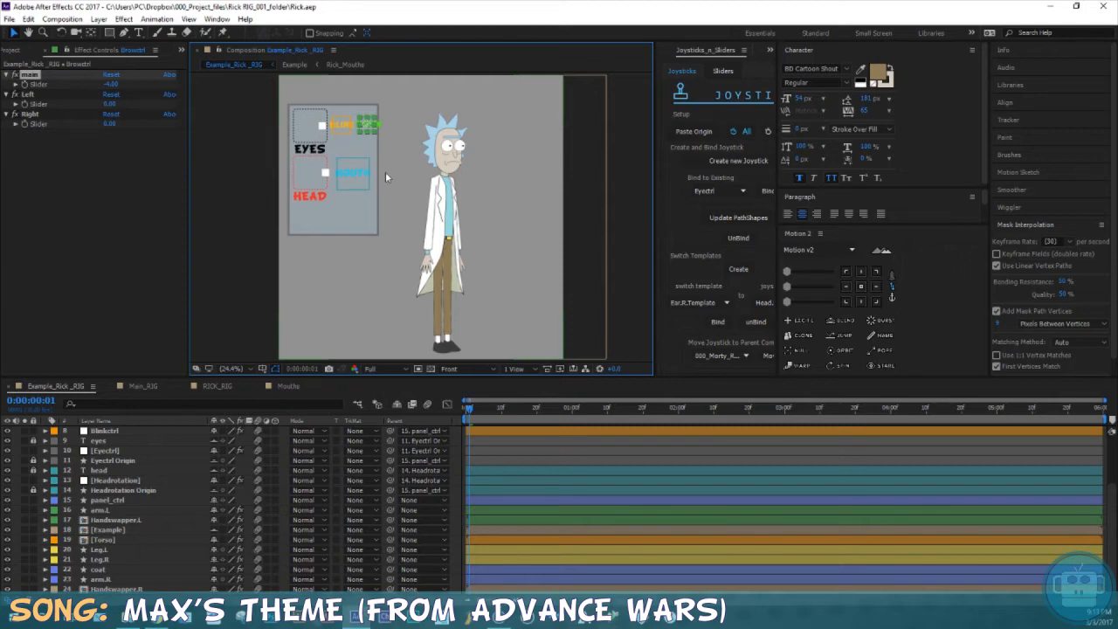
Try out the EYES joystick on the control panel, bringing it back to its starting position.
scroll(408, 206, "up", 2)
left_click_drag(321, 177, 414, 257)
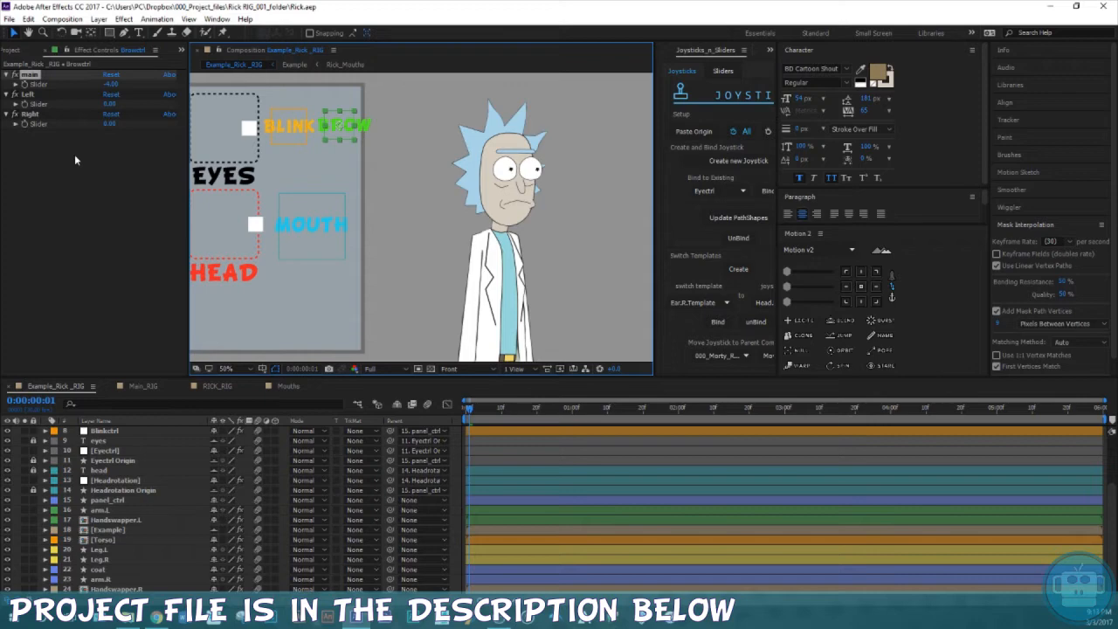
left_click(248, 130)
mouse_move(248, 131)
left_mouse_down()
mouse_move(219, 129)
mouse_move(237, 120)
mouse_move(222, 132)
mouse_move(248, 130)
left_mouse_up()
Try changing all four eyelid sliders of the BLINK control together, and undo the change.
left_click(289, 133)
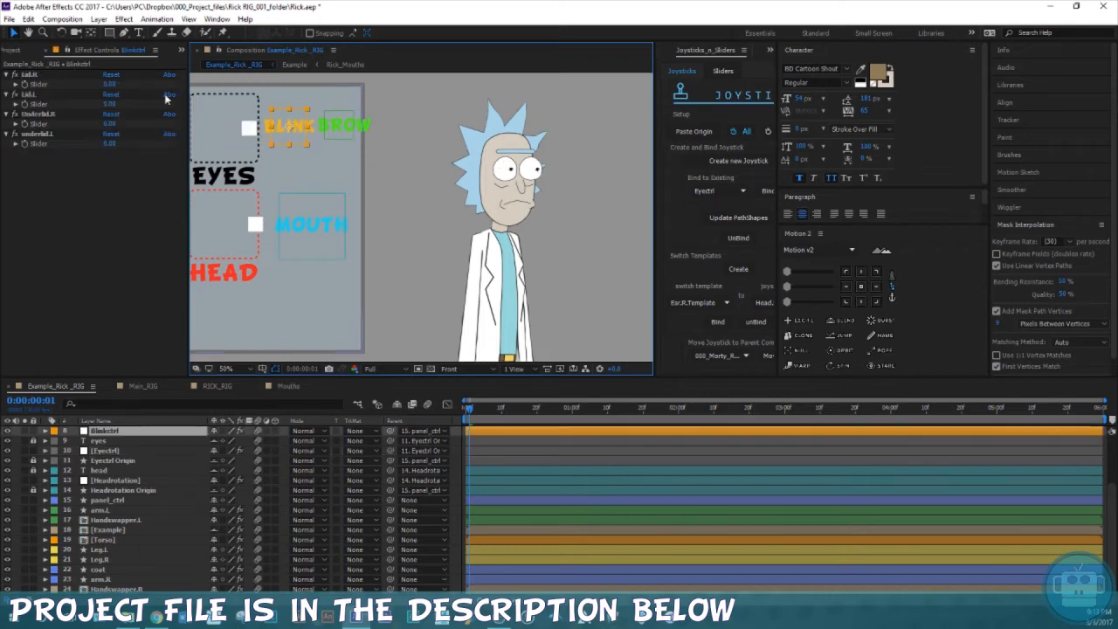
left_click(31, 76)
left_click(39, 135, "shift")
left_click_drag(105, 143, 131, 142)
key("ctrl+z")
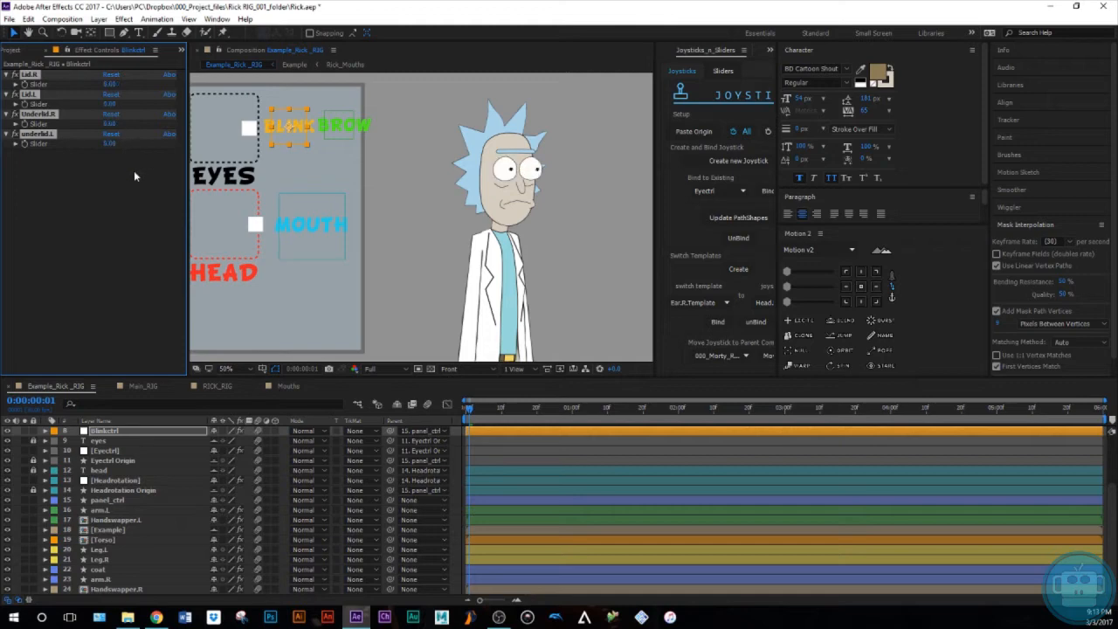
Try out the main and Left eyebrow sliders of the BROW control, undoing the changes and resetting Left.
left_click(337, 138)
left_click(35, 76)
left_click(32, 95, "shift")
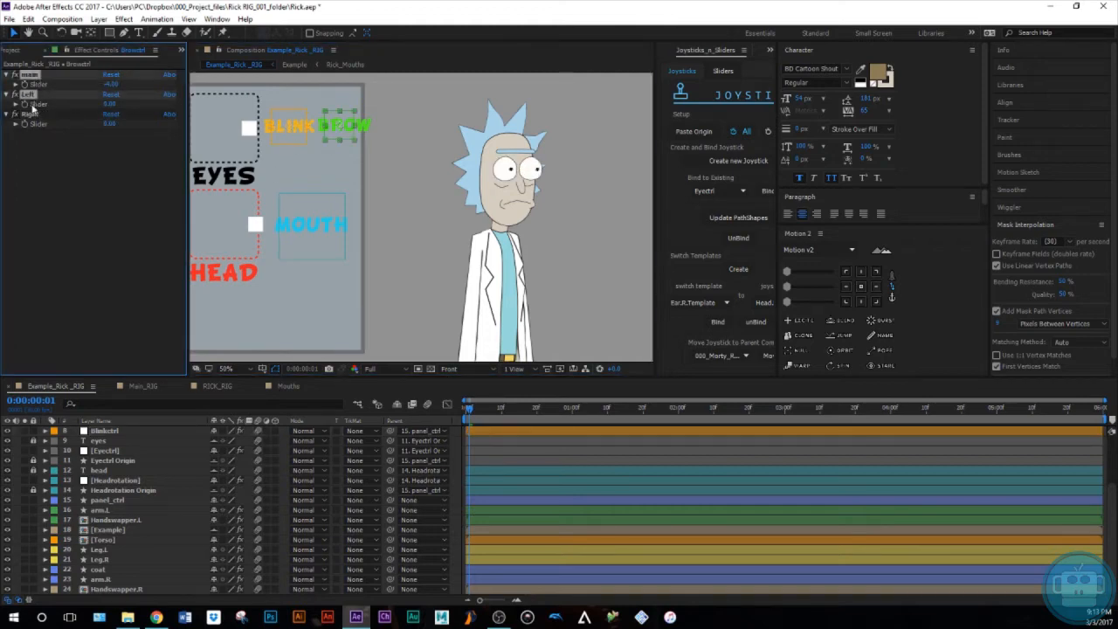
left_click(82, 134)
left_click_drag(109, 85, 187, 106)
key("ctrl+z")
key("ctrl+z")
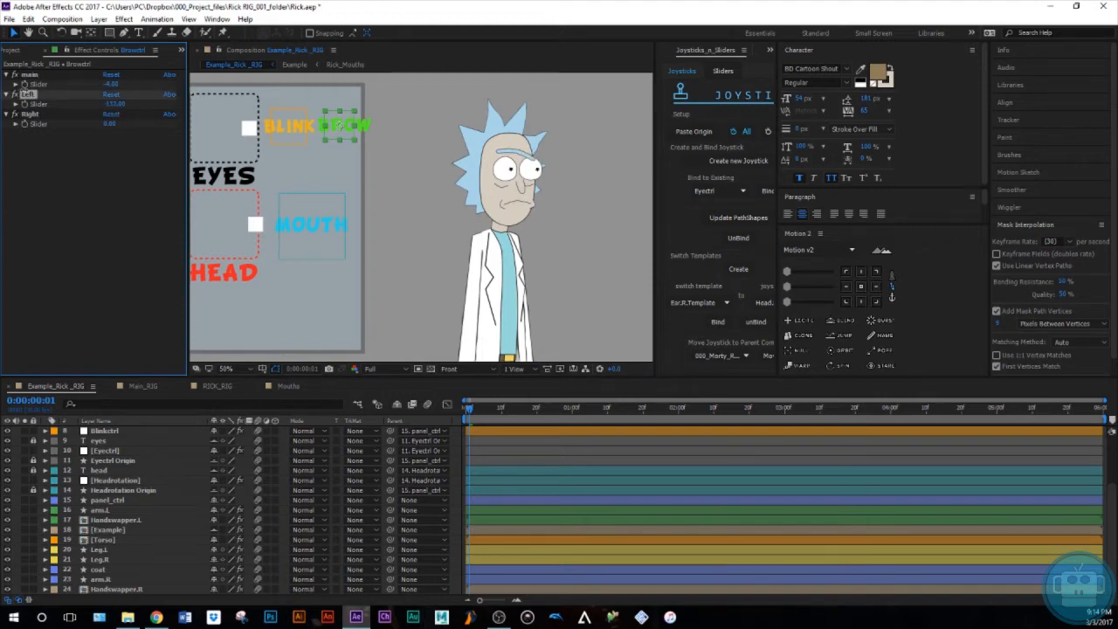
left_click(111, 94)
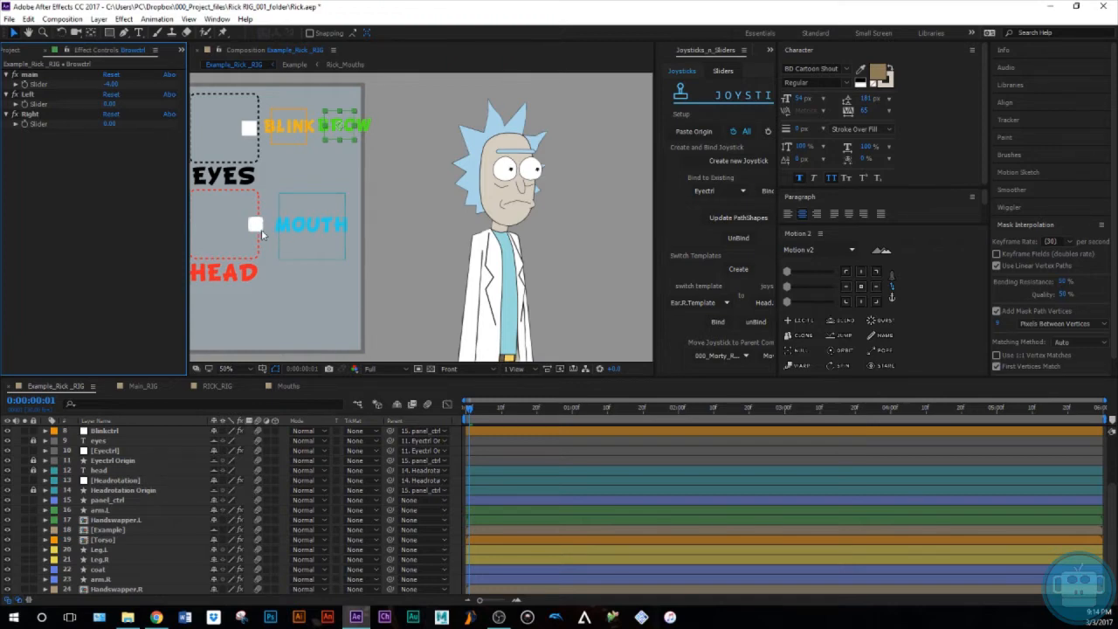
Try out the HEAD joystick and the MOUTH control's slider, returning the mouth slider to 0.
mouse_move(255, 226)
left_mouse_down()
mouse_move(195, 228)
mouse_move(243, 222)
mouse_move(245, 251)
mouse_move(243, 223)
mouse_move(262, 217)
mouse_move(226, 224)
mouse_move(268, 226)
left_mouse_up()
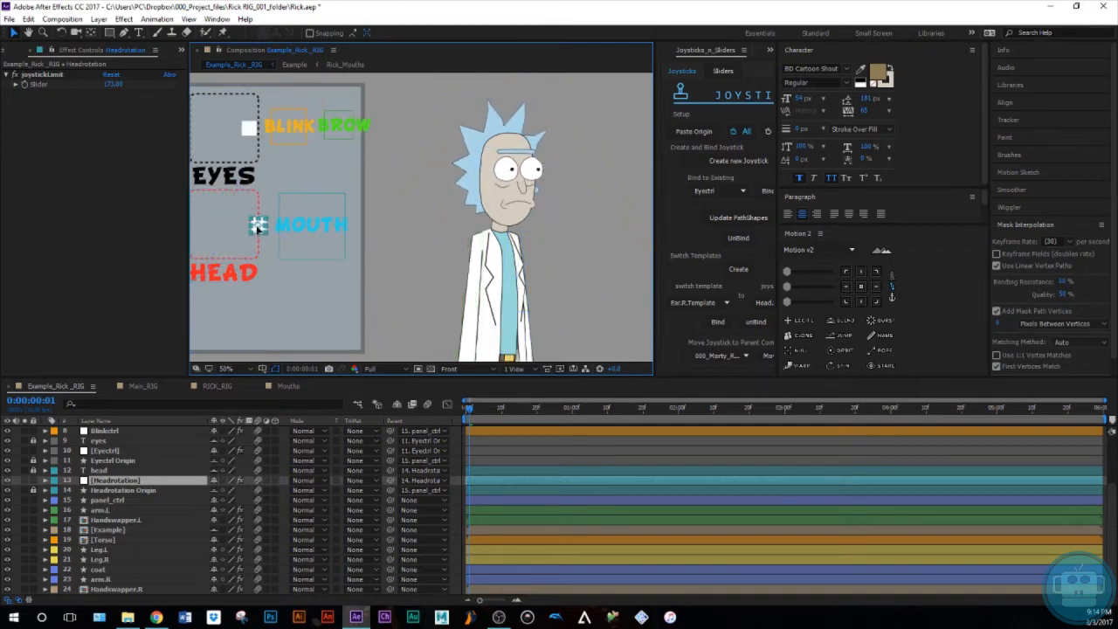
left_click(310, 213)
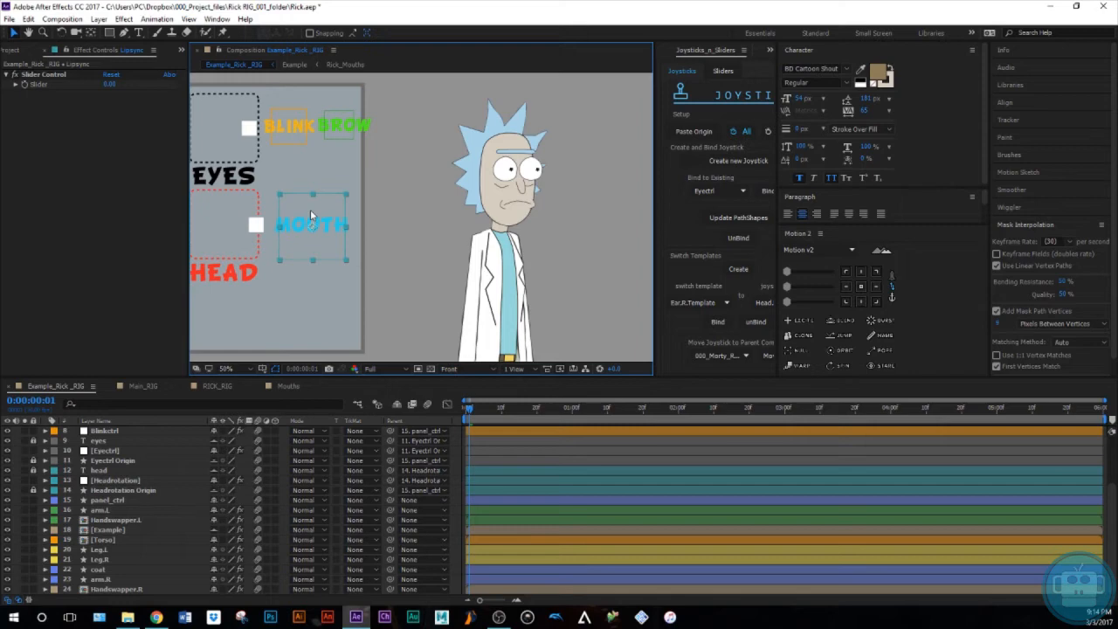
mouse_move(107, 84)
left_mouse_down()
mouse_move(130, 79)
mouse_move(111, 84)
left_mouse_up()
left_click(111, 85)
type("0")
key("Return")
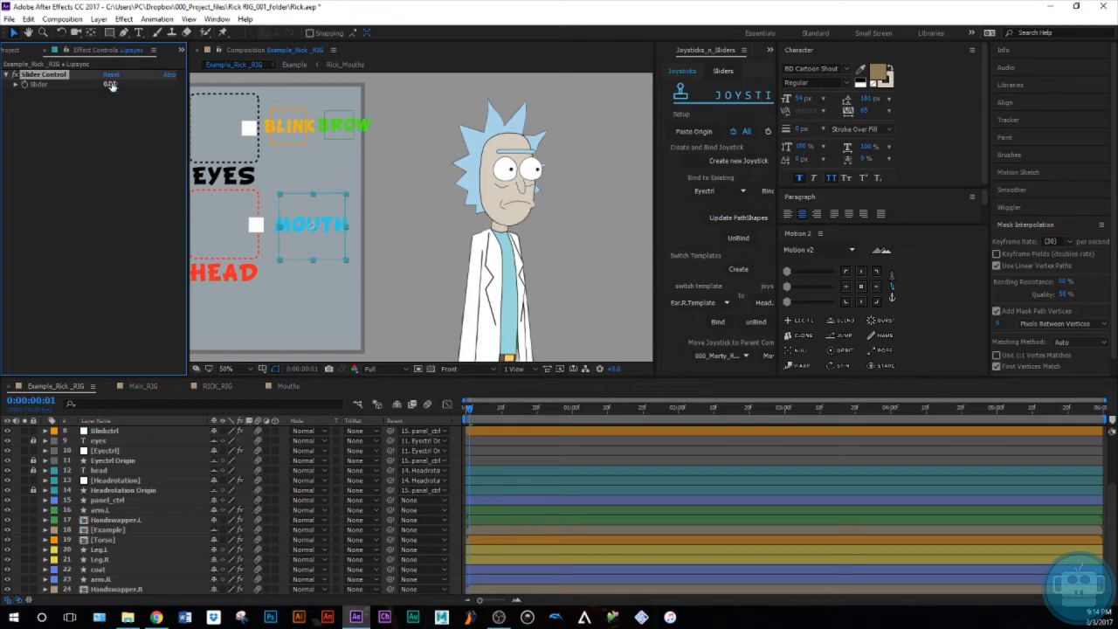
Open the Main_RIG composition and examine its face rig and layer list, including the hidden shy layers.
left_click(145, 386)
scroll(375, 255, "up", 1)
left_click_drag(335, 261, 442, 238)
scroll(445, 245, "down", 1)
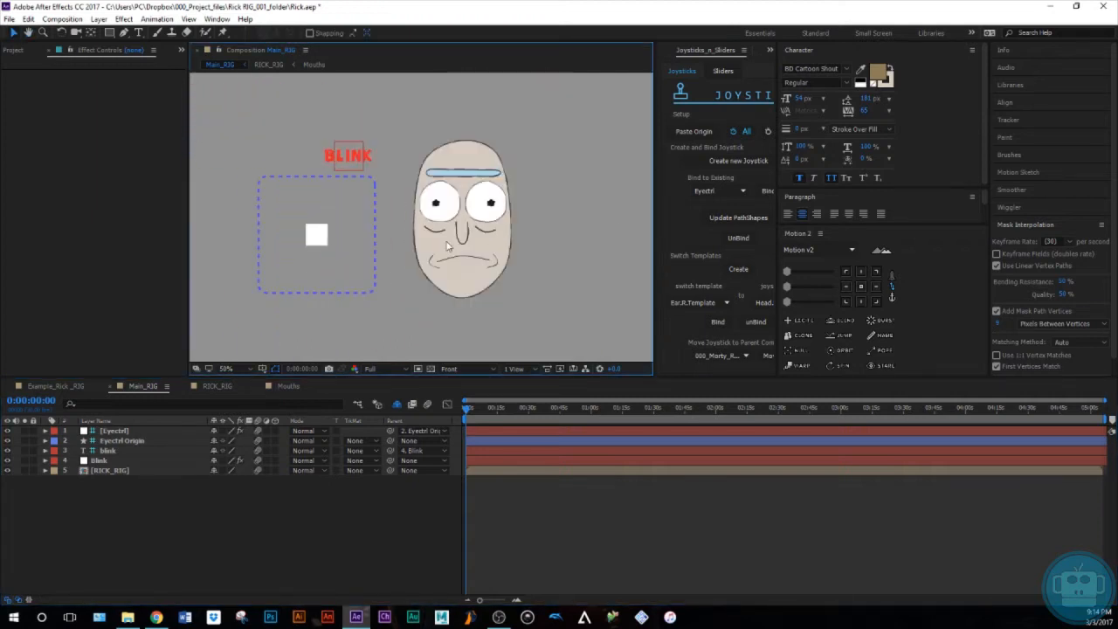
left_click(397, 404)
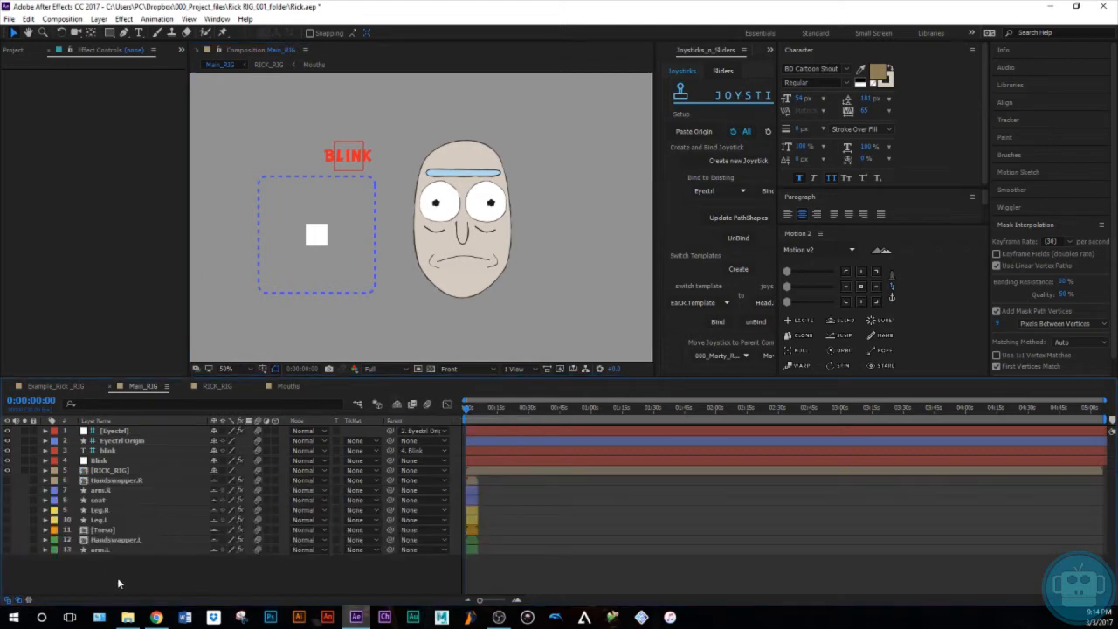
left_click(398, 406)
In the RICK_RIG composition, pre-compose the brow layer as Eyebrow and give the new layer a teal label colour.
left_click(217, 387)
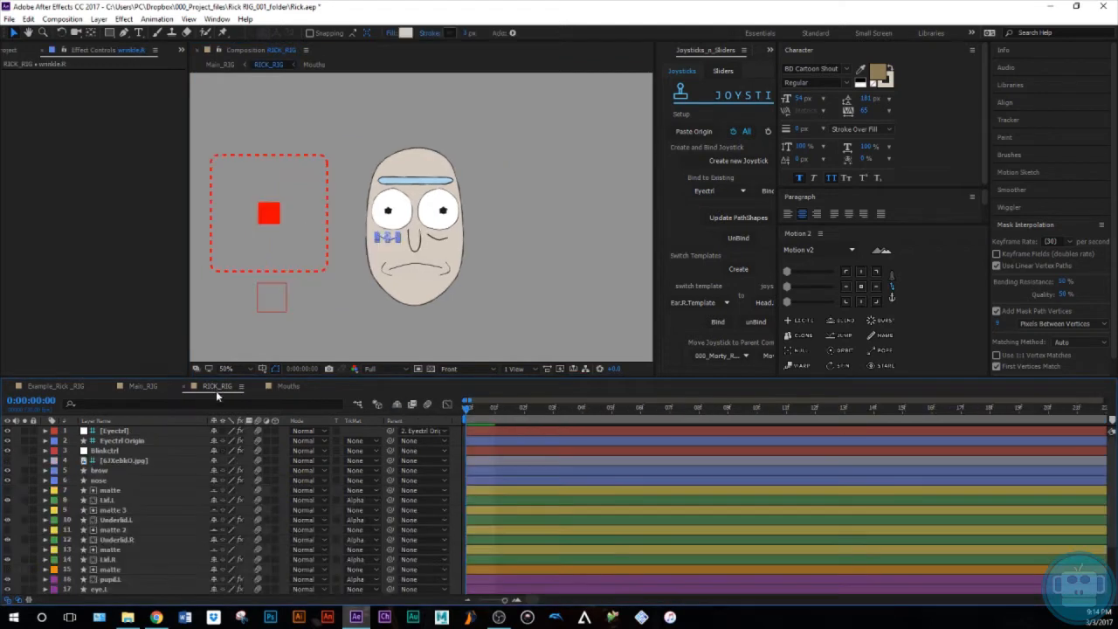
scroll(370, 277, "up", 2)
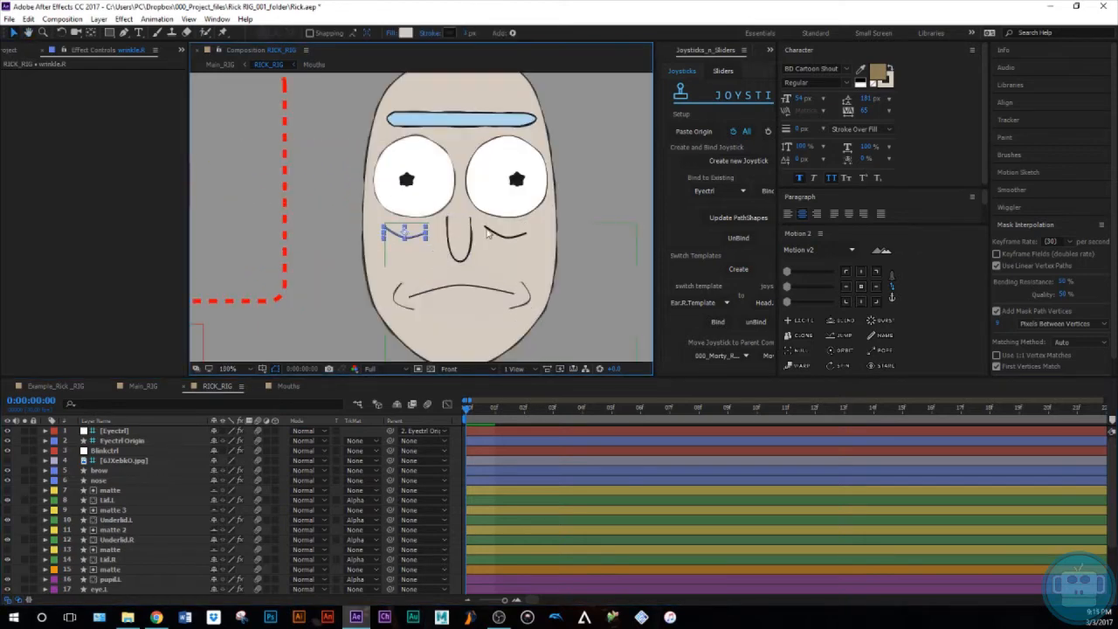
scroll(487, 231, "down", 2)
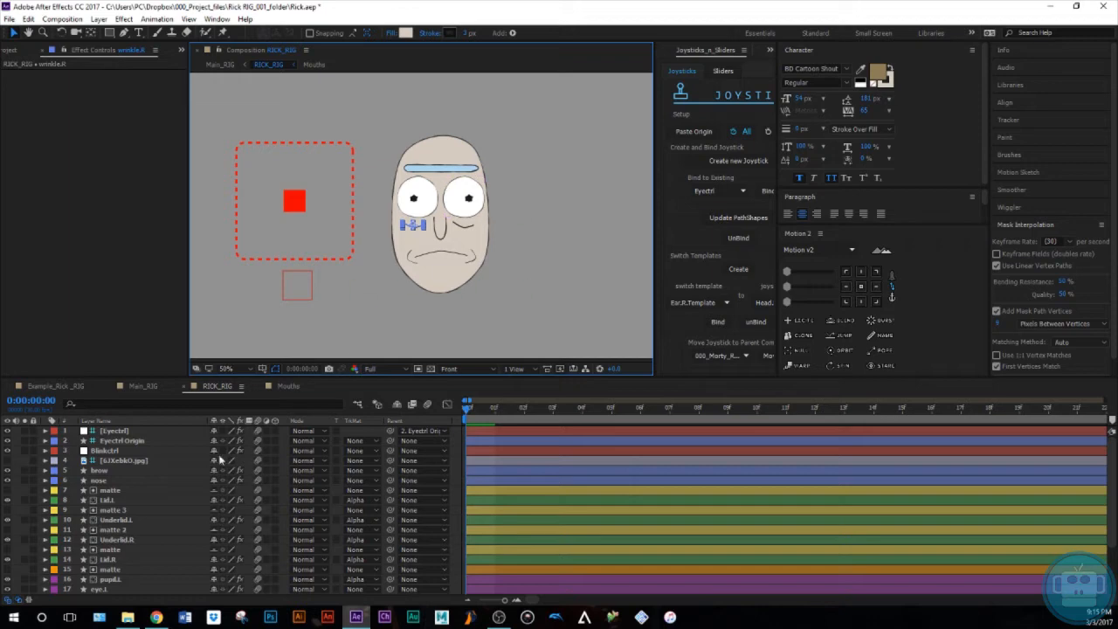
left_click(132, 481)
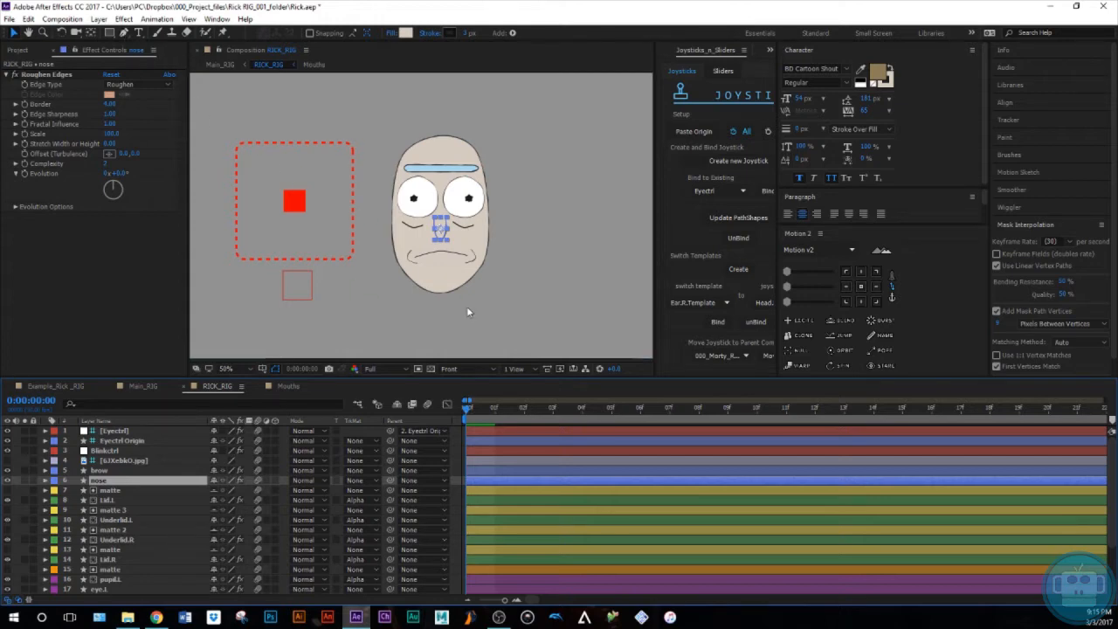
left_click(111, 472)
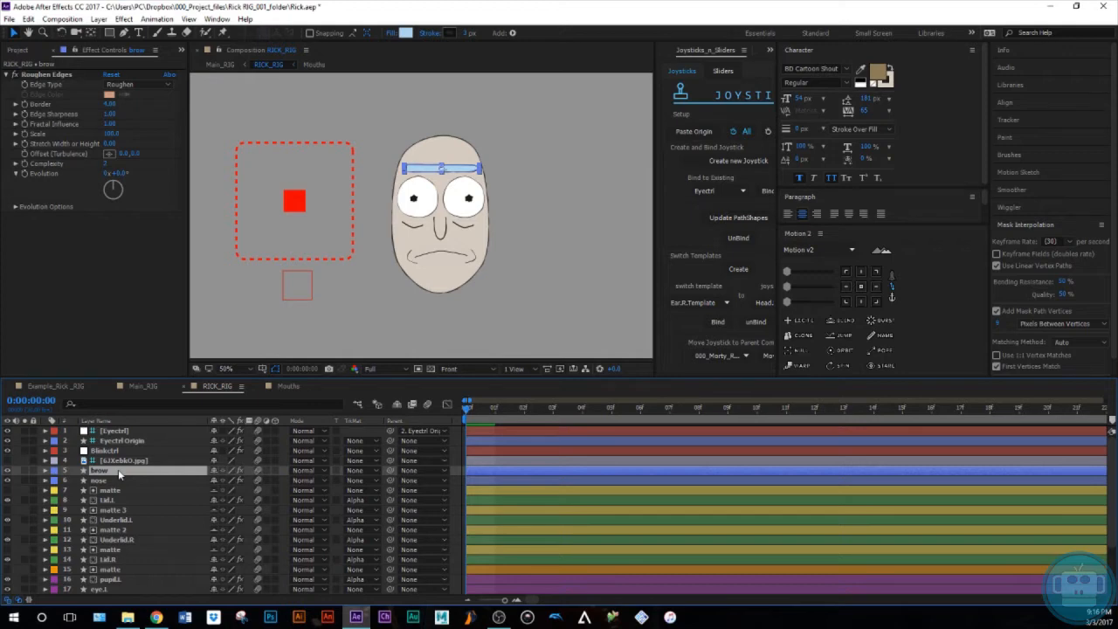
key("ctrl+shift+c")
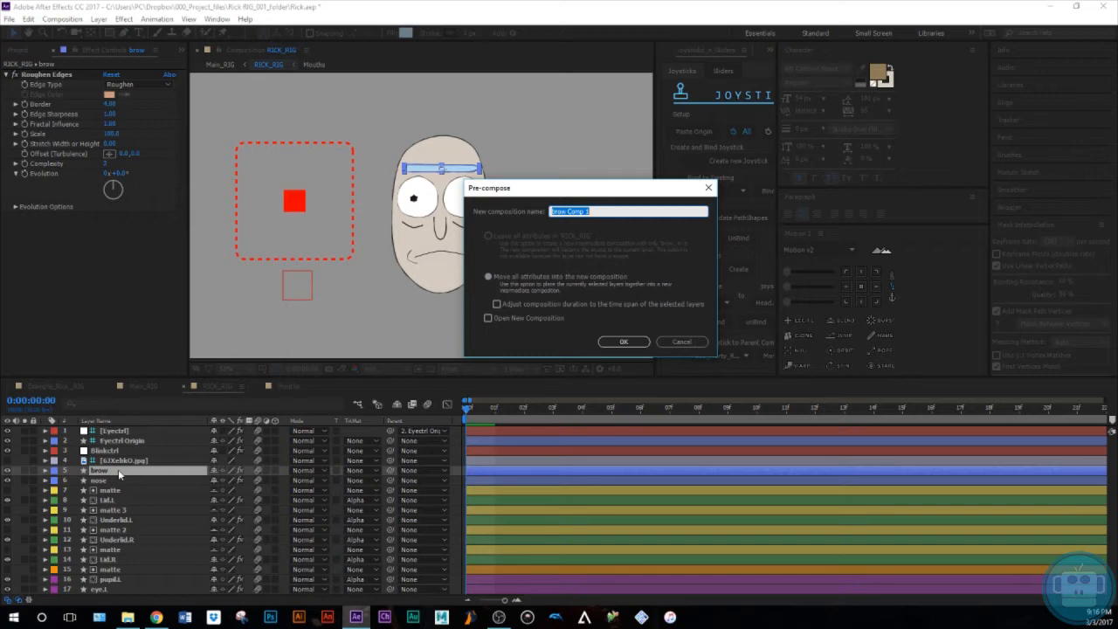
type("Eyebrow")
key("Return")
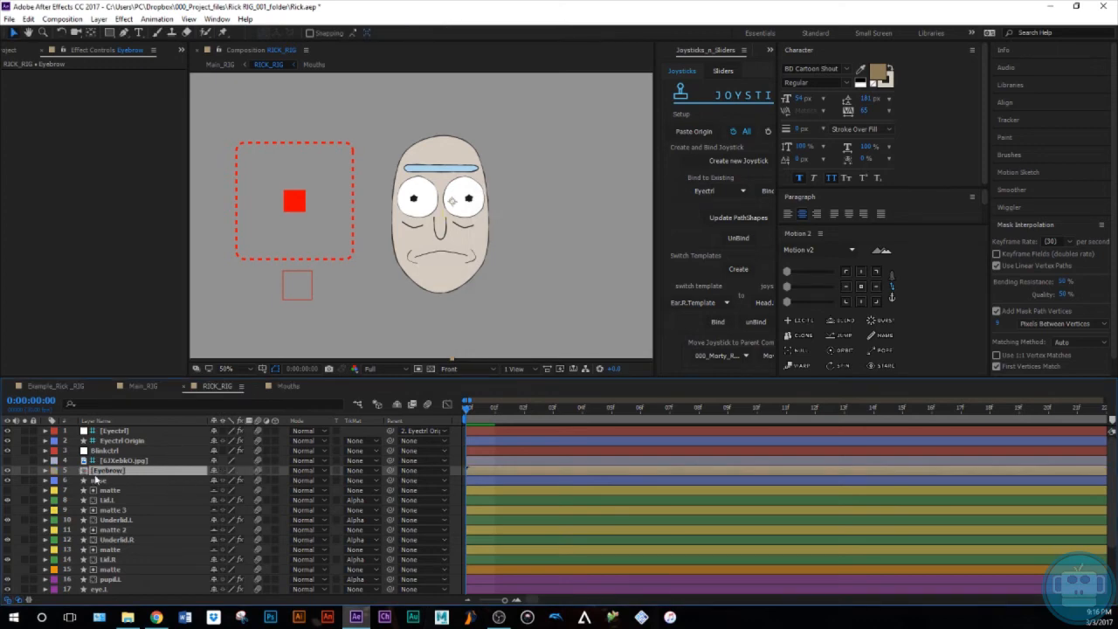
left_click(55, 470)
left_click(93, 447)
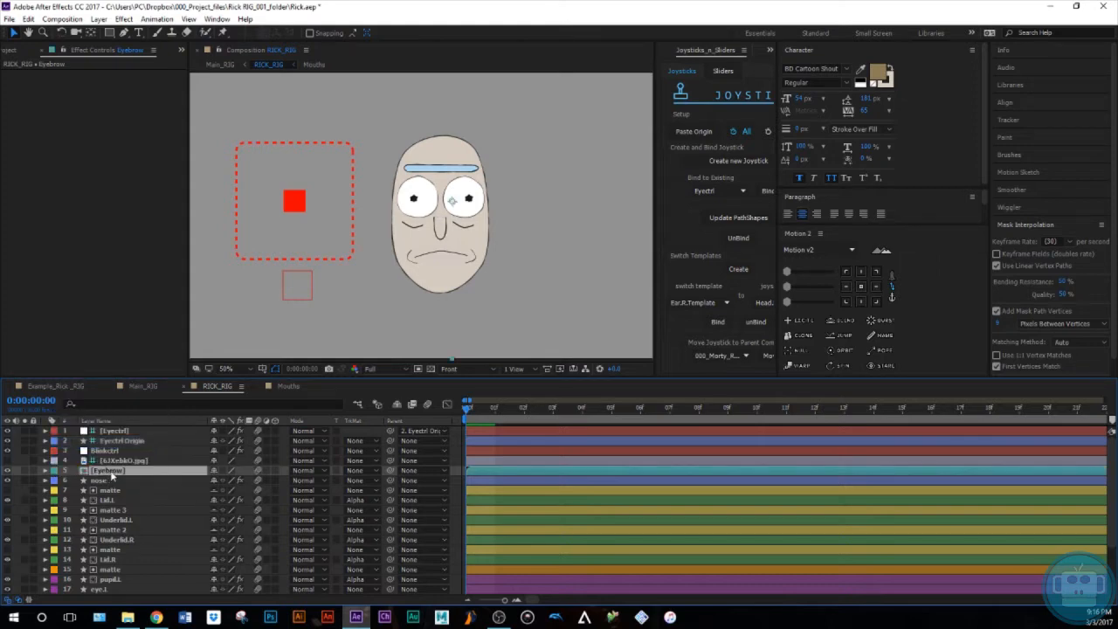
Open the Eyebrow composition and place three puppet pins on the brow shape: at its centre, left end and right end.
double_click(111, 472)
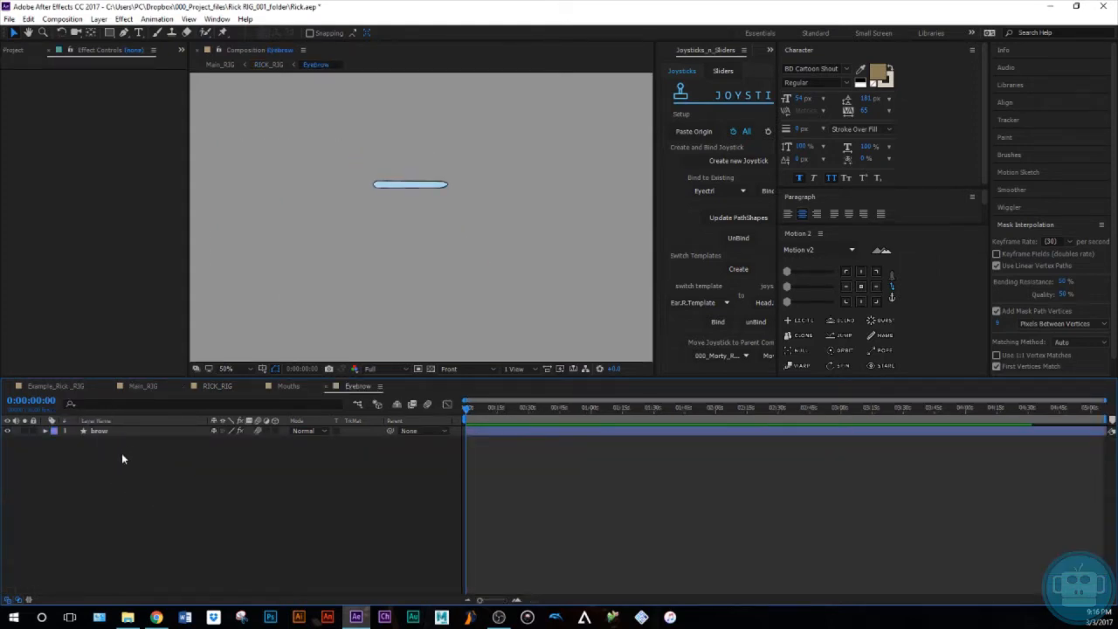
left_click(166, 431)
scroll(355, 246, "up", 4)
left_click_drag(352, 202, 398, 297)
left_click_drag(360, 262, 364, 305)
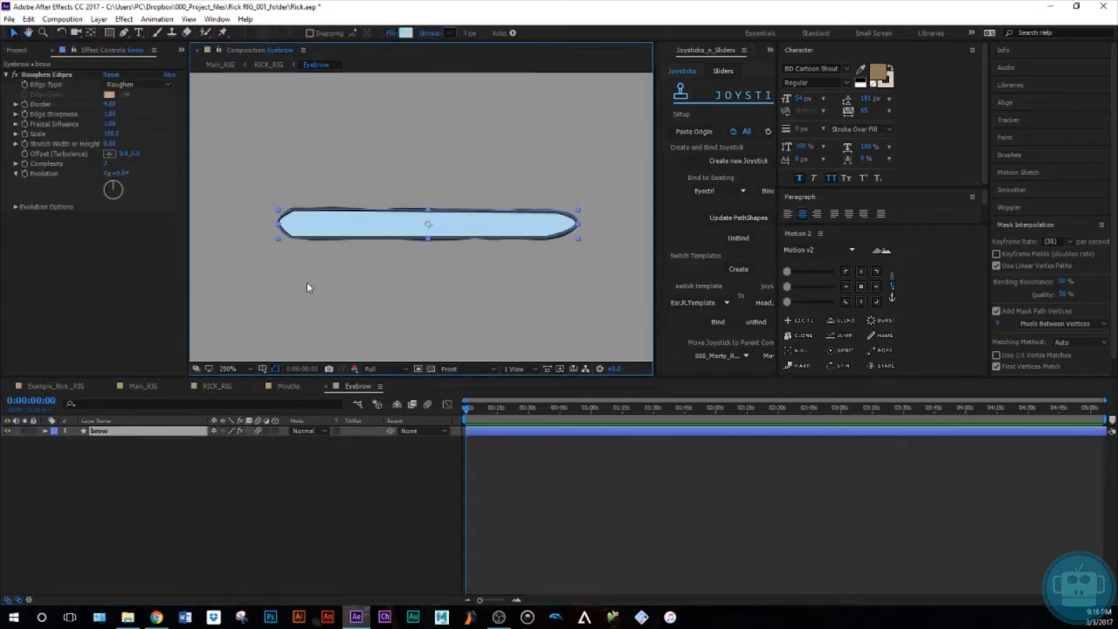
left_click(224, 33)
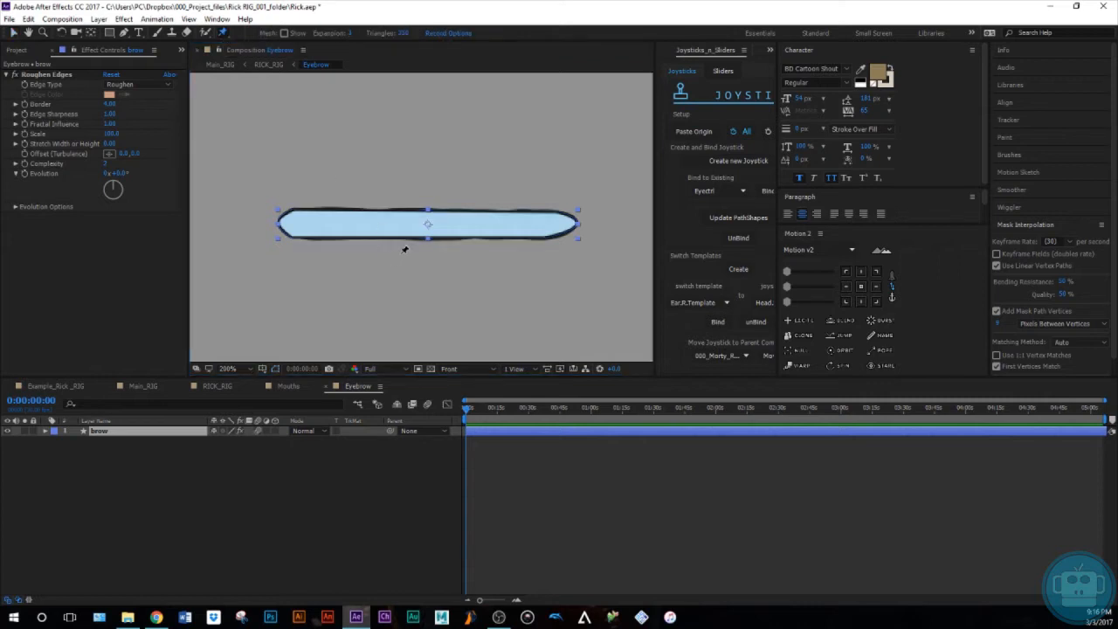
left_click(429, 224)
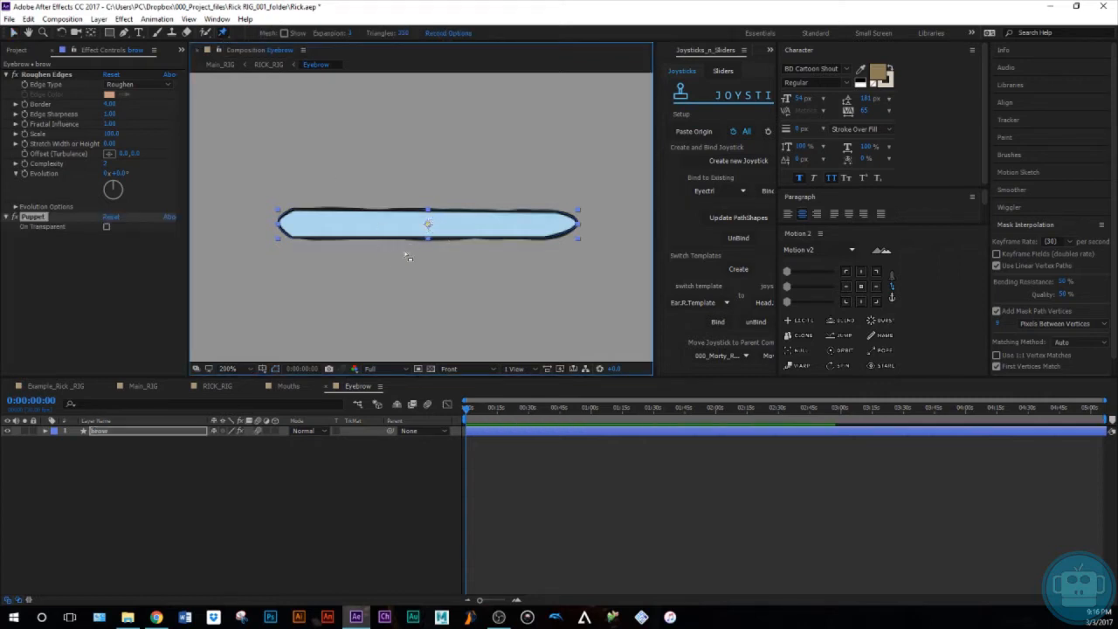
left_click(288, 225)
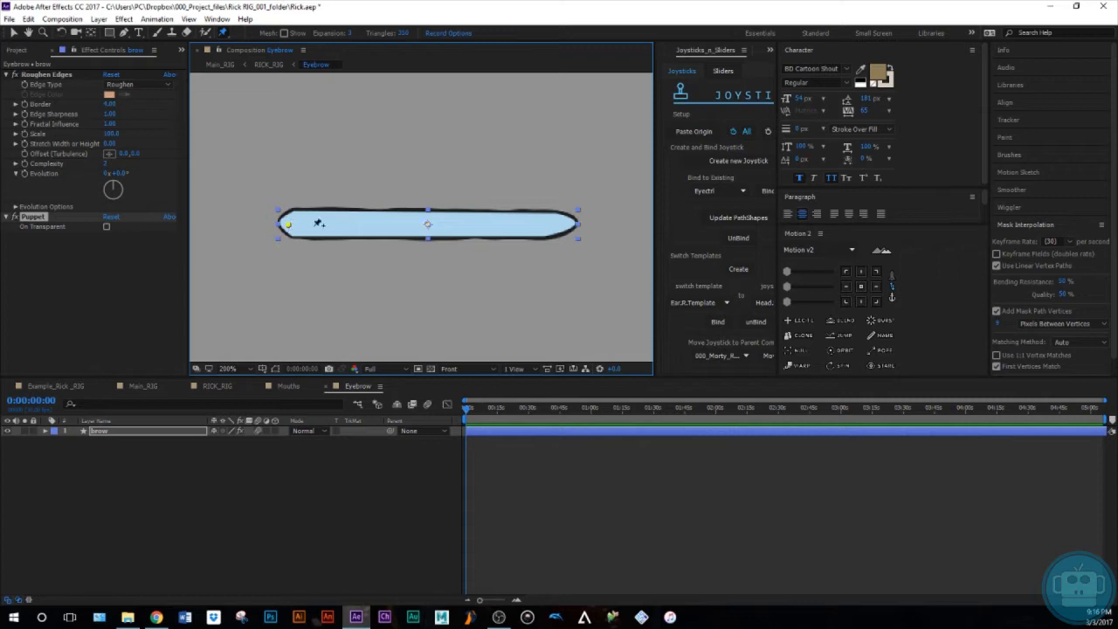
left_click(572, 225)
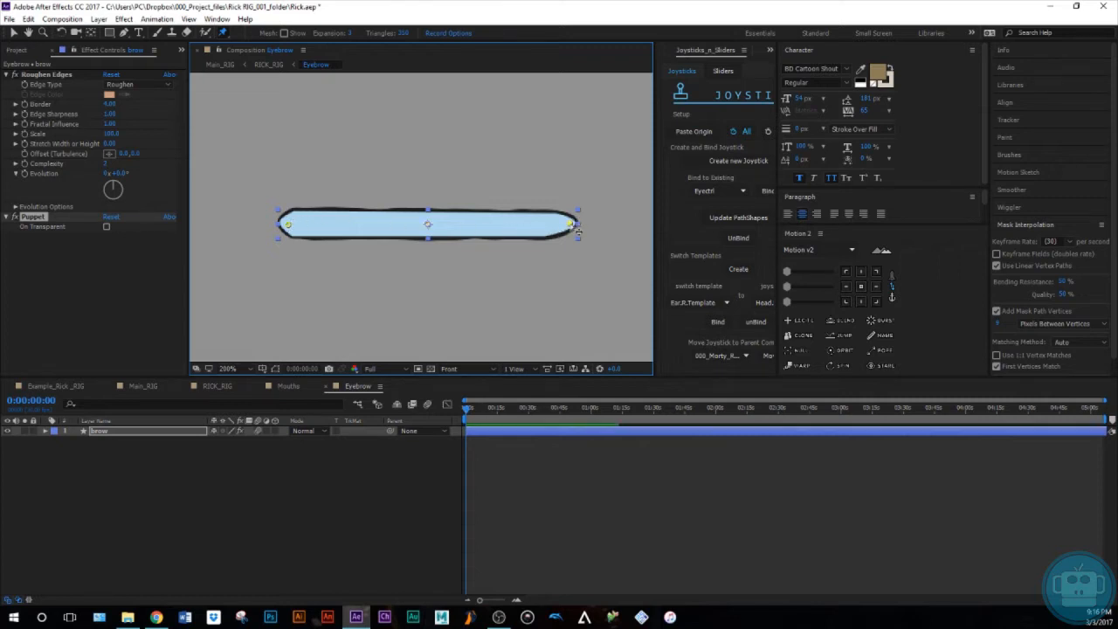
Create Duik bones for all three puppet pins in the brow layer's puppet mesh, and collapse the layer's properties.
left_click(46, 431)
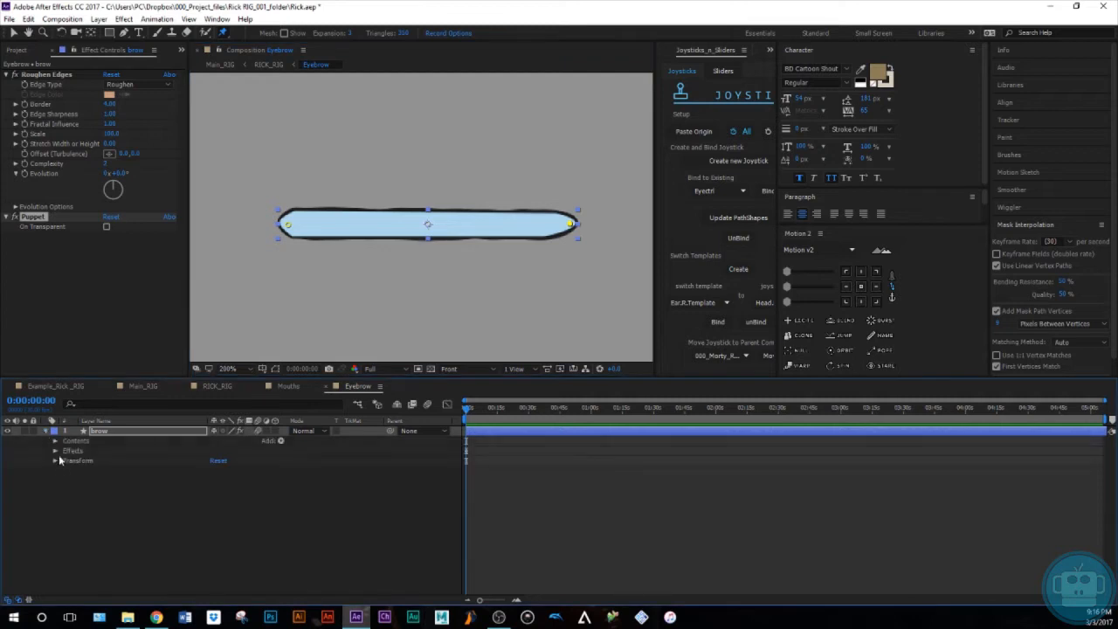
left_click(55, 441)
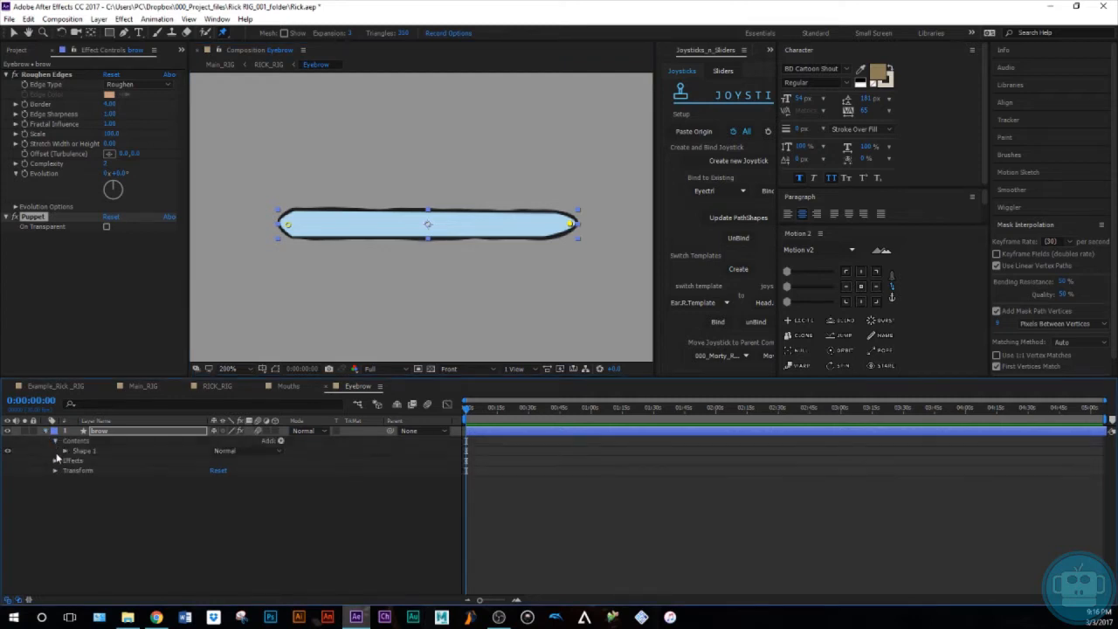
left_click(56, 461)
left_click(65, 481)
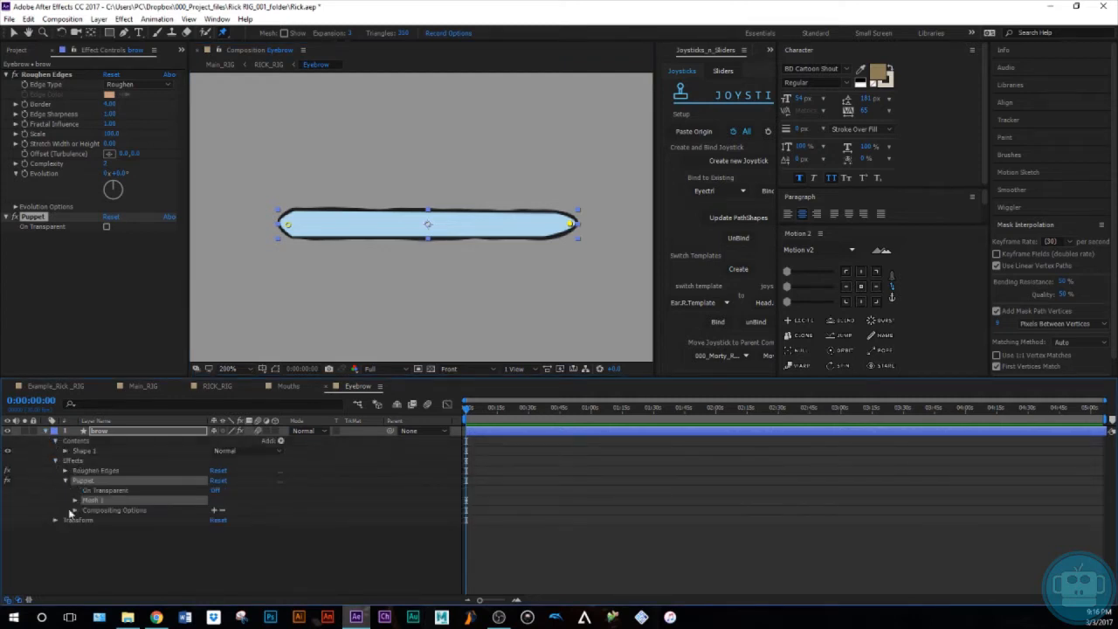
left_click(75, 500)
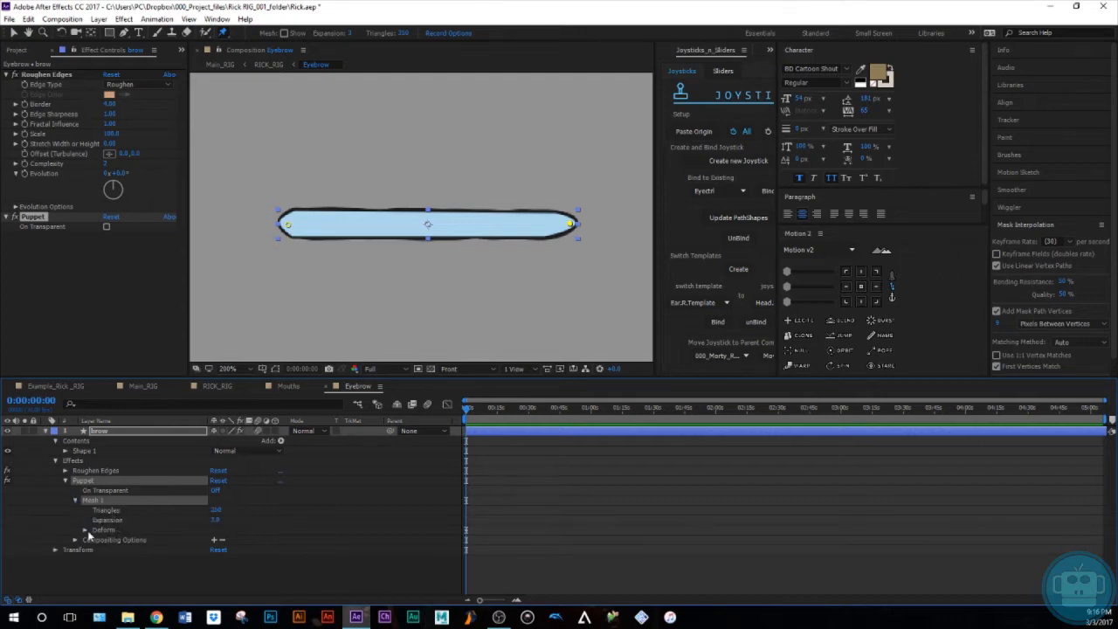
left_click(86, 530)
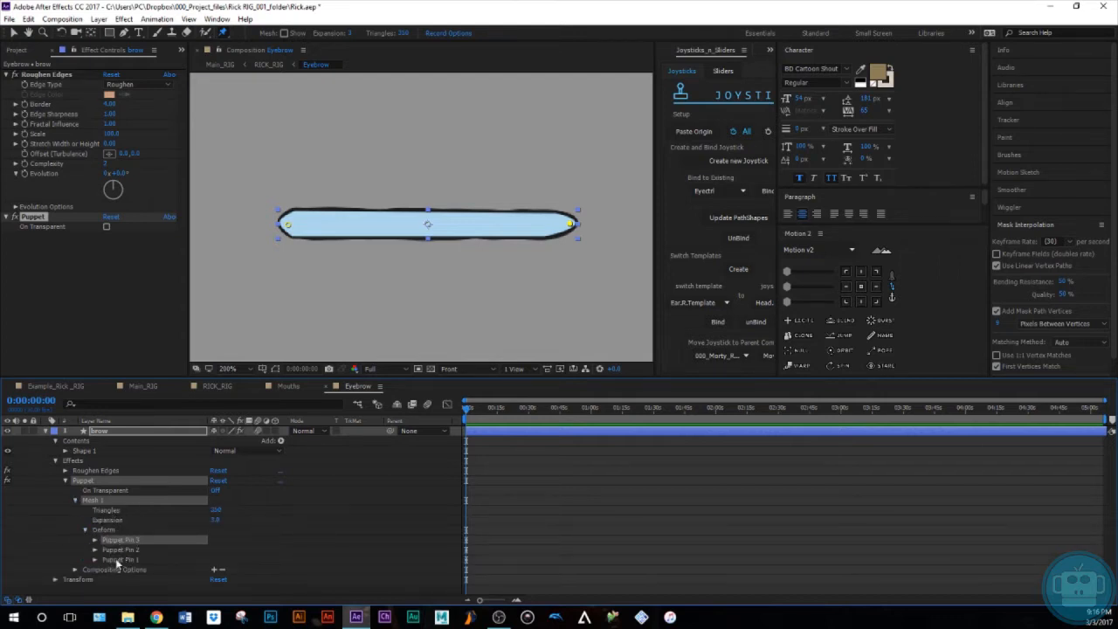
left_click(121, 560, "shift")
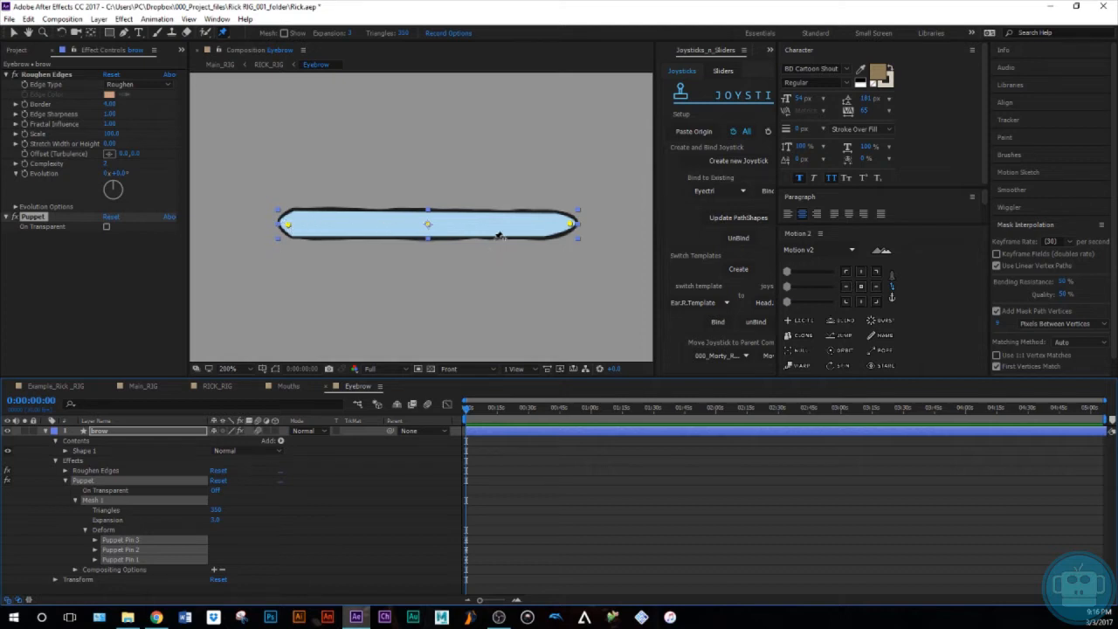
left_click(671, 50)
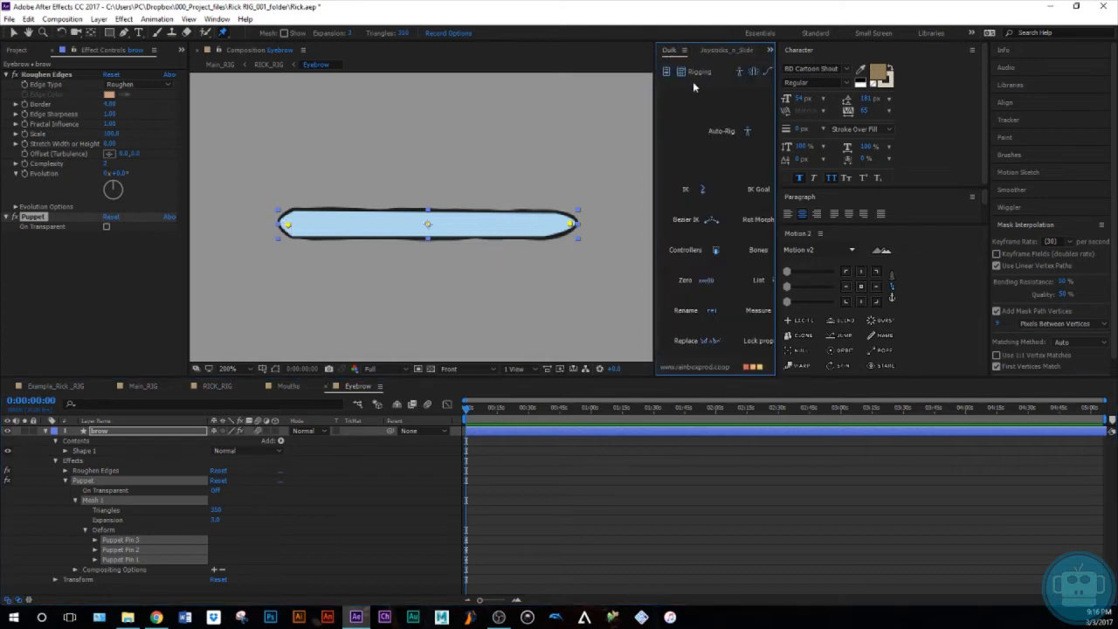
left_click_drag(654, 208, 611, 207)
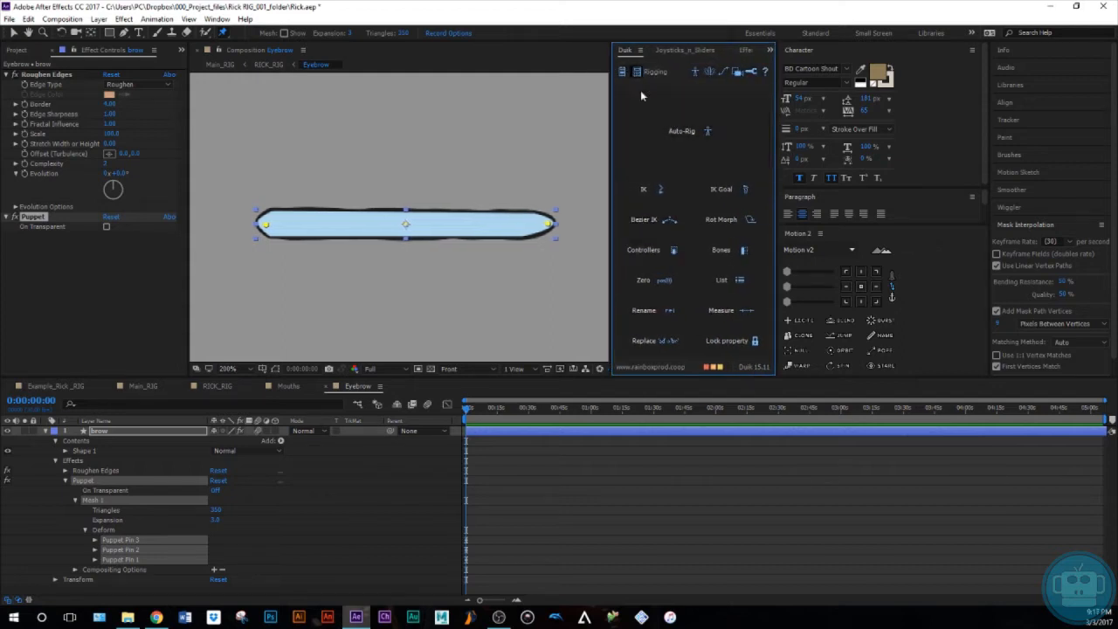
left_click(745, 250)
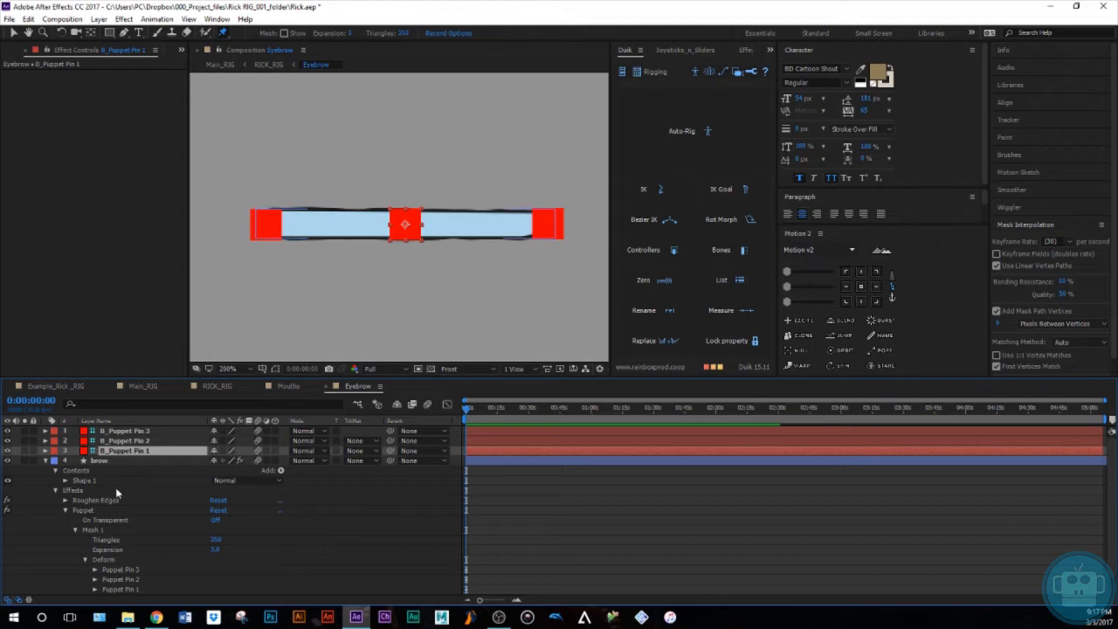
left_click(45, 461)
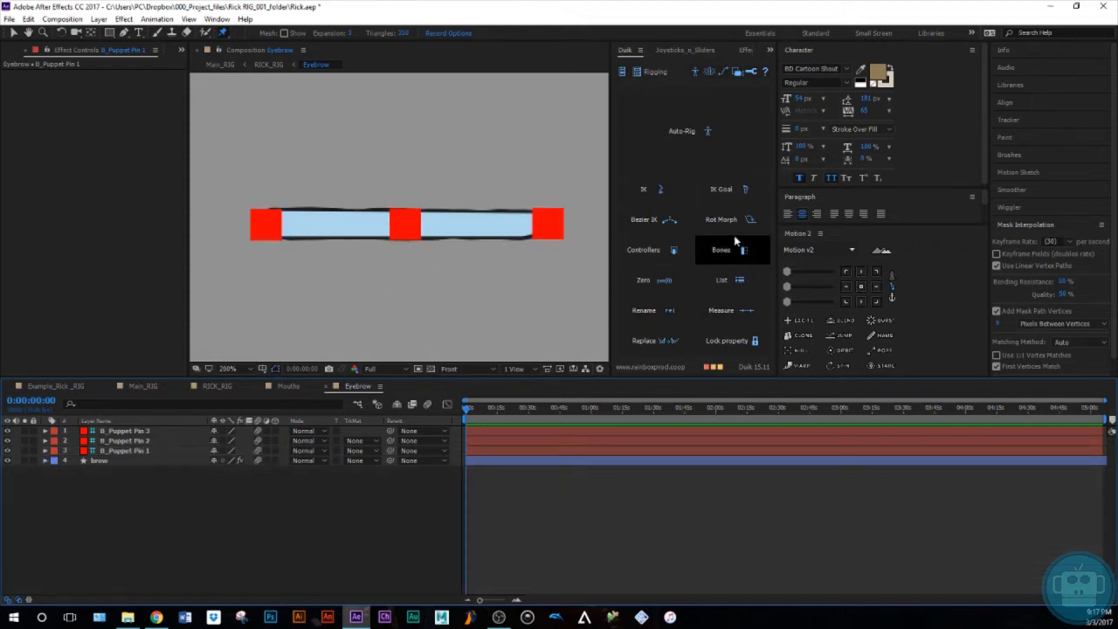
Check which pin each bone layer controls and rename the centre bone's layer to Main.
left_click(144, 451)
left_click(146, 432)
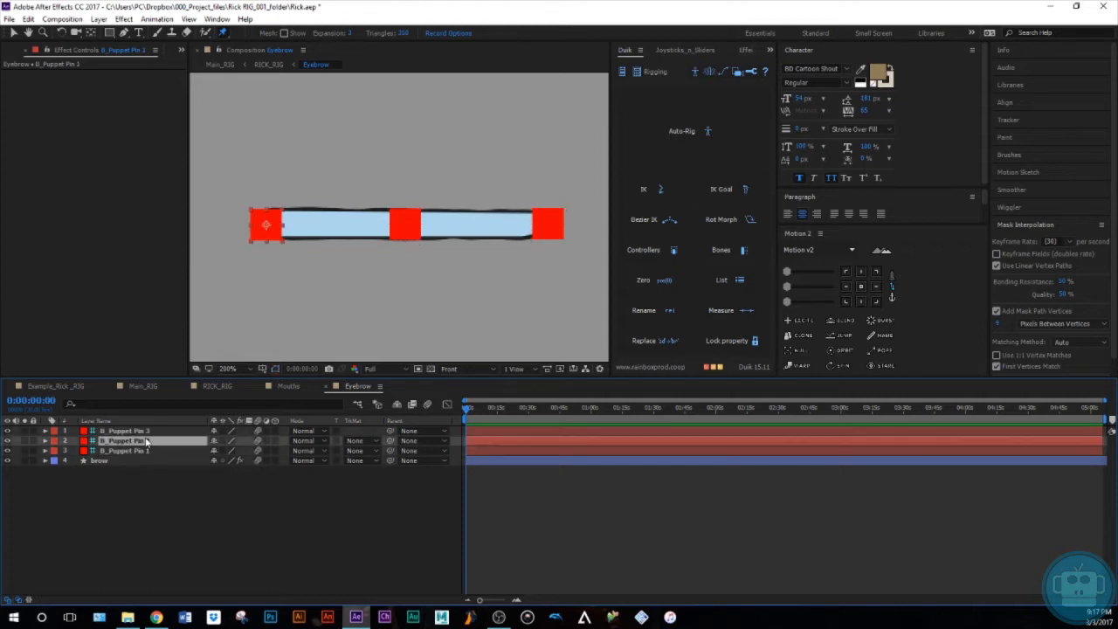
left_click(147, 441)
left_click(136, 434)
left_click(142, 441)
left_click(136, 451)
key("Return")
type("M")
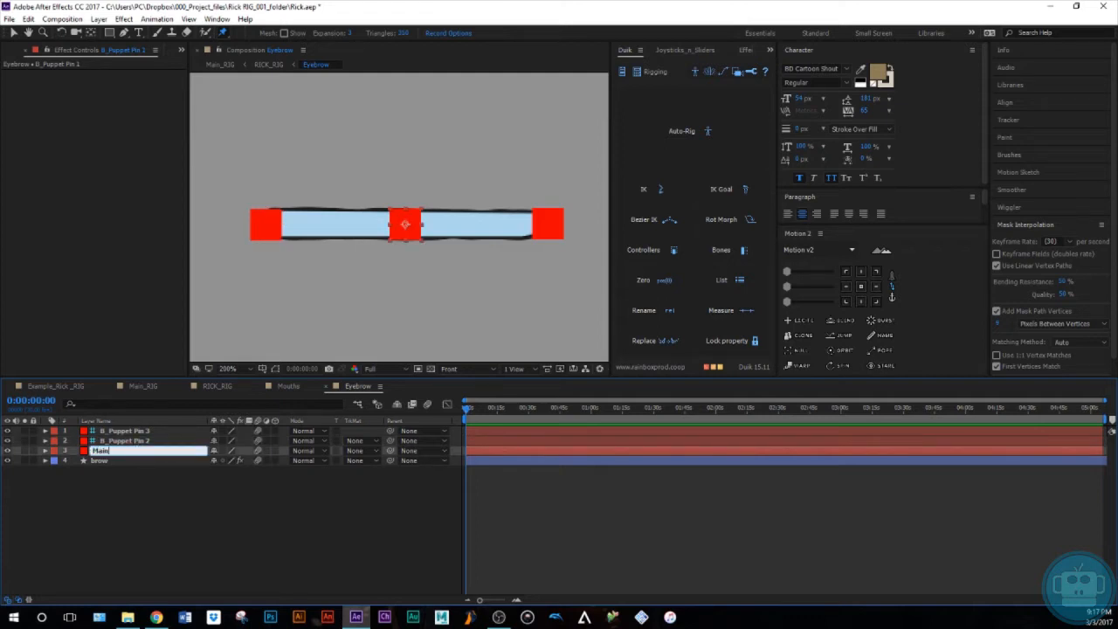
type("ain")
key("Return")
Rename the B_Puppet Pin 2 bone layer to Right and the B_Puppet Pin 3 bone layer to Left.
left_click(114, 442)
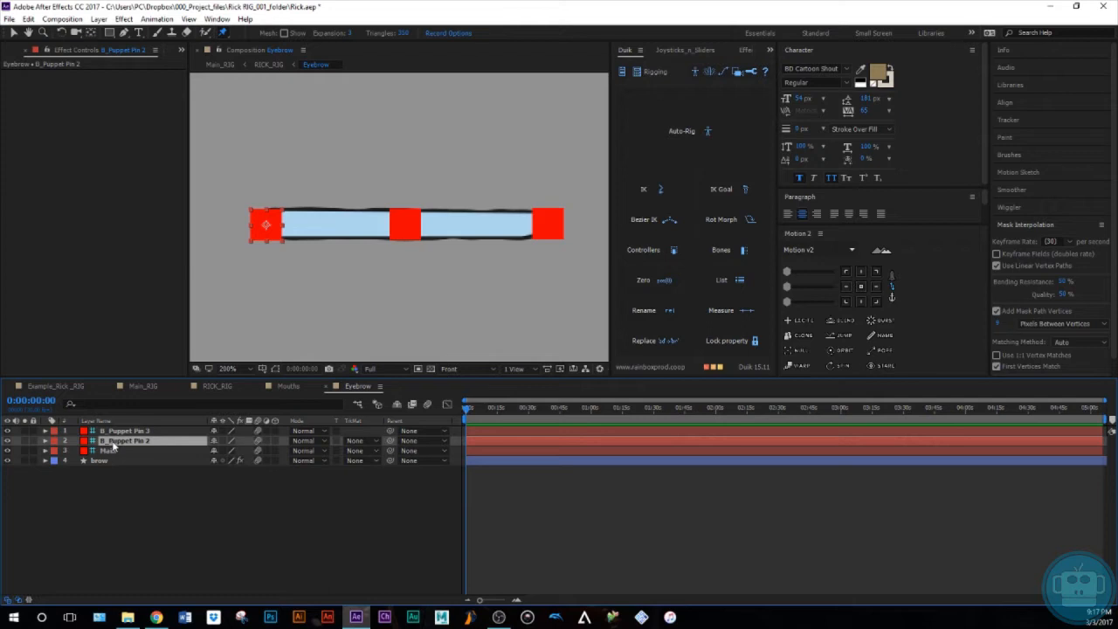
key("Return")
type("Ri")
key("Return")
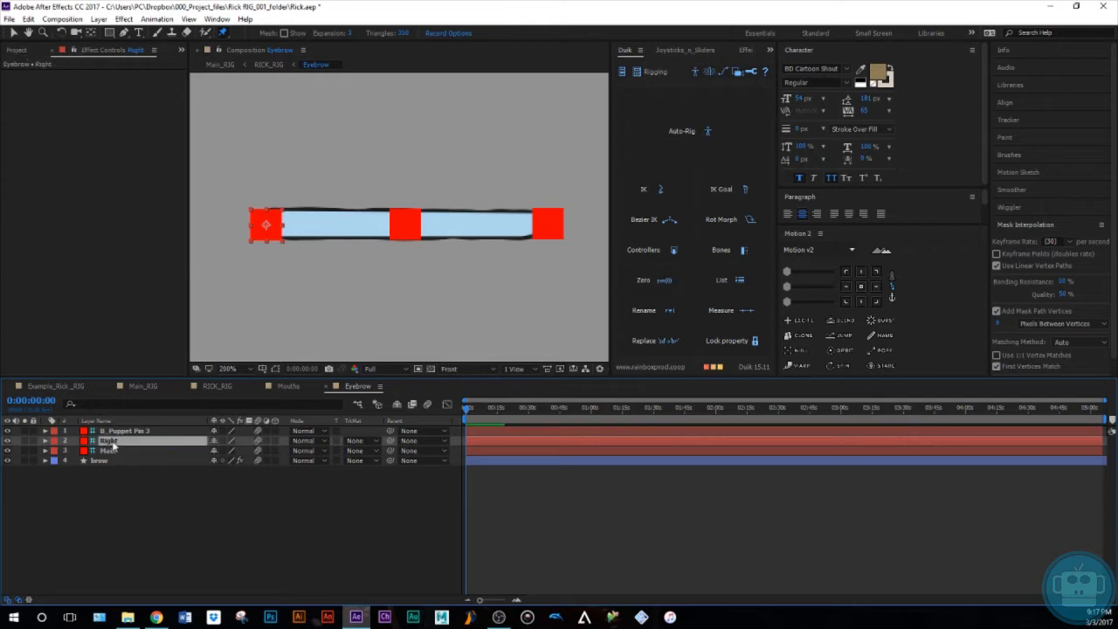
left_click(117, 432)
key("Return")
type("Left")
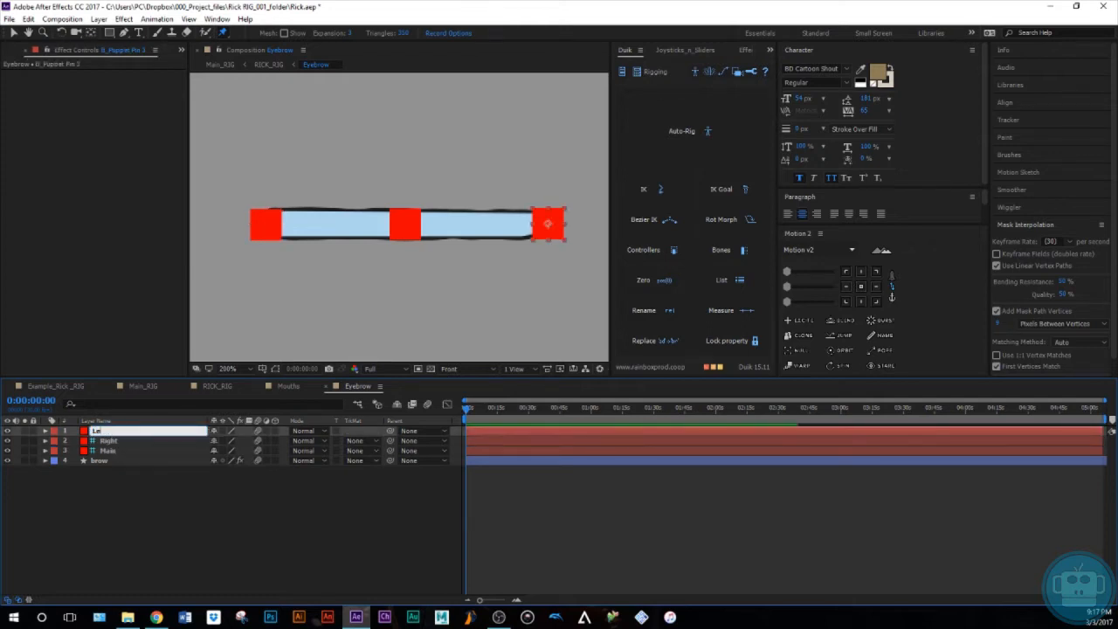
key("Return")
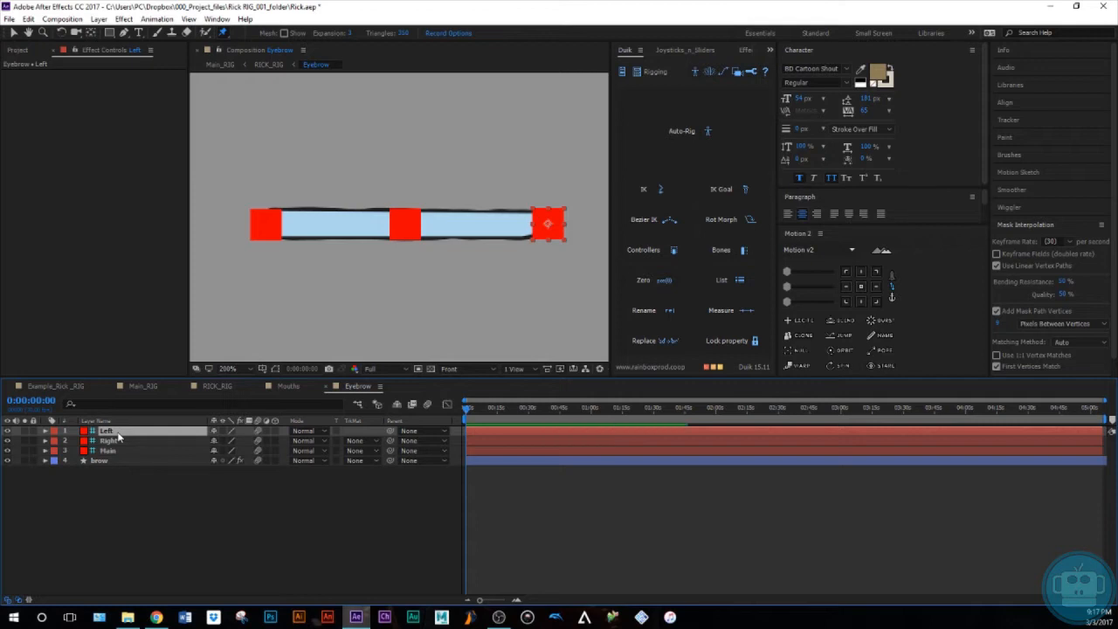
left_click(110, 494)
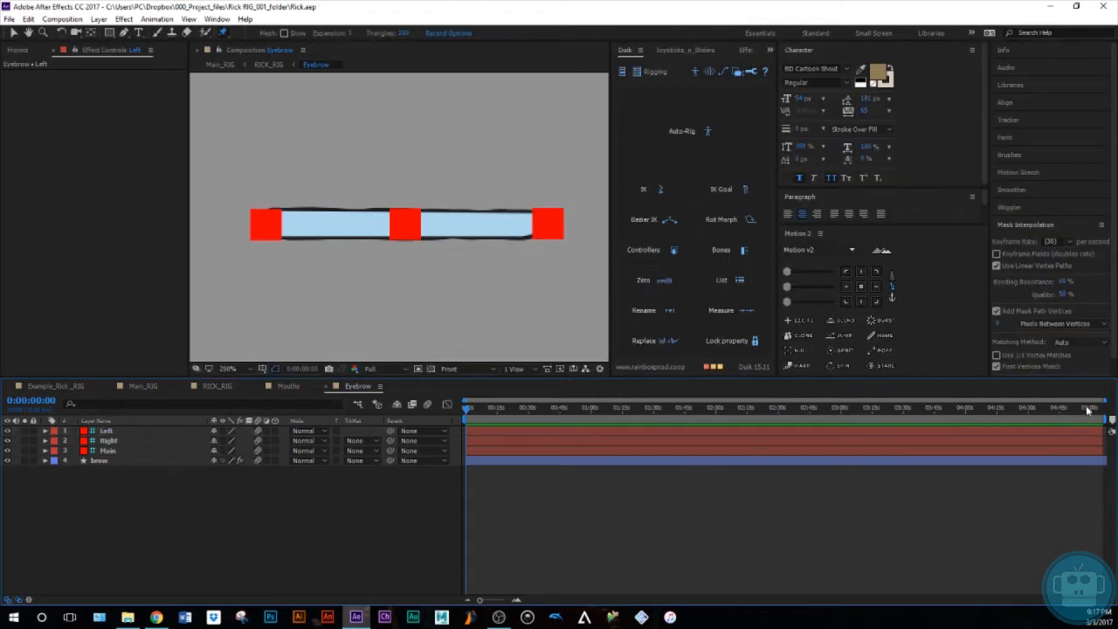
Reveal the Position property of the Left, Right and Main bones and advance the playhead to frame 1.
left_click_drag(1104, 401, 472, 402)
left_click(130, 451)
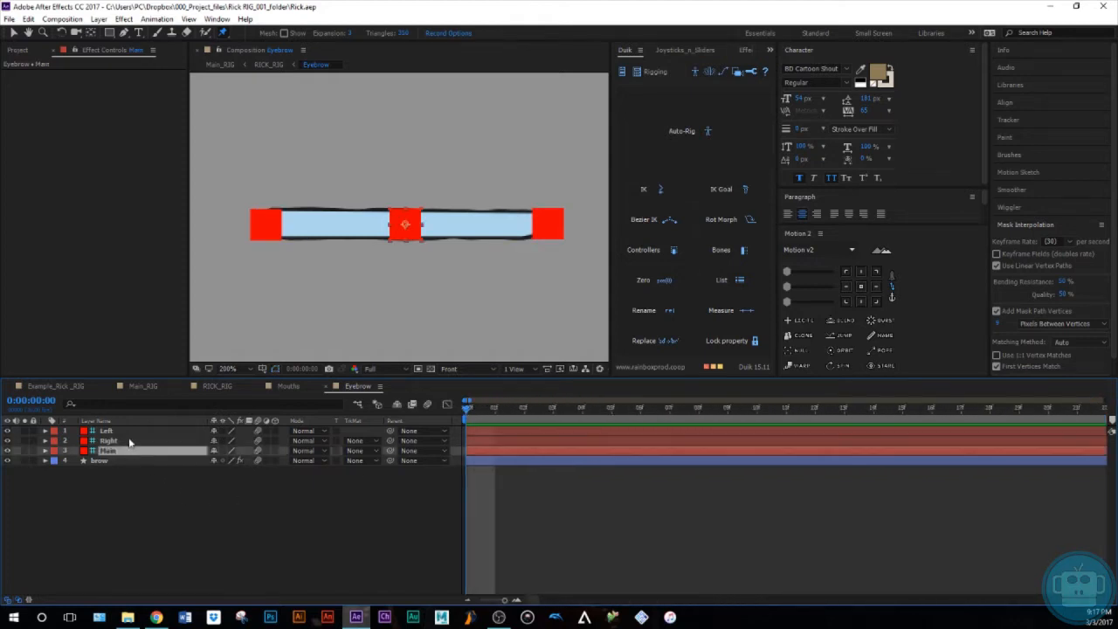
left_click(128, 432, "shift")
key("p")
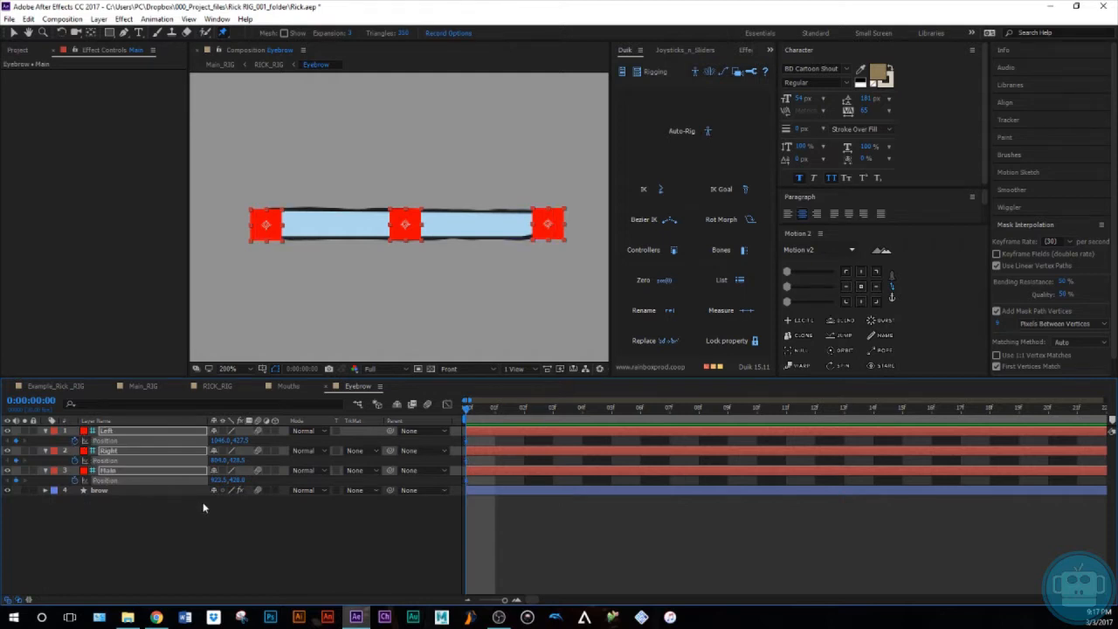
key("Page_Down")
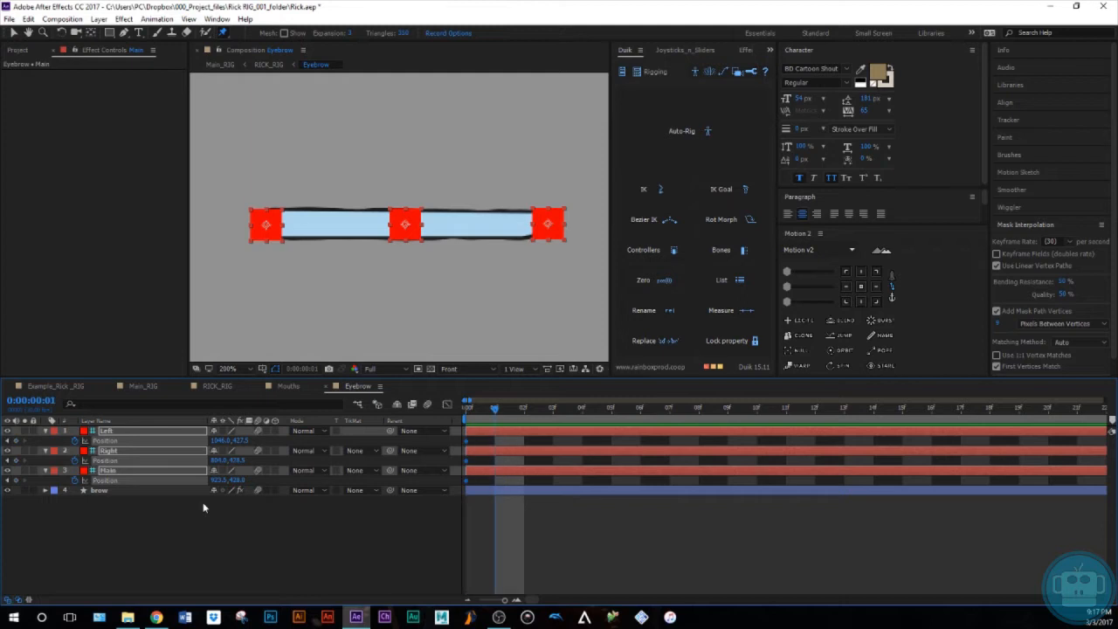
left_click(146, 503)
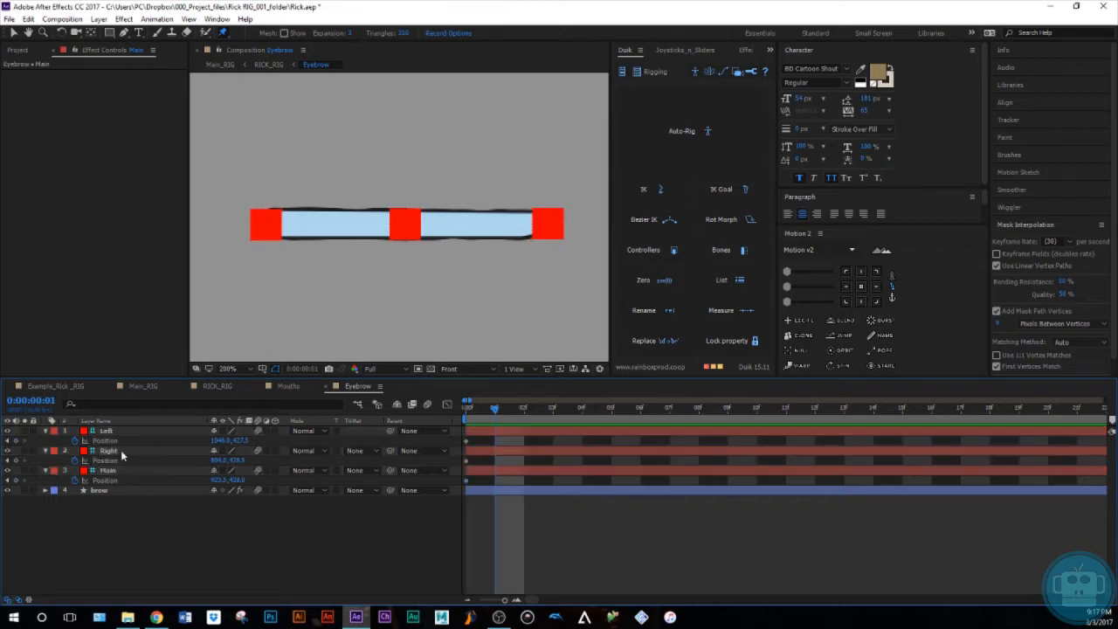
At frame 1, move the Main bone straight down to a Y position of 463, bending the brow's centre downward.
left_click(107, 470)
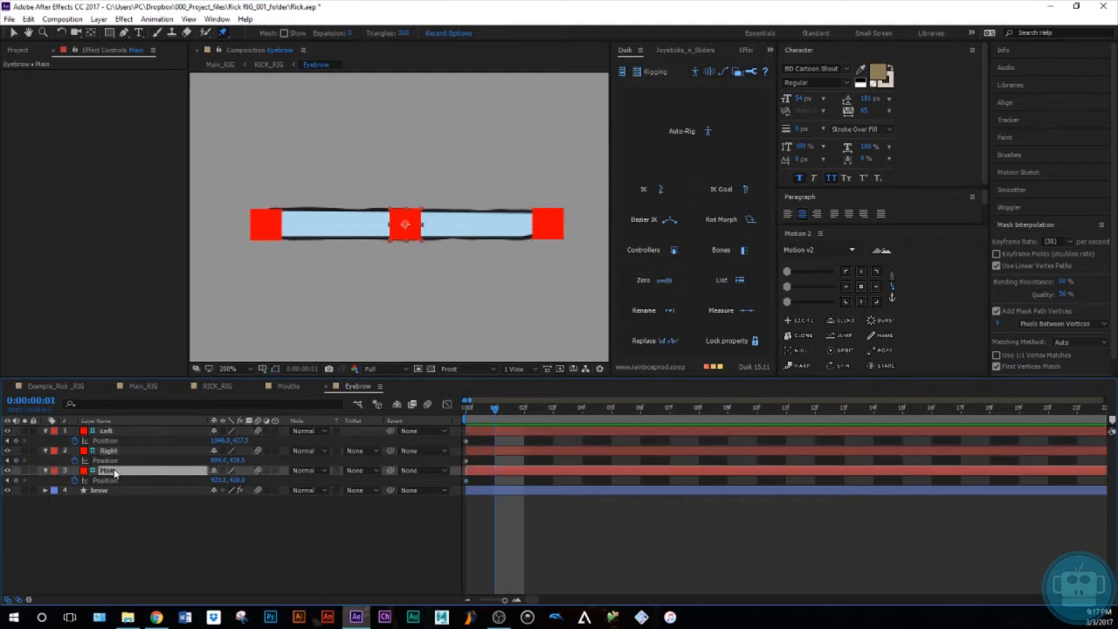
key("Down")
key("Down")
key("Down")
key("Down")
key("Down")
key("Down")
key("Down")
key("Down")
key("Down")
key("Down")
key("Down")
key("Down")
key("Down")
key("Down")
key("Down")
key("Down")
key("Down")
key("Down")
key("Down")
key("Down")
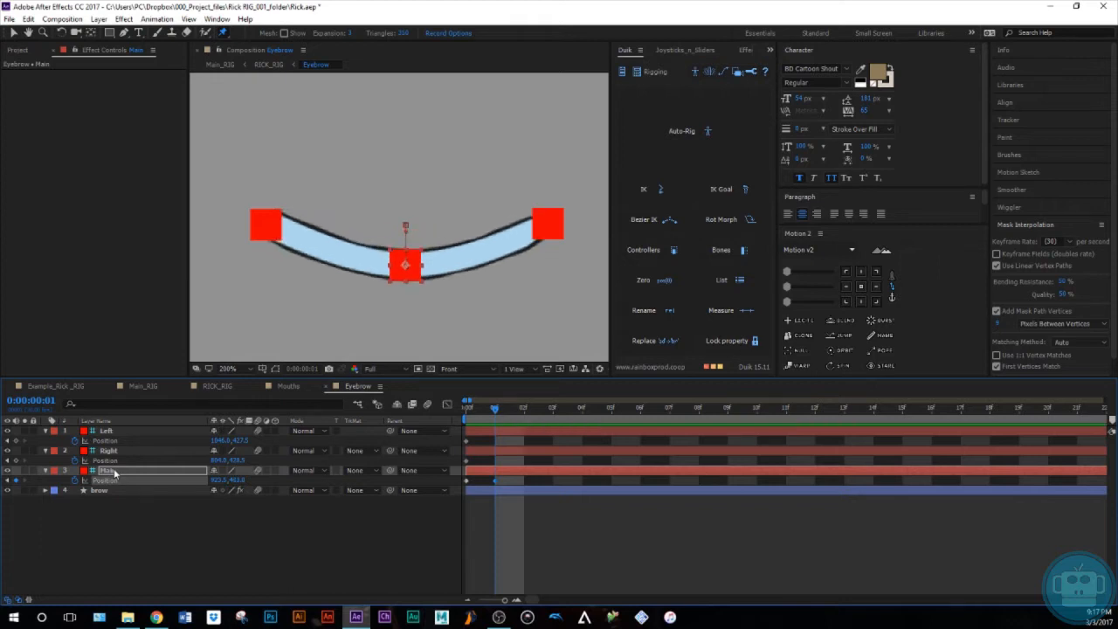
Paste the origin pose onto the Left and Right bones at frame 1 with Joysticks n Sliders.
left_click(108, 451)
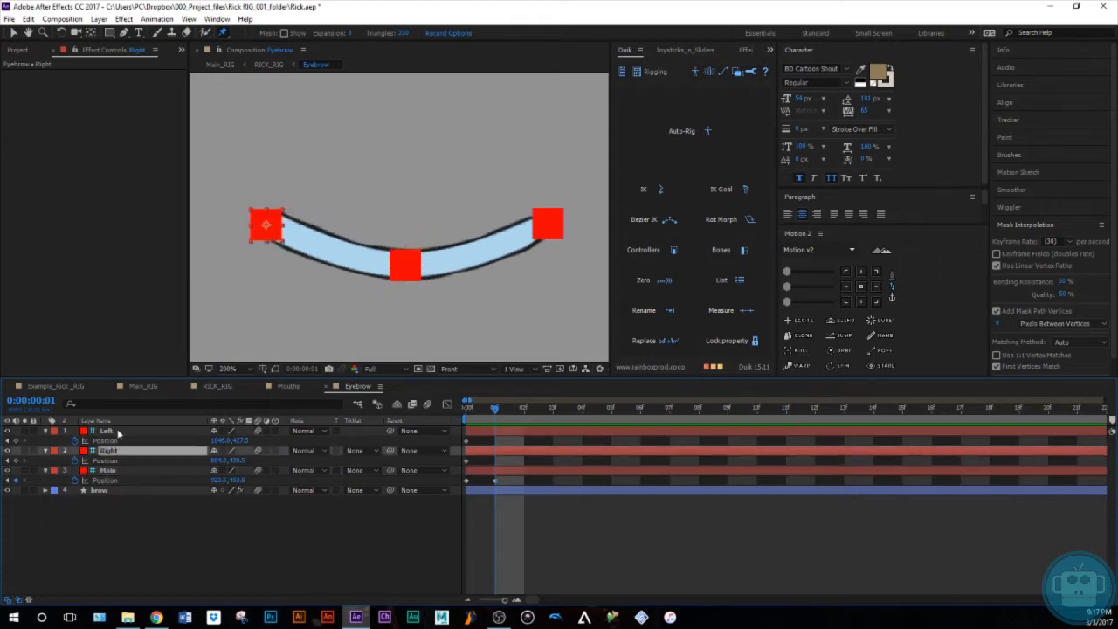
left_click(108, 432, "ctrl")
left_click(692, 50)
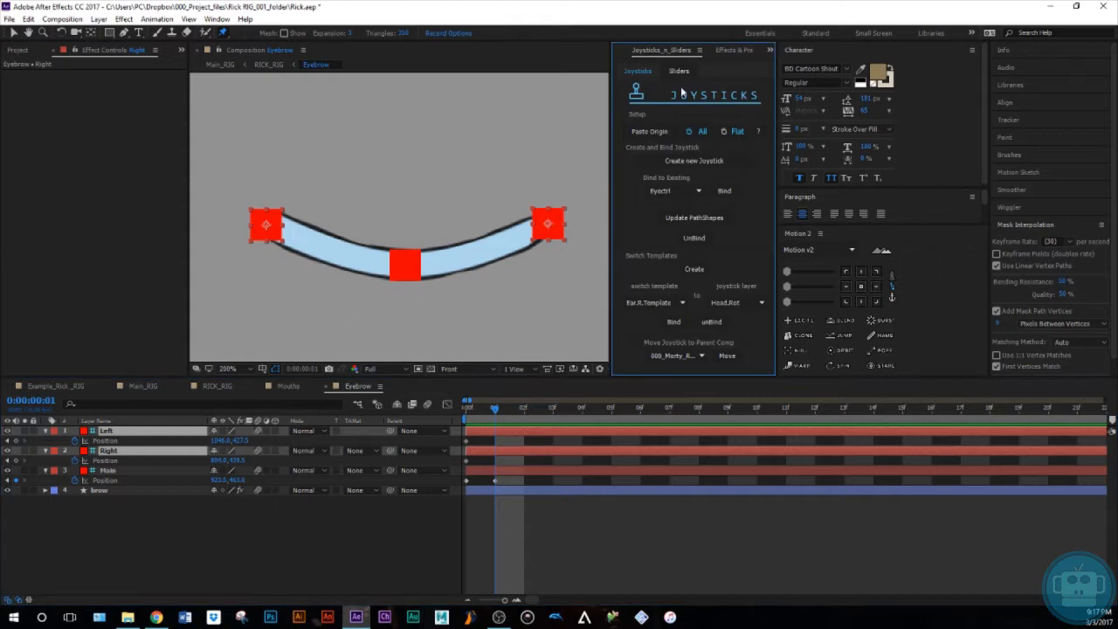
left_click(649, 132)
At frame 2, paste the origin pose onto the Left, Right and Main bones.
key("Page_Down")
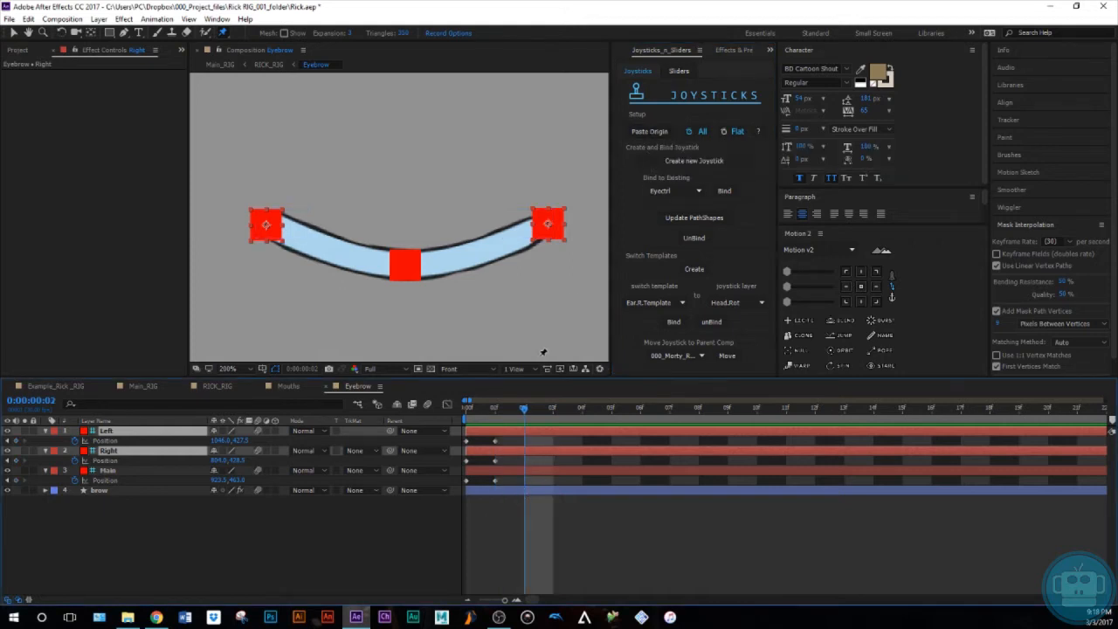
left_click(651, 132)
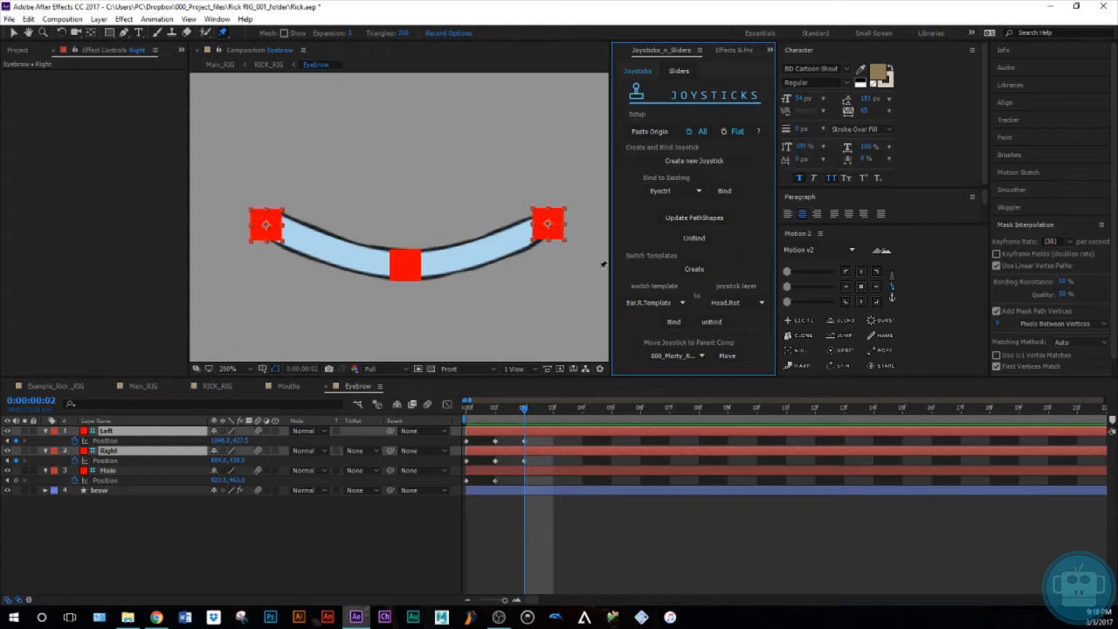
left_click(538, 470)
left_click(651, 131)
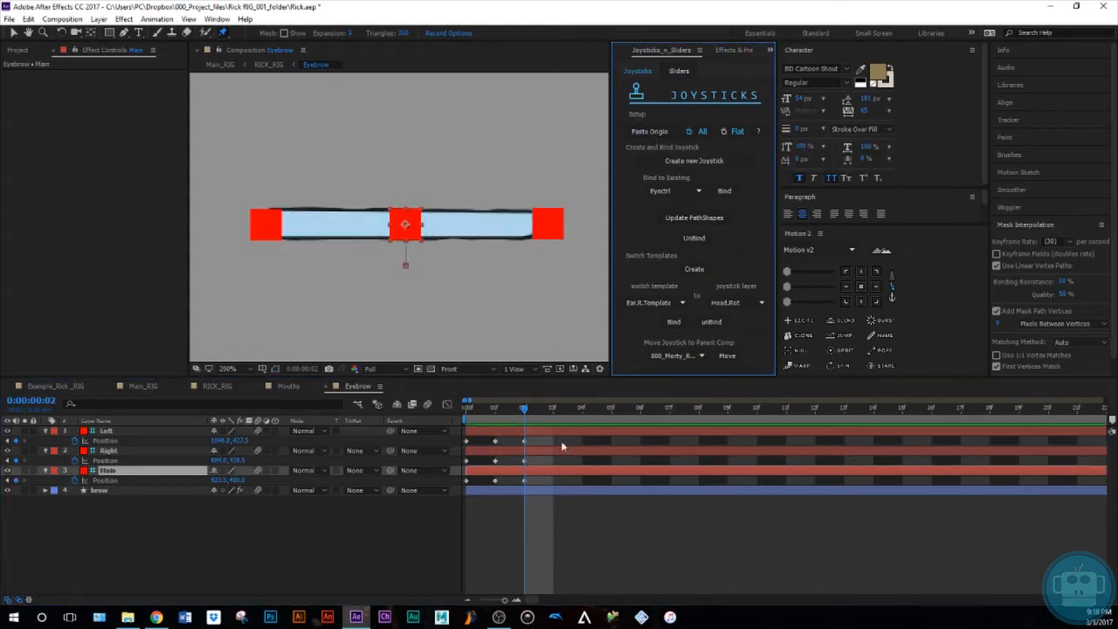
left_click(573, 519)
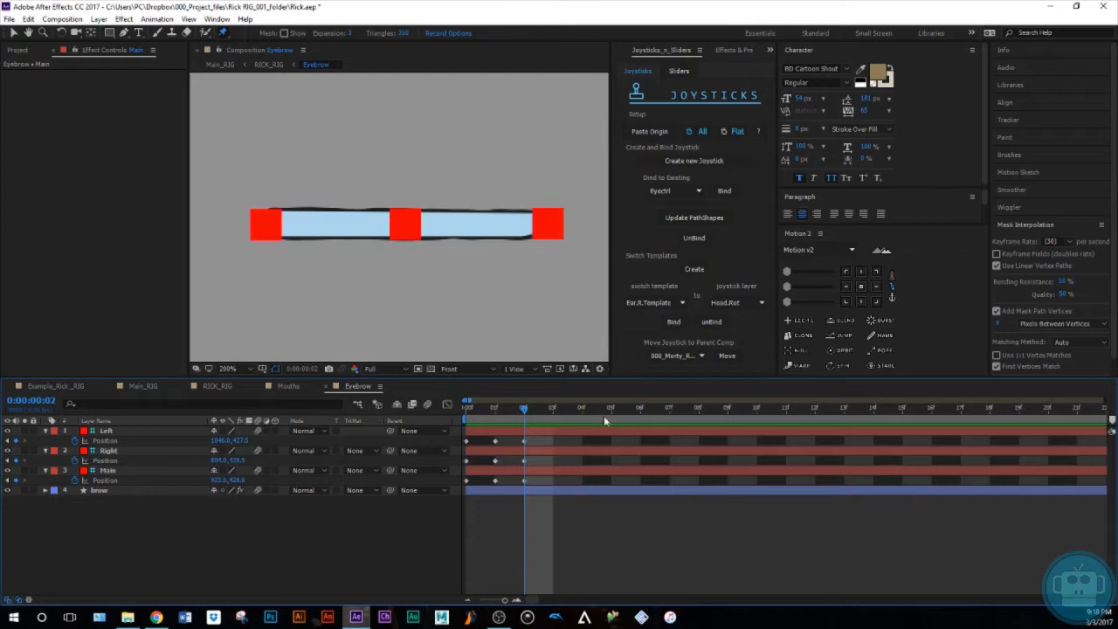
At frame 2, raise the Left bone to a Y position of 387.5.
left_click(540, 432)
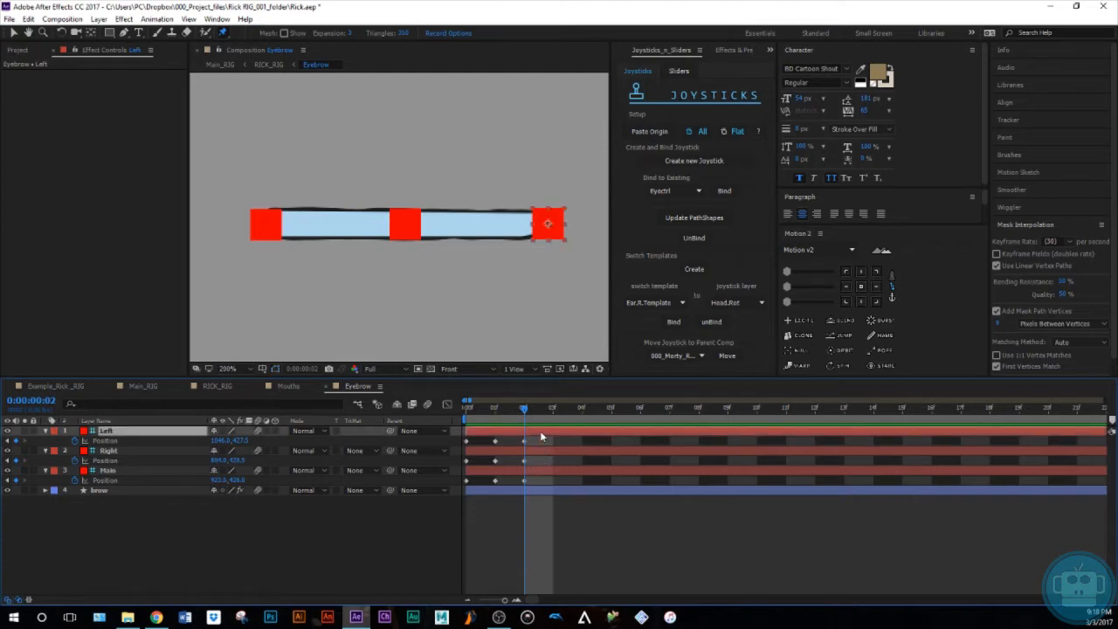
key("shift+Up")
key("shift+Up")
key("shift+Up")
key("shift+Up")
key("shift+Up")
key("shift+Up")
key("shift+Up")
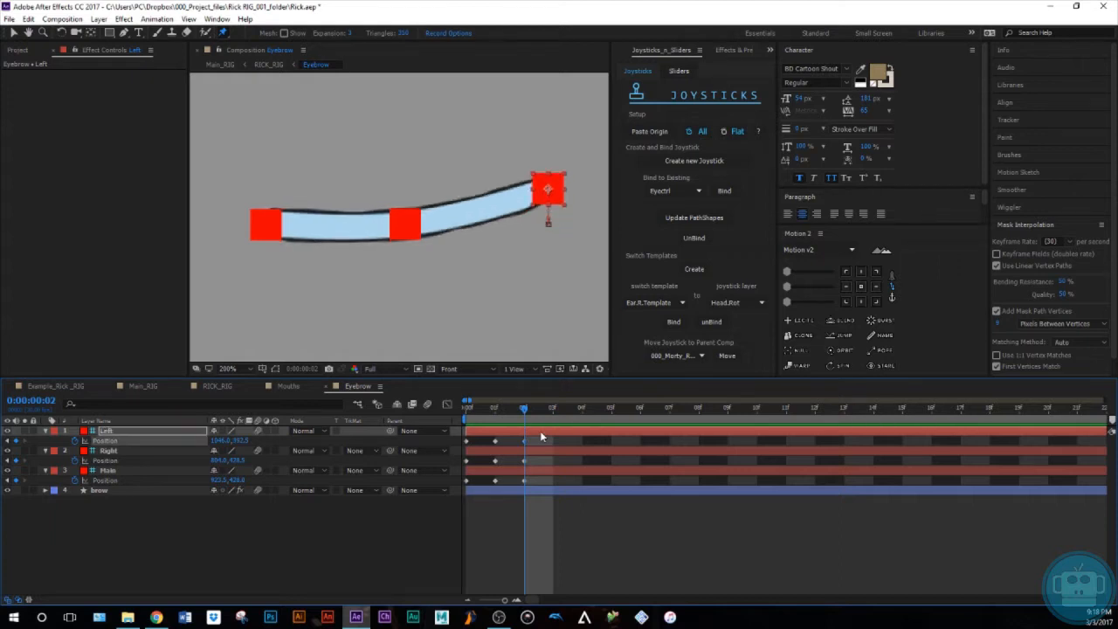
key("shift+Up")
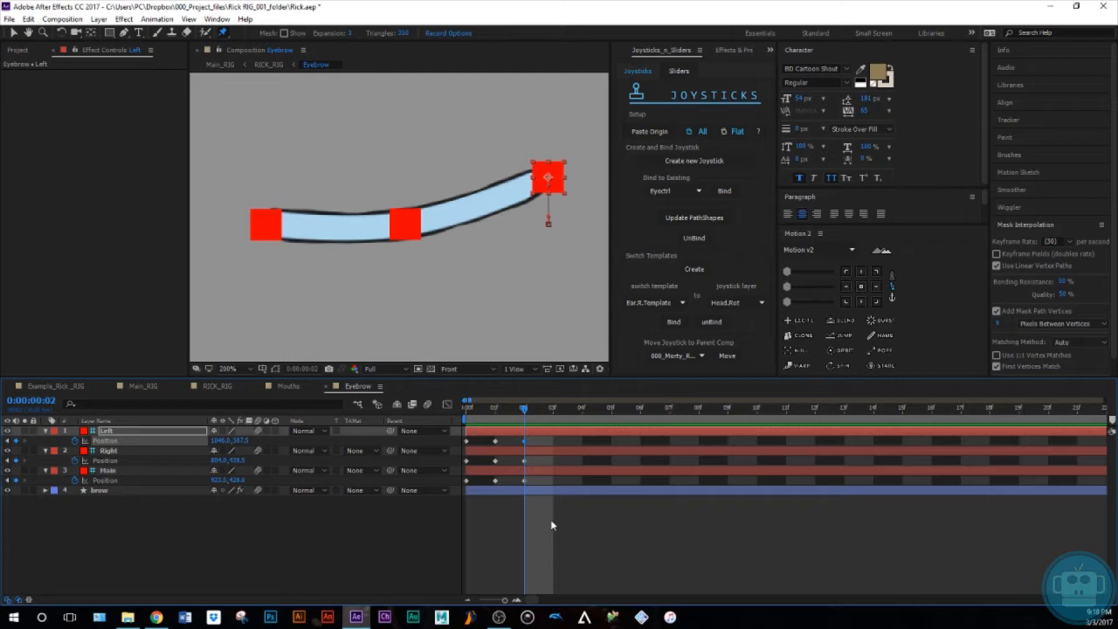
At frame 3, paste the origin pose onto all three bones.
key("Page_Down")
left_click(559, 470, "shift")
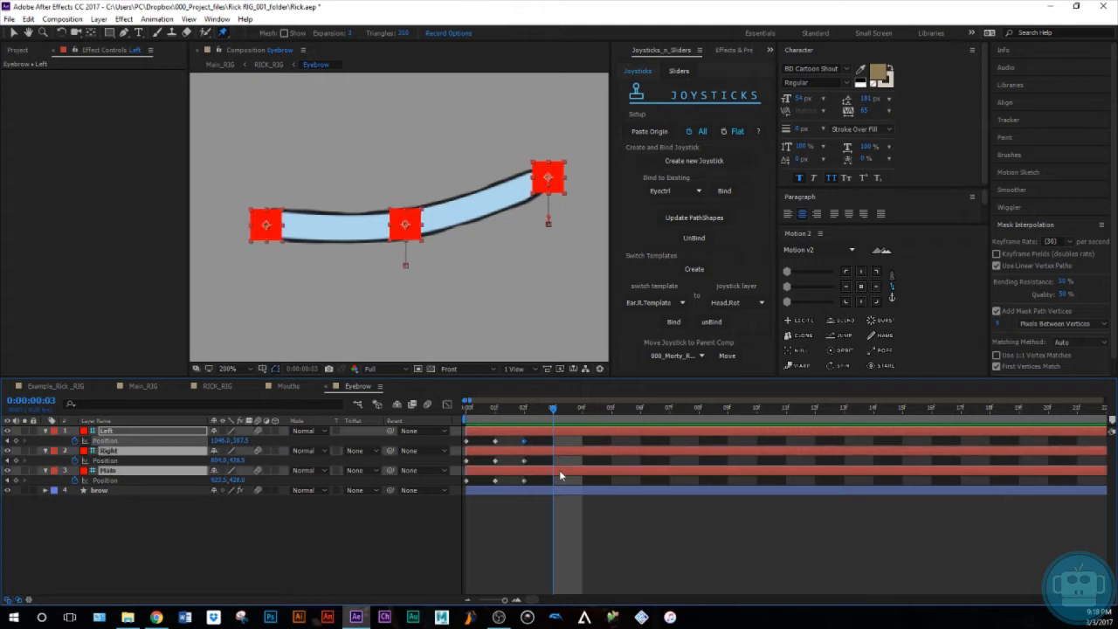
left_click(651, 131)
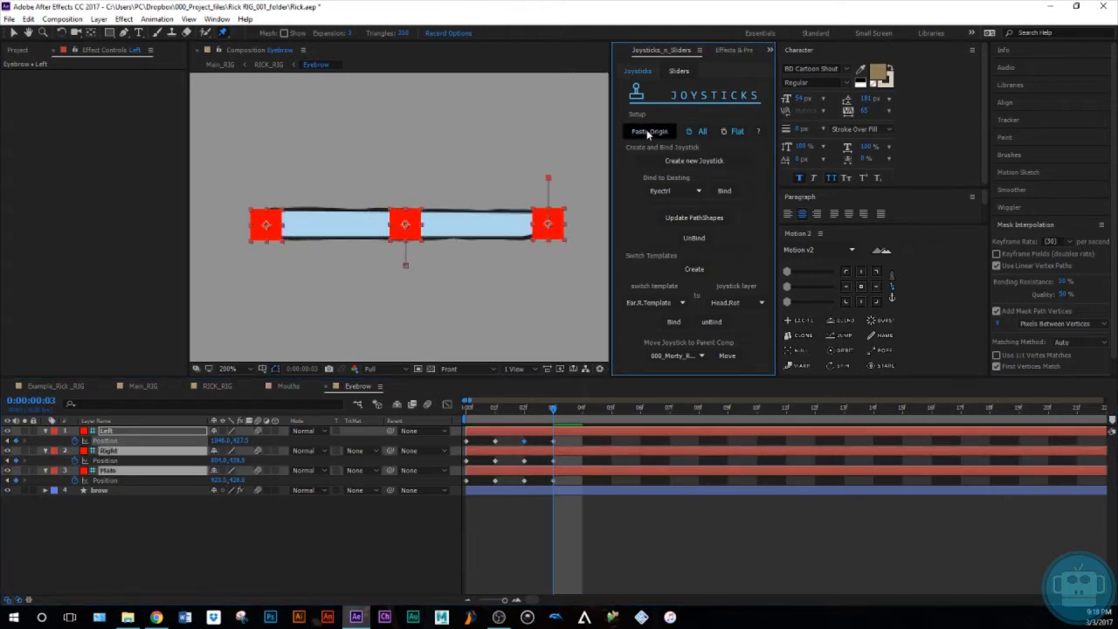
left_click(613, 513)
At frame 3, raise the Right bone to a Y position of 393.5.
left_click(581, 469)
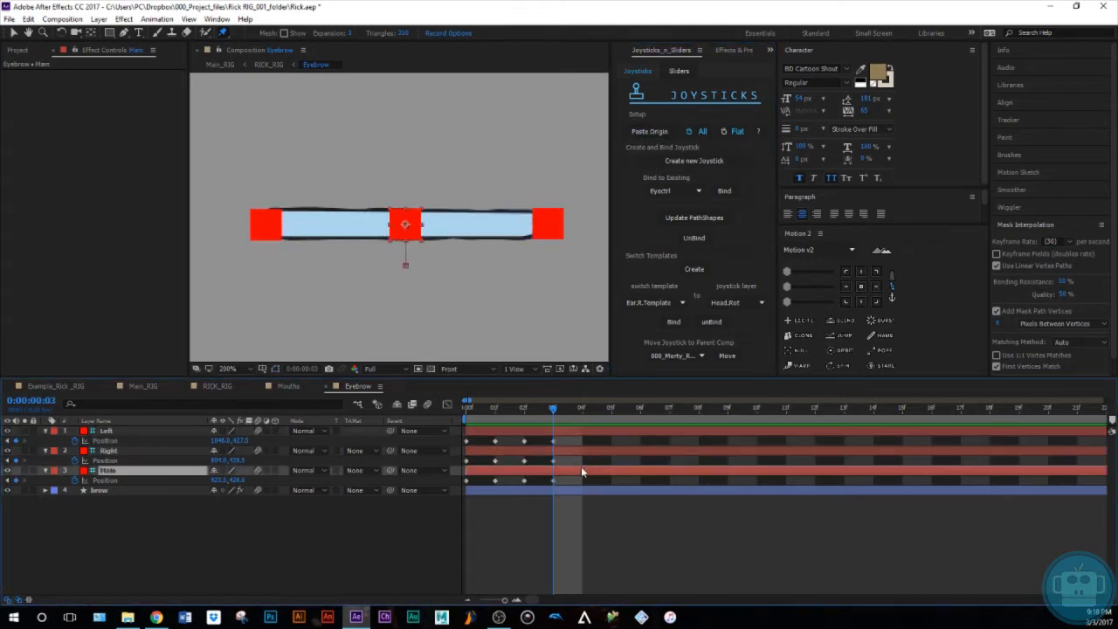
left_click(608, 451)
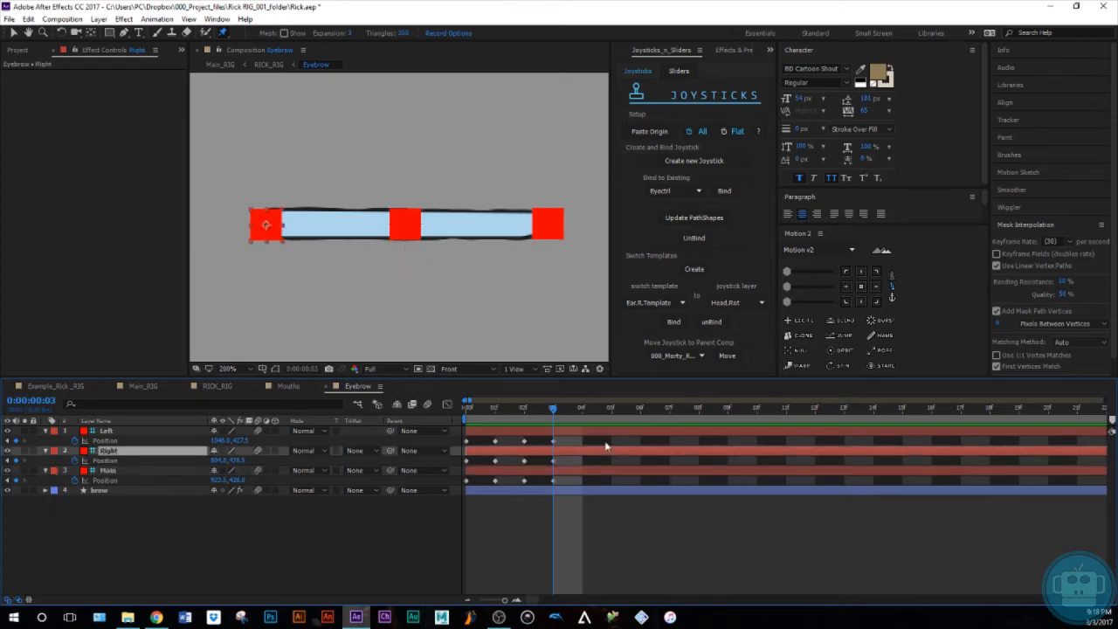
key("shift+Up")
key("shift+Up")
key("shift+Up")
key("shift+Up")
key("shift+Up")
key("shift+Up")
key("shift+Up")
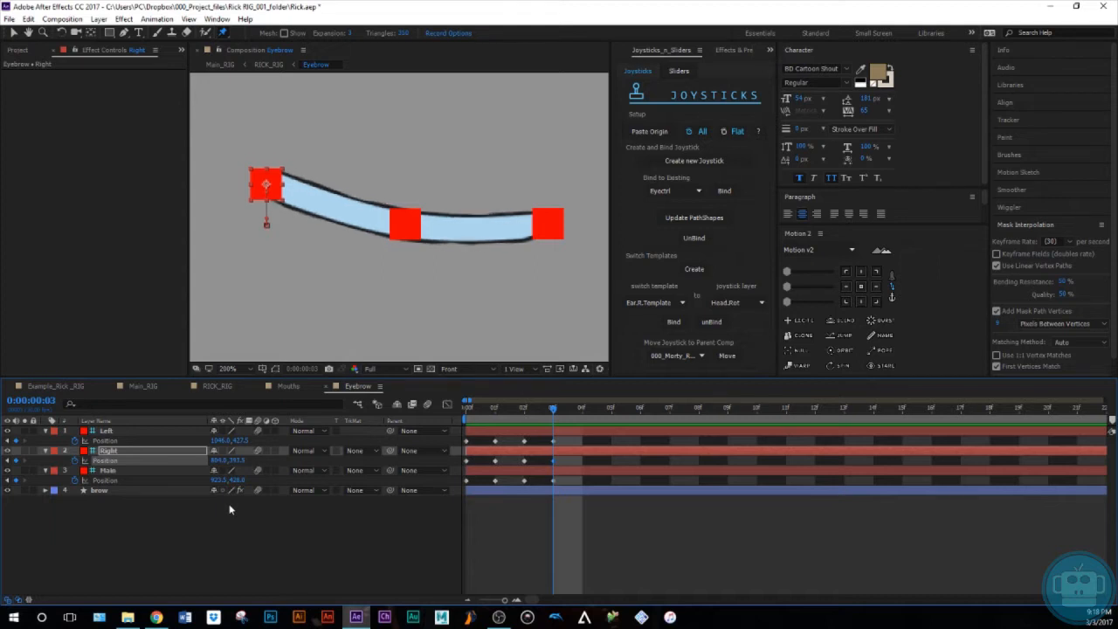
left_click(617, 536)
Create a new slider controller named Eyebrowctrl from the Left, Right and Main bones, and collapse the bone layers' properties.
left_click(559, 470)
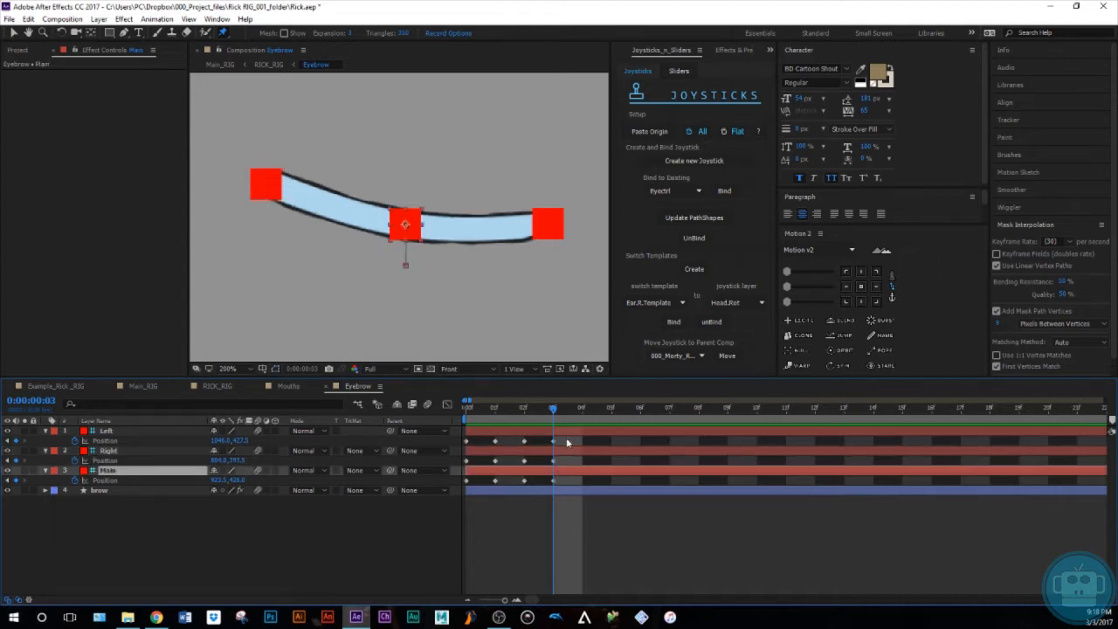
left_click(566, 433, "shift")
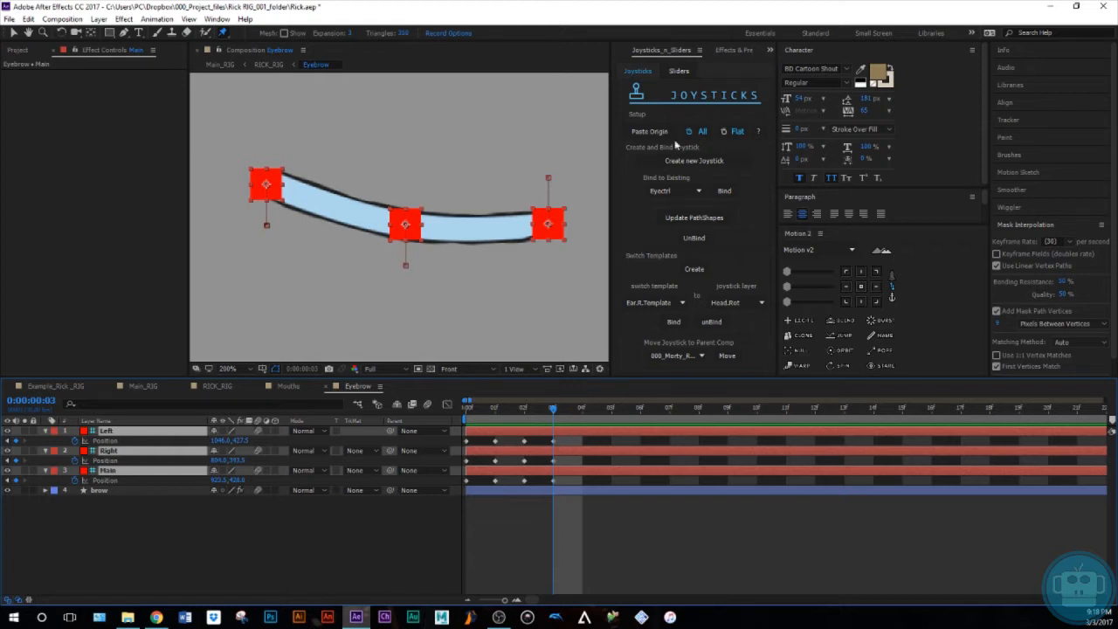
left_click(678, 71)
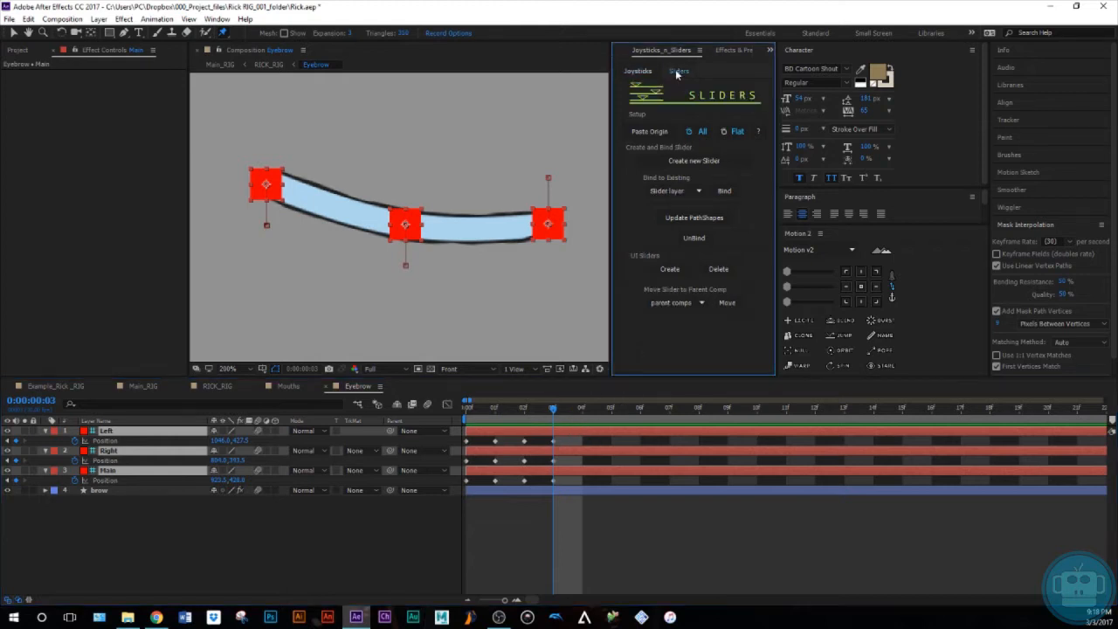
left_click(688, 161)
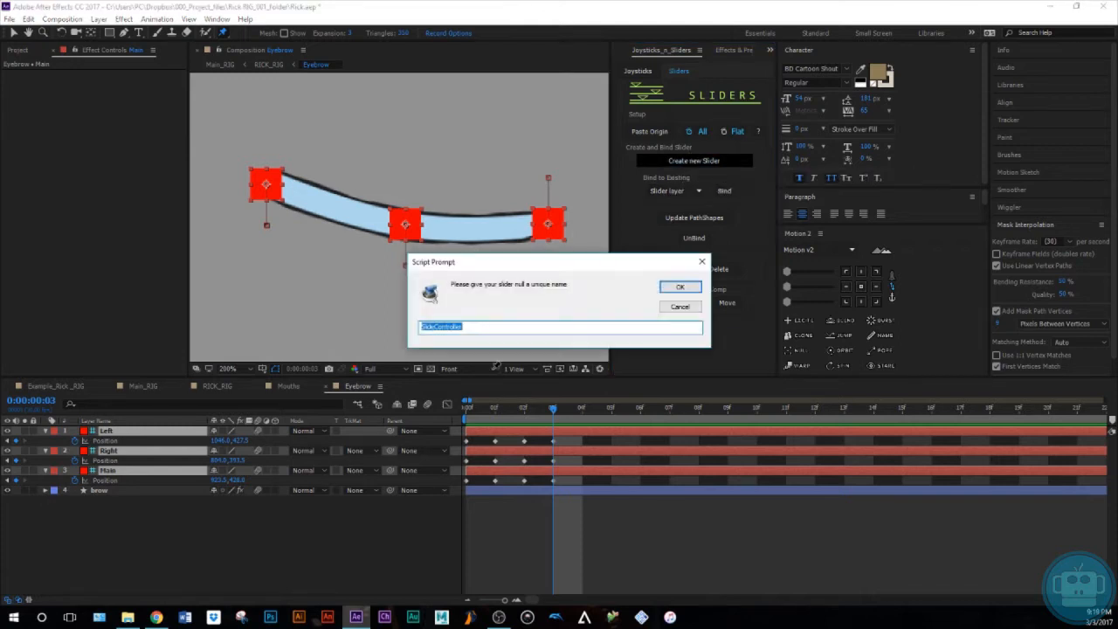
type("Eyebrowctrl")
key("Return")
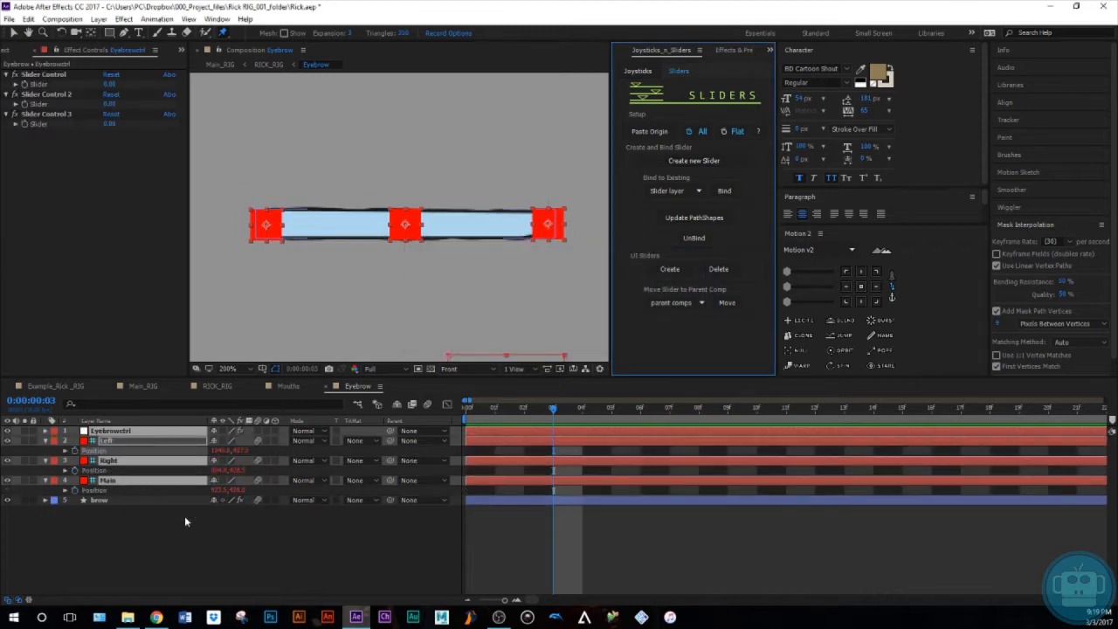
left_click(46, 442)
left_click(131, 517)
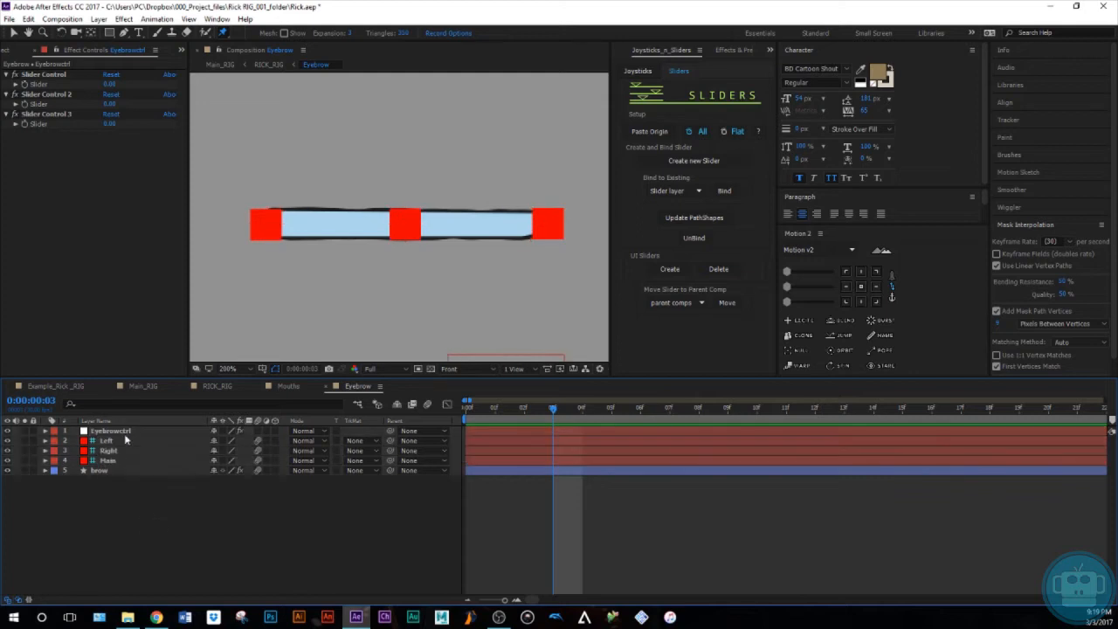
Rename the first Slider Control effect on the Eyebrowctrl layer to Main.
left_click(125, 432)
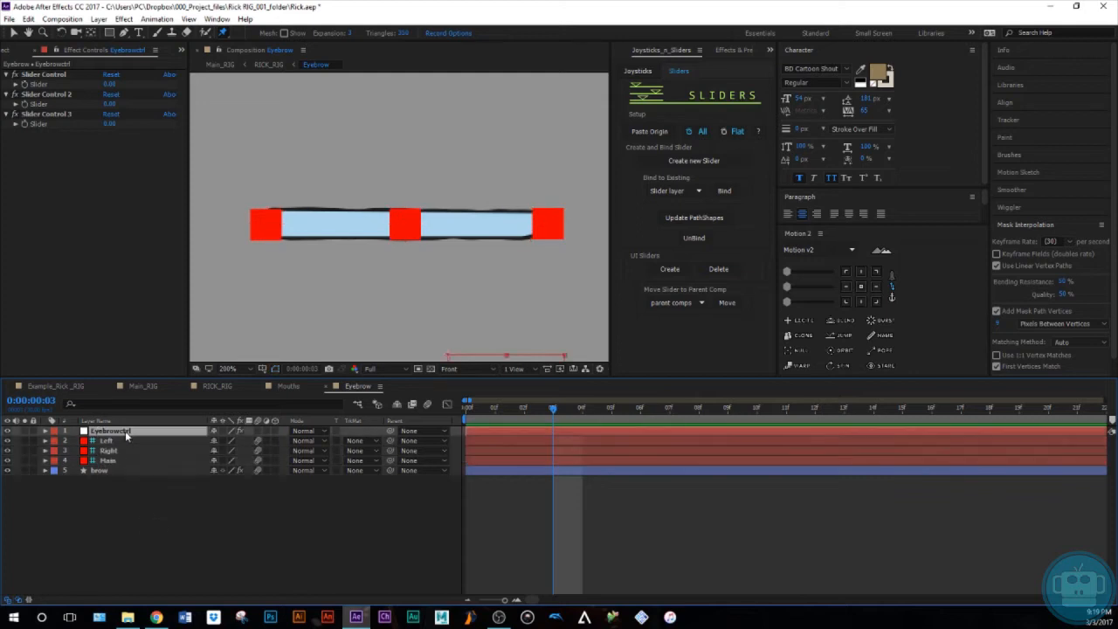
left_click(48, 76)
key("Return")
type("Hai")
type("n")
key("Return")
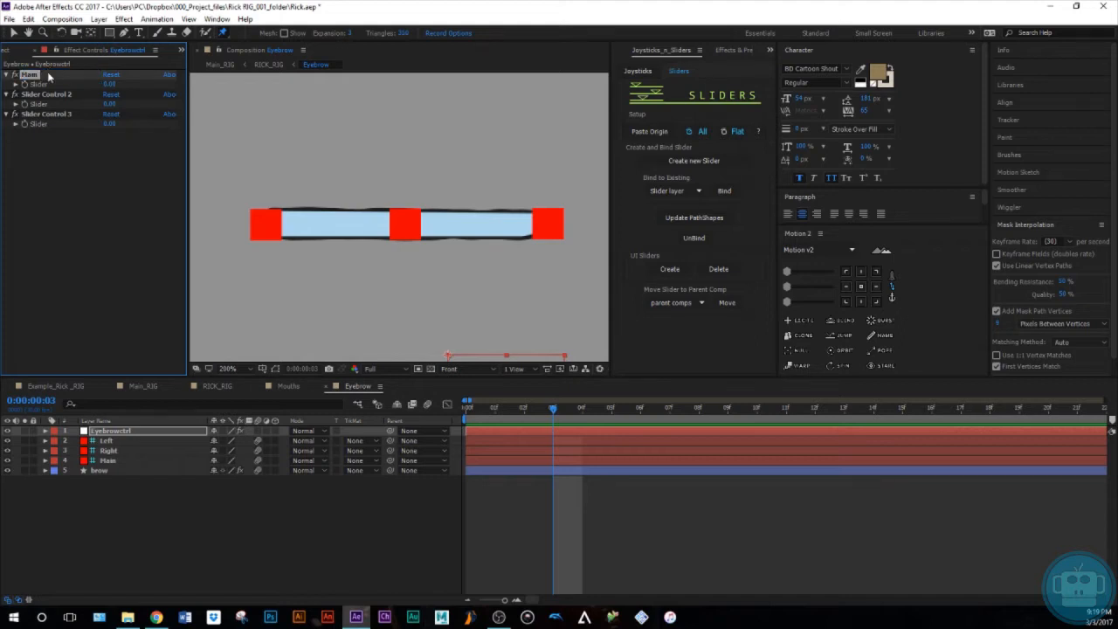
Try the Main slider on the Eyebrowctrl layer, undo the change, and rename the Slider Control 2 effect to Left.
left_click_drag(109, 84, 195, 114)
key("ctrl+z")
left_click(40, 96)
key("ctrl+z")
key("Return")
type("Left")
key("Return")
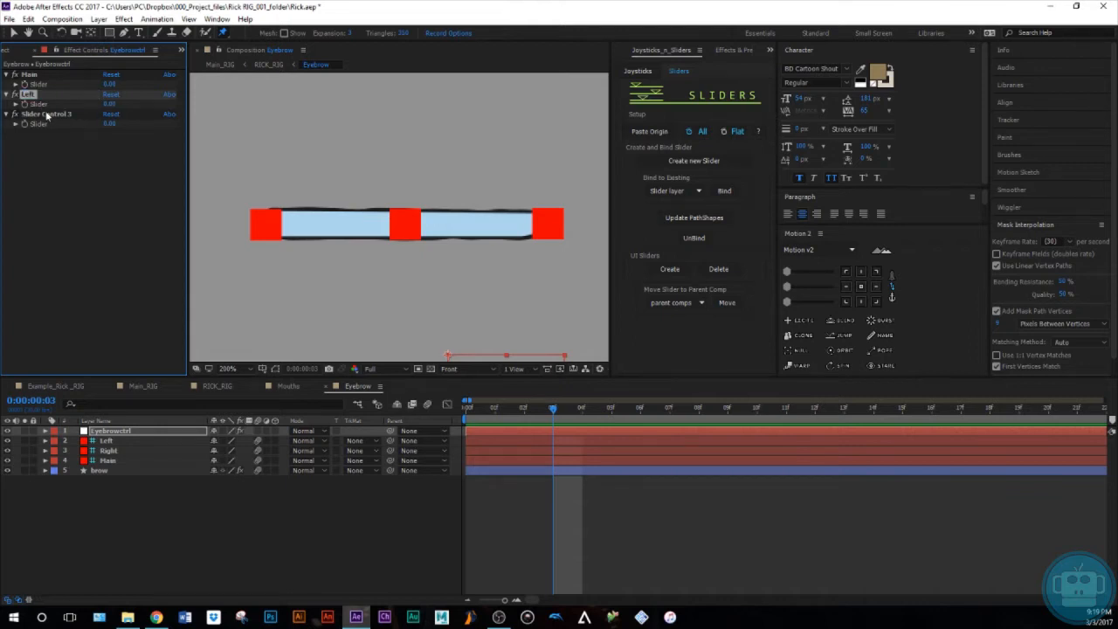
Rename the Slider Control 3 effect to Right, then briefly test its slider and deselect the layer.
left_click(47, 116)
key("Return")
type("Righ")
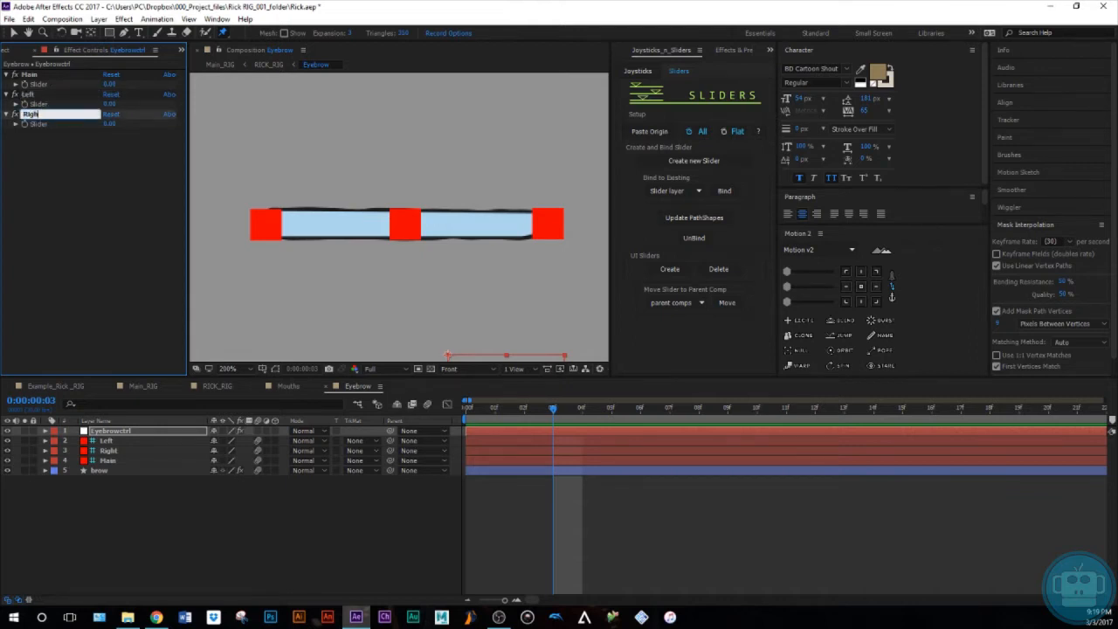
type("t")
key("Return")
mouse_move(115, 124)
left_mouse_down()
mouse_move(93, 123)
mouse_move(108, 122)
left_mouse_up()
left_click(105, 116)
left_click(159, 488)
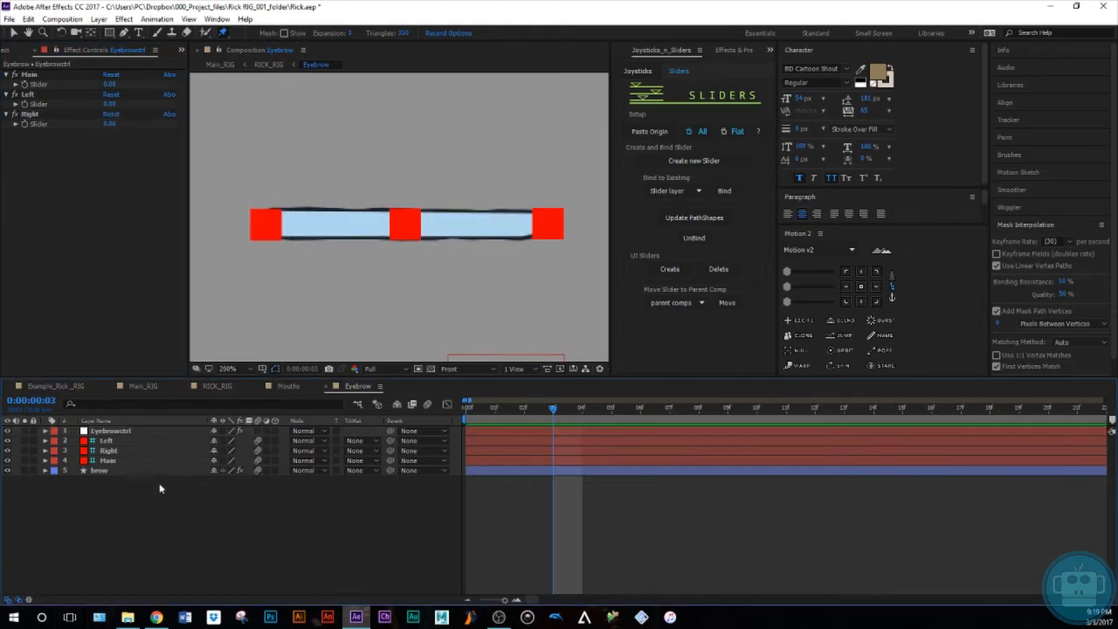
Move the Eyebrowctrl slider controller up to the RICK_RIG parent composition and open that composition.
left_click(131, 431)
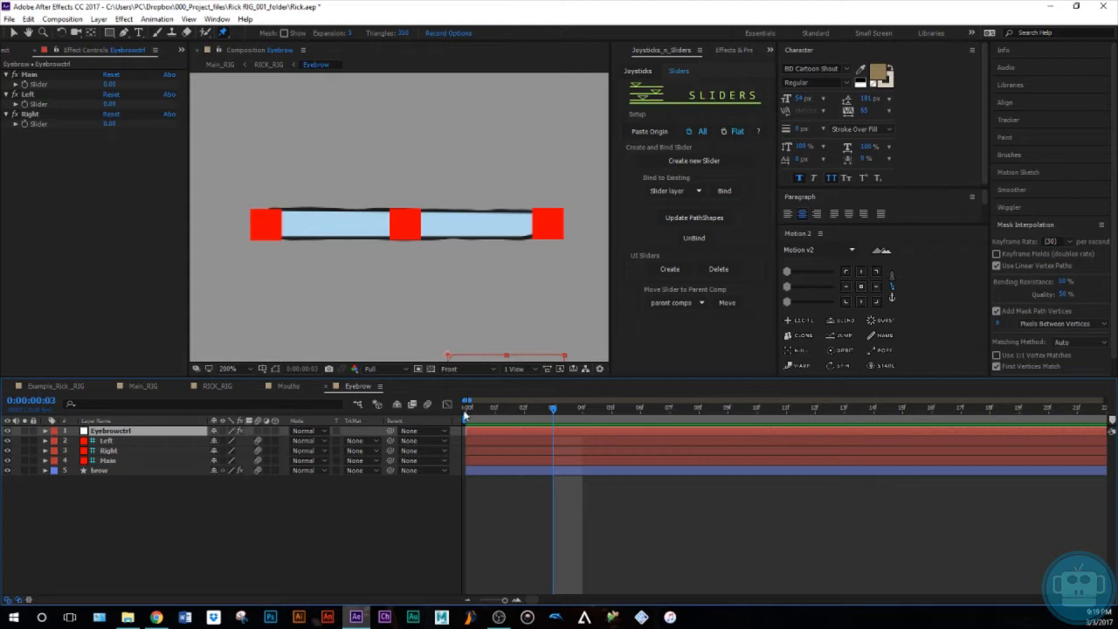
left_click(671, 304)
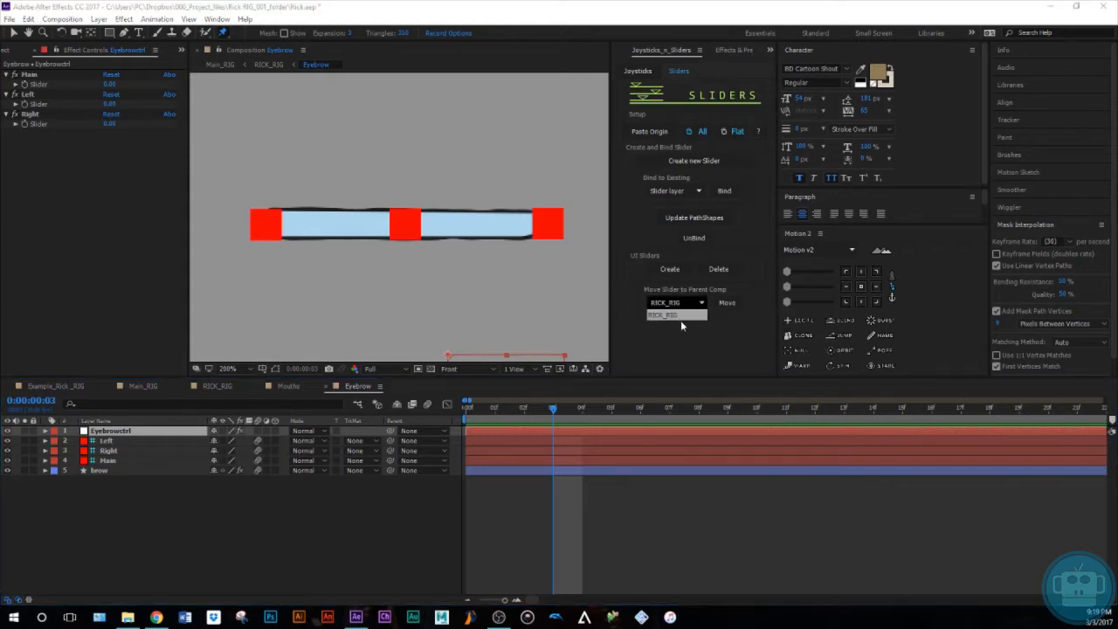
left_click(668, 316)
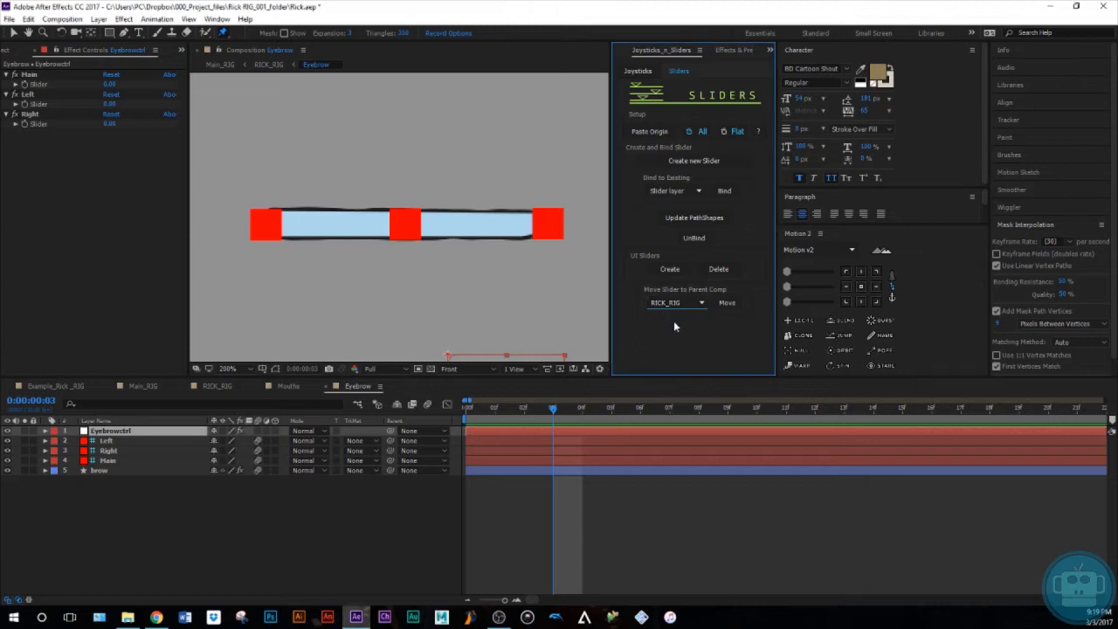
left_click(727, 305)
left_click(219, 387)
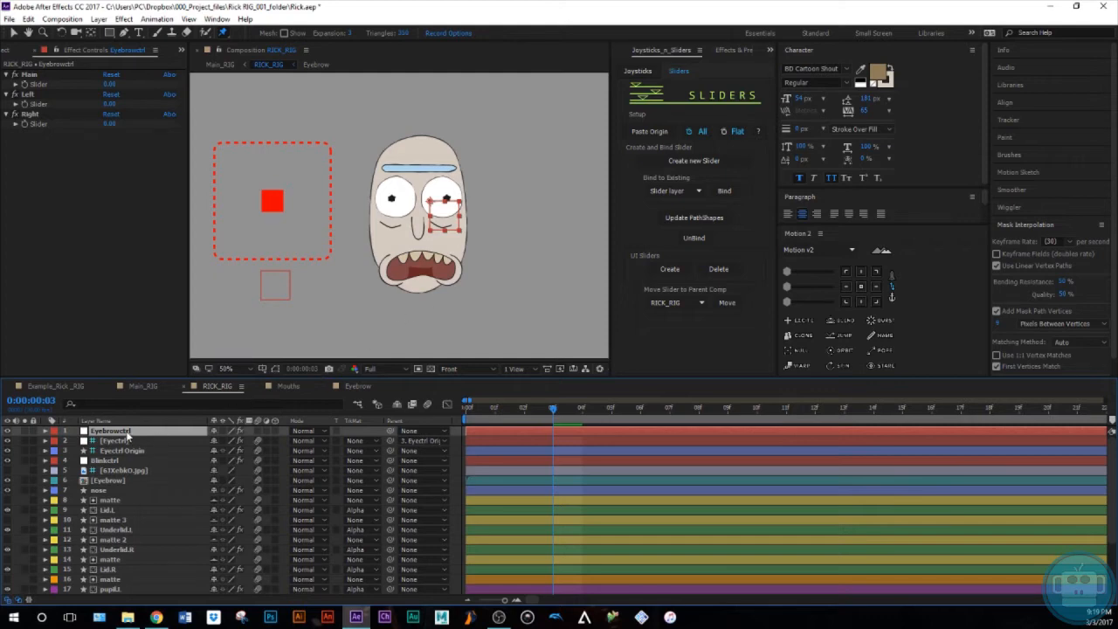
In RICK_RIG, place Eyebrowctrl beside the face, with an Orange label and a centred anchor point.
key("Return")
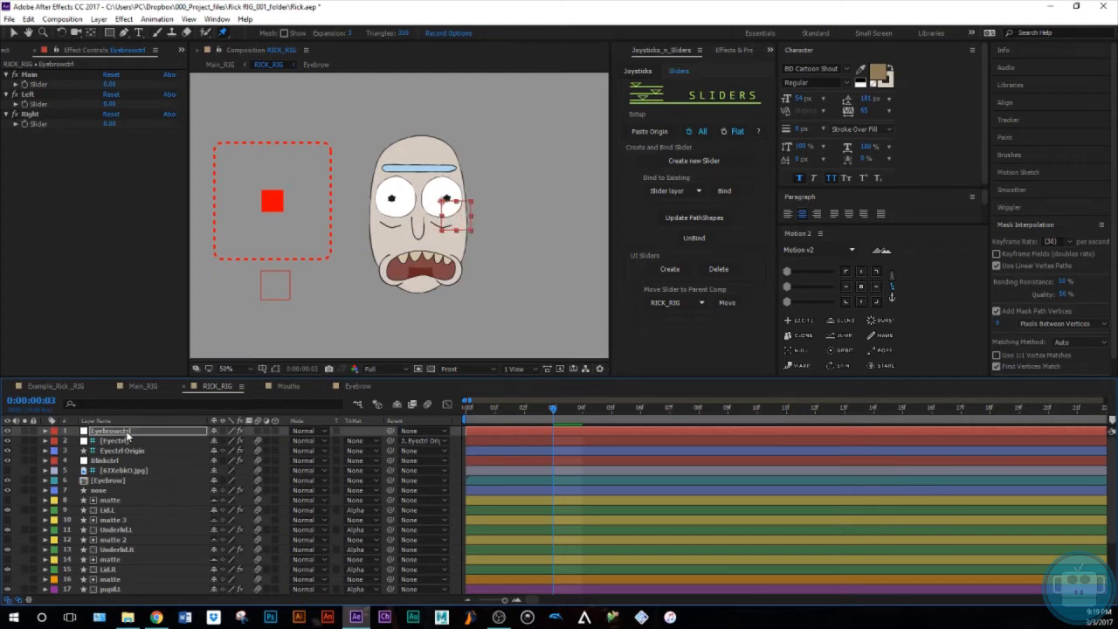
left_click(54, 432)
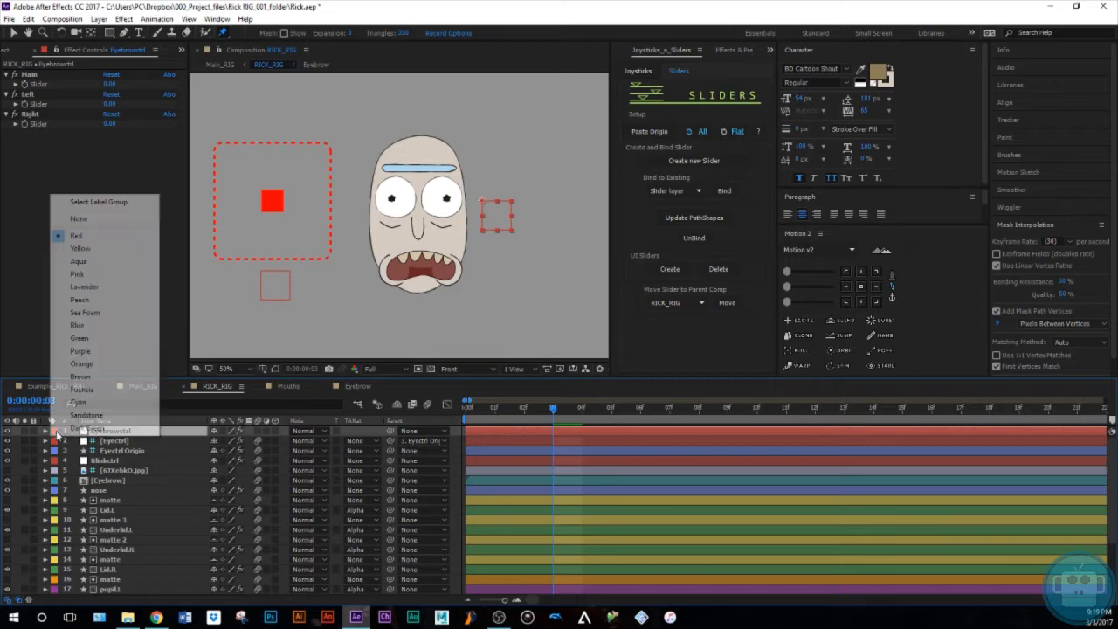
left_click(92, 364)
left_click(861, 286)
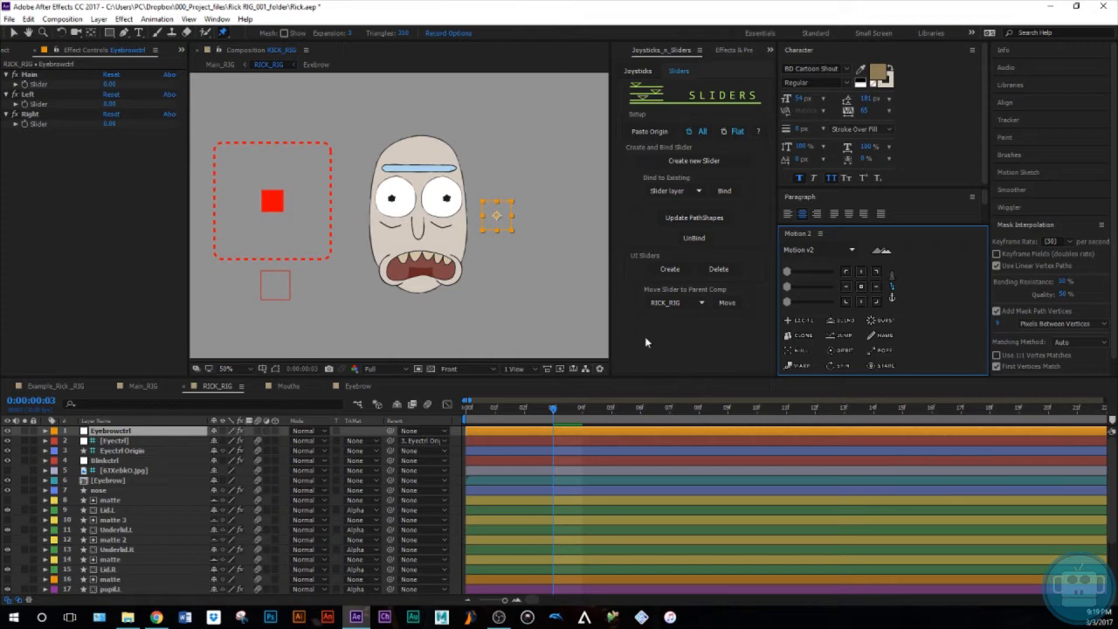
Move the Eyebrowctrl slider controller from RICK_RIG up to the Main_RIG parent composition.
left_click(680, 304)
left_click(683, 316)
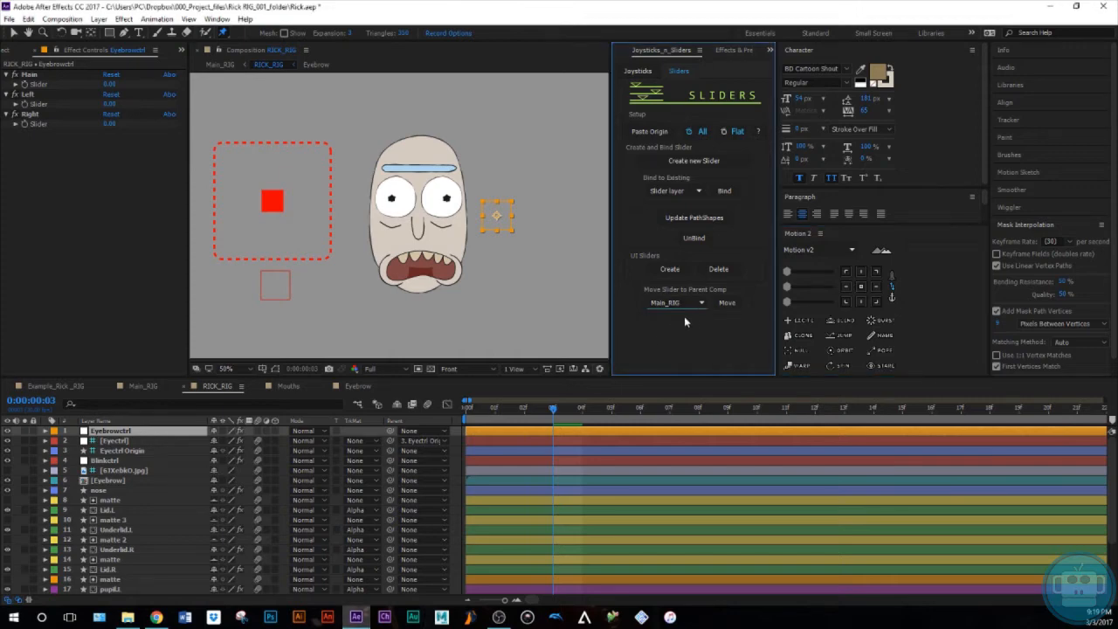
left_click(727, 304)
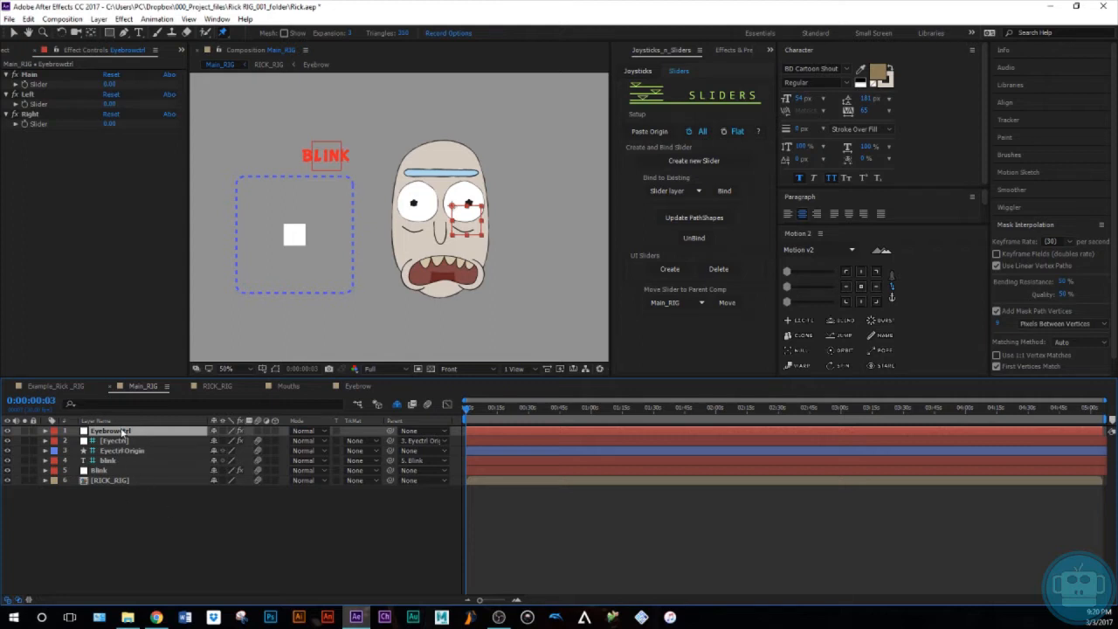
Give the Eyebrowctrl layer in Main_RIG an Orange label and centre its anchor point.
left_click(54, 432)
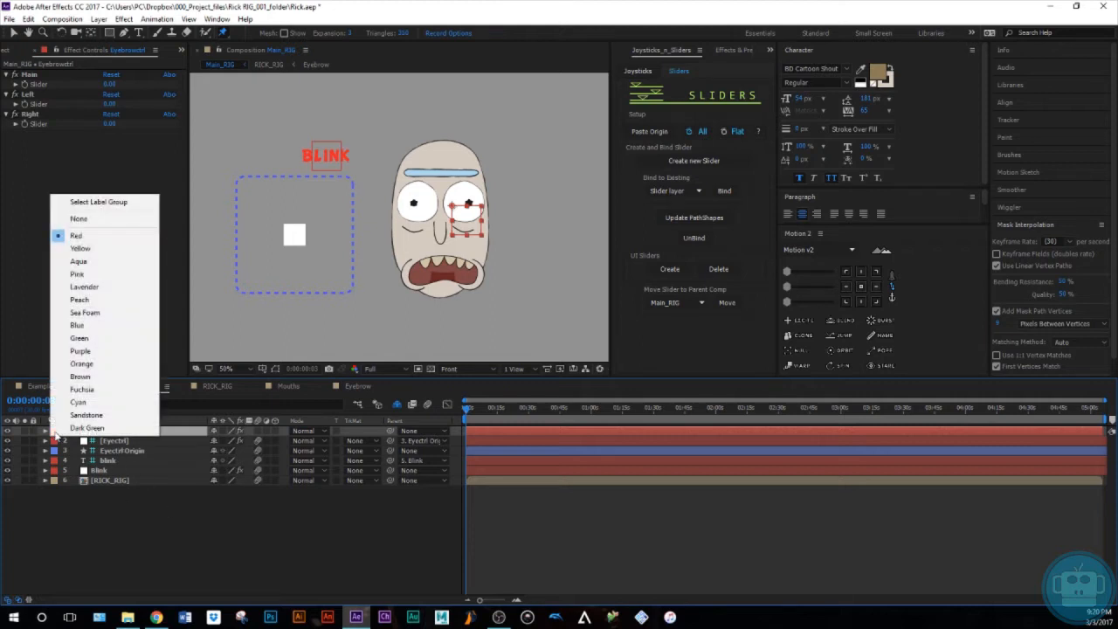
left_click(81, 363)
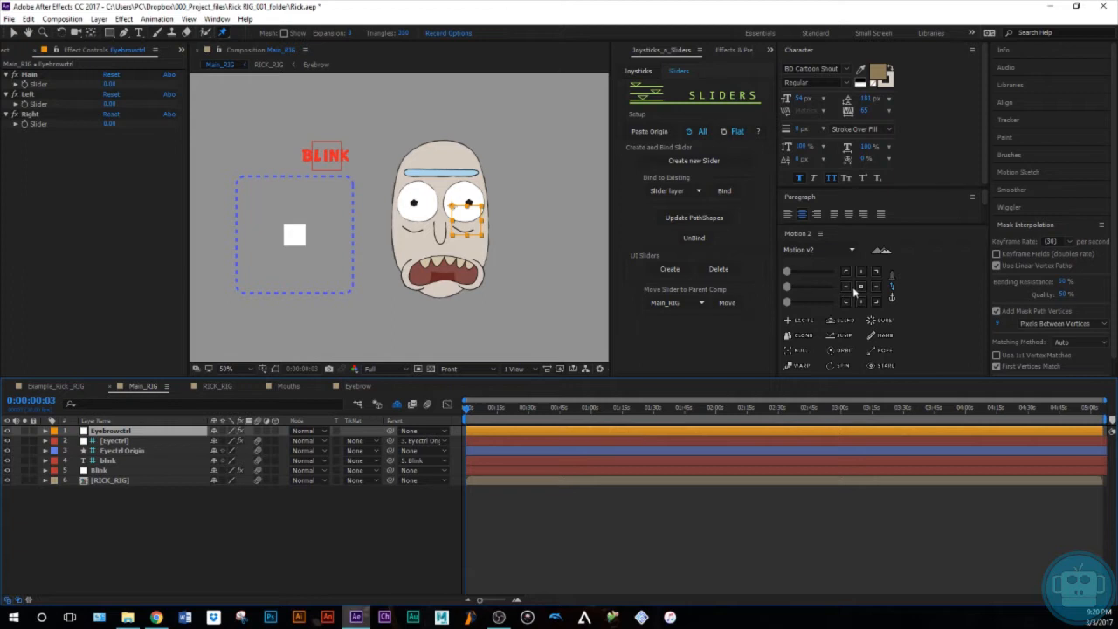
left_click(106, 530)
Nudge the Eyebrowctrl box off the face to just left of the BLINK control, above the eye joystick.
left_click(120, 433)
key("shift+Left")
key("shift+Left")
key("shift+Left")
key("shift+Left")
key("shift+Left")
key("shift+Left")
key("shift+Left")
key("shift+Left")
key("shift+Left")
key("shift+Left")
key("shift+Left")
key("shift+Left")
key("shift+Left")
key("shift+Left")
key("shift+Left")
key("shift+Left")
key("shift+Left")
key("shift+Left")
key("shift+Left")
key("shift+Left")
key("shift+Left")
key("shift+Left")
key("shift+Left")
key("shift+Left")
key("shift+Left")
key("shift+Left")
key("shift+Left")
key("shift+Left")
key("shift+Left")
key("shift+Left")
key("shift+Up")
key("shift+Up")
key("shift+Up")
key("shift+Up")
key("shift+Up")
key("shift+Up")
key("shift+Up")
key("shift+Up")
key("shift+Up")
key("shift+Up")
key("shift+Up")
key("shift+Left")
key("shift+Left")
Test the Main slider on Eyebrowctrl to check how the eyebrow responds, and deselect the controller.
left_click(32, 78)
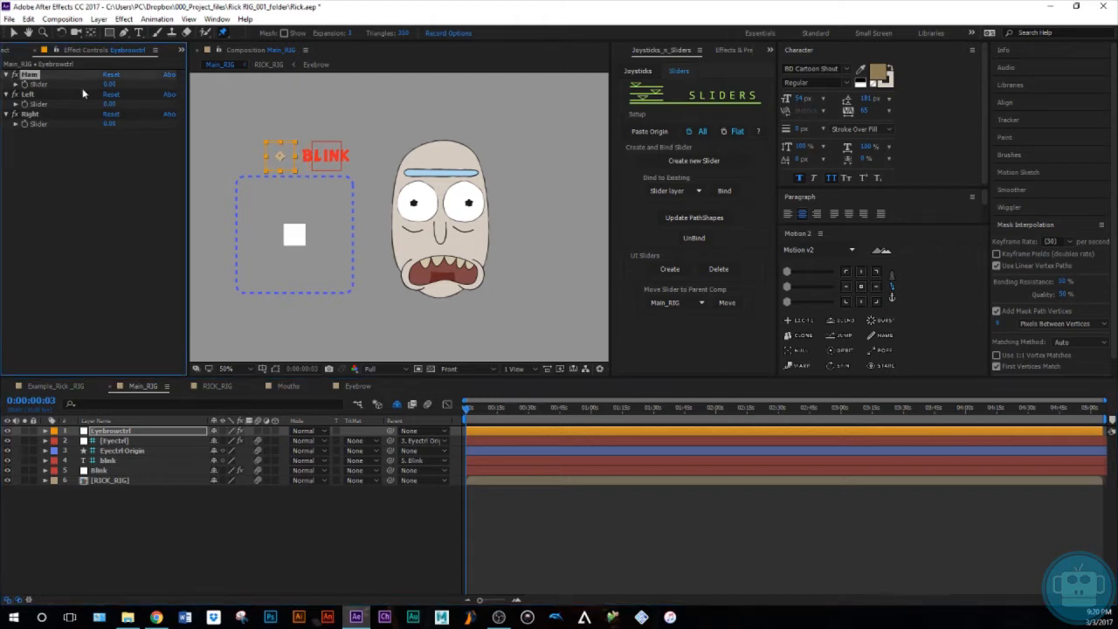
left_click_drag(108, 85, 140, 198)
left_click(205, 496)
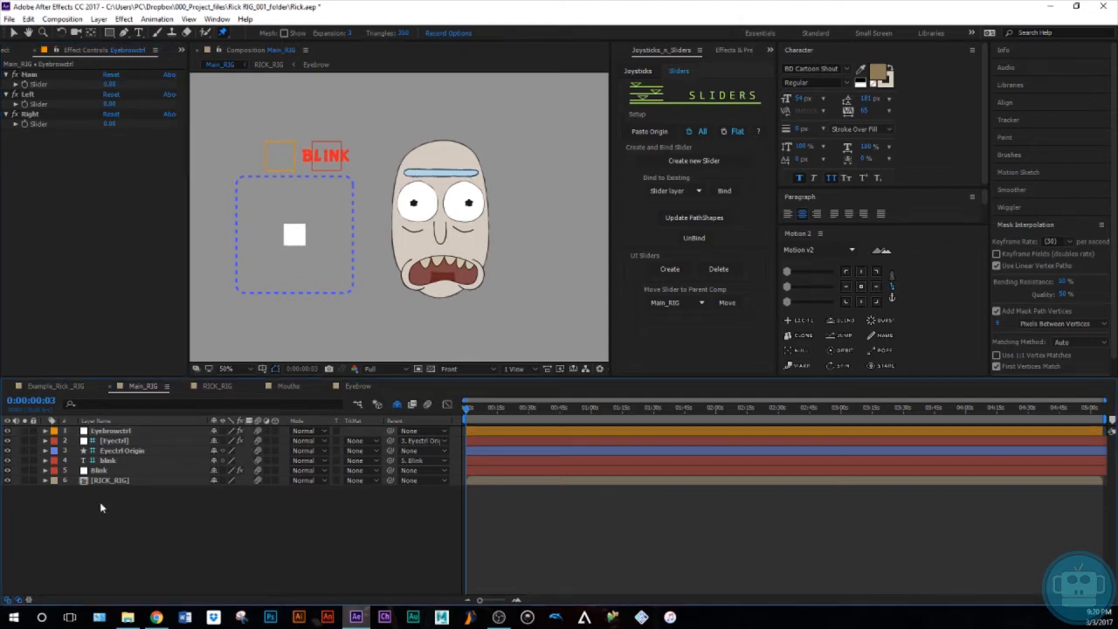
Duplicate the blink text layer, place the copy directly below Eyebrowctrl in the stack, and shift it left onto the eyebrow control box.
left_click(121, 461)
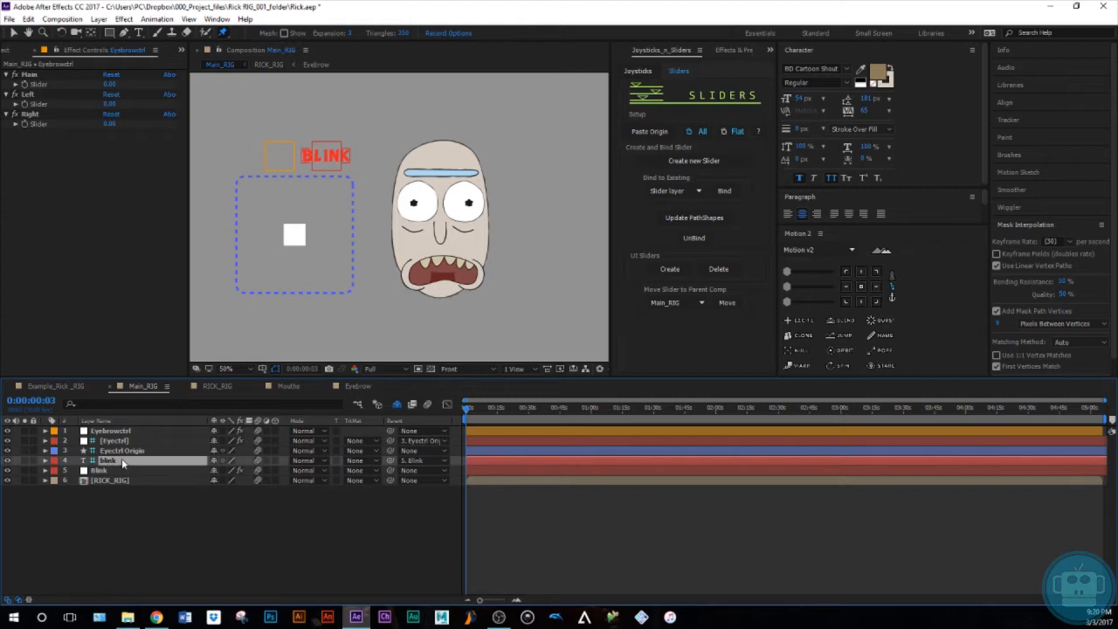
key("ctrl+d")
left_click_drag(121, 458, 123, 441)
key("shift+Left")
key("shift+Left")
key("shift+Left")
key("shift+Left")
key("shift+Left")
key("shift+Left")
key("shift+Left")
key("shift+Left")
key("shift+Left")
key("shift+Left")
key("shift+Left")
key("shift+Left")
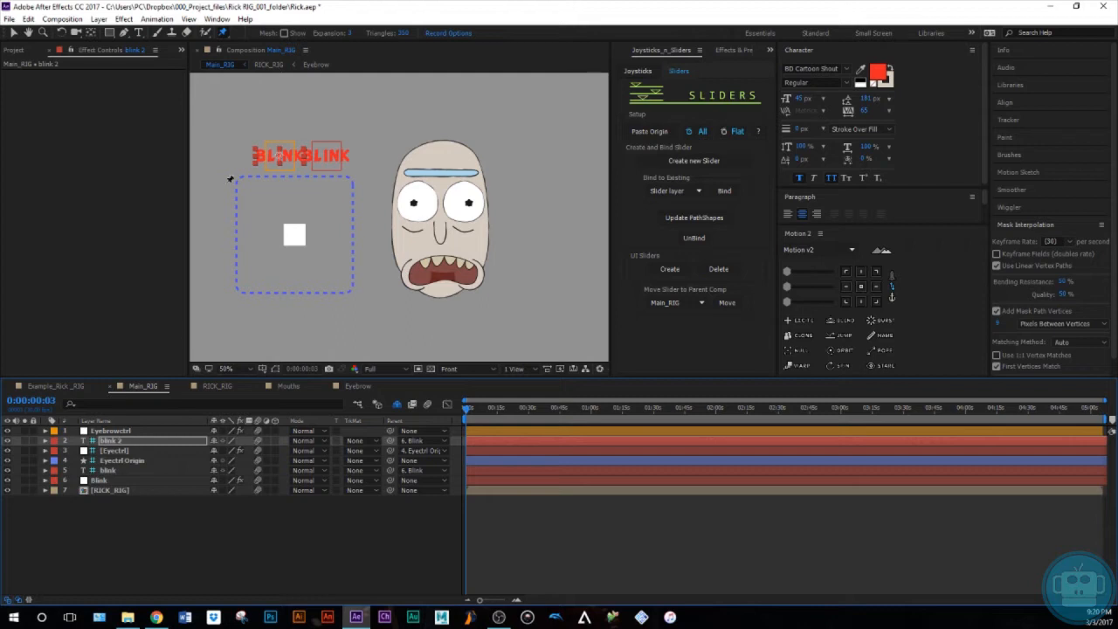
Change the duplicated label's text to "brow" with the Type tool and select its layer.
left_click(138, 32)
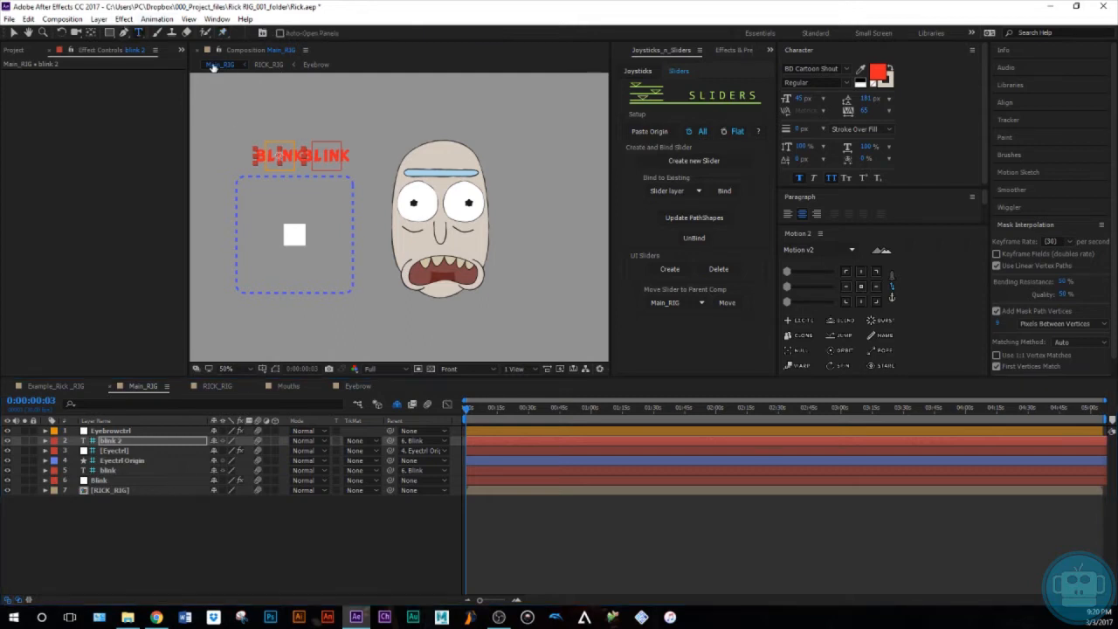
double_click(280, 155)
type("b")
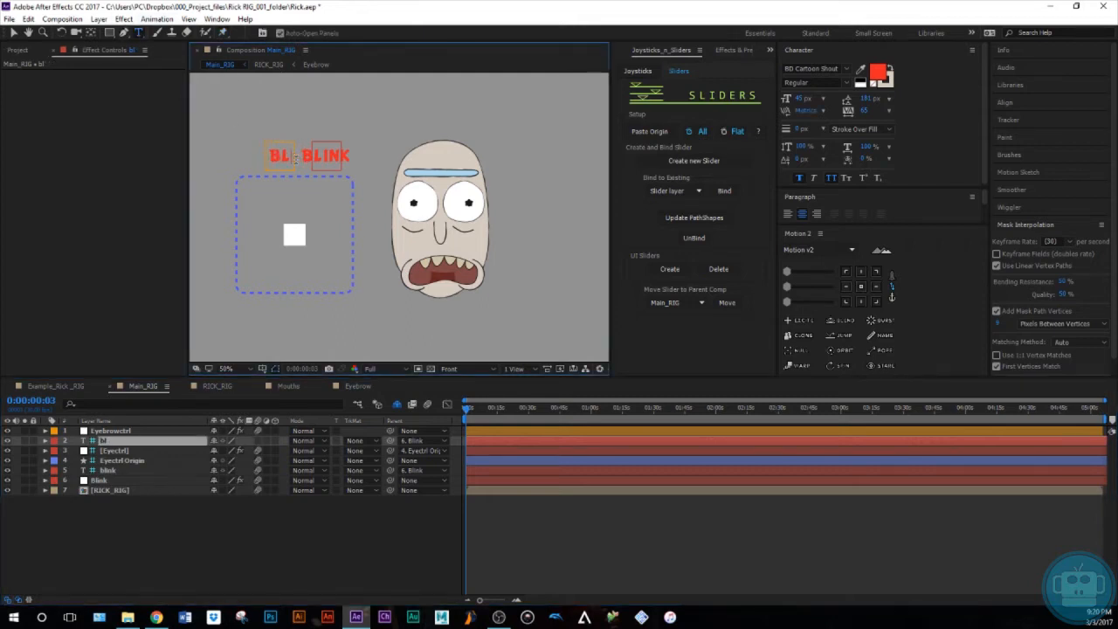
type("row")
left_click(133, 523)
left_click(131, 441)
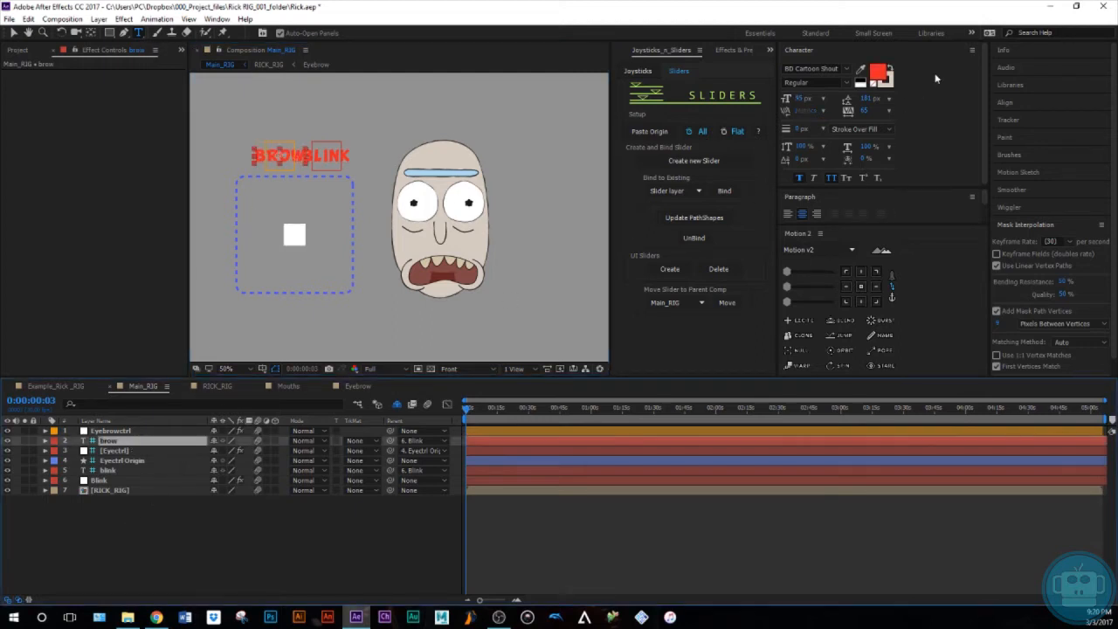
Set the fill colour of the brow text to orange, DCA633.
left_click(861, 71)
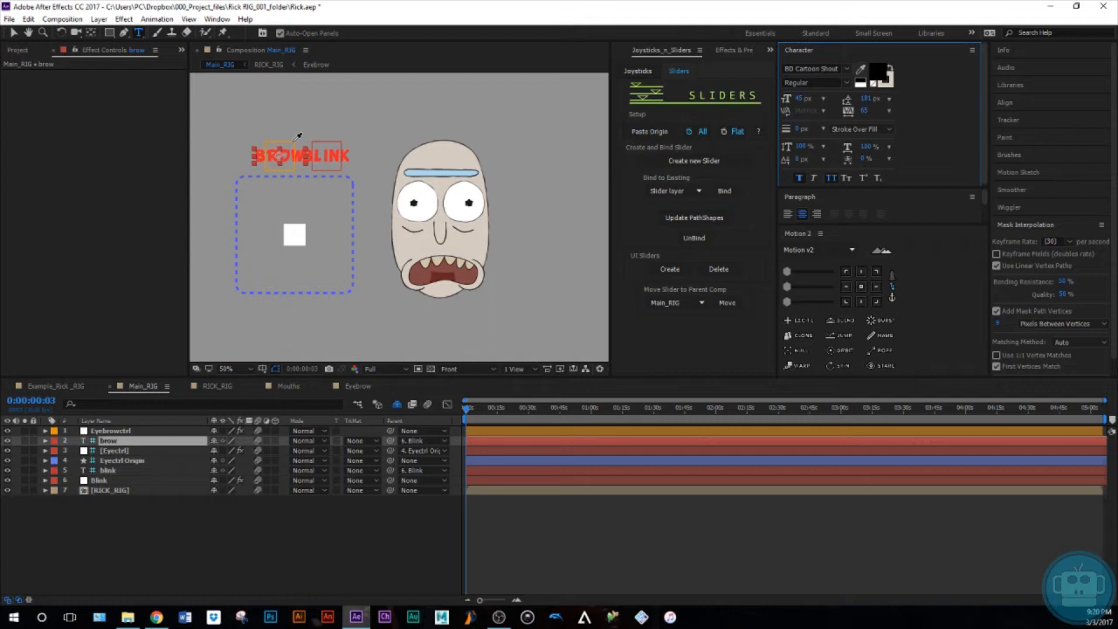
left_click(878, 77)
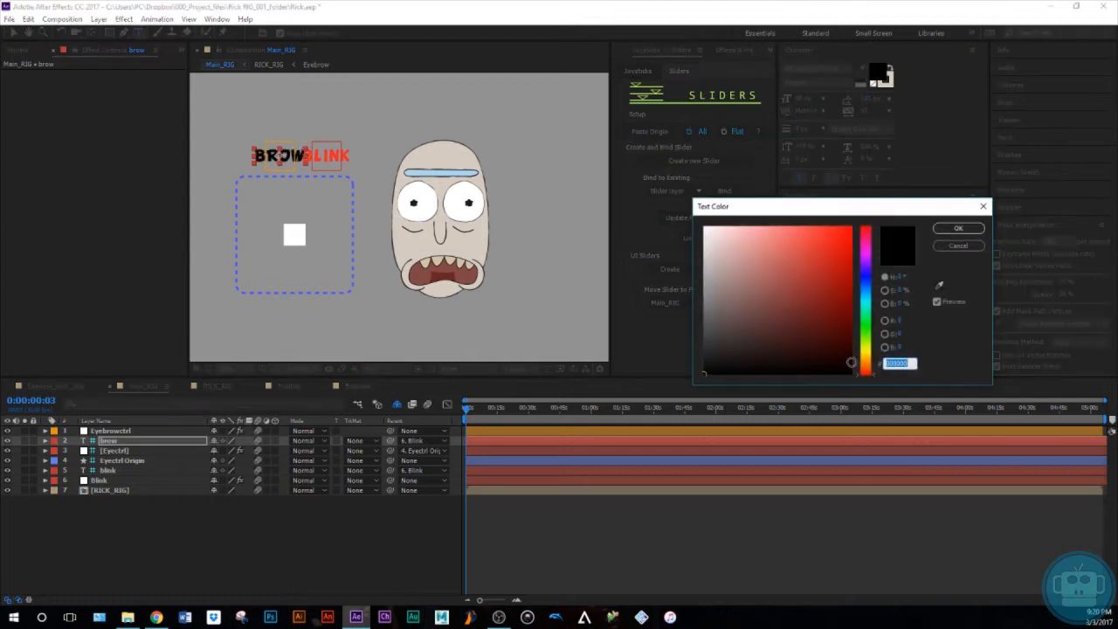
left_click(865, 357)
left_click(814, 241)
left_click_drag(813, 241, 817, 247)
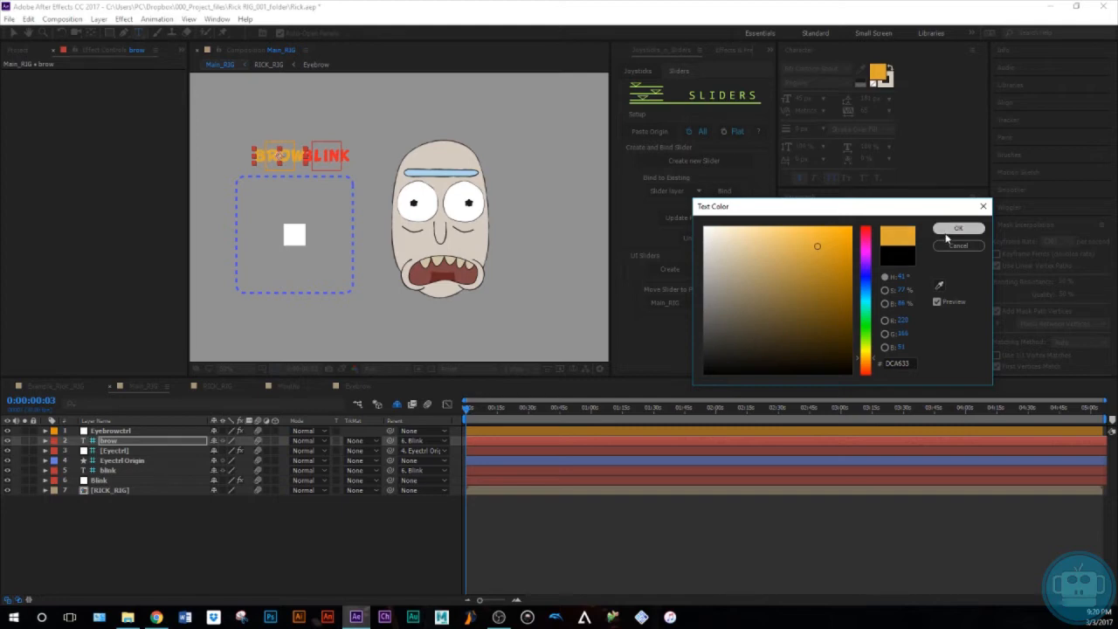
left_click(947, 234)
Give the brow text layer an Orange label to match the Eyebrowctrl layer.
left_click(247, 527)
left_click(105, 443)
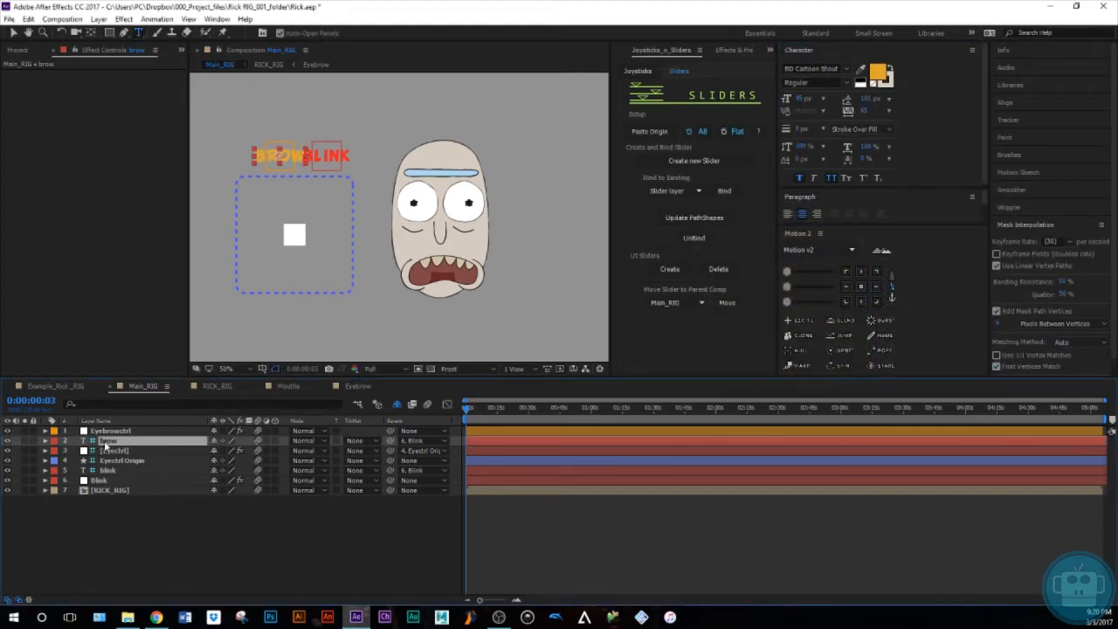
left_click(54, 442)
left_click(88, 376)
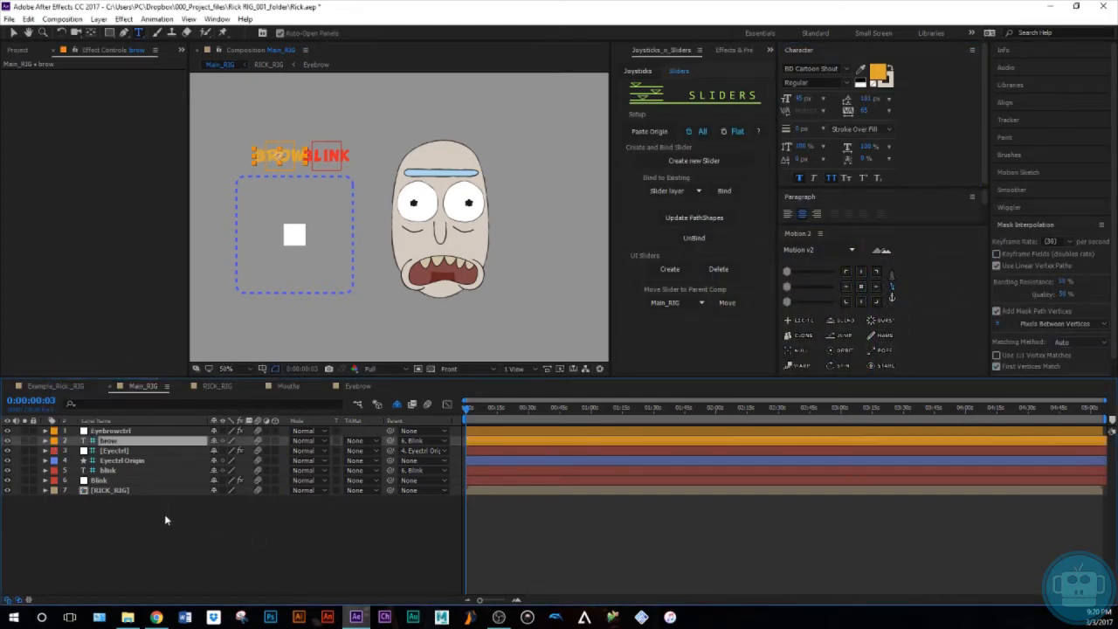
left_click(165, 518)
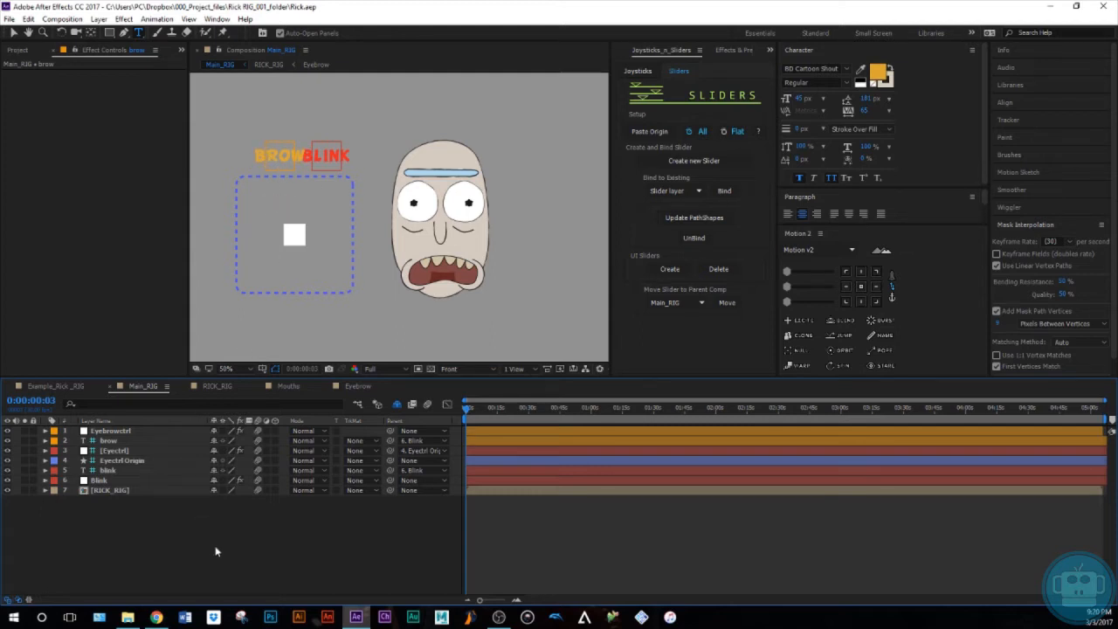
Select the eyebrow control box in the composition view and try its Main slider.
key("v")
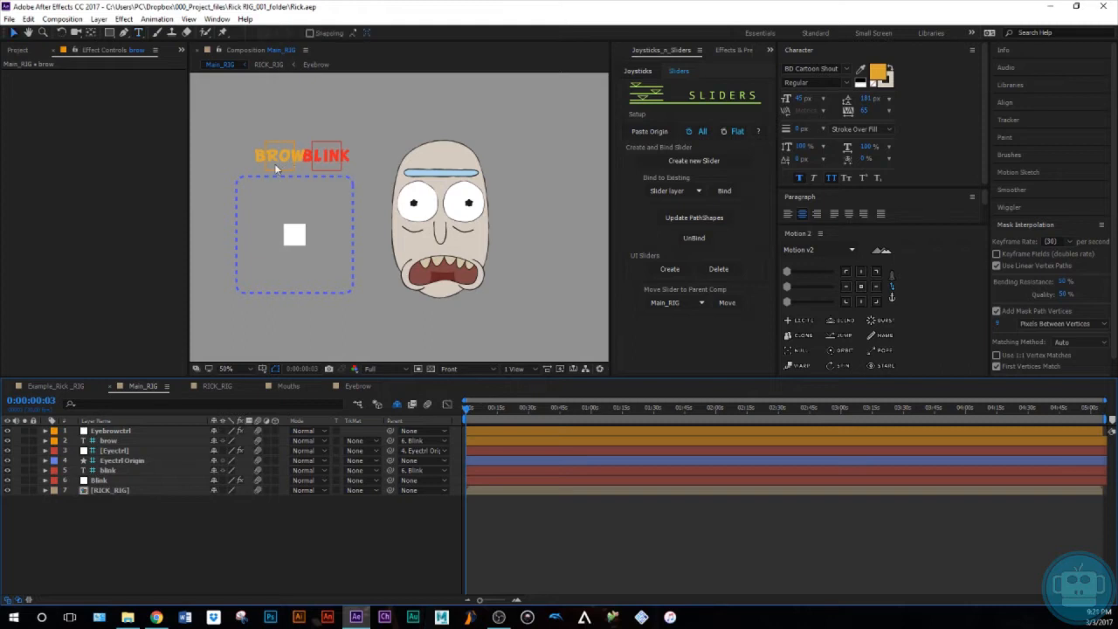
left_click(277, 171)
left_click(100, 96)
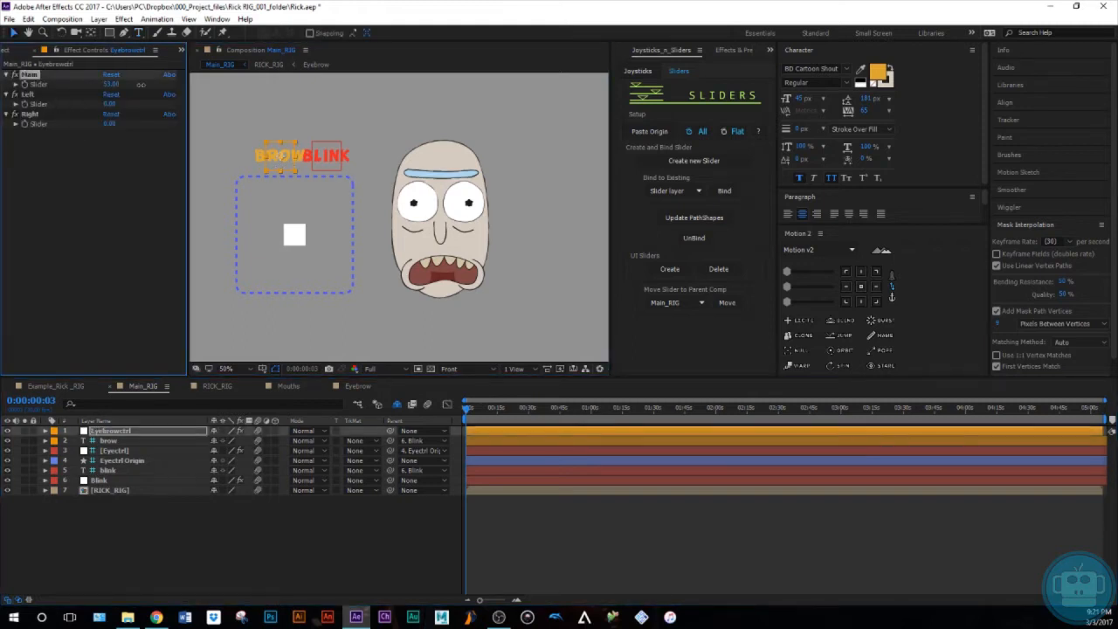
left_click(184, 561)
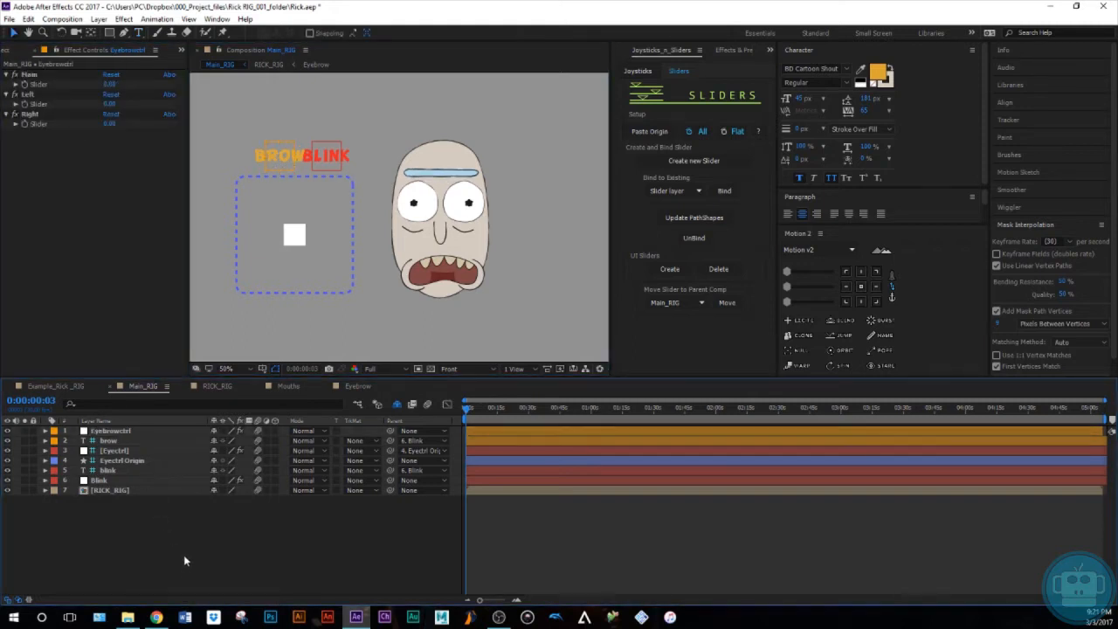
Try the head rotation joystick in the Example_Rick_RIG composition, then return to Main_RIG.
left_click(69, 389)
left_click_drag(229, 256, 300, 240)
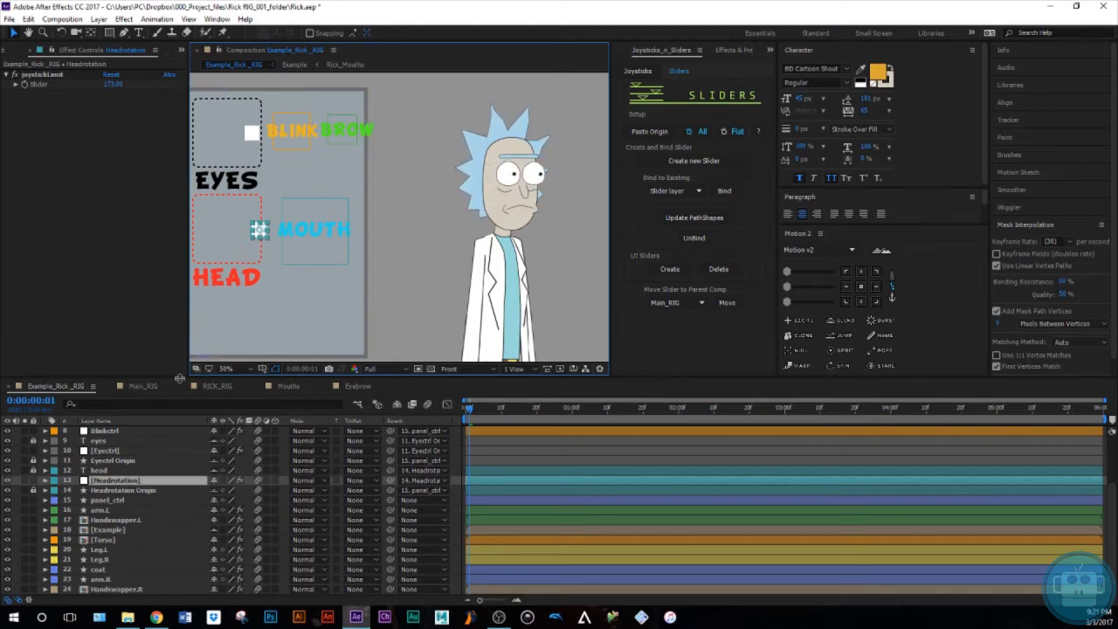
left_click(148, 386)
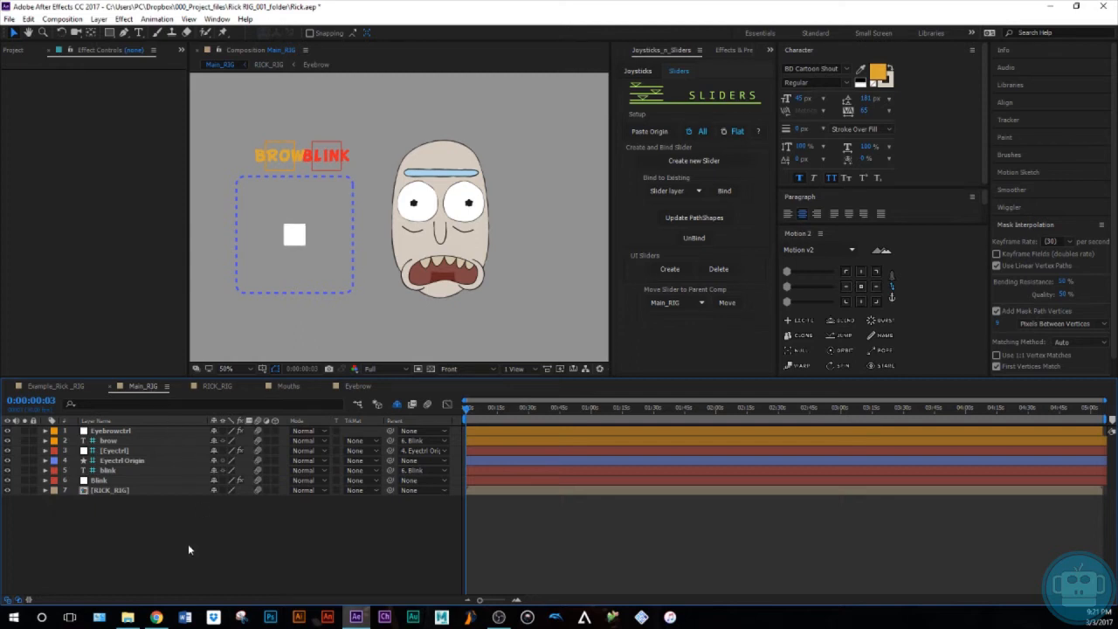
Open the RICK_RIG composition and close the Mouths and Eyebrow compositions.
left_click(396, 405)
left_click(397, 406)
left_click(218, 386)
left_click(260, 387)
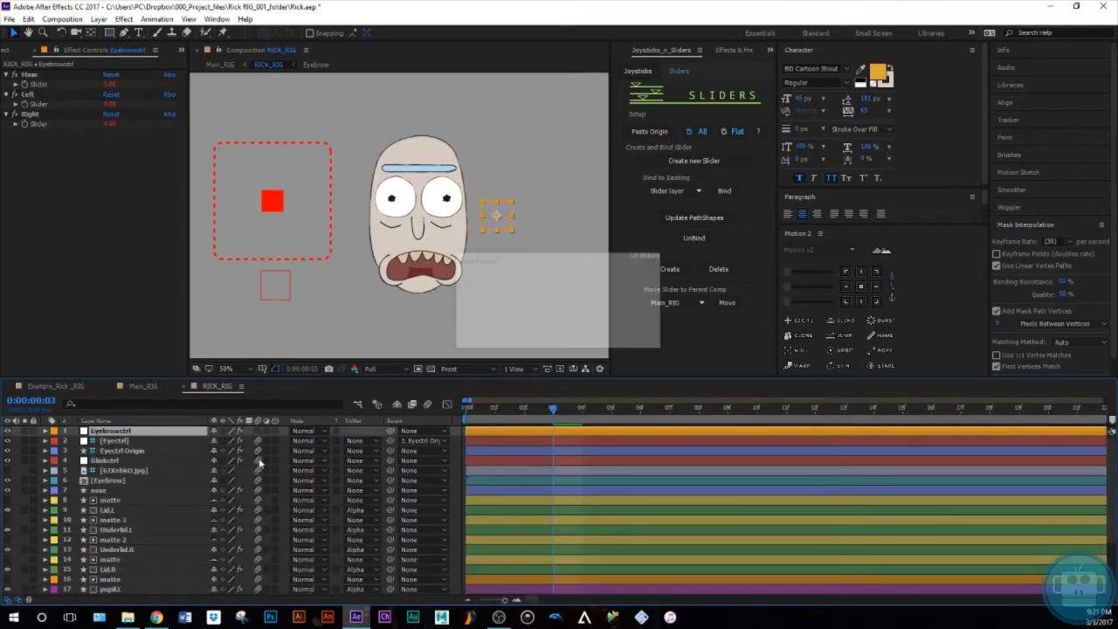
Show the JPG reference image layer in RICK_RIG and frame the mouth at 100% zoom.
left_click(8, 471)
scroll(398, 267, "up", 1)
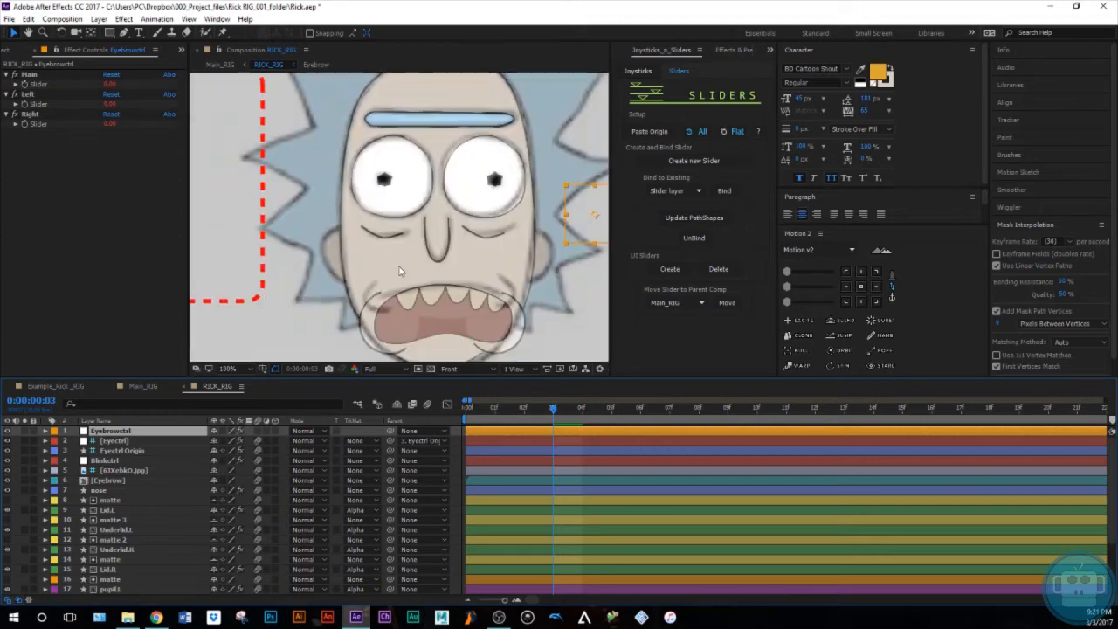
left_click_drag(435, 319, 388, 271)
key("v")
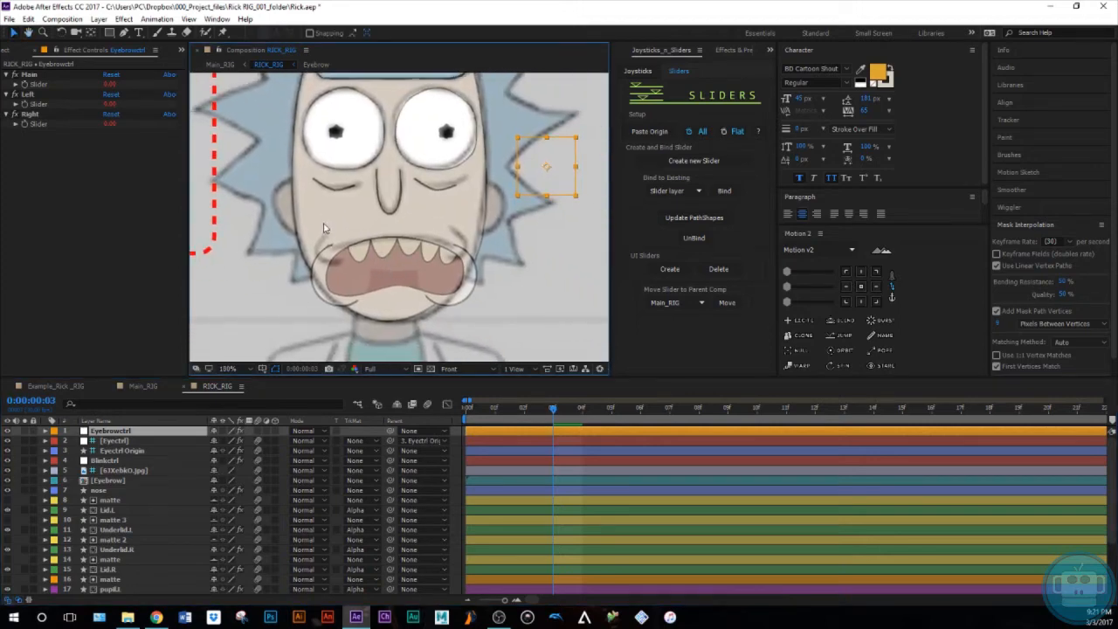
key("g")
left_click(295, 179)
left_click(274, 197)
left_click(281, 220)
left_click(302, 238)
left_click_drag(273, 196, 285, 225)
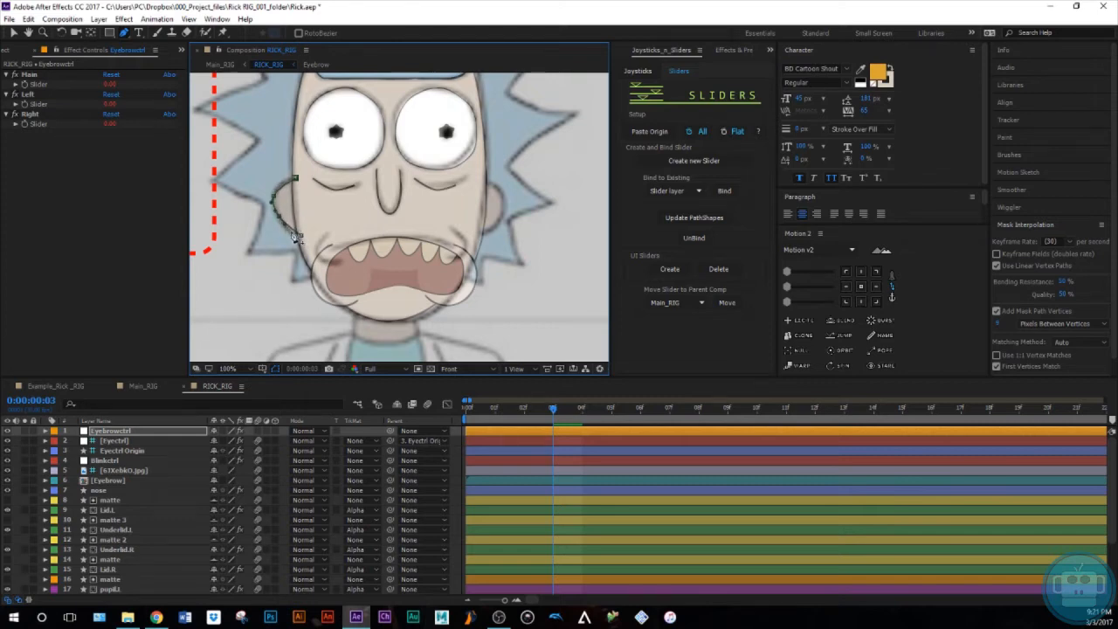
key("ctrl+z")
key("ctrl+z")
key("ctrl+z")
key("ctrl+z")
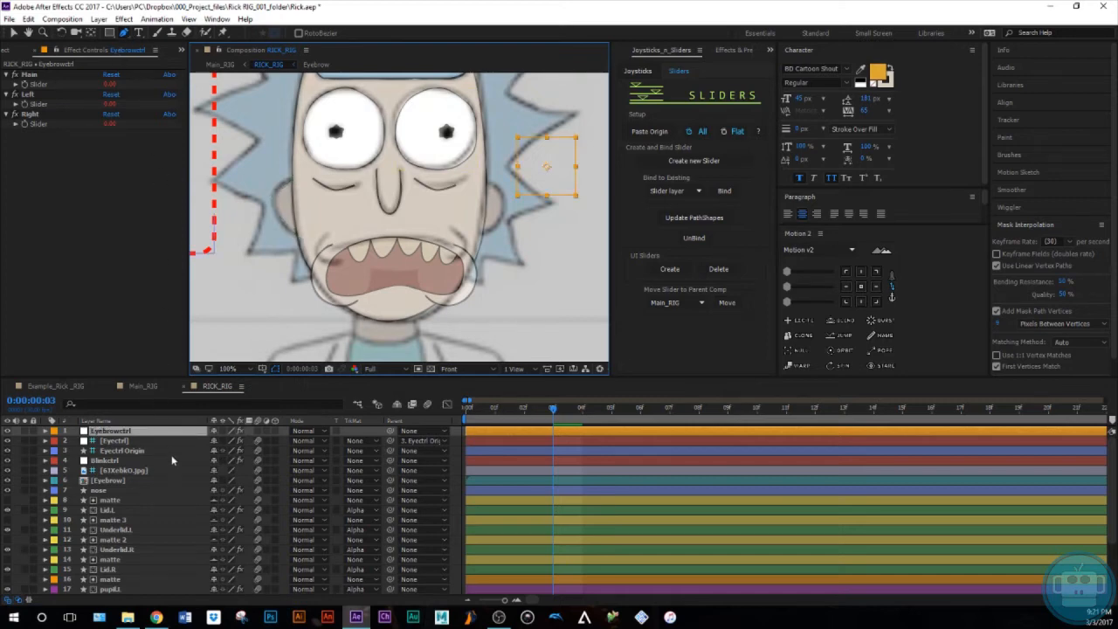
With no layer selected, draw the outline of the ear beside the red dashed frame as a new shape with a 3 px stroke.
key("F2")
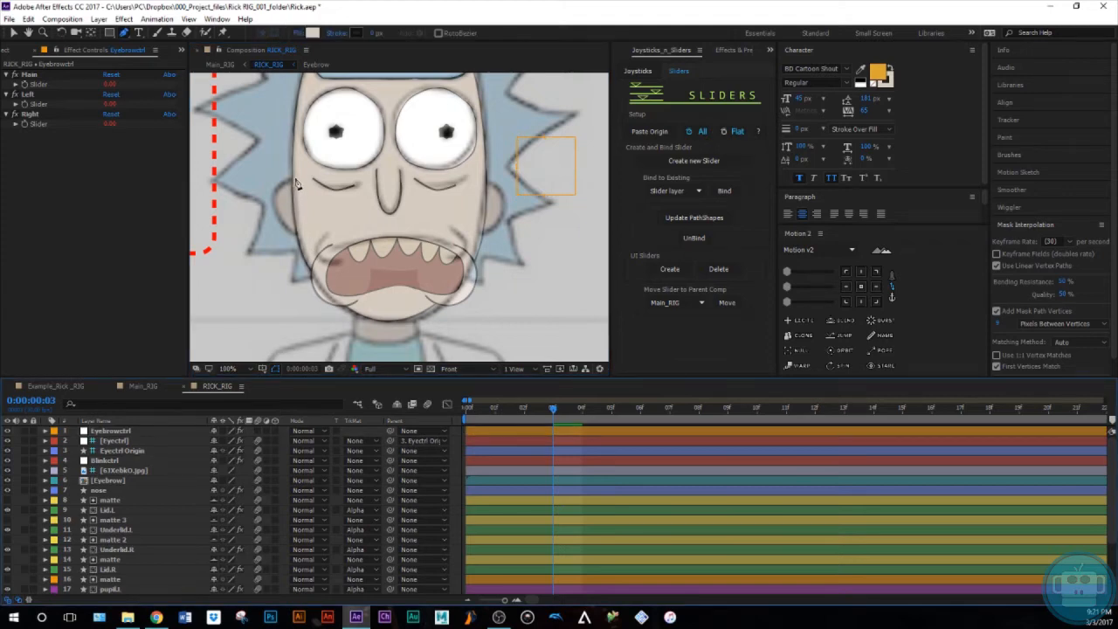
left_click(294, 179)
left_click(276, 214)
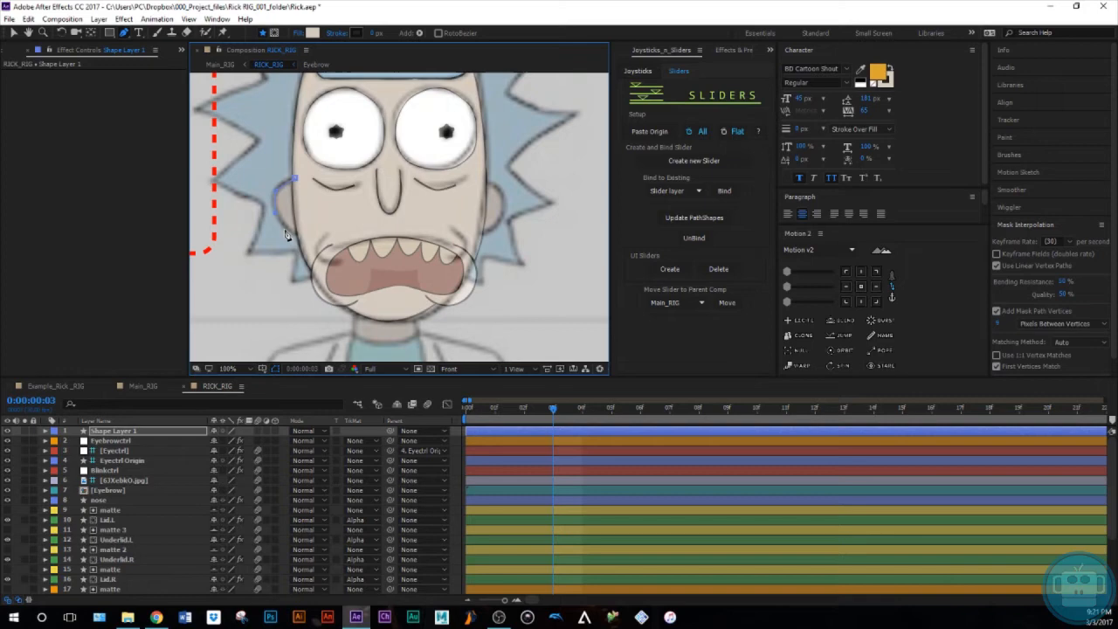
left_click(300, 236)
left_click(374, 33)
type("3")
key("Return")
Center the anchor point of the new ear shape and rename its layer Ear.R.
left_click(862, 294)
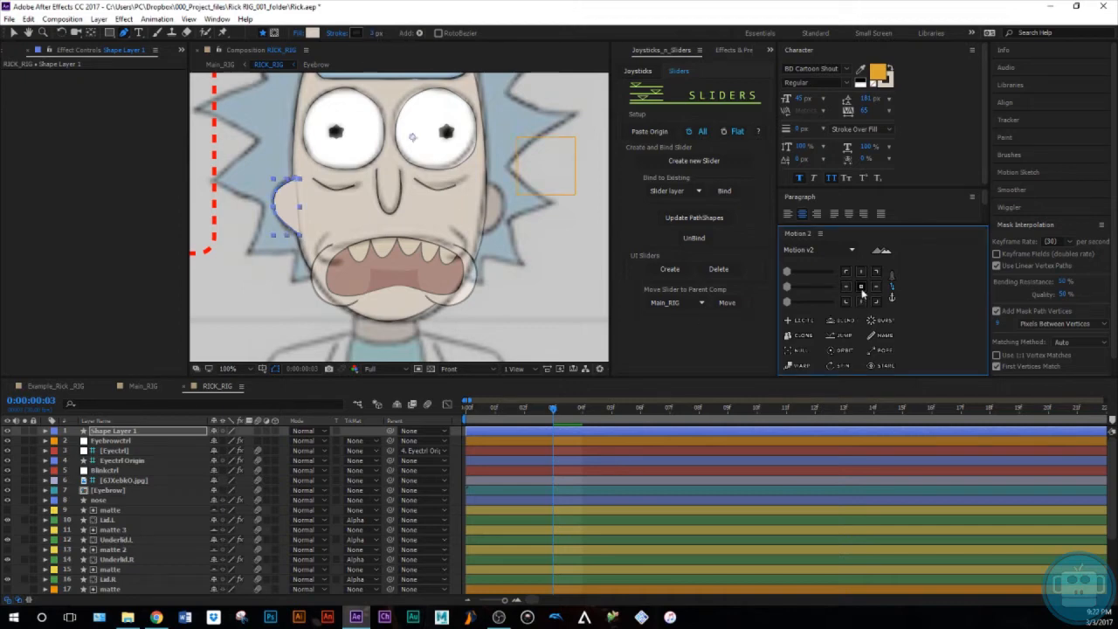
left_click(260, 439)
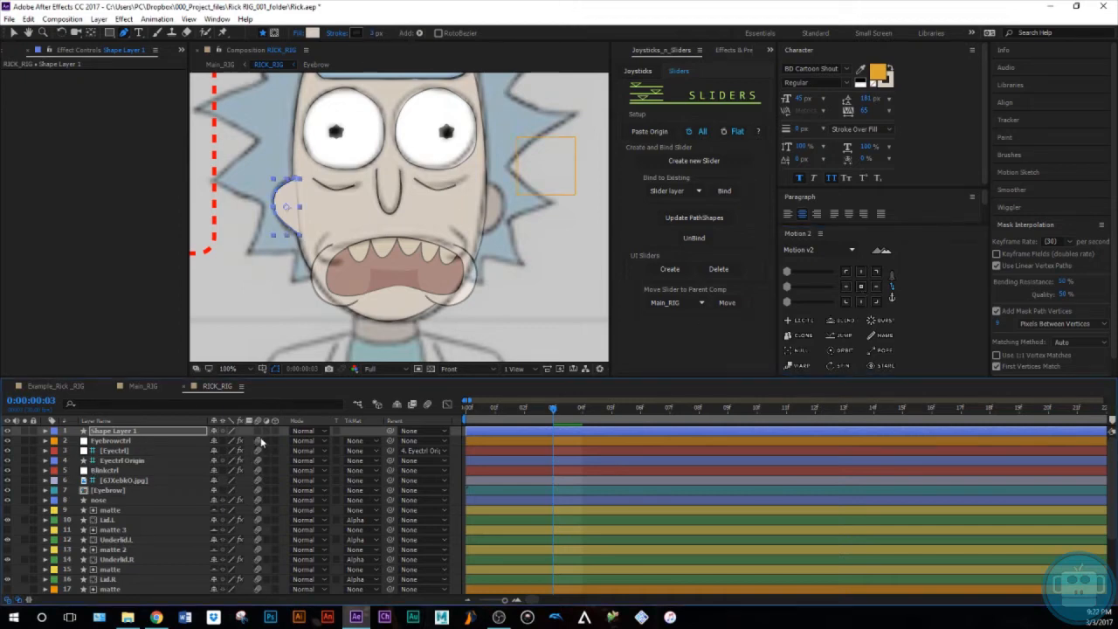
left_click(146, 428)
key("Return")
type("Ear")
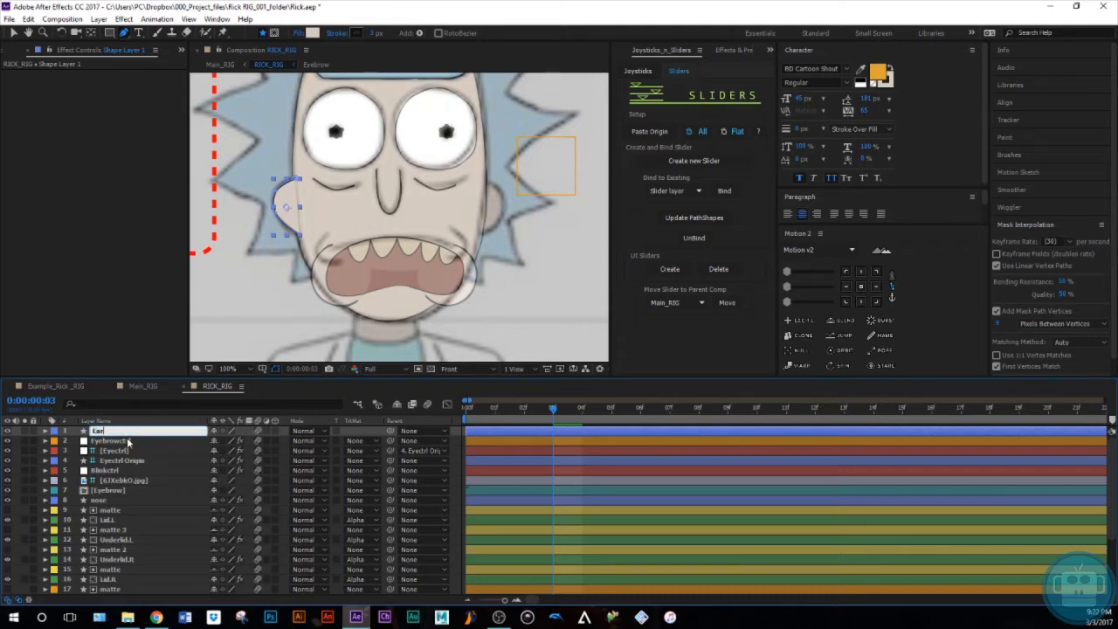
key("Return")
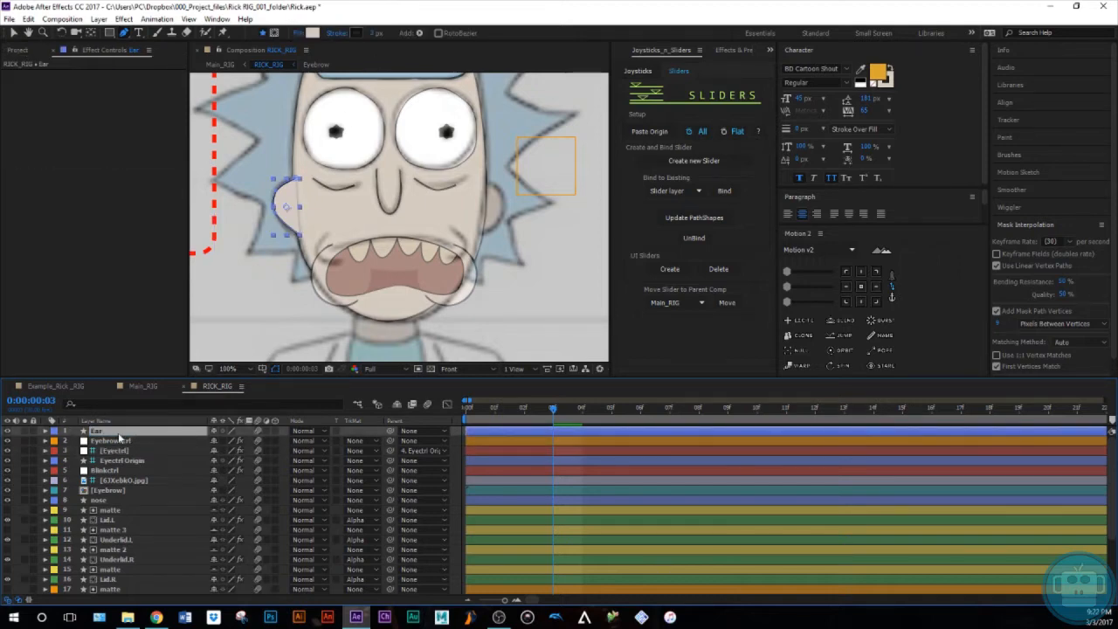
key("Return")
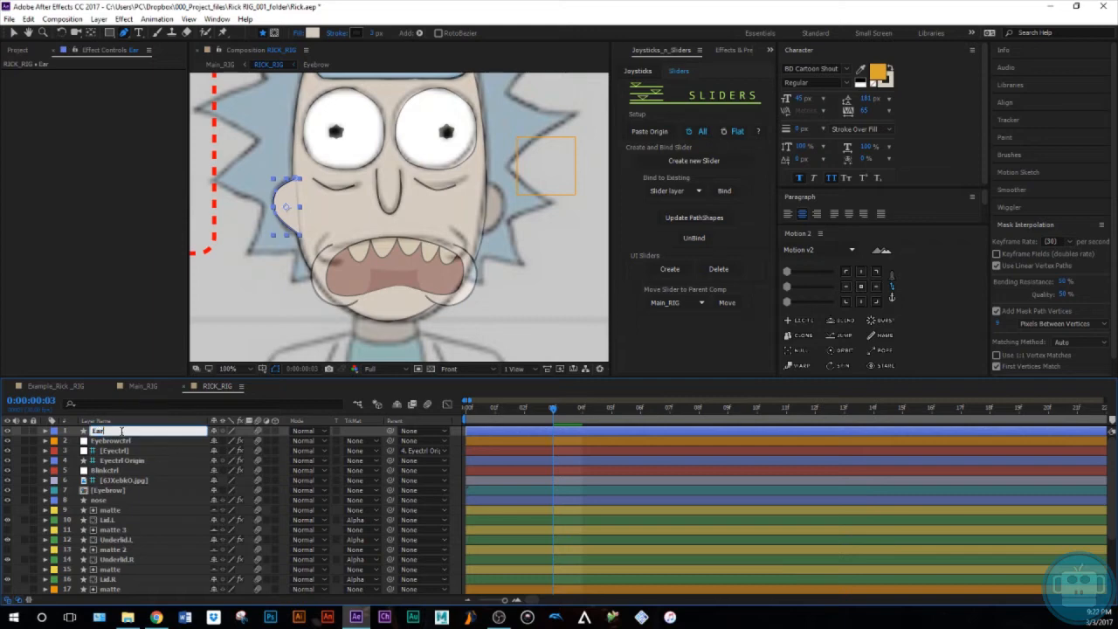
type(".R")
key("Return")
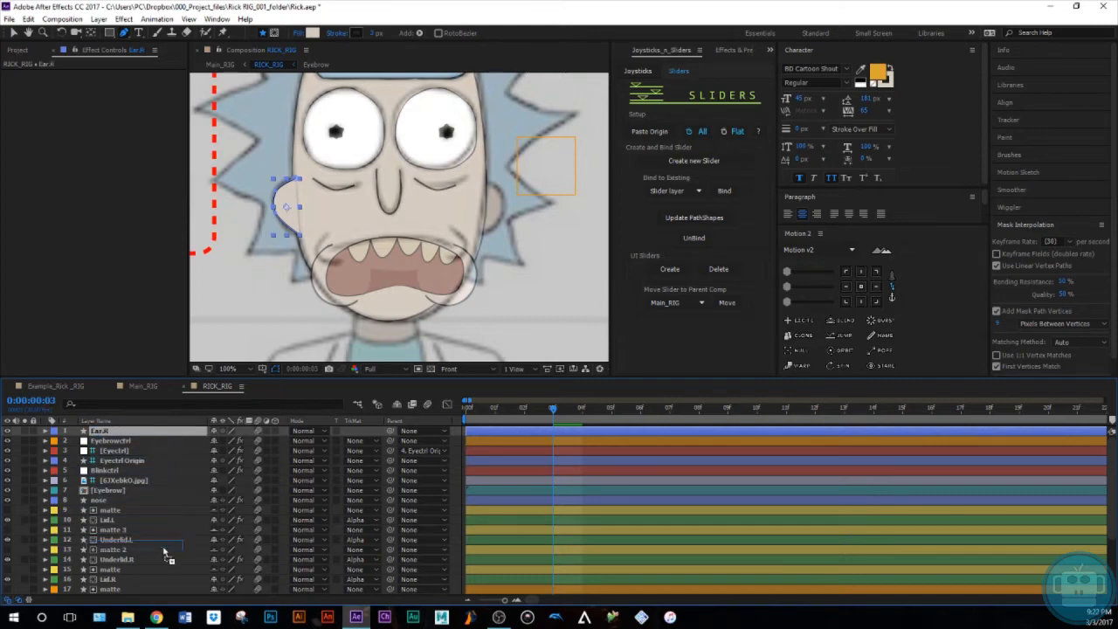
scroll(170, 592, "down", 2)
scroll(189, 595, "down", 2)
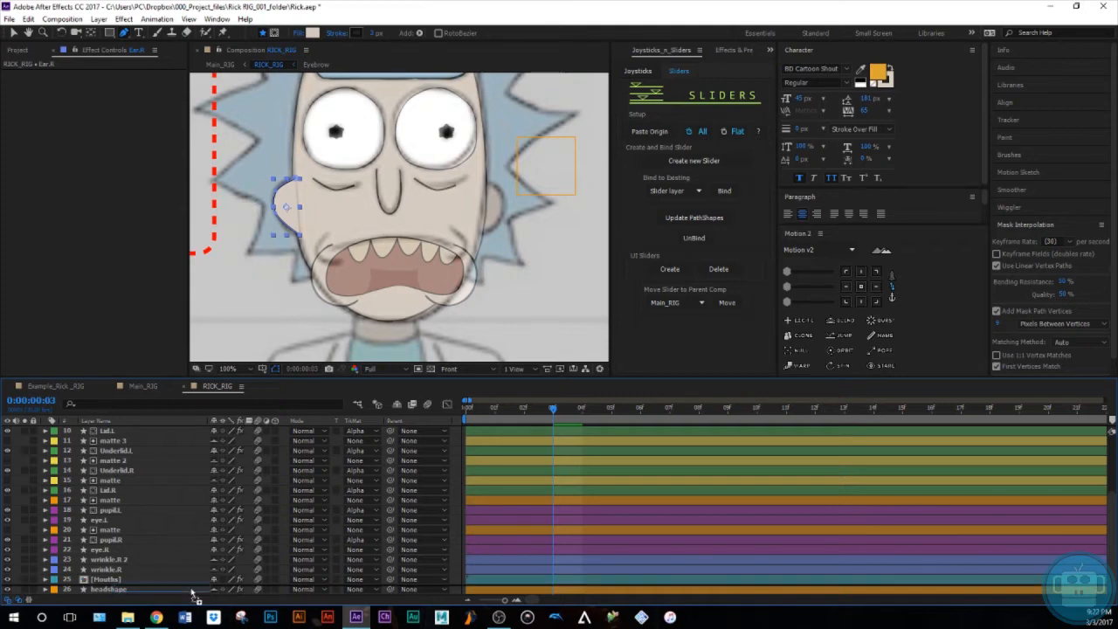
scroll(200, 434, "up", 4)
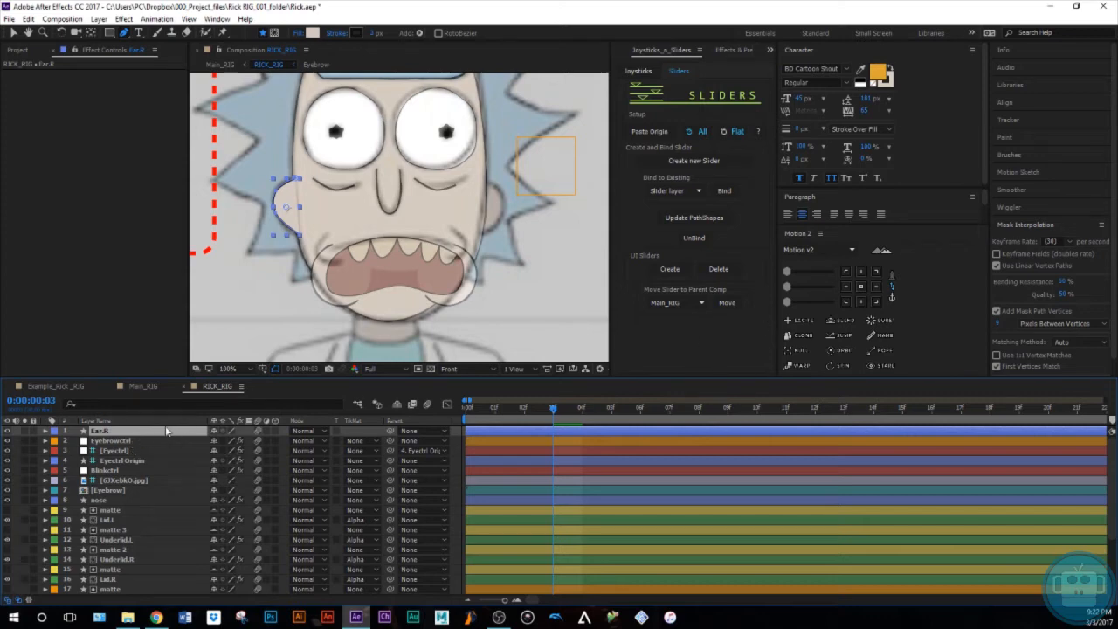
Duplicate the Ear.R layer, flip the copy horizontally and move it onto the ear on the opposite side of the head.
key("ctrl+d")
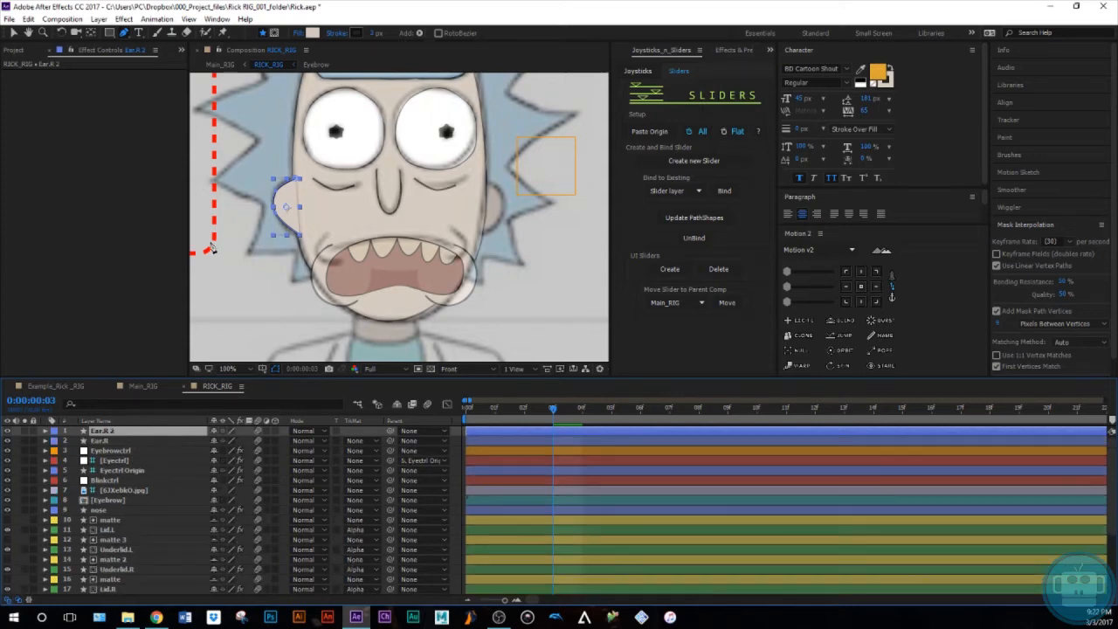
left_click(99, 19)
mouse_move(96, 157)
left_click(296, 253)
key("shift+Right")
key("shift+Right")
key("shift+Right")
key("shift+Right")
key("shift+Right")
key("shift+Right")
key("shift+Right")
key("shift+Right")
key("shift+Right")
key("shift+Right")
key("shift+Right")
key("shift+Right")
key("shift+Right")
key("shift+Right")
key("shift+Right")
key("shift+Right")
key("shift+Right")
key("shift+Right")
key("shift+Right")
key("shift+Right")
key("shift+Right")
key("shift+Right")
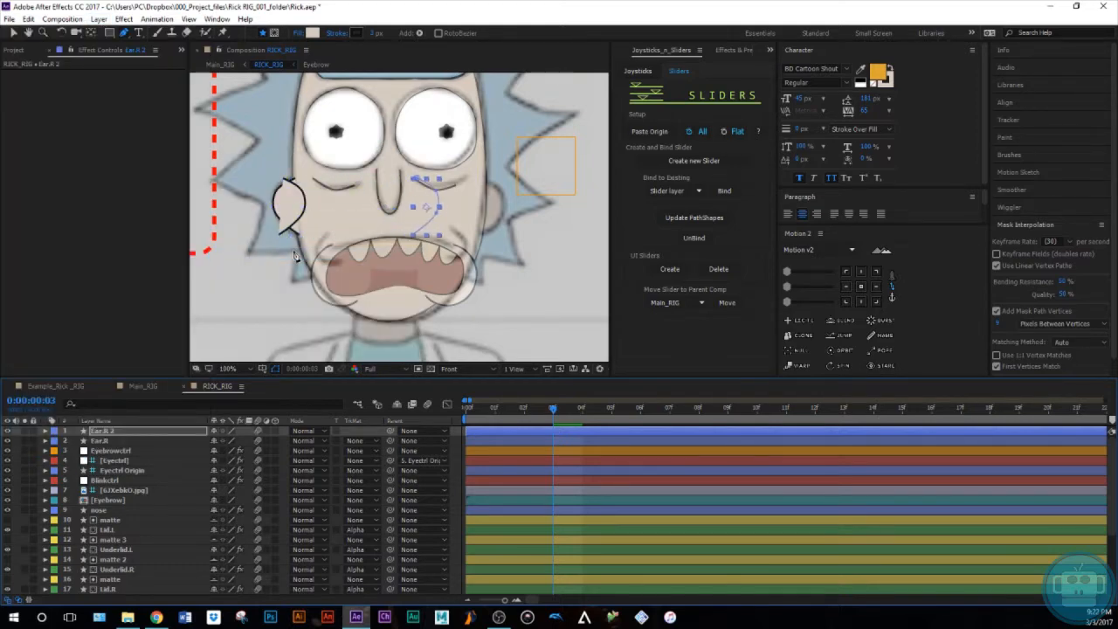
key("shift+Right")
key("Right")
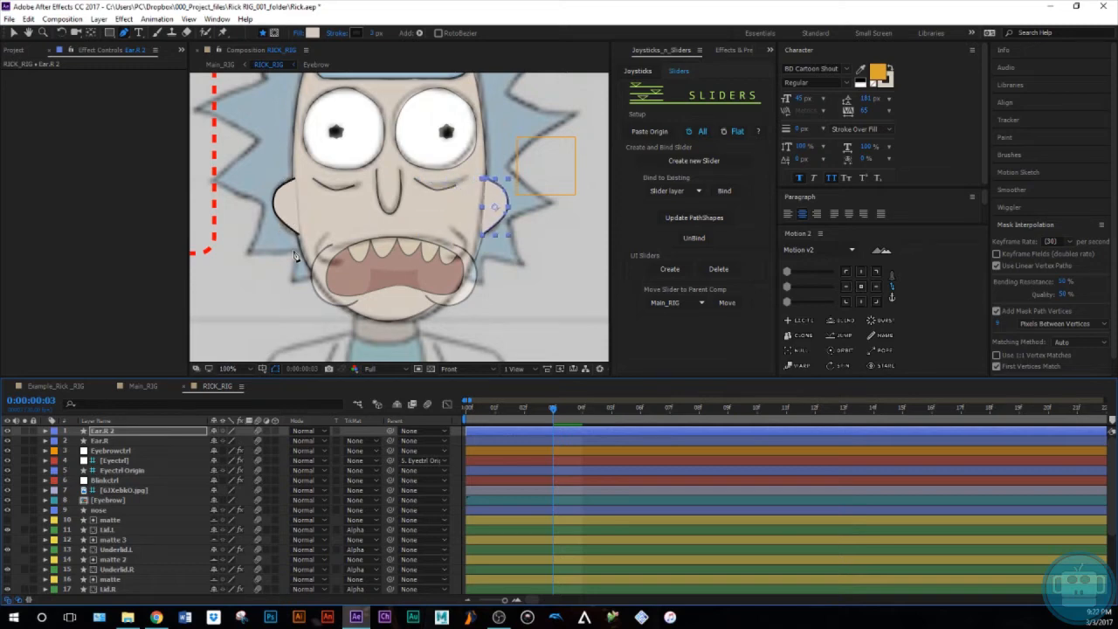
Rename the flipped ear layer Ear.L.Front and the original ear layer Ear.R.Front.
left_click(121, 431)
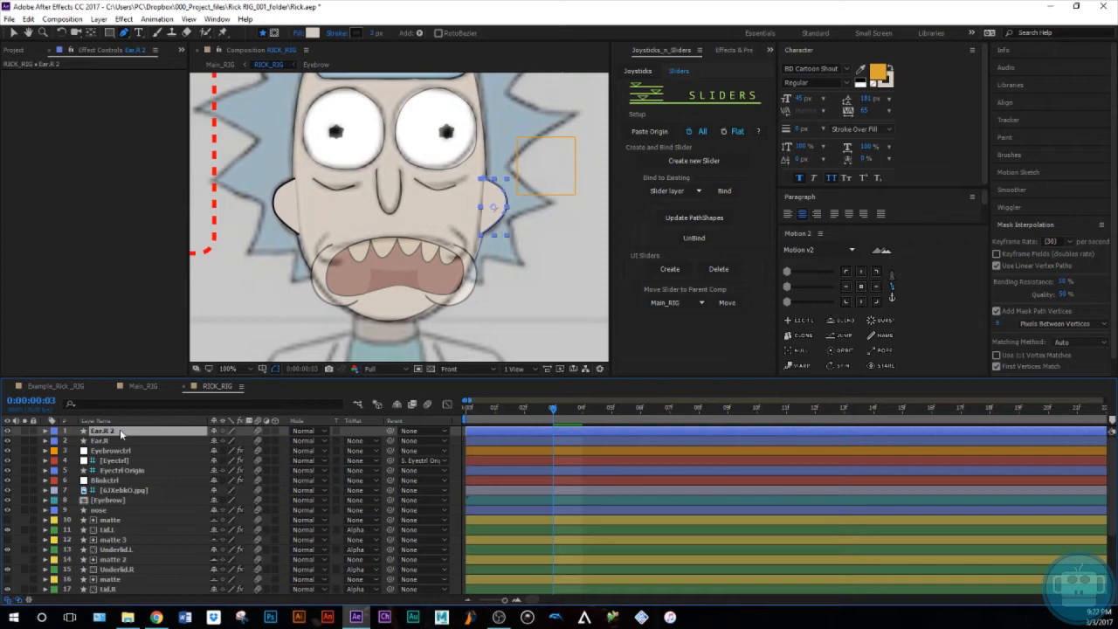
key("Return")
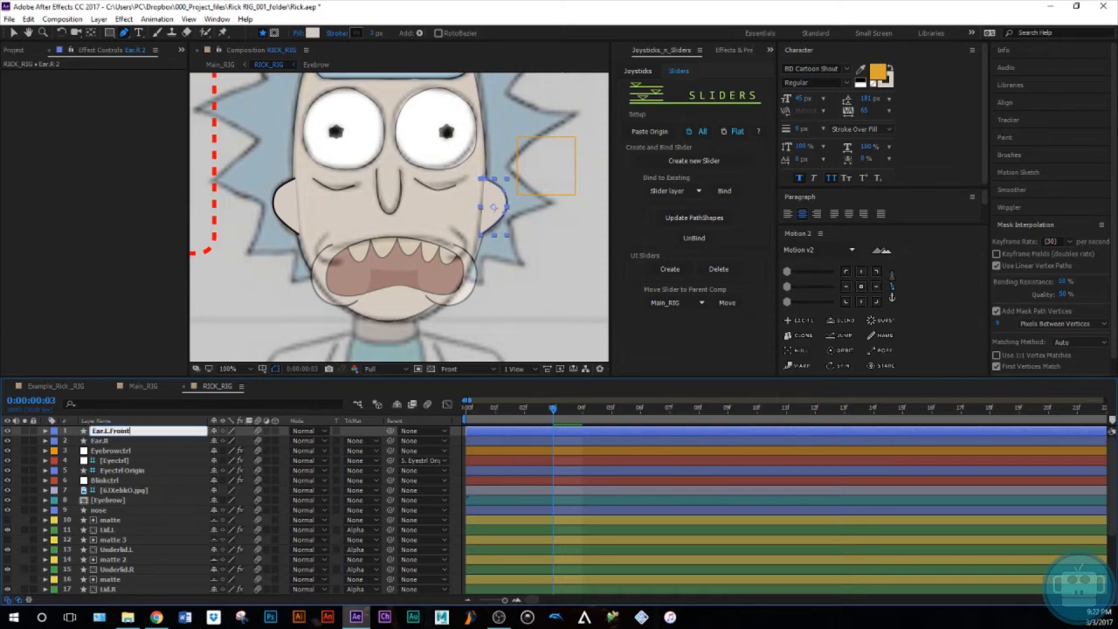
type("Ear.L.Front")
key("Return")
left_click(105, 441)
key("Return")
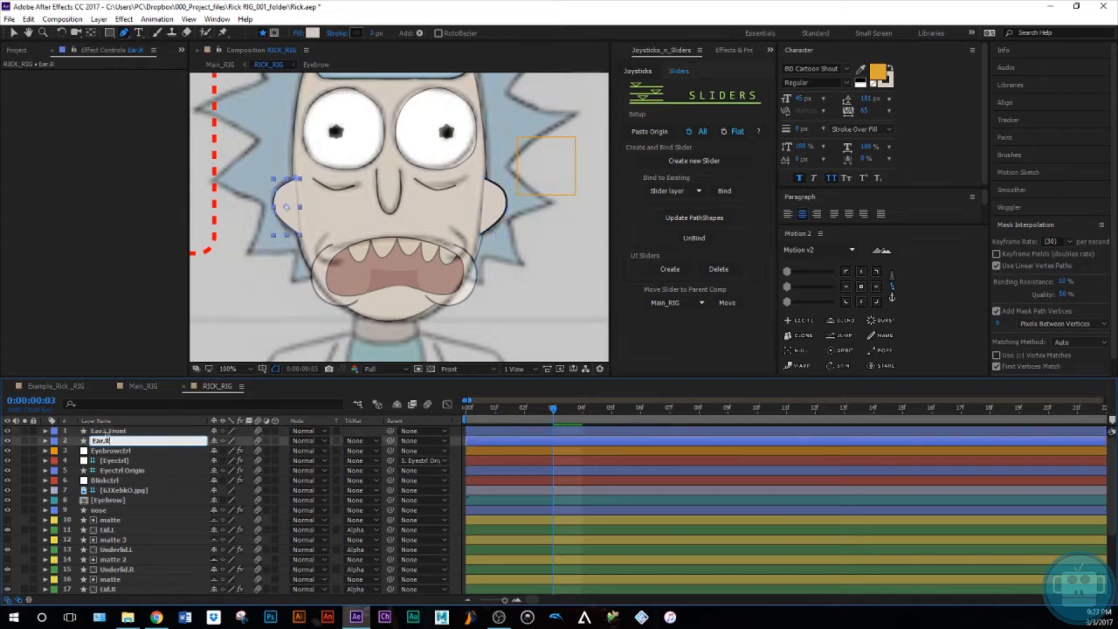
type("Ear.R.Front")
key("Return")
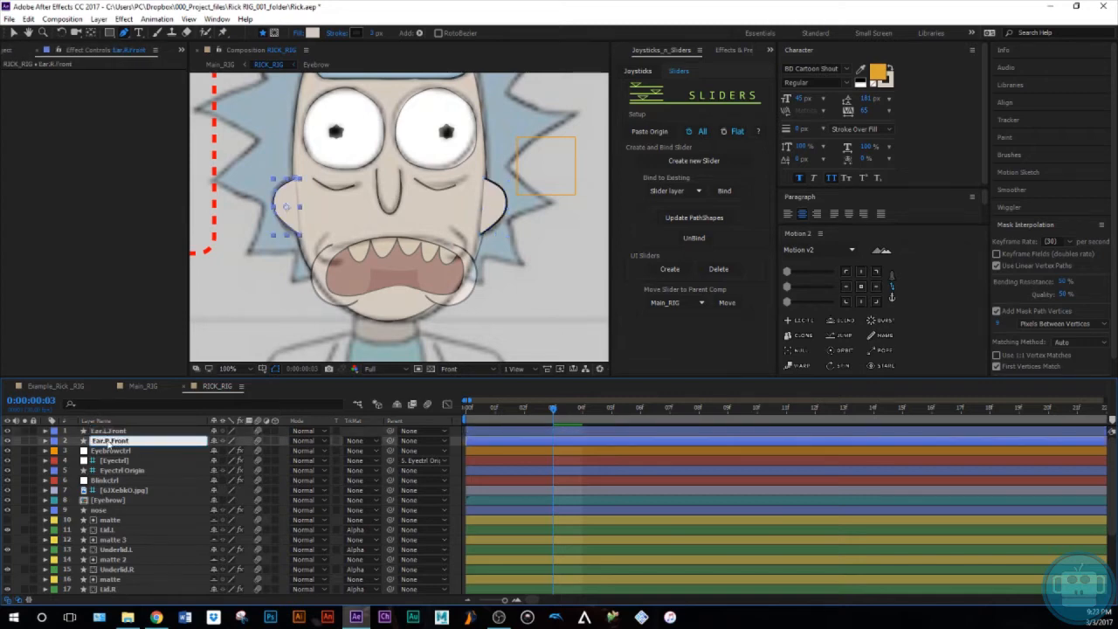
Place duplicates of both front ear layers below headshape and rename them Ear.L.Rear and Ear.R.rear.
left_click(112, 431, "shift")
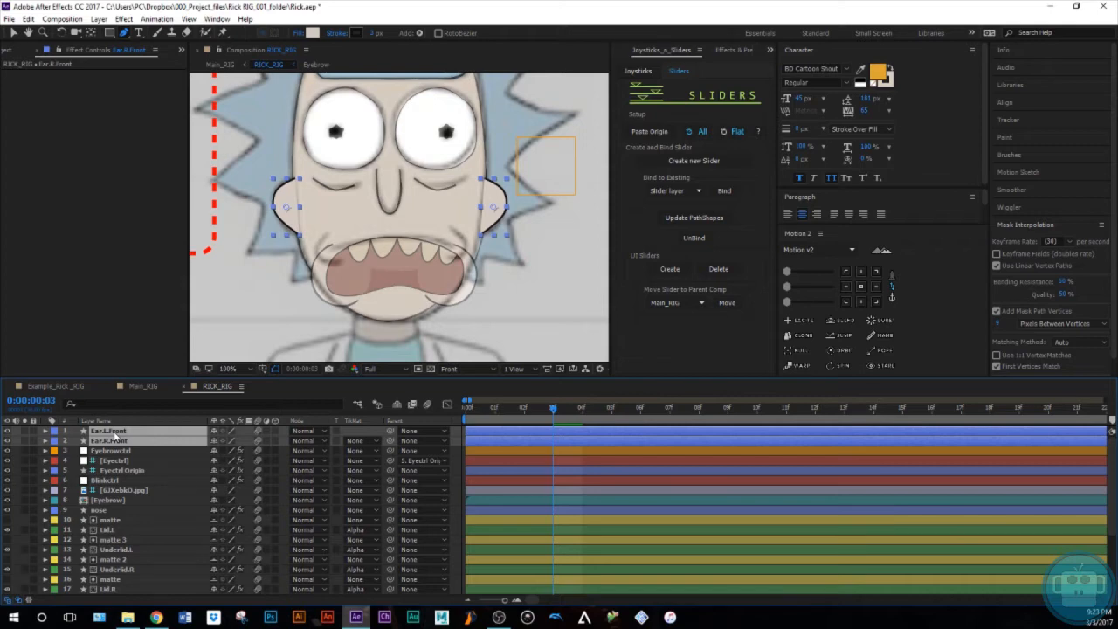
left_click_drag(114, 431, 135, 584)
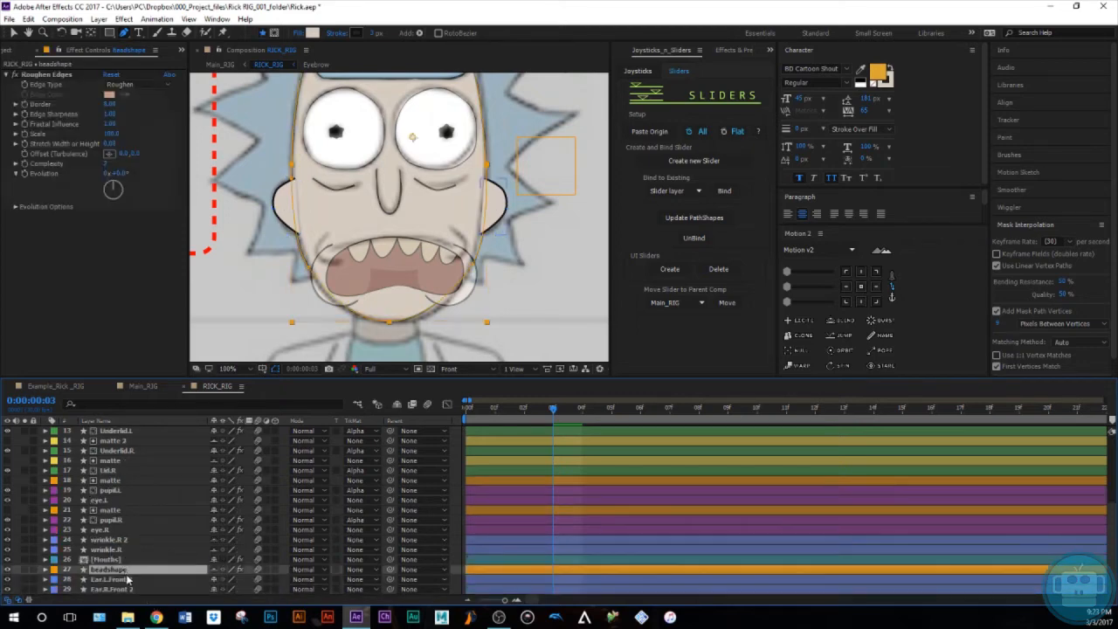
key("Return")
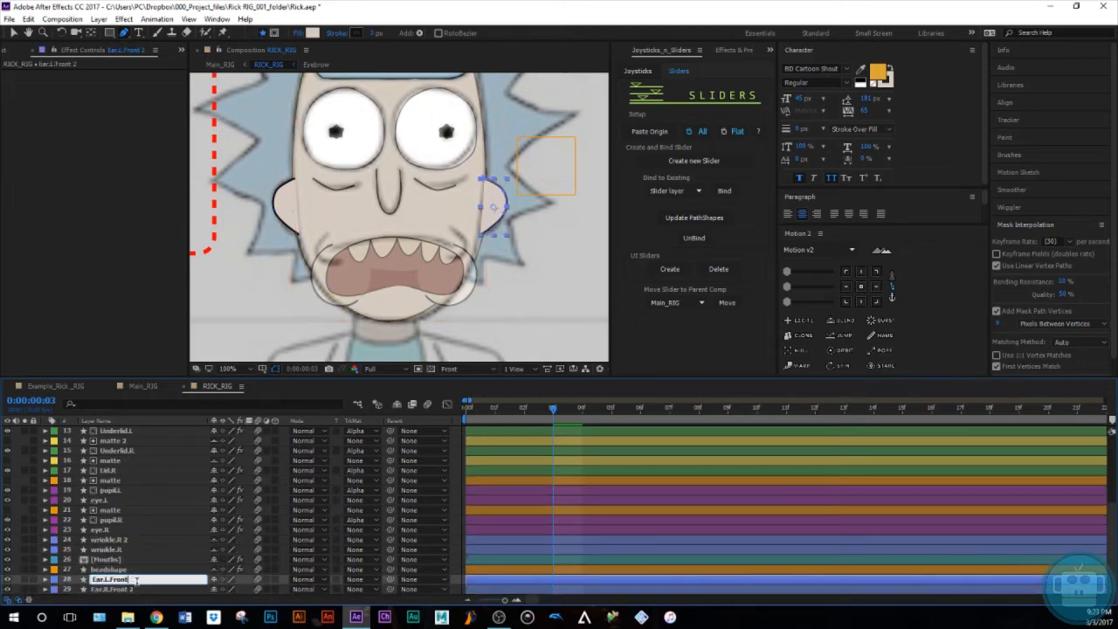
type("Ear.L.Rear")
key("Return")
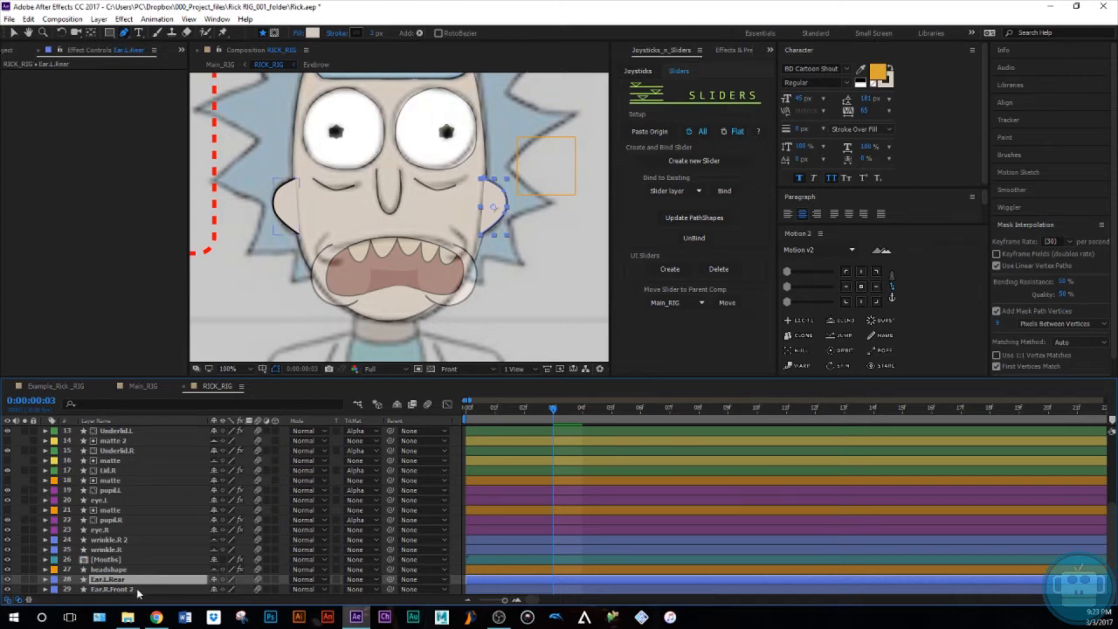
left_click(136, 589)
key("Return")
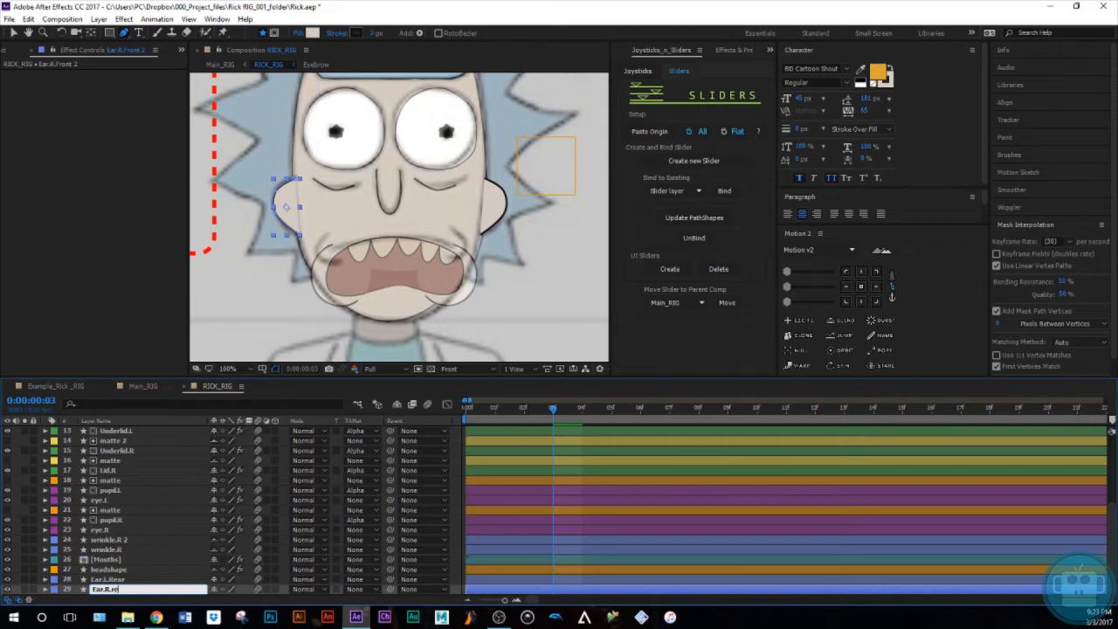
key("Return")
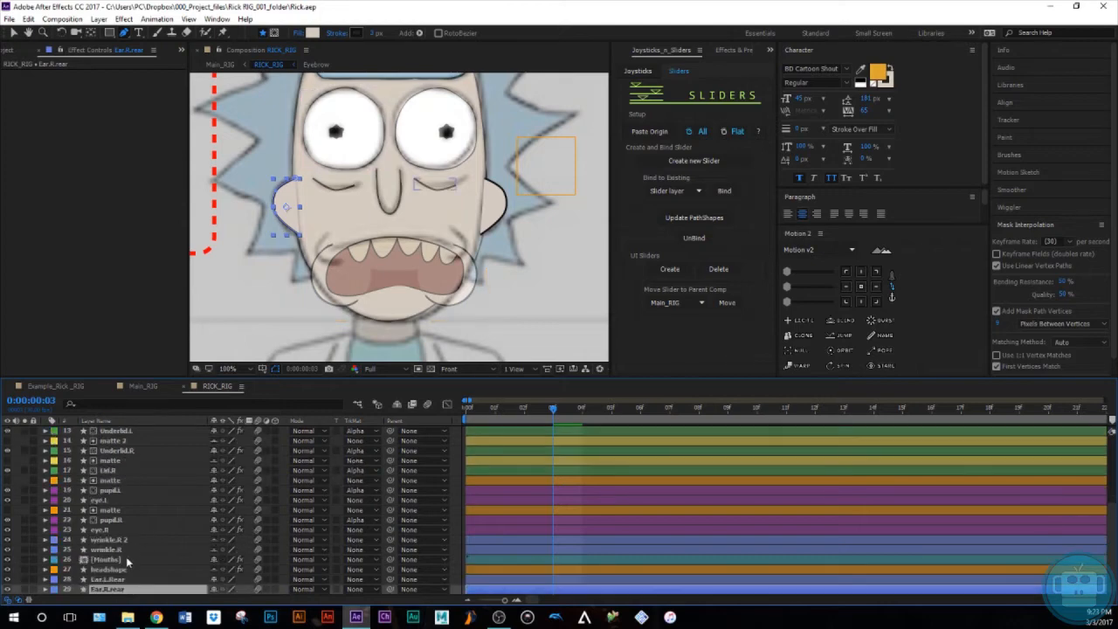
At frame 0, parent Ear.L.Rear to Ear.L.Front and Ear.R.rear to Ear.R.Front.
left_click(114, 579)
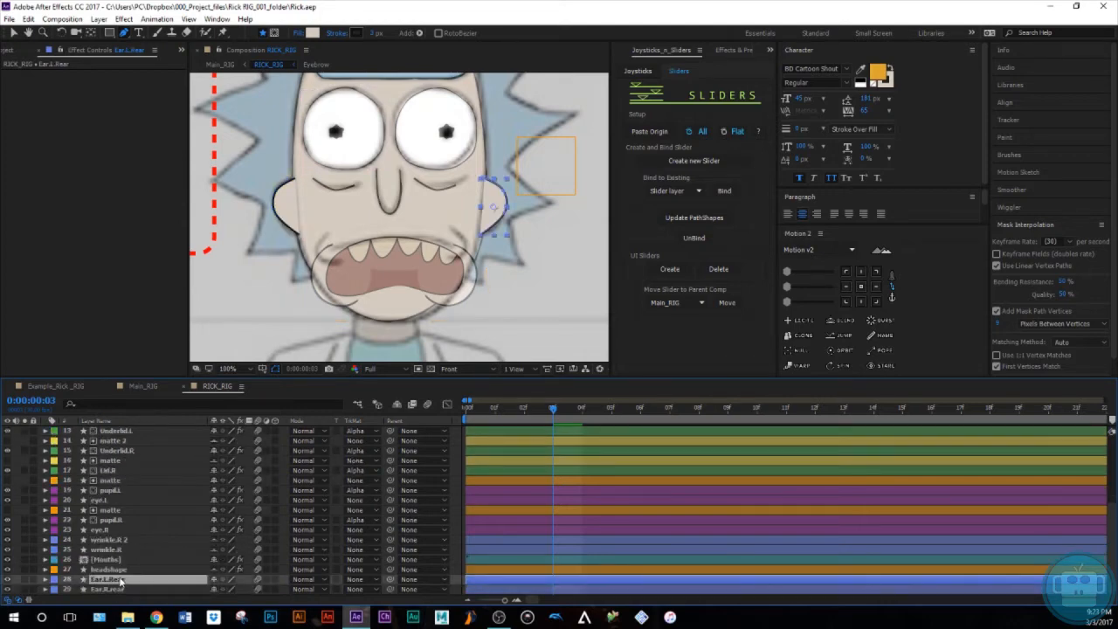
left_click_drag(553, 408, 467, 411)
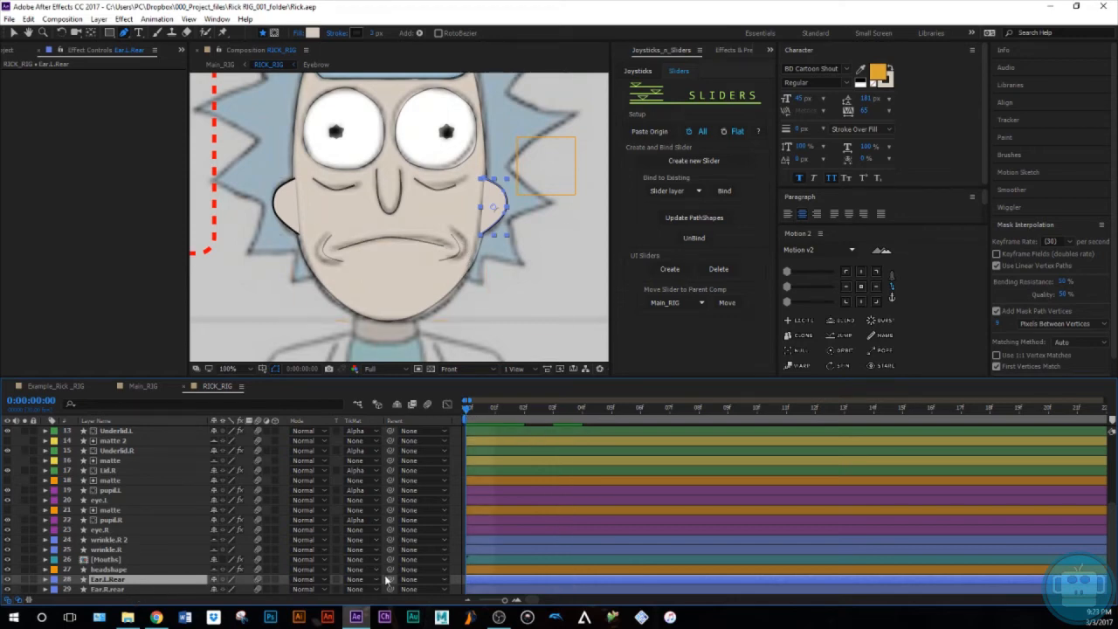
left_click_drag(391, 580, 144, 431)
scroll(153, 568, "down", 1)
left_click(131, 589)
left_click_drag(391, 590, 111, 442)
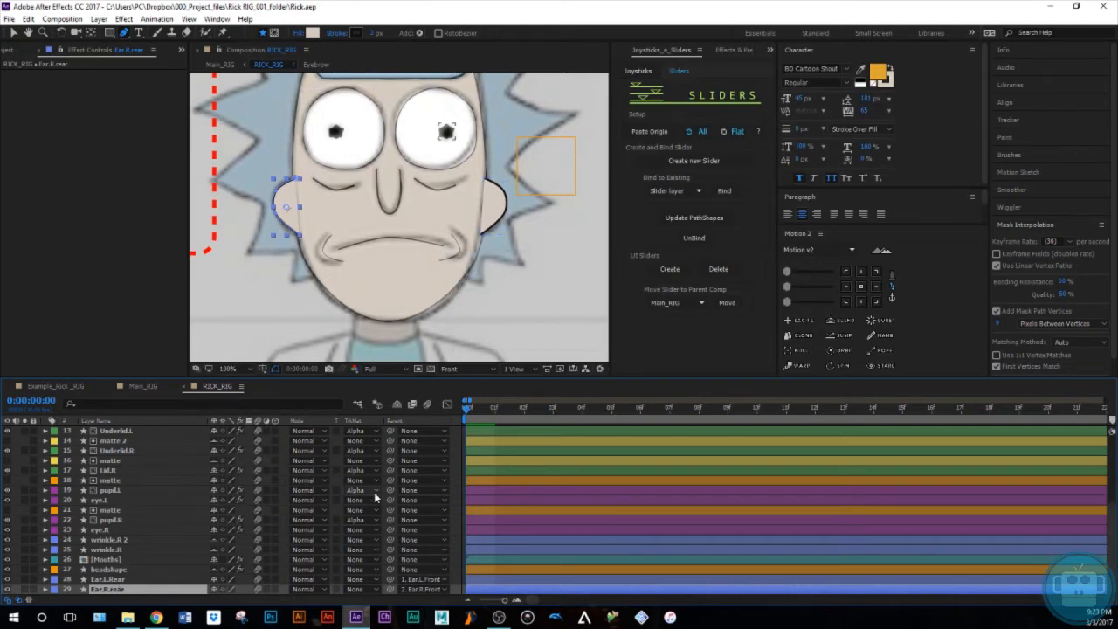
Move the Mouths layer's anchor point to the middle of the mouth.
left_click_drag(321, 230, 324, 272)
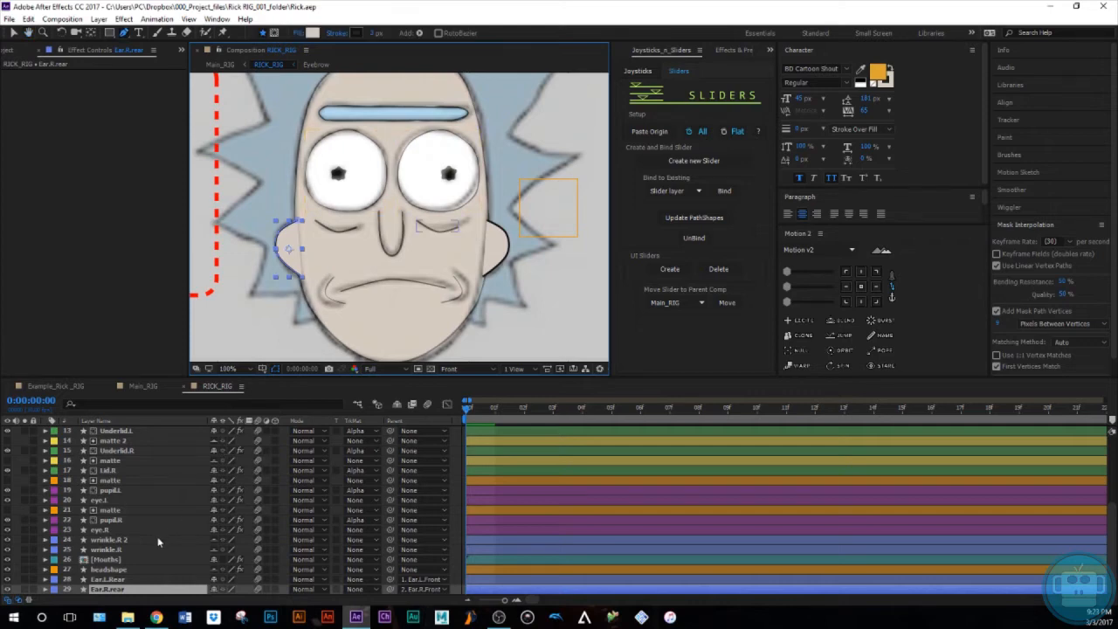
left_click(112, 562)
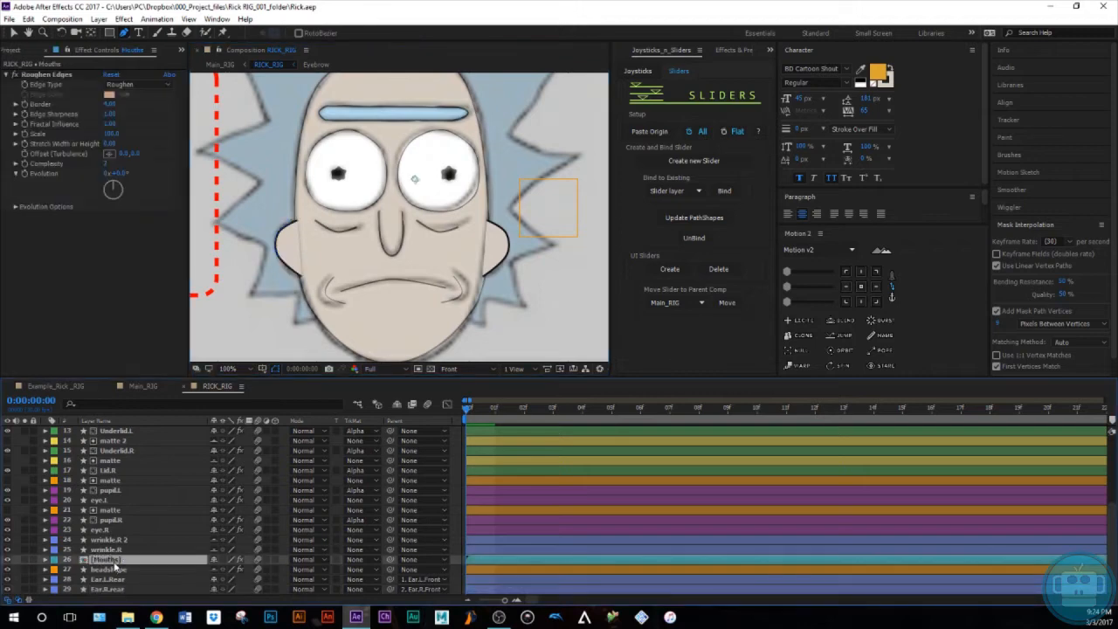
key("y")
left_click_drag(415, 179, 394, 281)
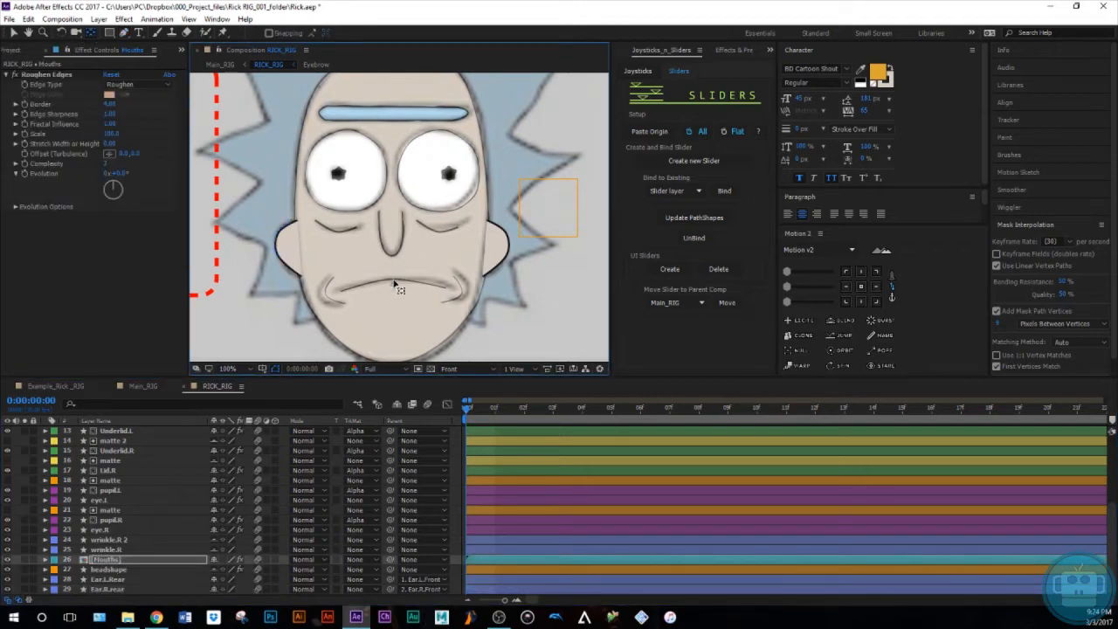
Set Position keyframes at frame 0 on Mouths, both wrinkle layers, eye.L, eye.R, nose and Eyebrow together.
left_click(106, 550, "ctrl")
left_click(108, 540, "ctrl")
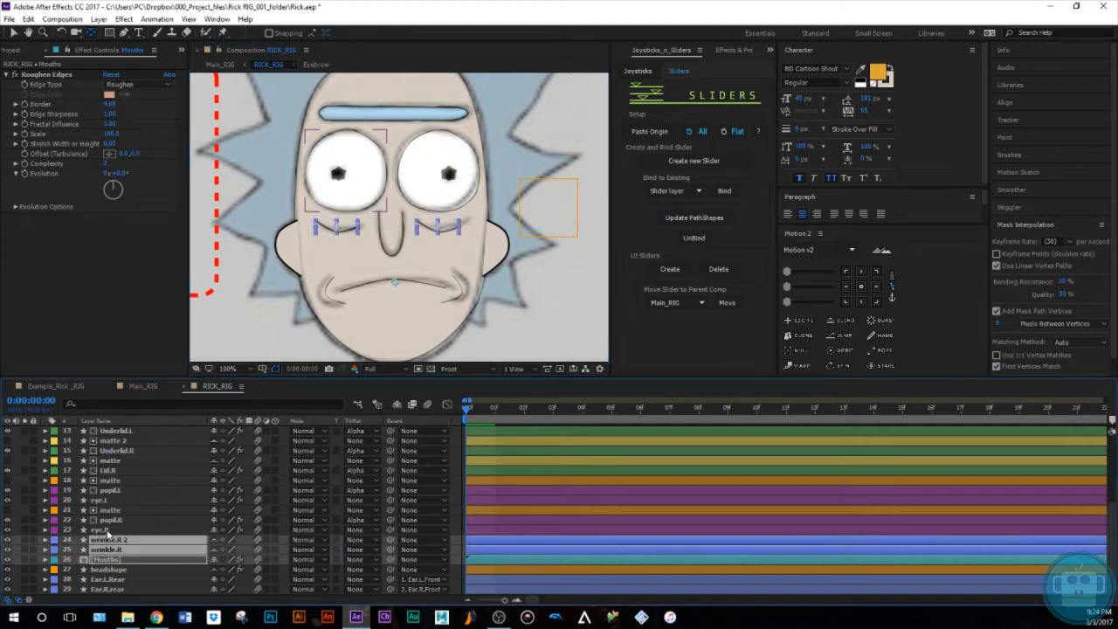
left_click(107, 531, "ctrl")
left_click(107, 500, "ctrl")
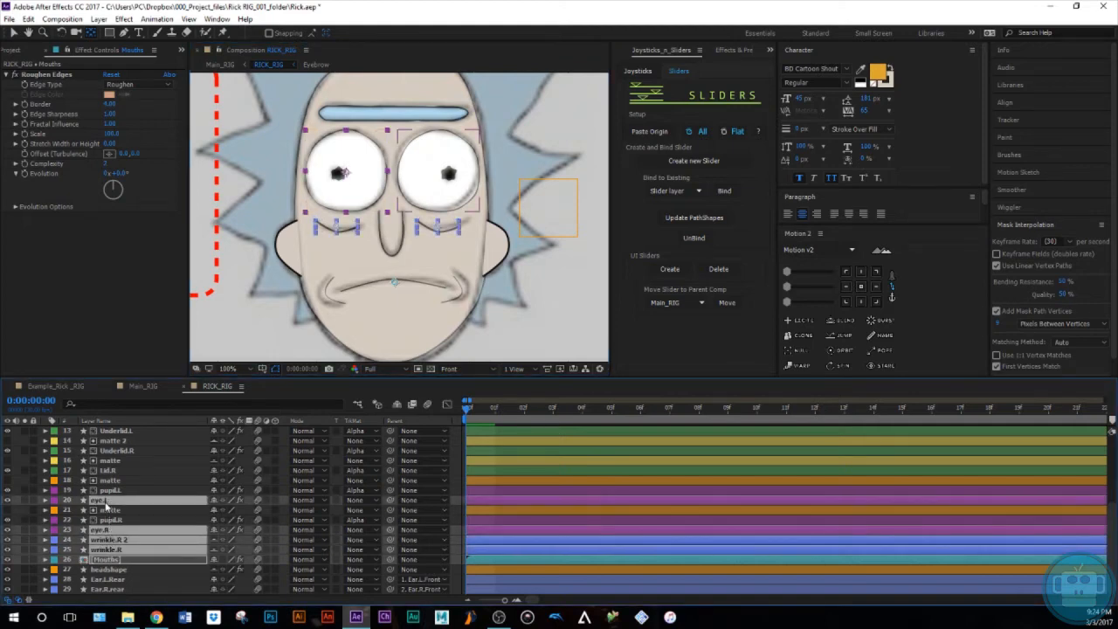
scroll(119, 486, "up", 1)
scroll(120, 486, "up", 1)
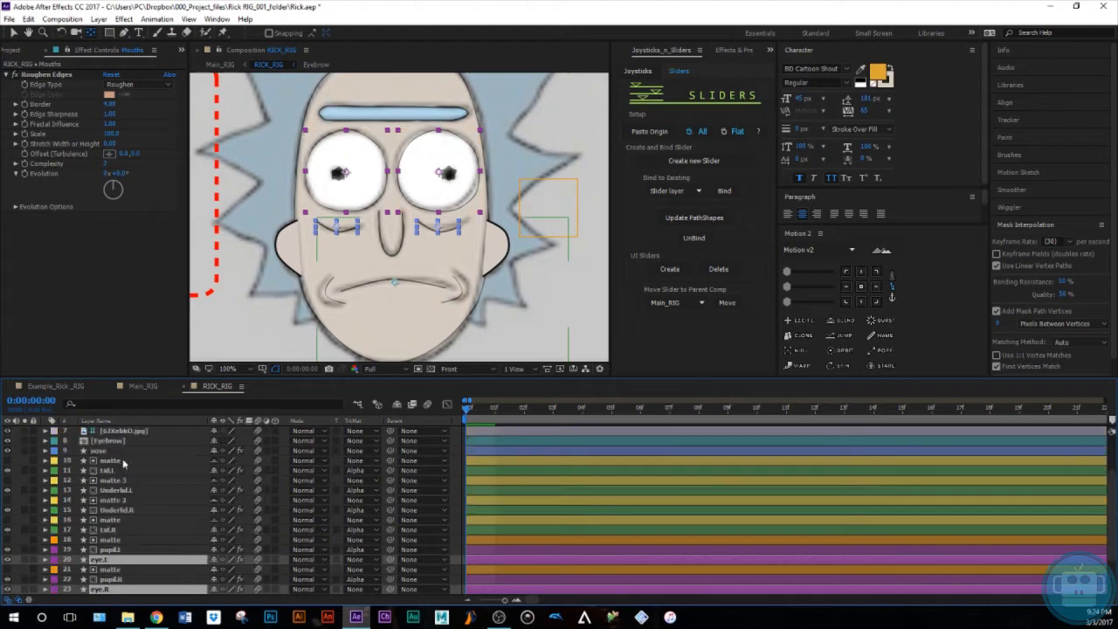
left_click(116, 453, "ctrl")
scroll(131, 472, "up", 1)
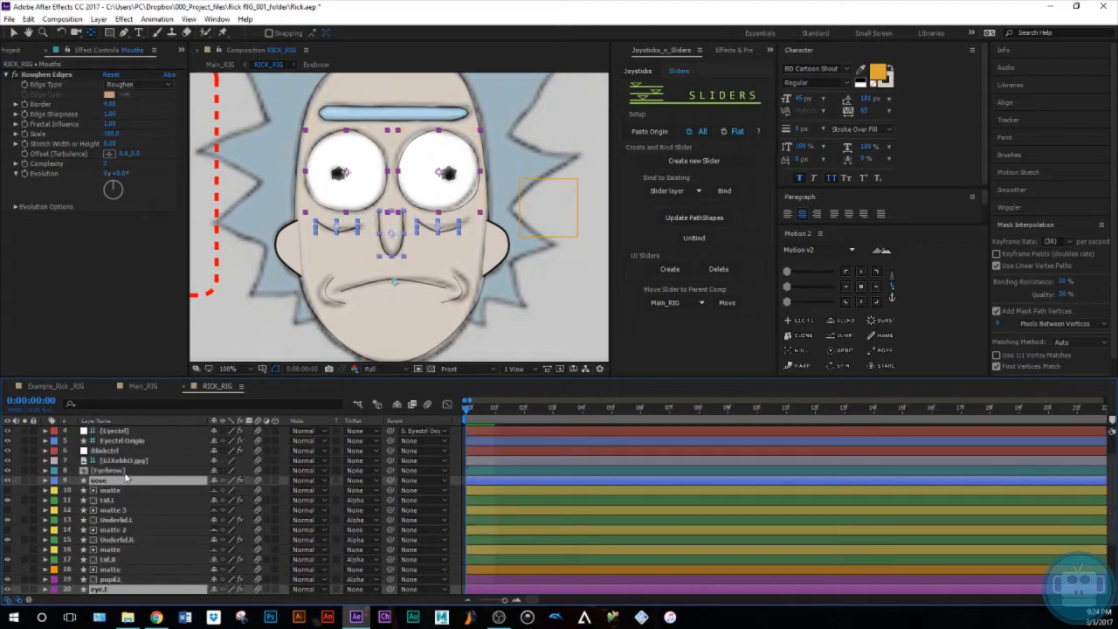
left_click(126, 472, "ctrl")
scroll(131, 480, "up", 1)
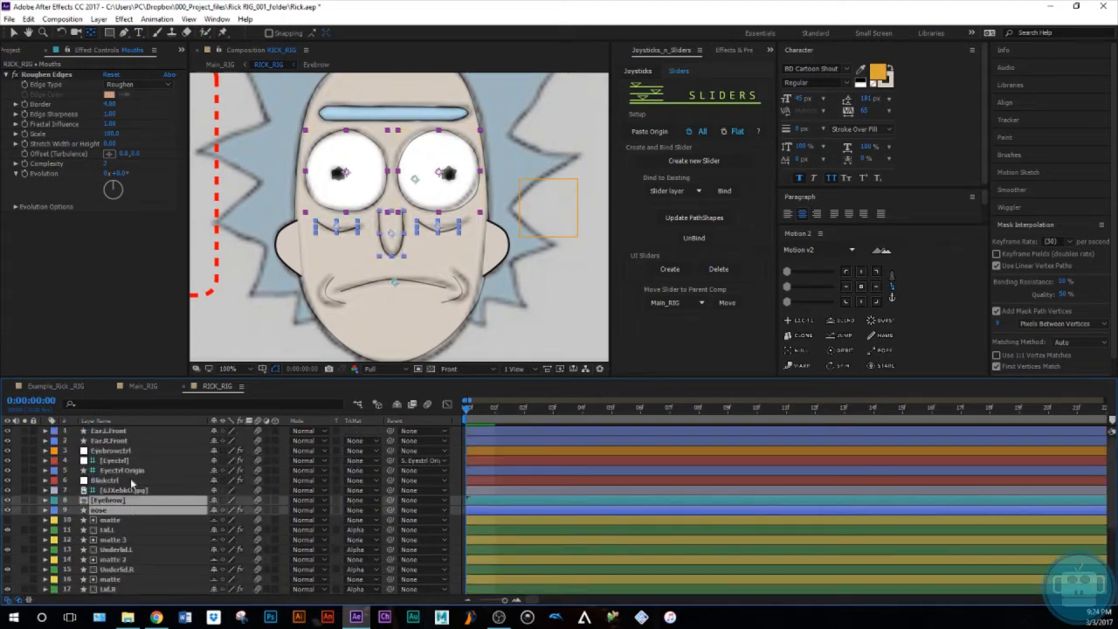
scroll(150, 494, "down", 2)
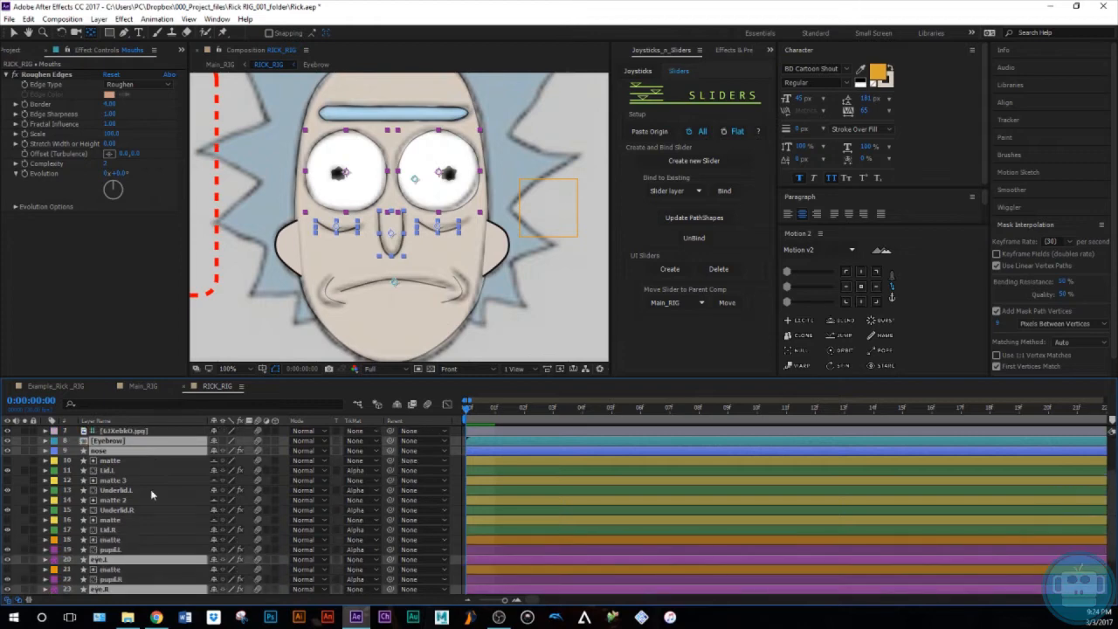
key("p")
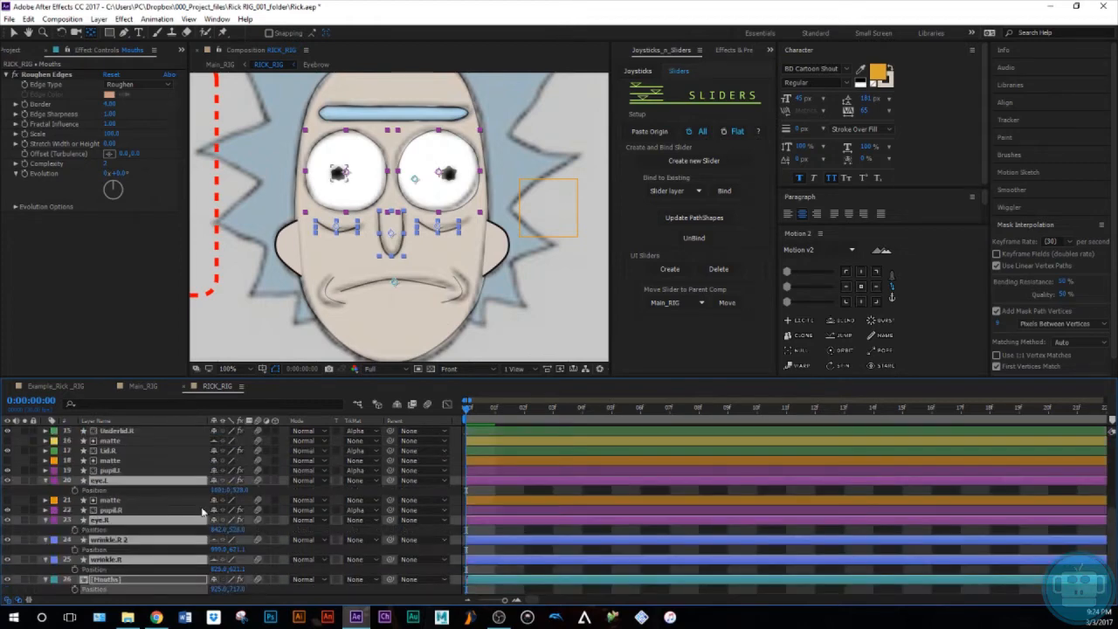
scroll(203, 511, "down", 1)
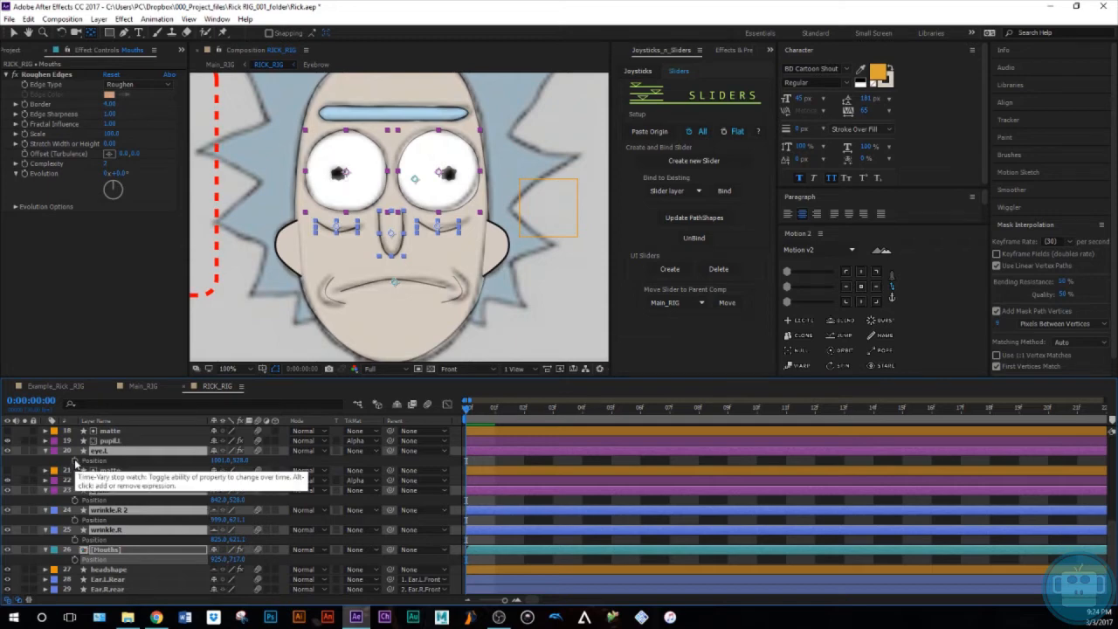
left_click(75, 461)
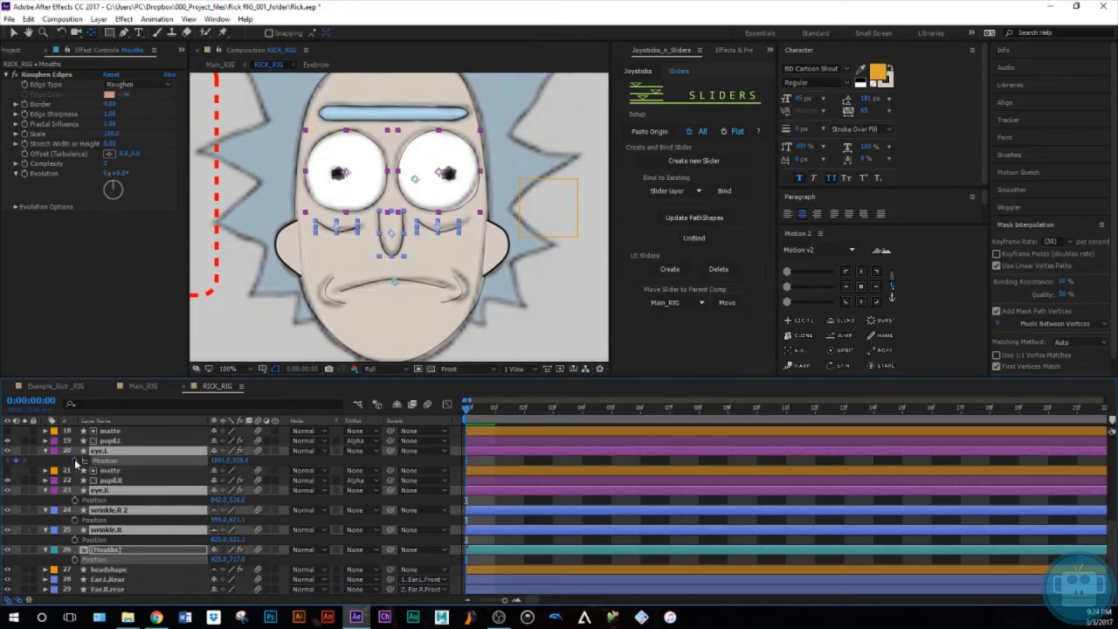
left_click(109, 579)
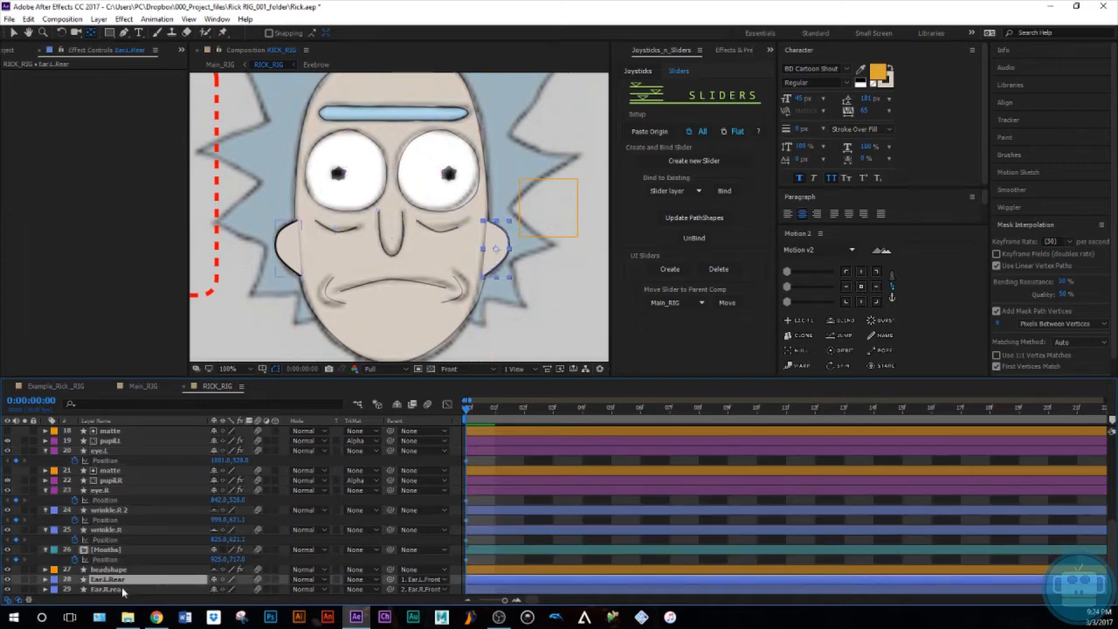
left_click(120, 591)
scroll(120, 524, "up", 3)
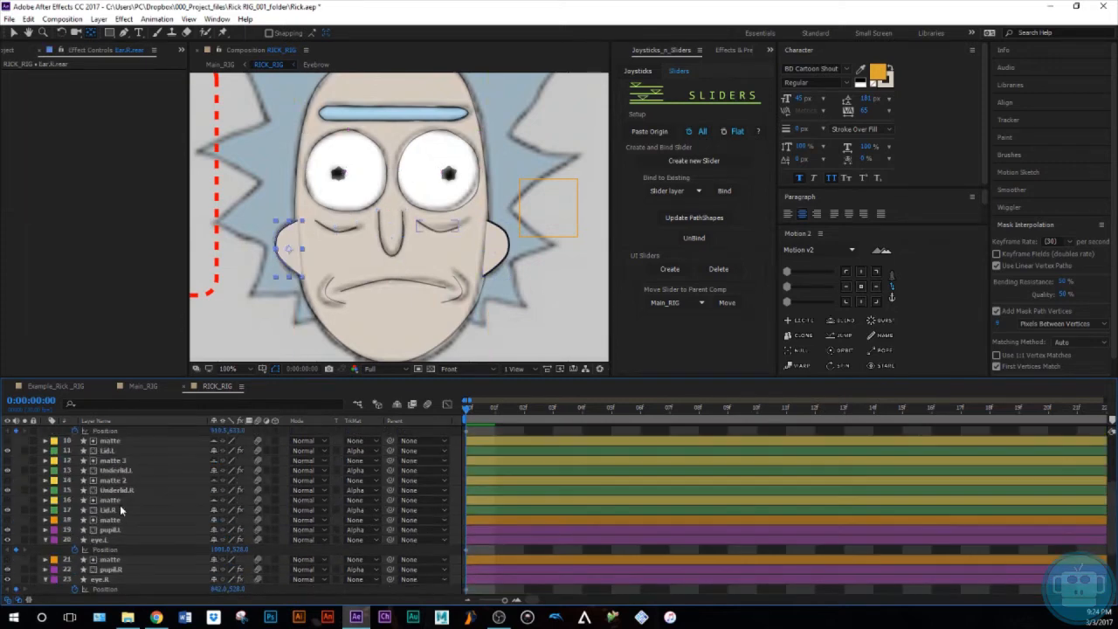
scroll(120, 506, "down", 3)
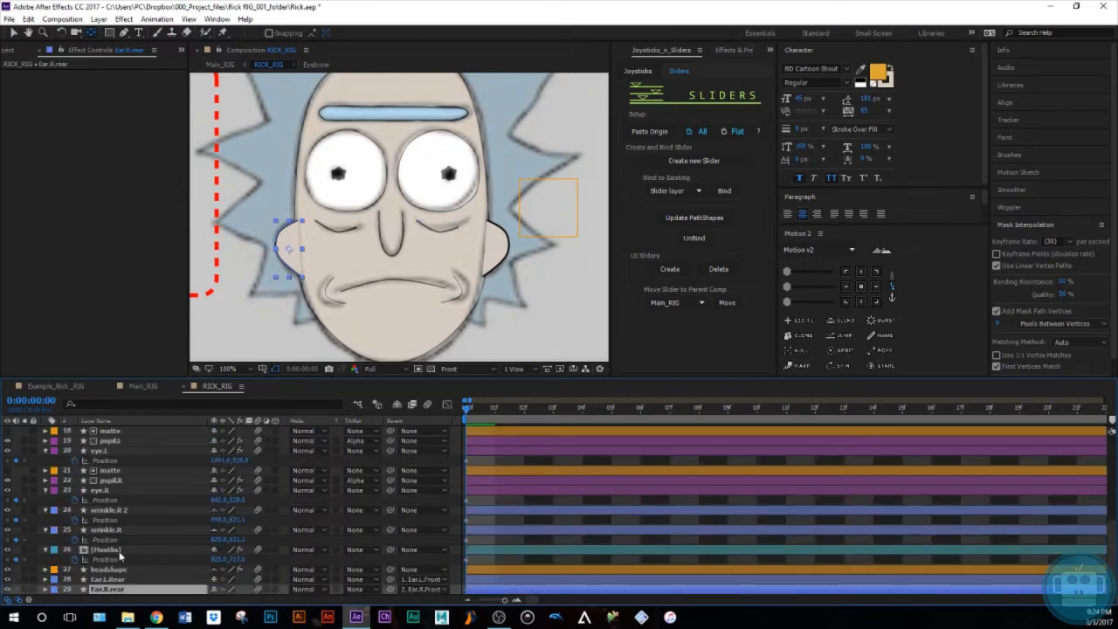
With no layer selected, start a Pen tool hair shape at the mouth's middle and trace the lower spikes on the head's left side.
left_click(520, 563)
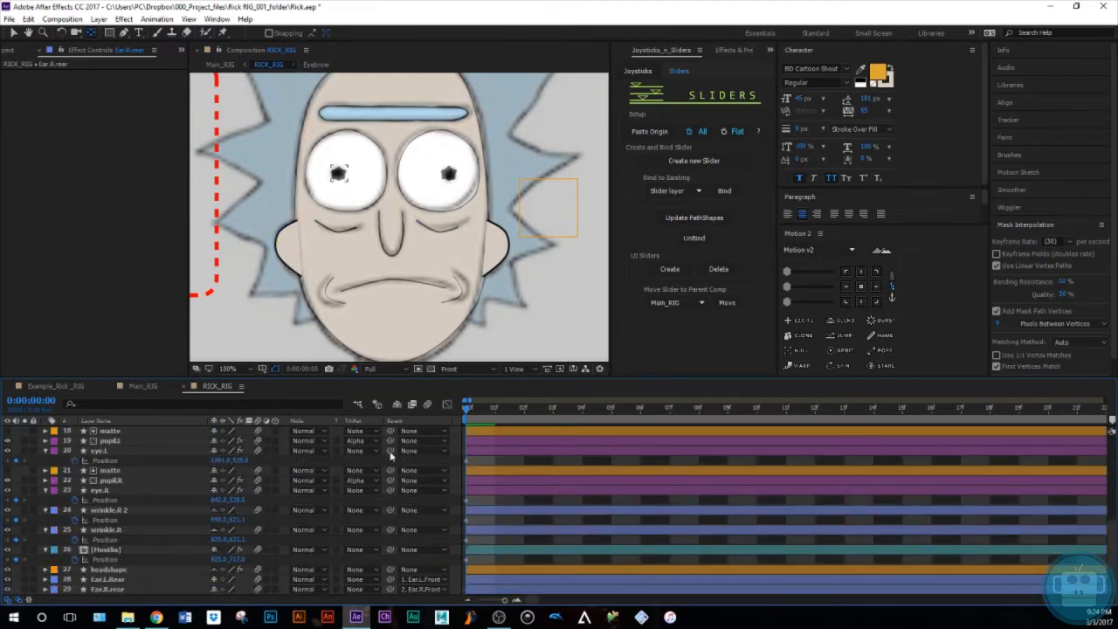
key("g")
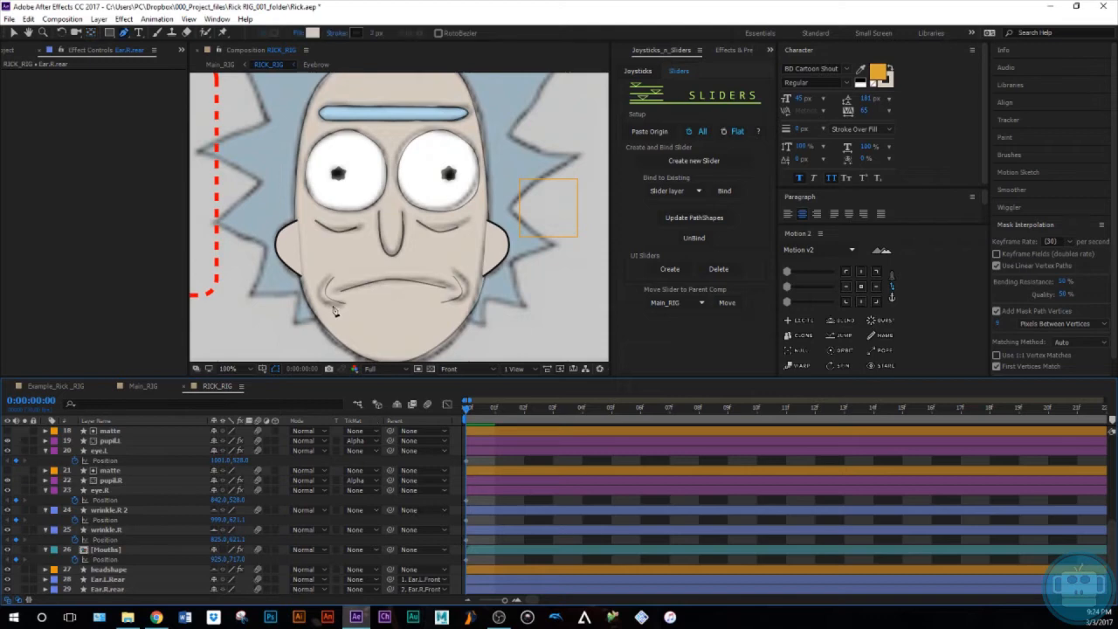
left_click(391, 292)
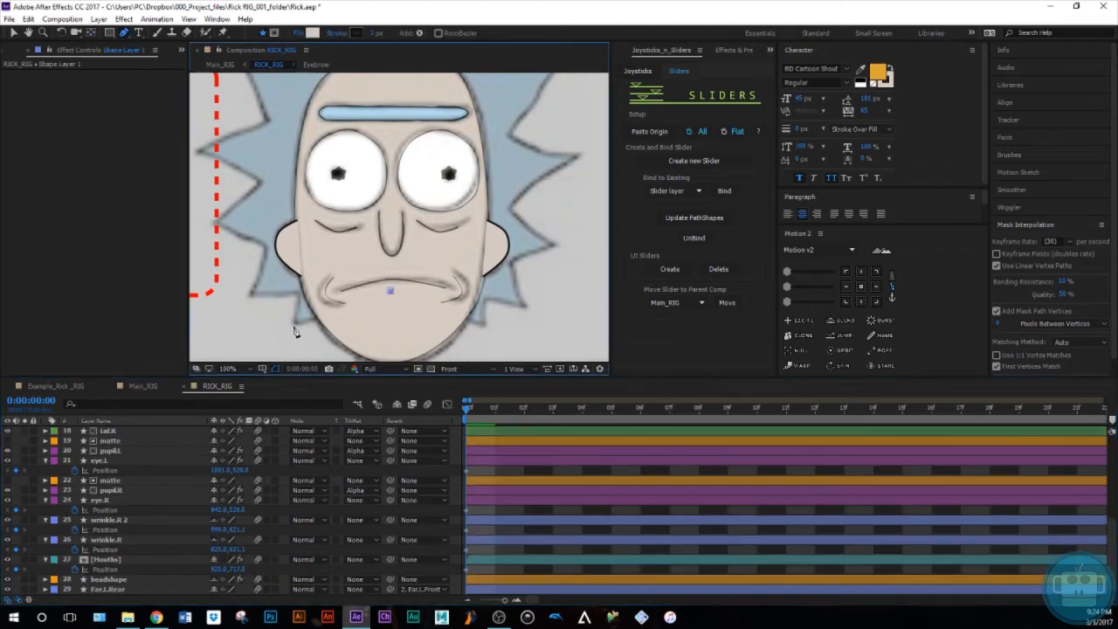
left_click(298, 323)
left_click(299, 293)
left_click(251, 295)
left_click(266, 246)
left_click(217, 224)
left_click(259, 182)
key("space")
left_click_drag(259, 176, 287, 242)
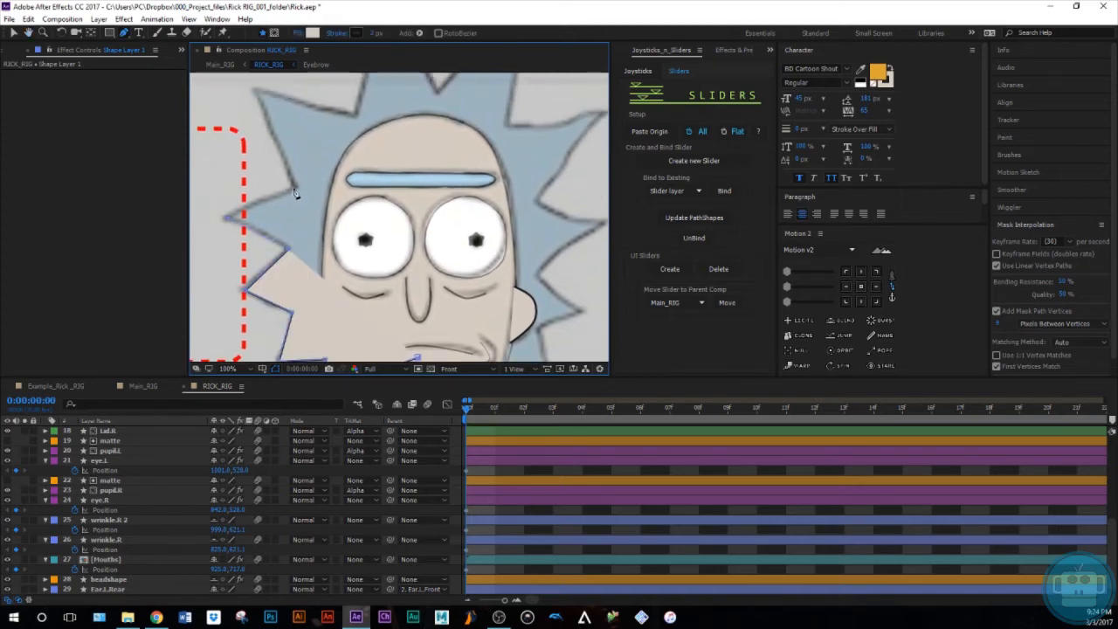
Continue the hair path around the upper-left spikes and the first top spike, down to the notch between the two top spikes.
scroll(310, 183, "up", 3)
left_click(262, 164)
left_click(360, 186)
key("space")
left_click_drag(397, 176, 382, 207)
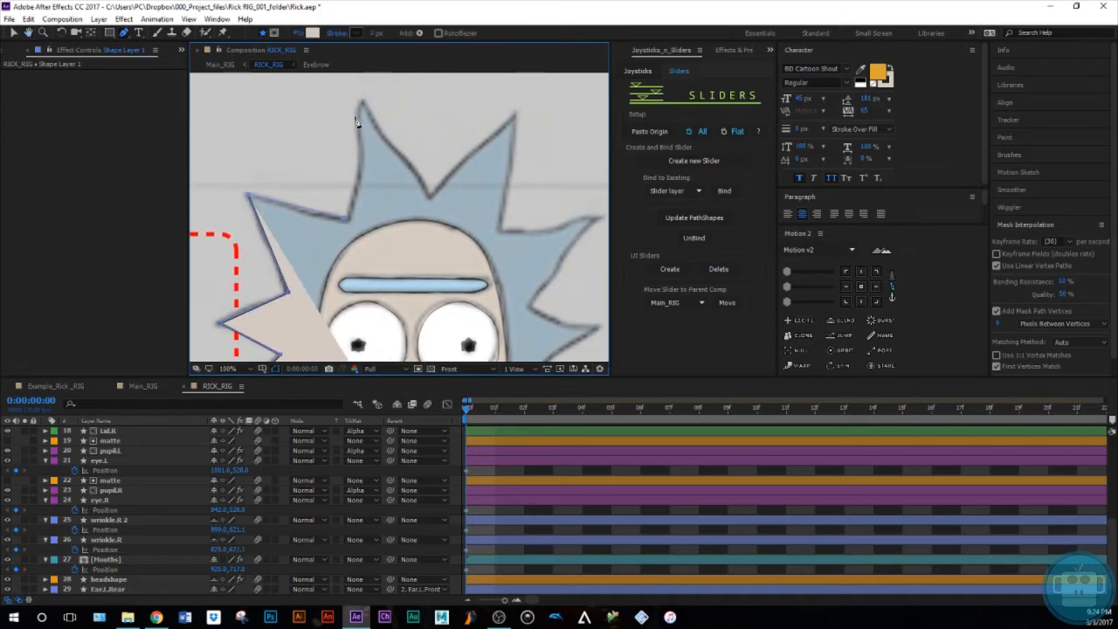
left_click(360, 103)
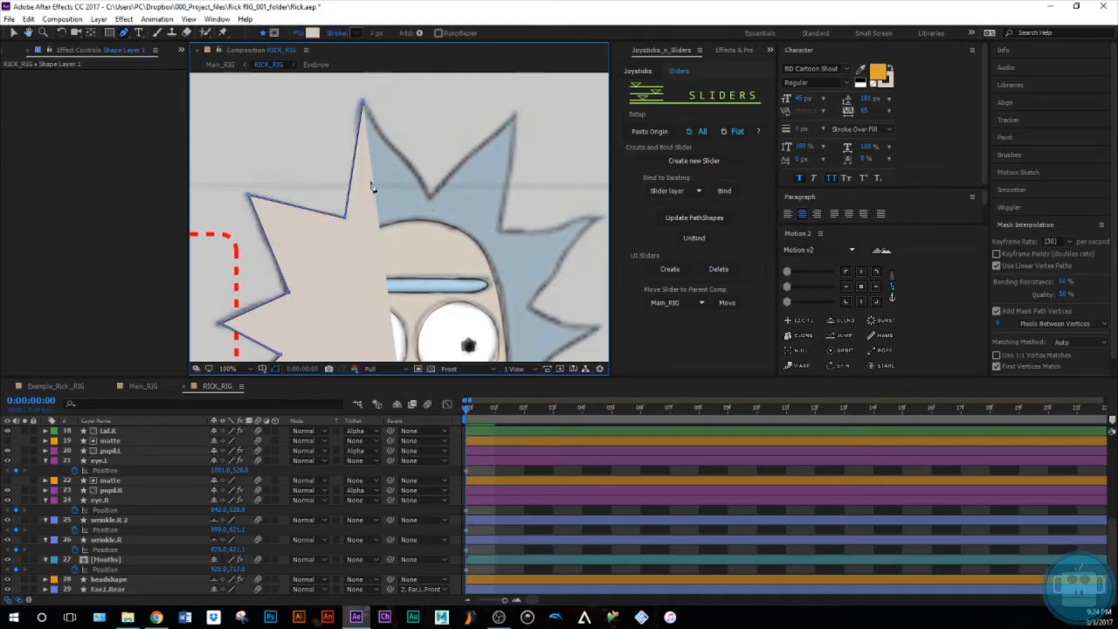
left_click_drag(355, 163, 360, 166)
left_click_drag(363, 104, 358, 104)
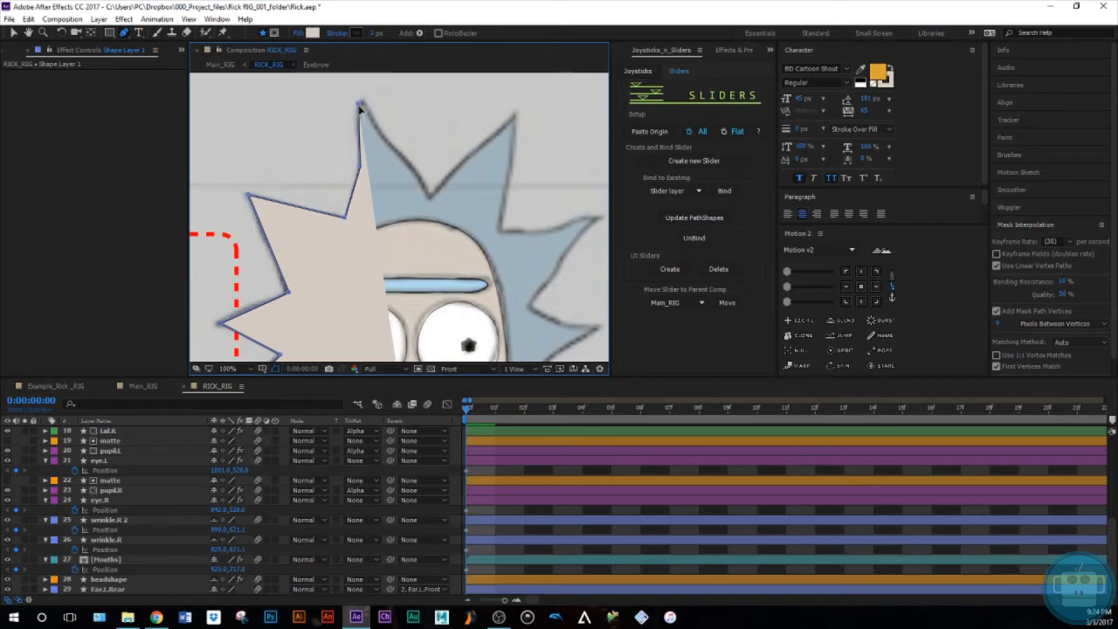
left_click(382, 137)
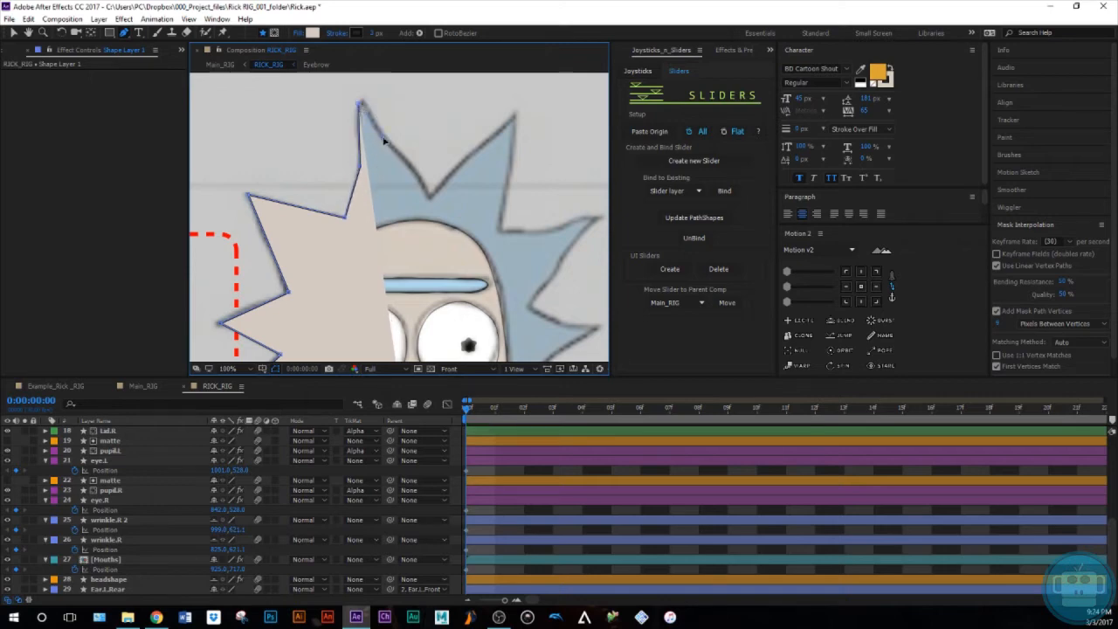
left_click(415, 170)
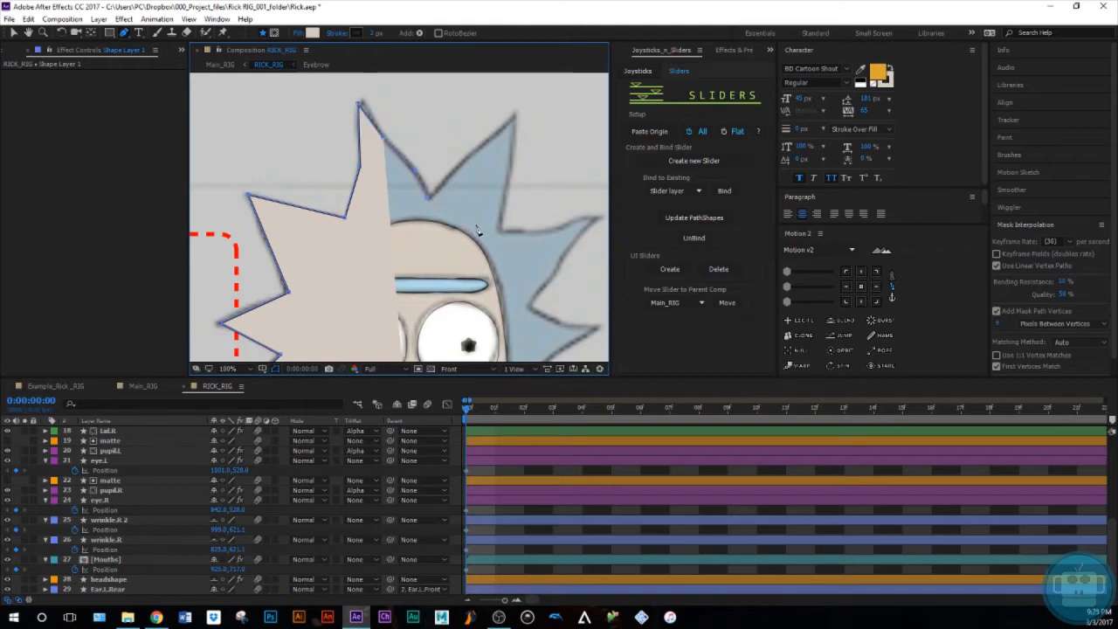
Trace the second top spike and the upper-right spike of the hair, panning along with the path.
left_click_drag(468, 227, 417, 237)
left_click(416, 164)
left_click(463, 126)
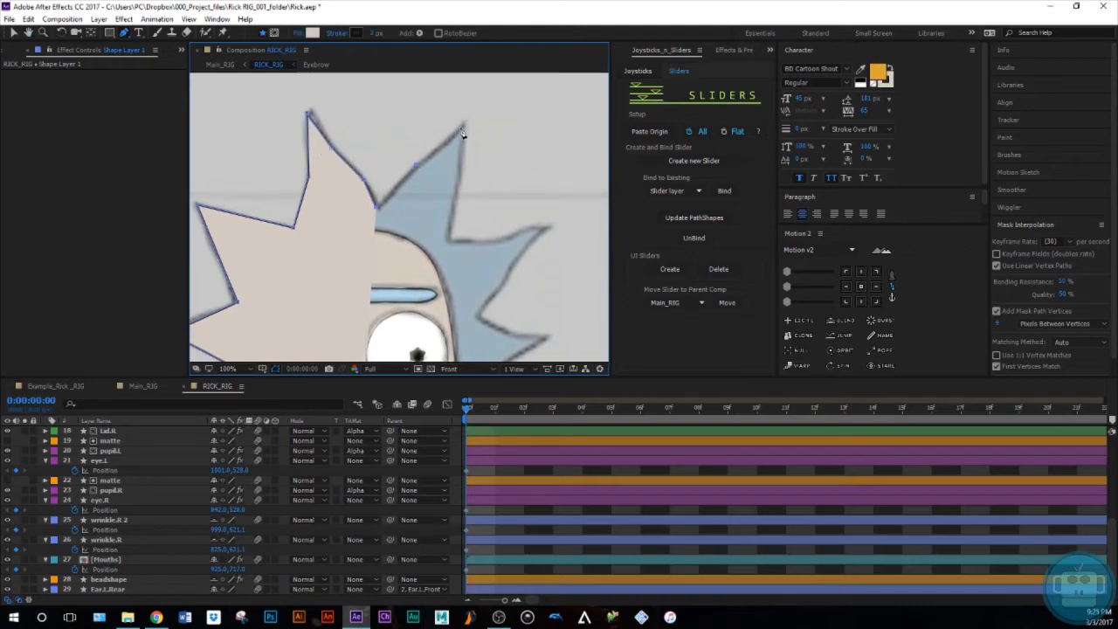
left_click(457, 178)
left_click(446, 241)
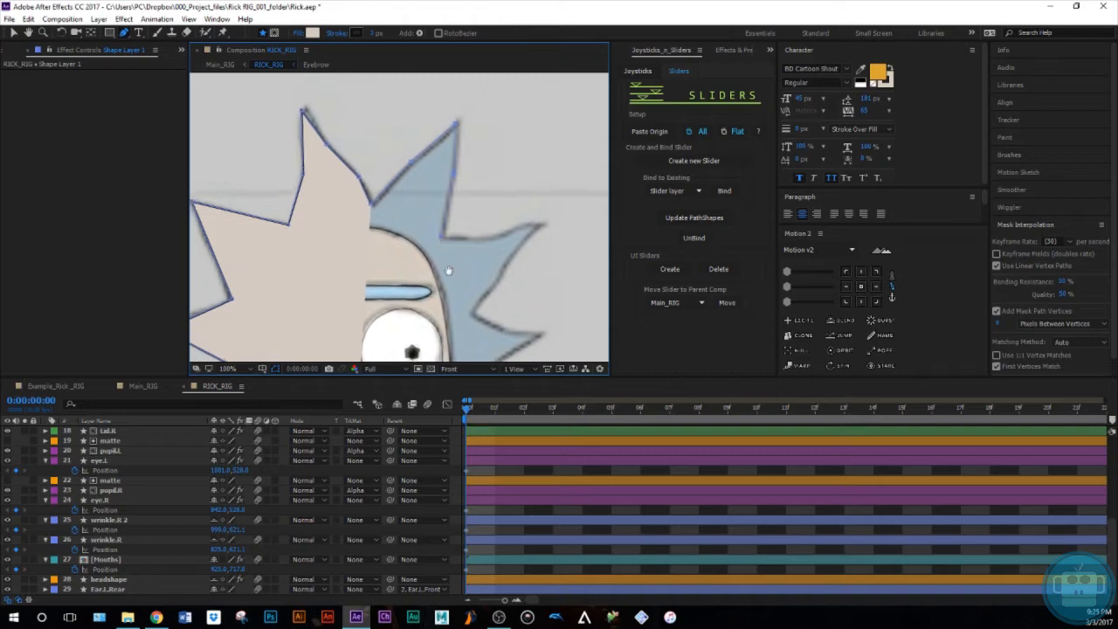
left_click_drag(460, 273, 414, 257)
left_click(446, 228)
left_click(496, 213)
left_click_drag(449, 257, 461, 232)
left_click(464, 215)
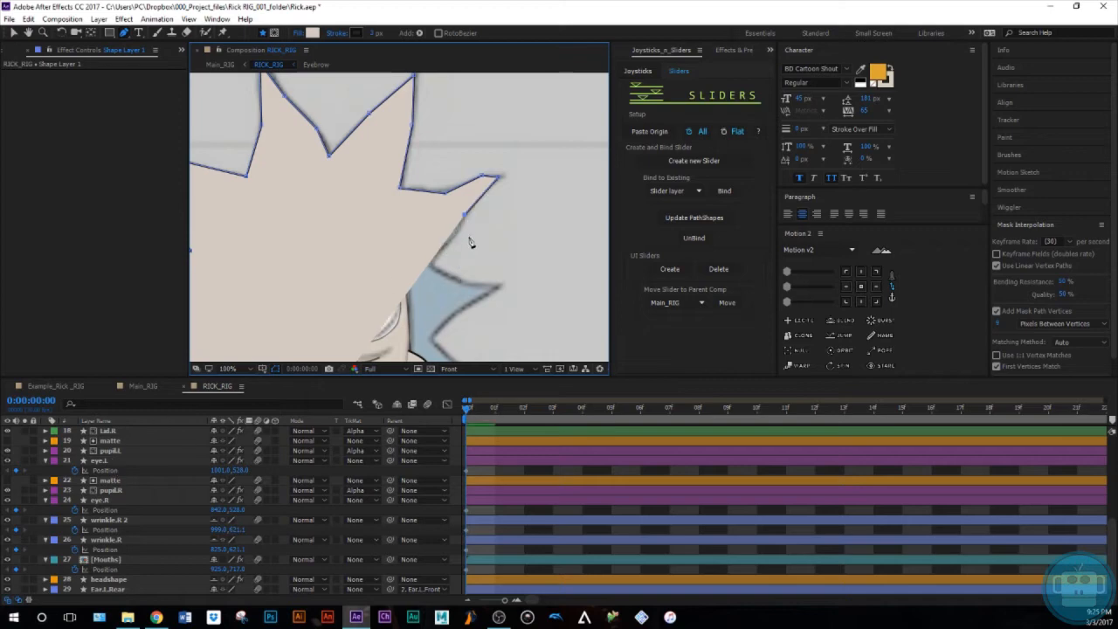
Trace the hair spikes down the head's right side to the notch below the ear.
left_click(430, 264)
left_click_drag(477, 301, 440, 272)
left_click(495, 250)
left_click(439, 257)
left_click(418, 286)
left_click_drag(430, 313, 420, 249)
left_click(452, 255)
left_click(409, 270)
left_click_drag(395, 304, 394, 249)
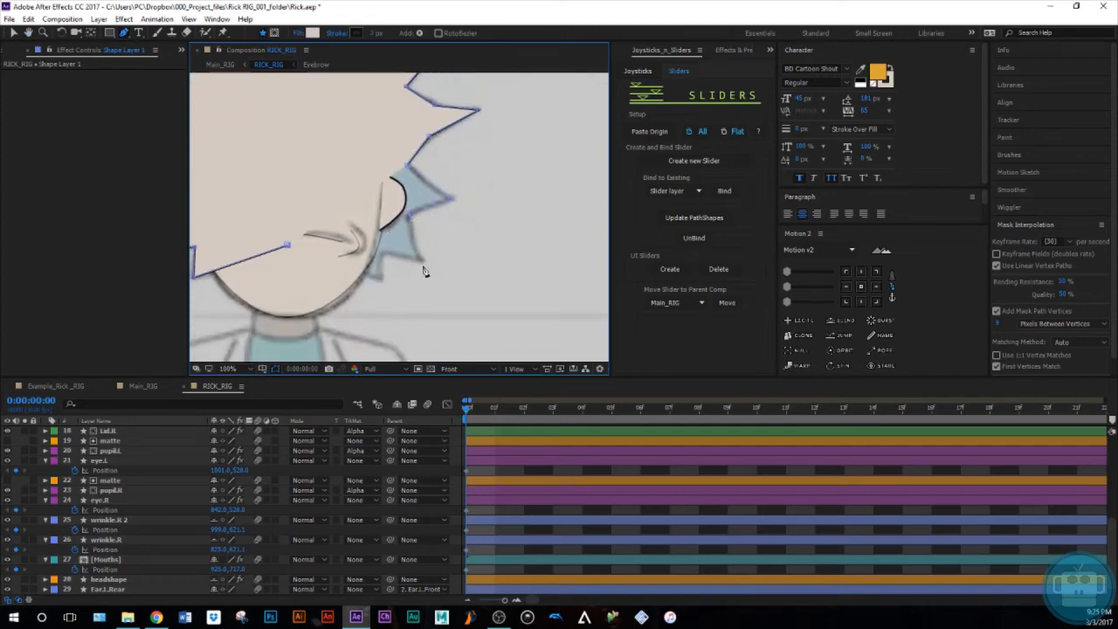
Trace the last lower-right hair spikes and close the path at its starting point on the mouth.
left_click(421, 257)
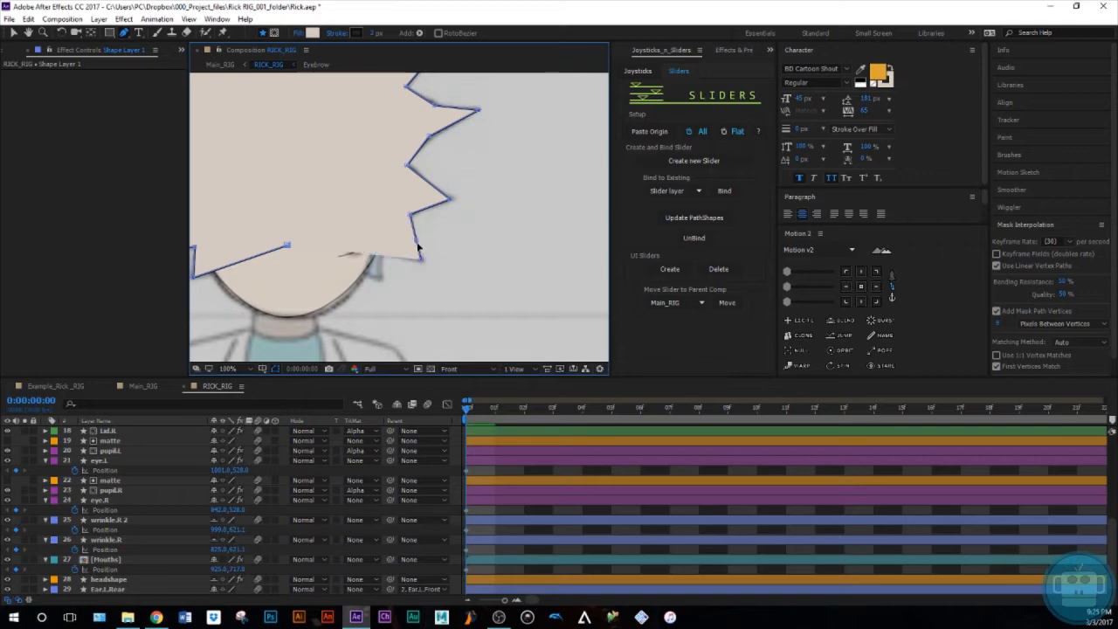
left_click(385, 249)
left_click(380, 265)
left_click(380, 278)
left_click_drag(275, 274, 349, 288)
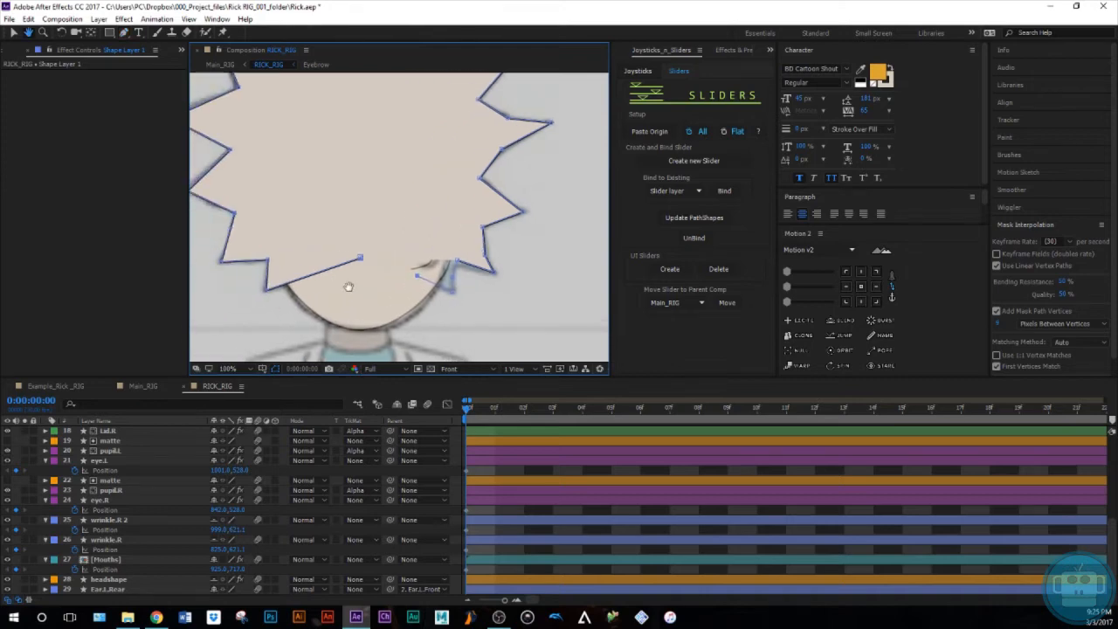
left_click(362, 258)
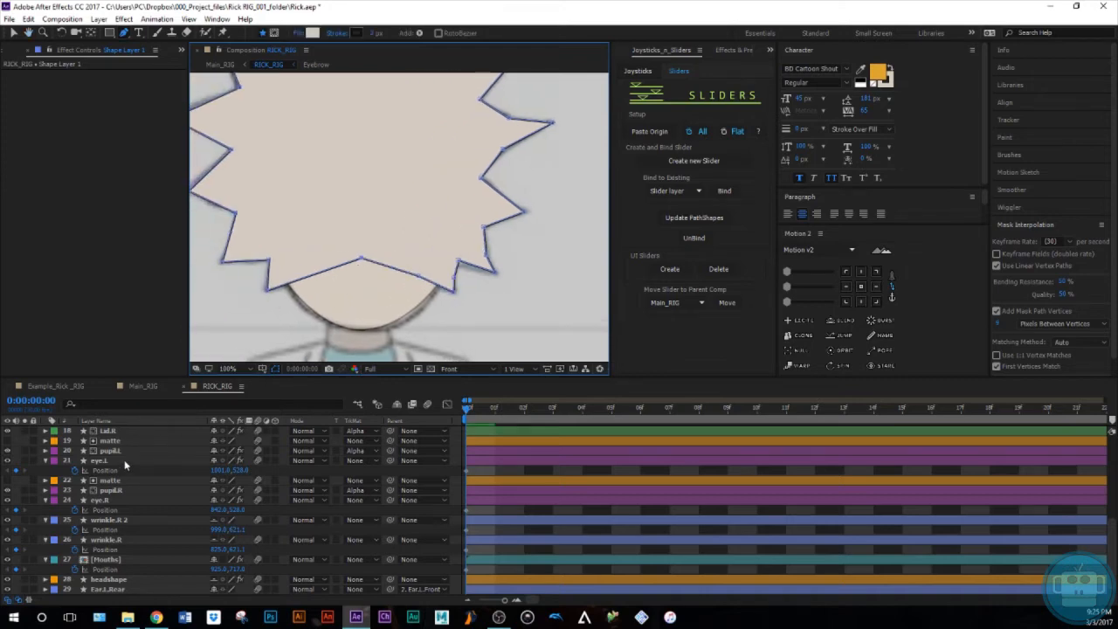
Move the new hair shape layer below Ear.R.rear and collapse the expanded Mouths, wrinkle and eye layers.
scroll(124, 459, "up", 6)
left_click_drag(126, 432, 142, 591)
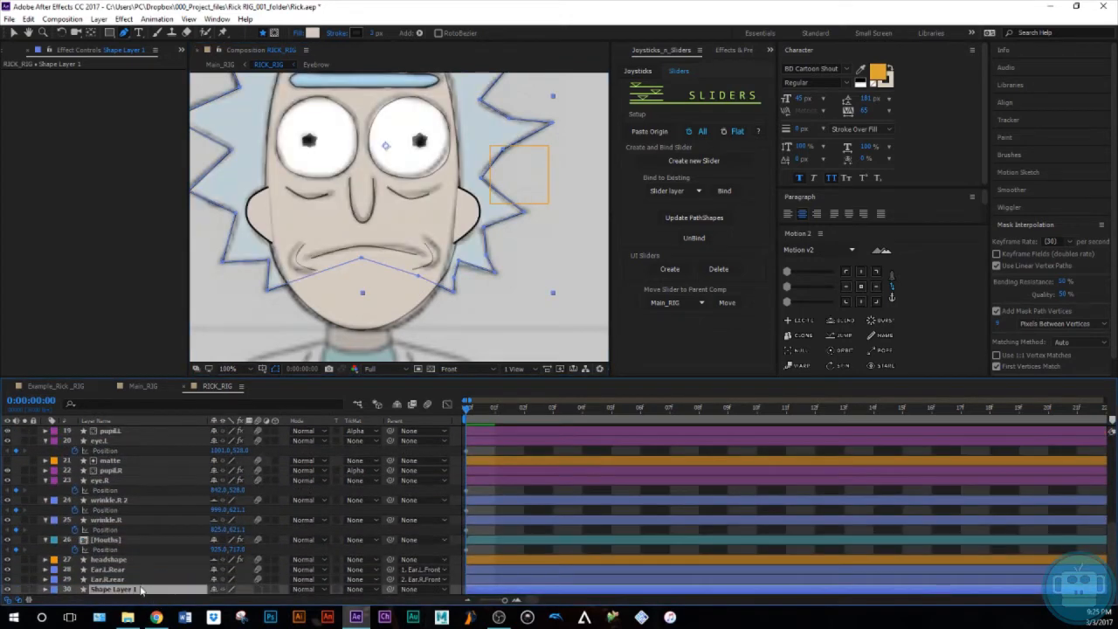
left_click(46, 540)
left_click(46, 530)
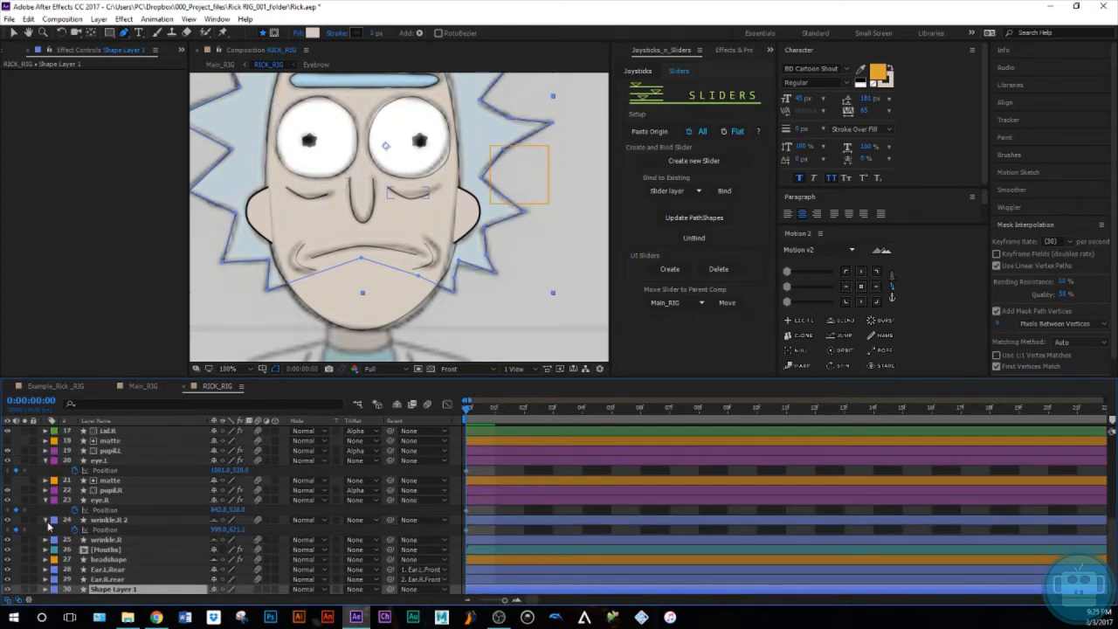
left_click(45, 521)
left_click(46, 510)
left_click(46, 480)
Rename the new shape layer hair and give it the same teal label colour as Mouths.
key("Return")
type("hair")
key("Return")
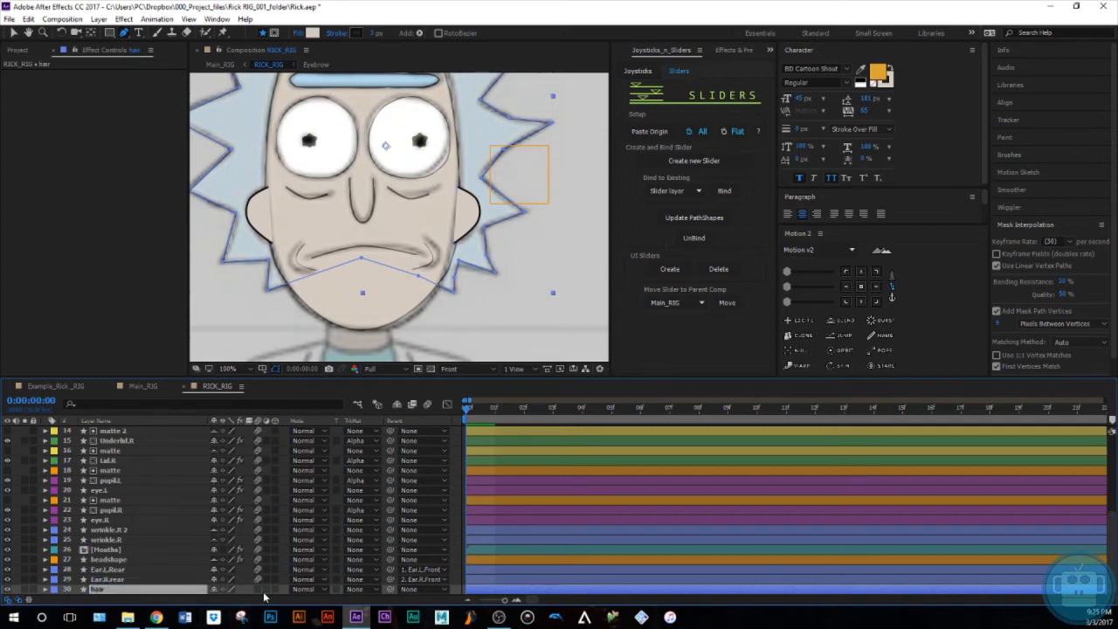
left_click(54, 591)
left_click(83, 573)
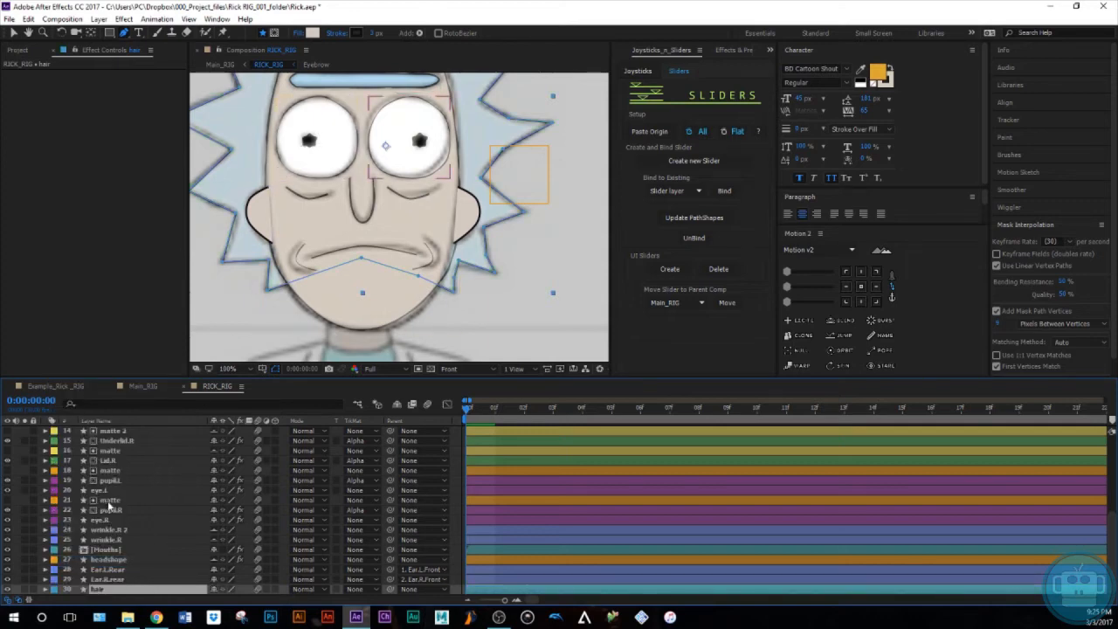
Copy the Roughen Edges effect from the Mouths layer and paste it onto the hair layer.
left_click(105, 580)
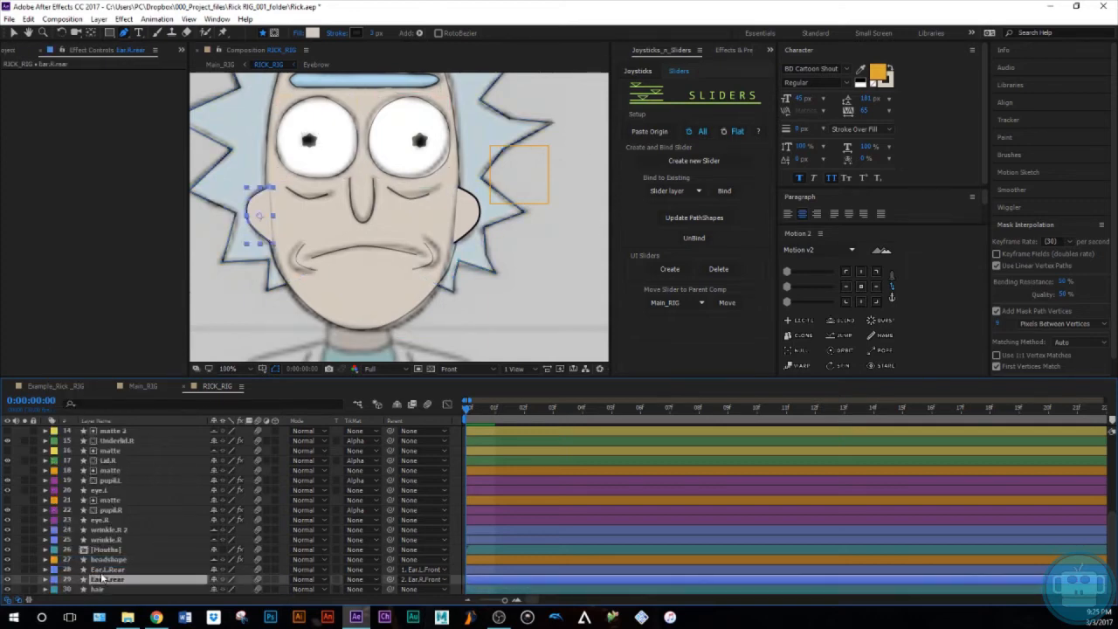
left_click(102, 551)
left_click(46, 77)
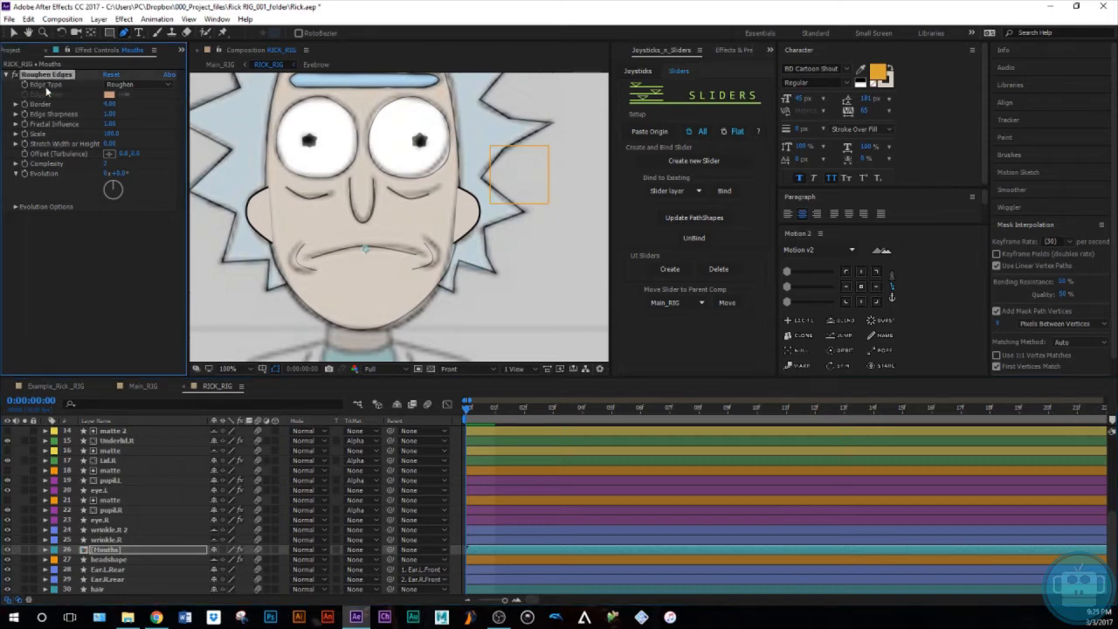
left_click(98, 592)
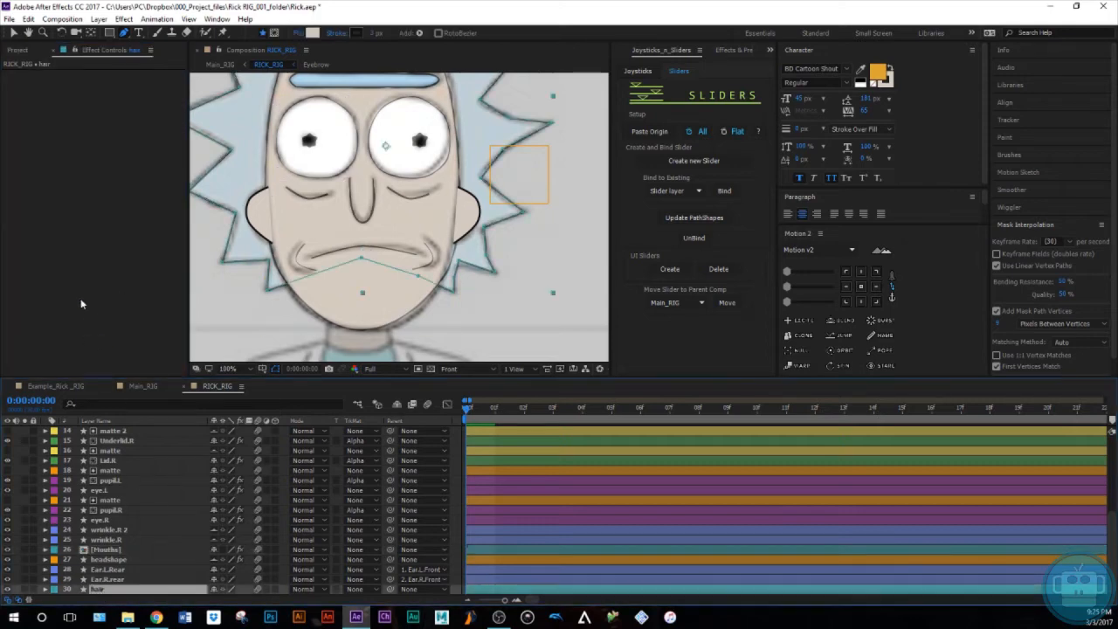
Collapse the Eyebrow and nose layers and hide the 6JXebkO.jpg reference image.
scroll(78, 527, "up", 5)
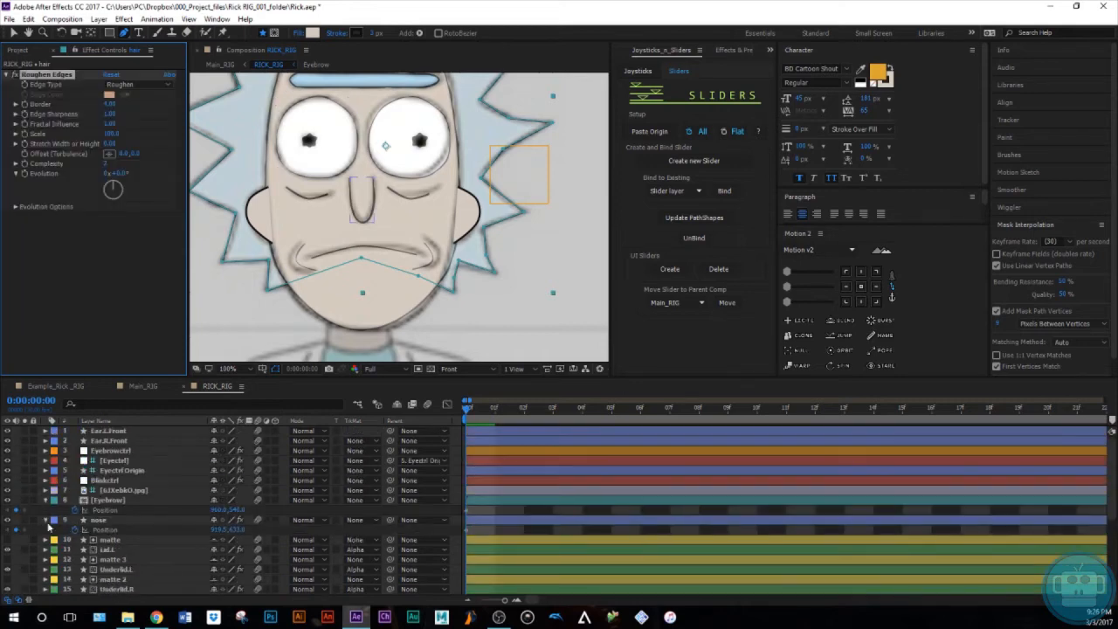
left_click(45, 500)
left_click(46, 510)
left_click(109, 491)
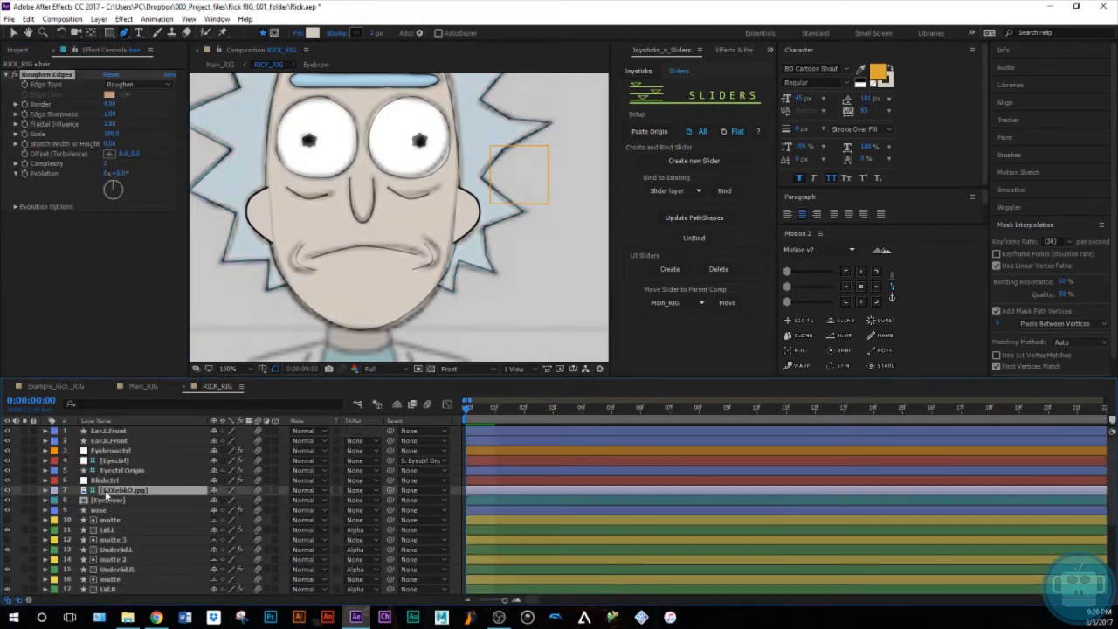
left_click(8, 491)
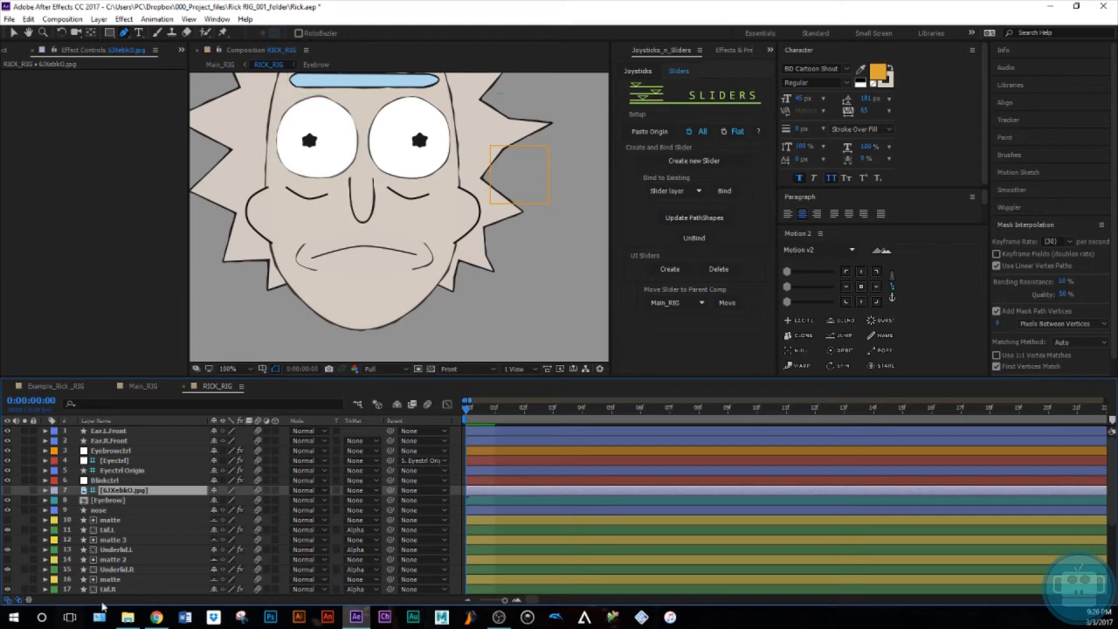
Set the reference image's opacity to 100%, collapse its properties and leave the layer hidden.
left_click(9, 491)
key("t")
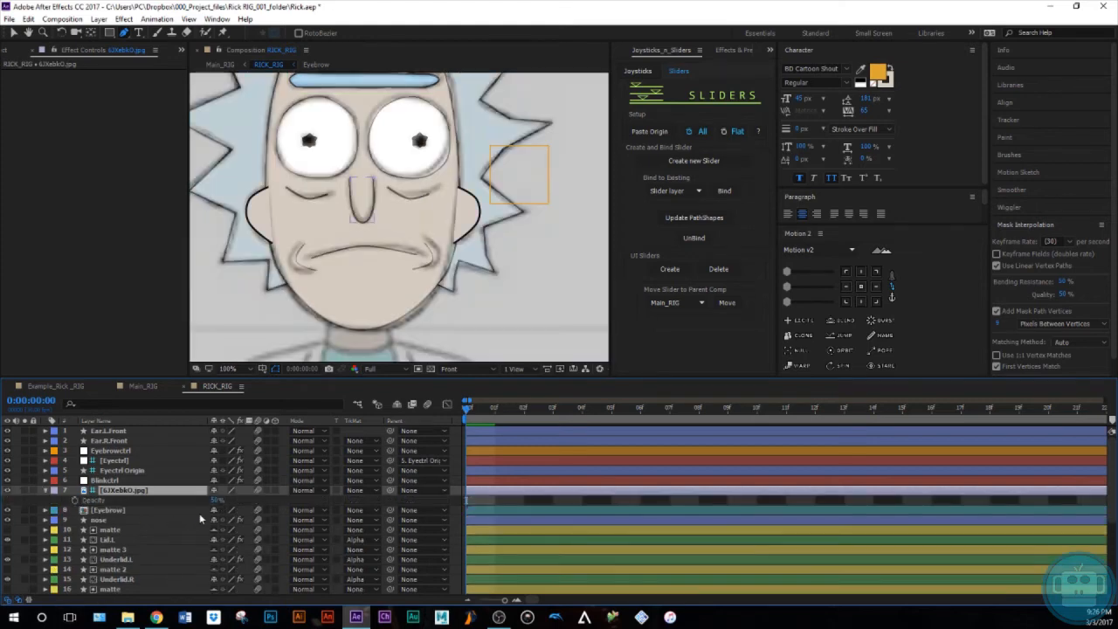
left_click_drag(216, 501, 351, 498)
key("Return")
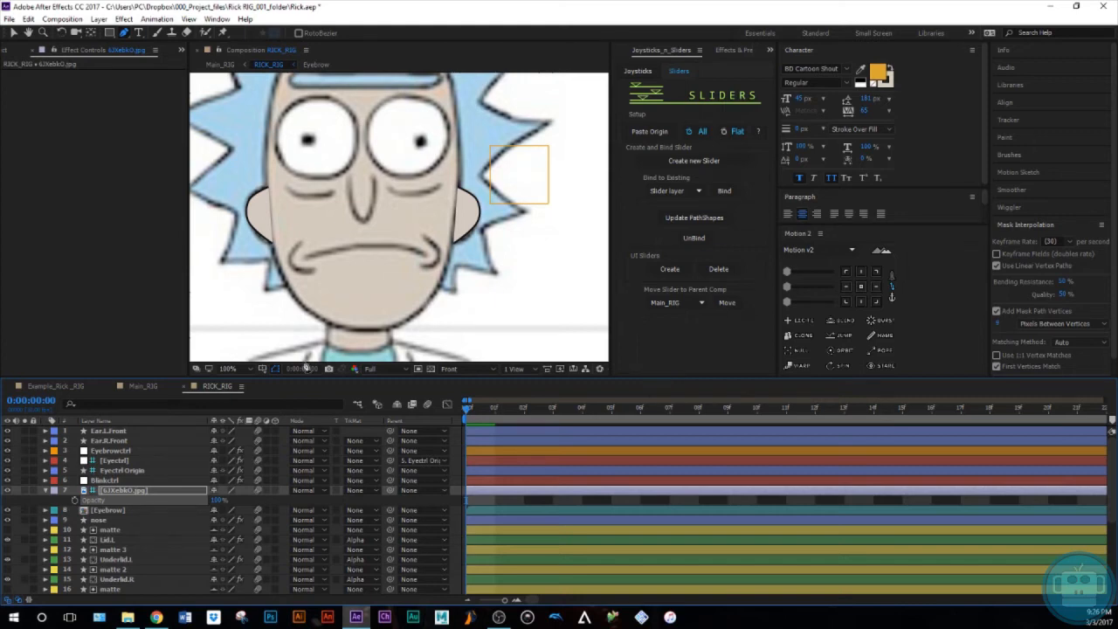
left_click(45, 491)
left_click(8, 491)
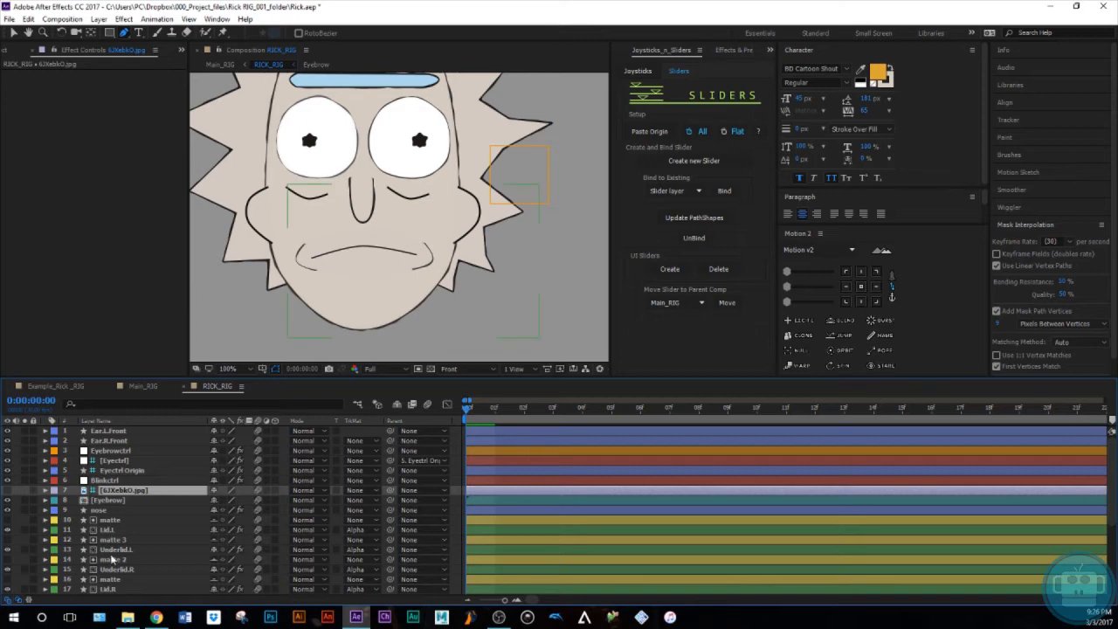
Toggle Roughen Edges on the hair layer to compare the outline with and without the effect.
scroll(109, 559, "down", 5)
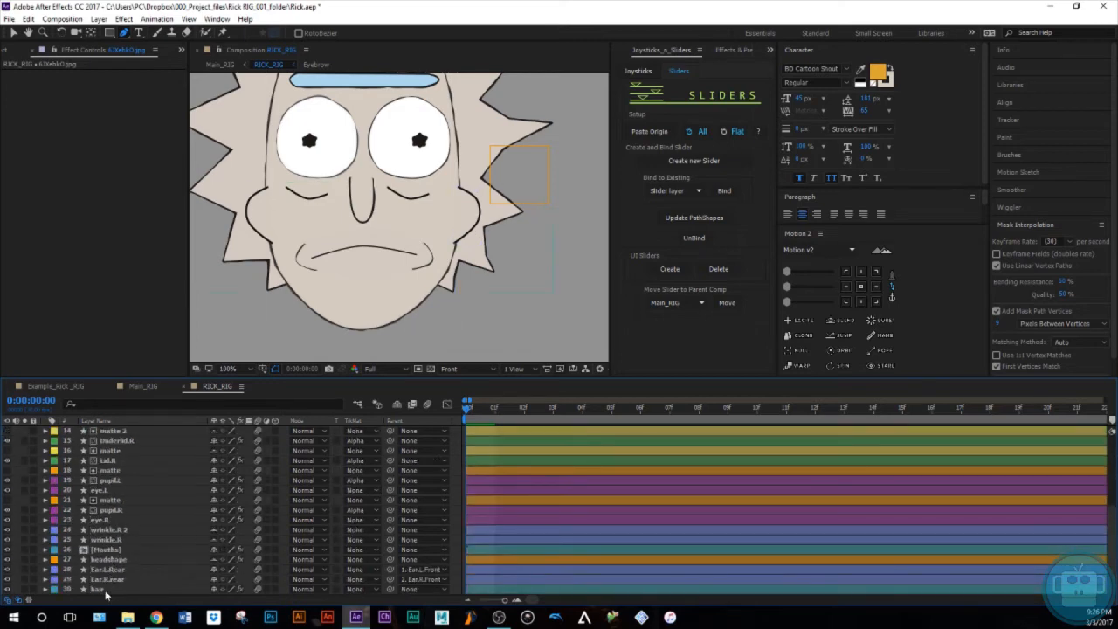
left_click(100, 589)
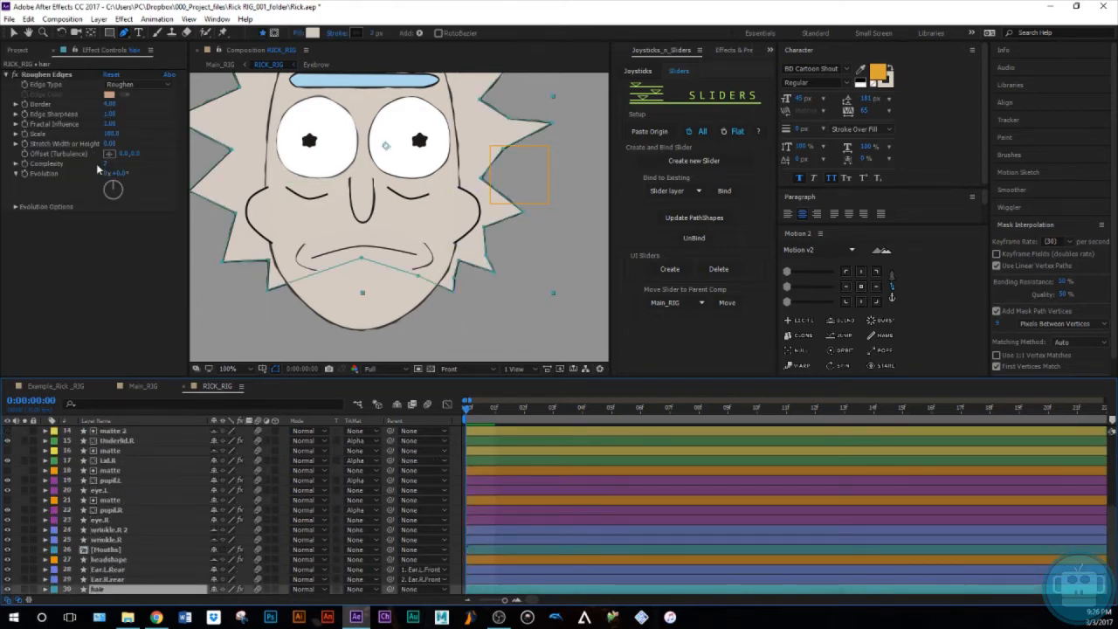
left_click(108, 105)
left_click(17, 79)
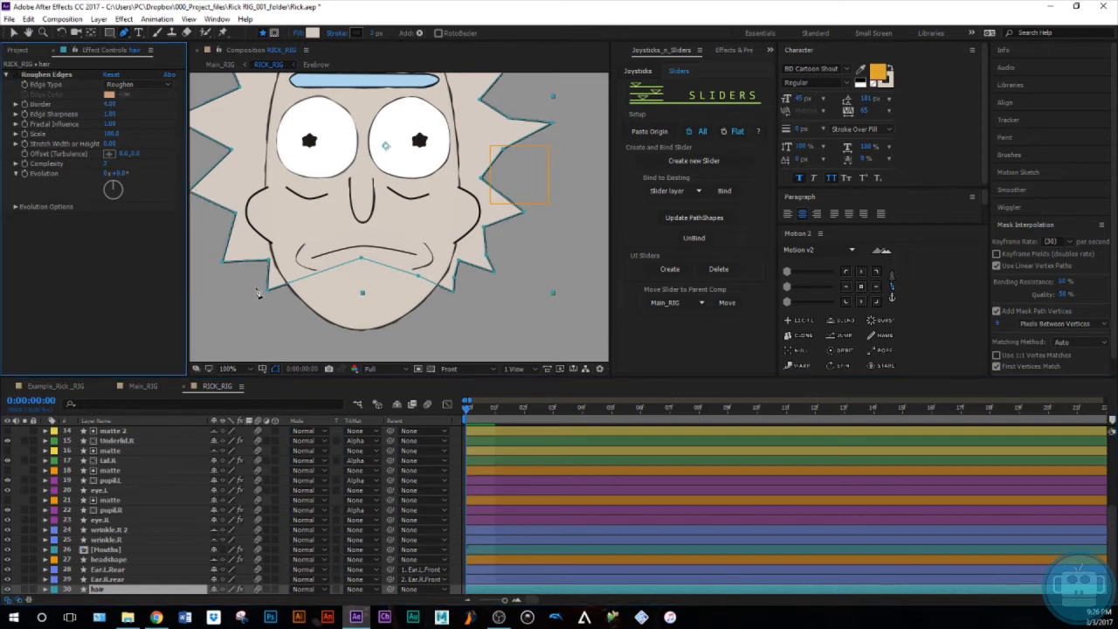
left_click(253, 336)
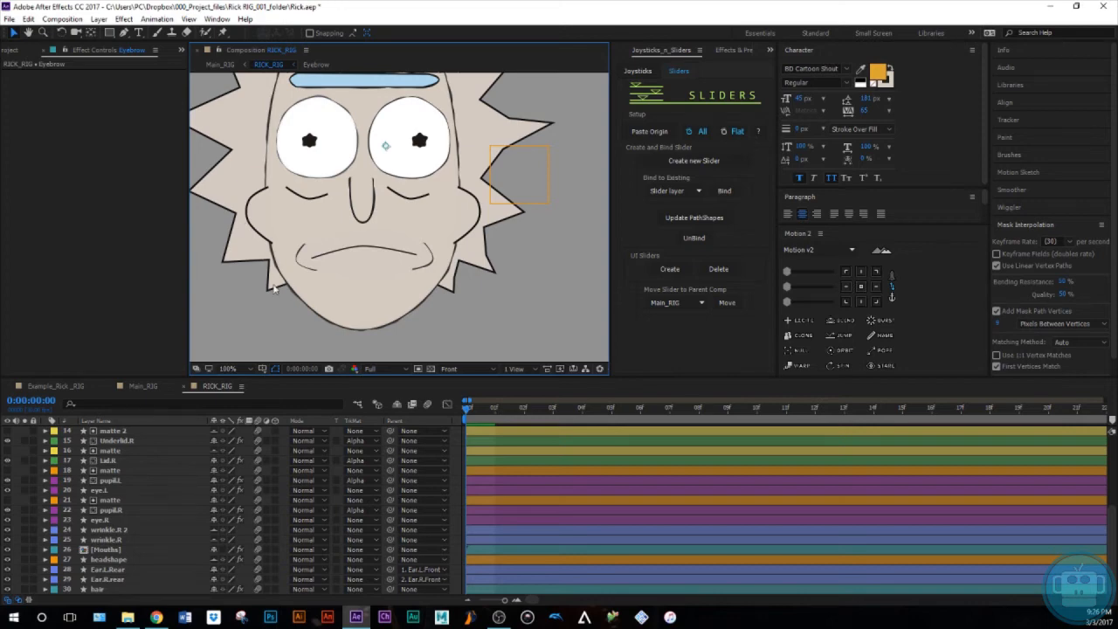
left_click(103, 591)
left_click(21, 77)
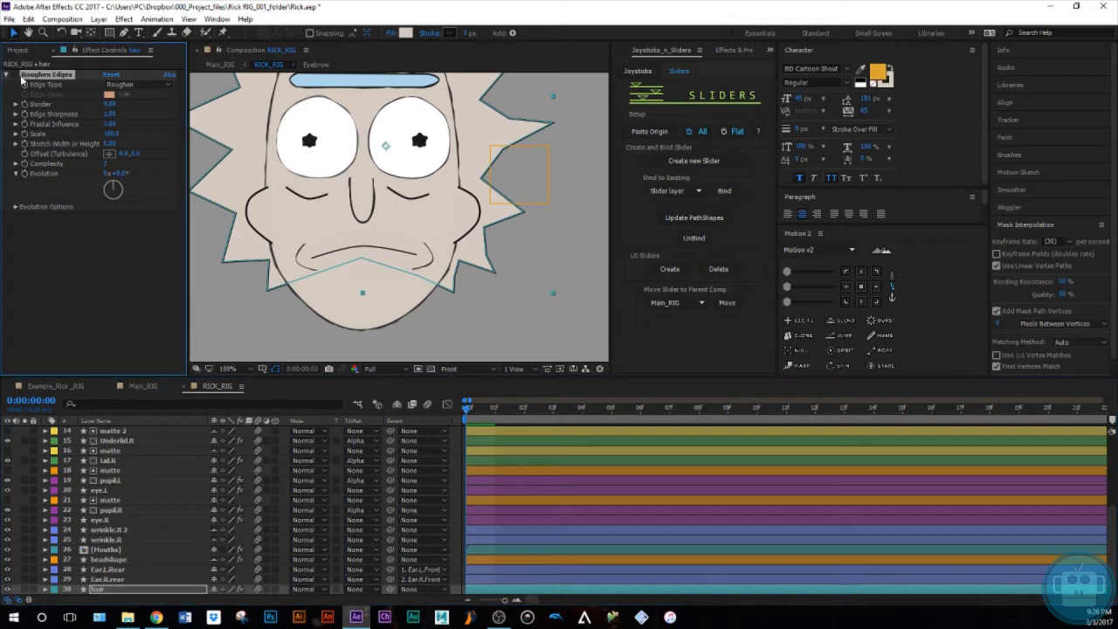
left_click(243, 311)
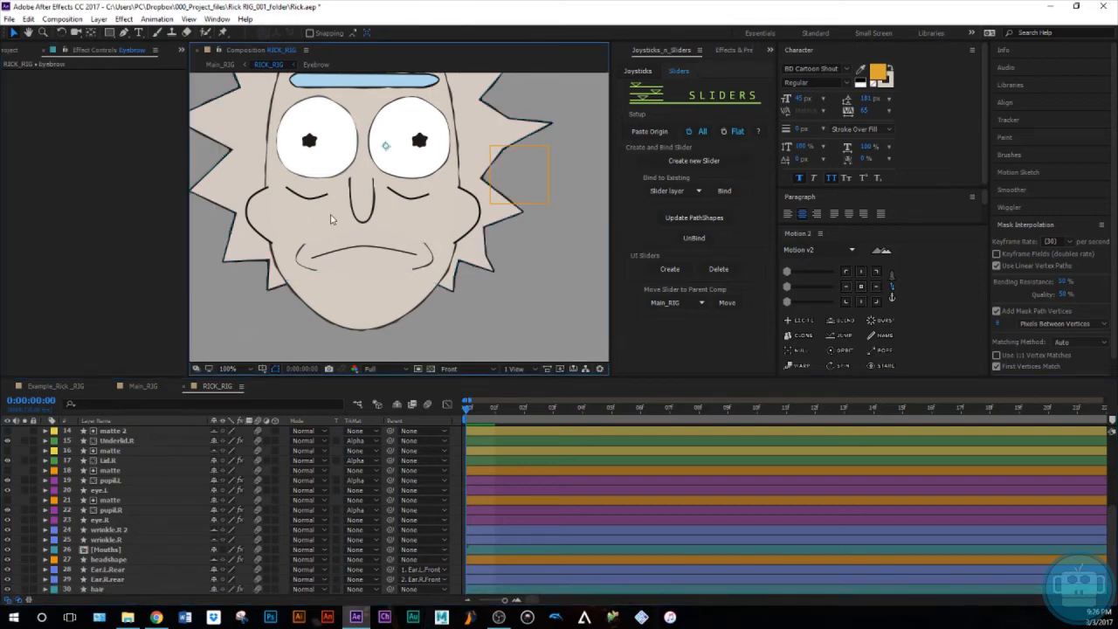
Show the reference image and fill the hair shape with the light blue sampled from its hair.
scroll(404, 265, "down", 1)
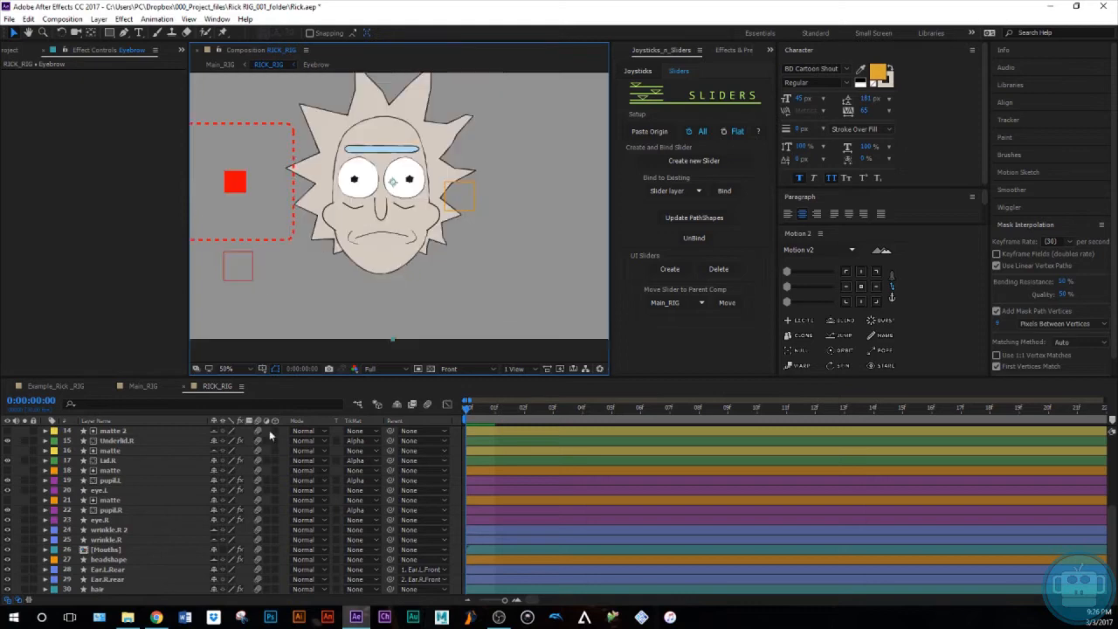
left_click(97, 589)
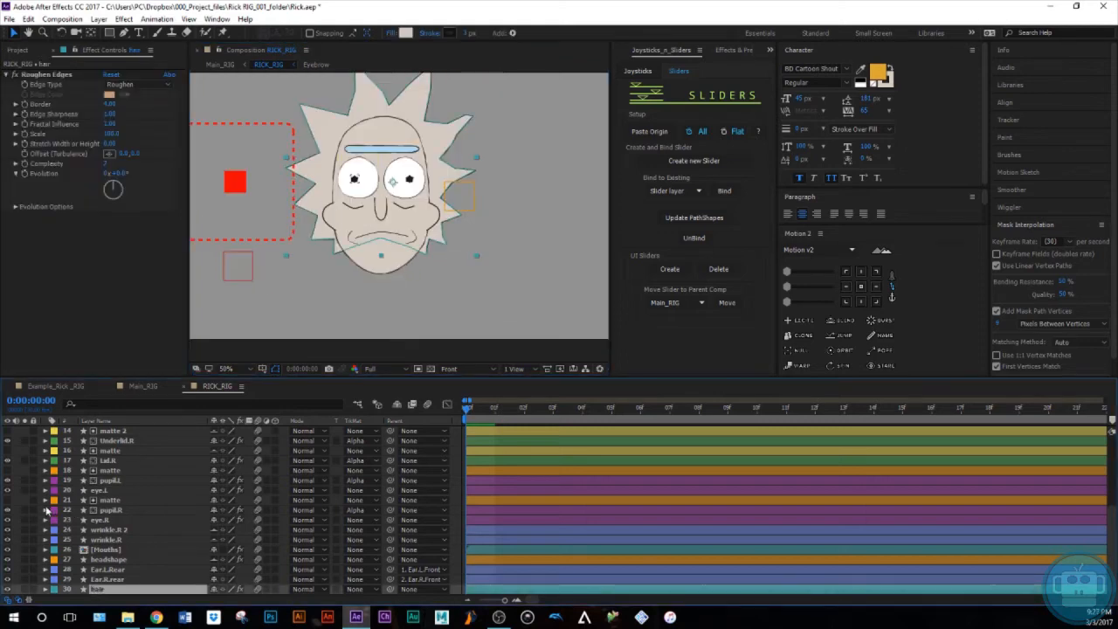
scroll(50, 514, "up", 3)
scroll(44, 477, "up", 3)
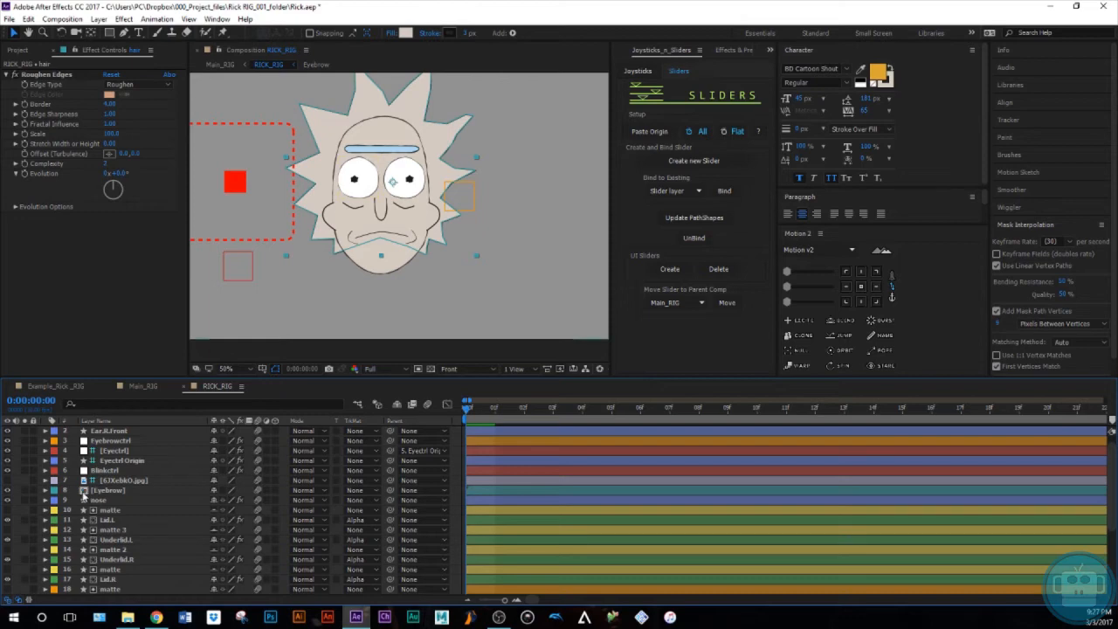
left_click(8, 481)
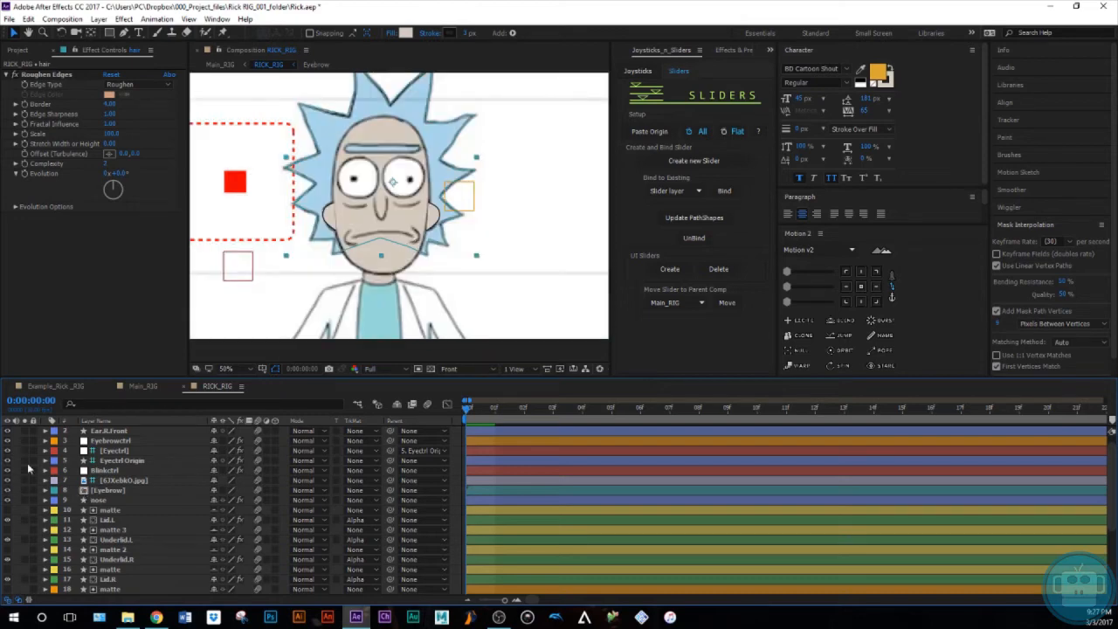
left_click(405, 33)
left_click(940, 286)
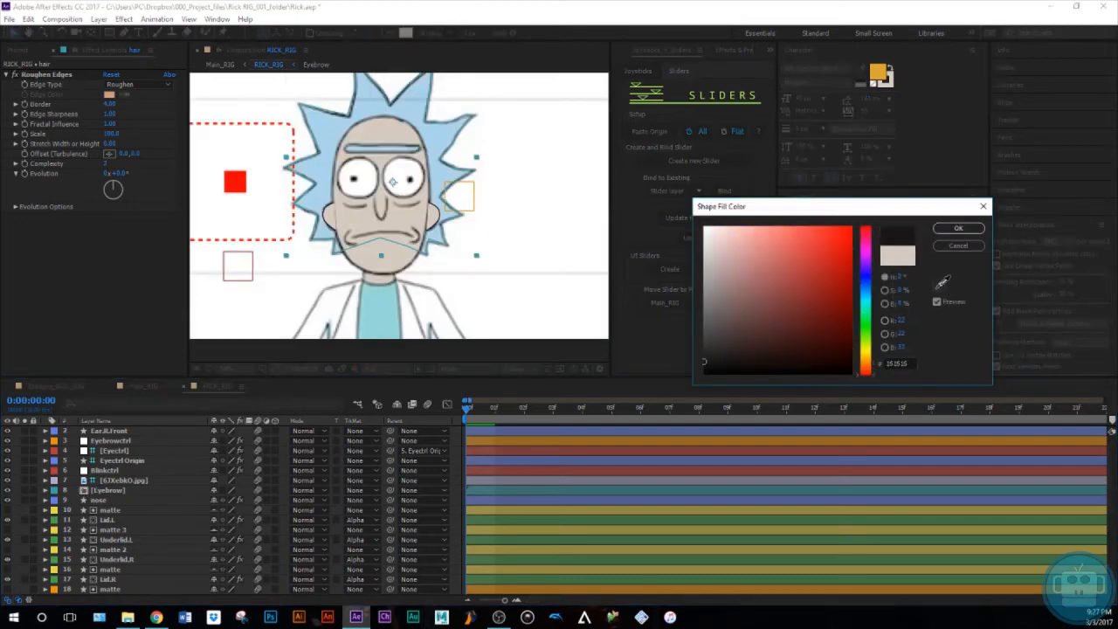
left_click(439, 188)
left_click(958, 228)
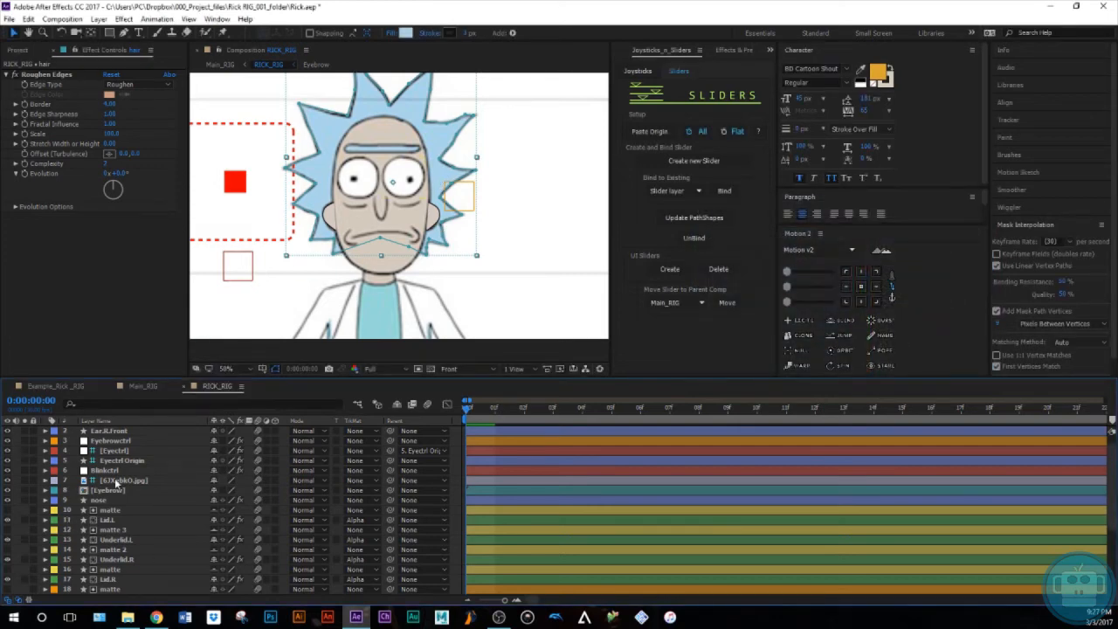
Set the 6JXebkO.jpg reference image's opacity to 50% and collapse its properties.
left_click(131, 481)
key("t")
left_click(217, 491)
type("50")
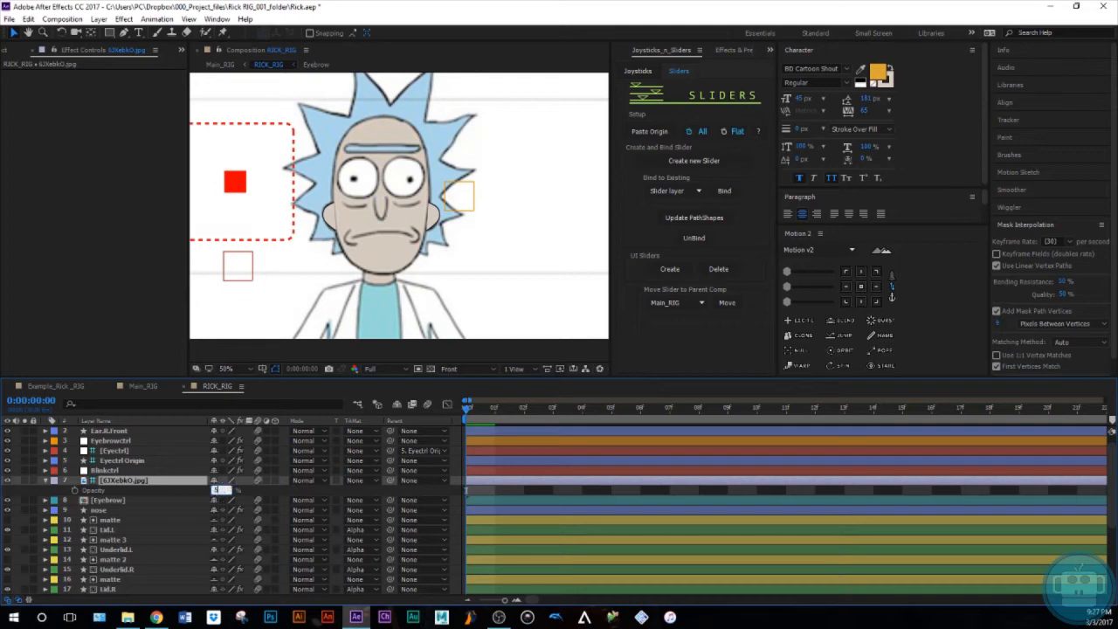
key("Return")
left_click(44, 480)
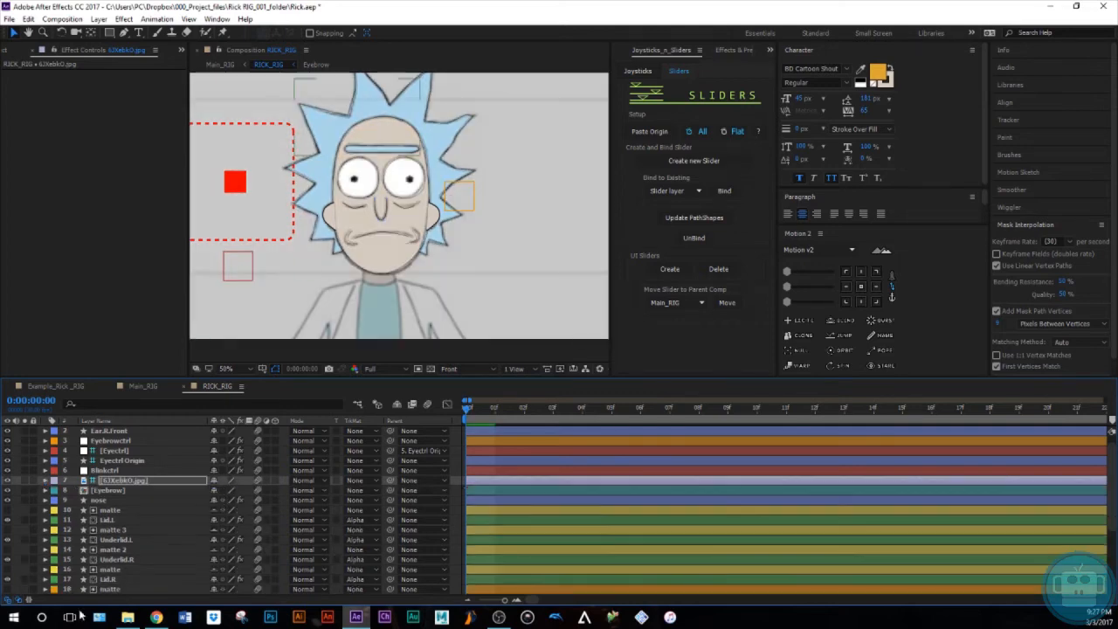
Move the hair layer's anchor point down to the middle of the mouth and keyframe its position at 0:00:00:00.
scroll(122, 524, "down", 4)
left_click(120, 590)
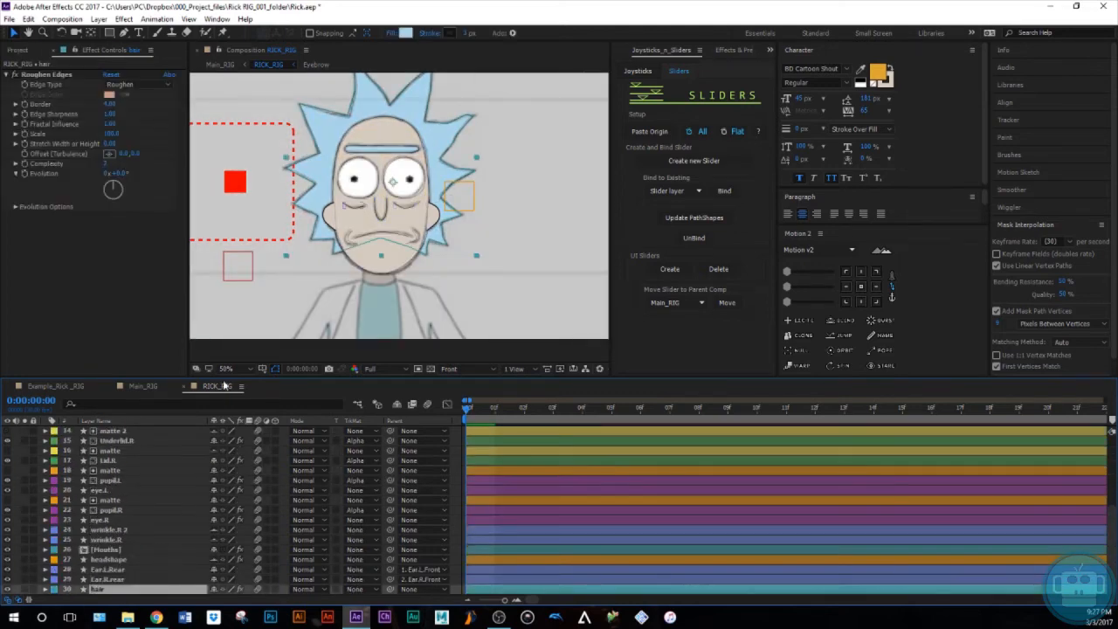
key("y")
left_click_drag(393, 183, 385, 239)
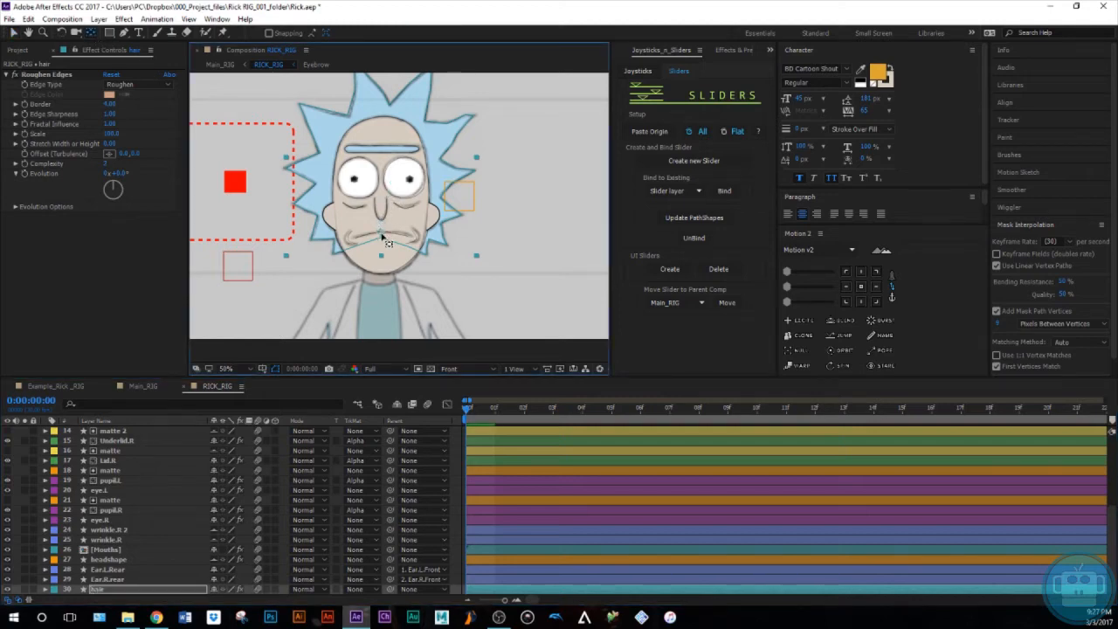
key("p")
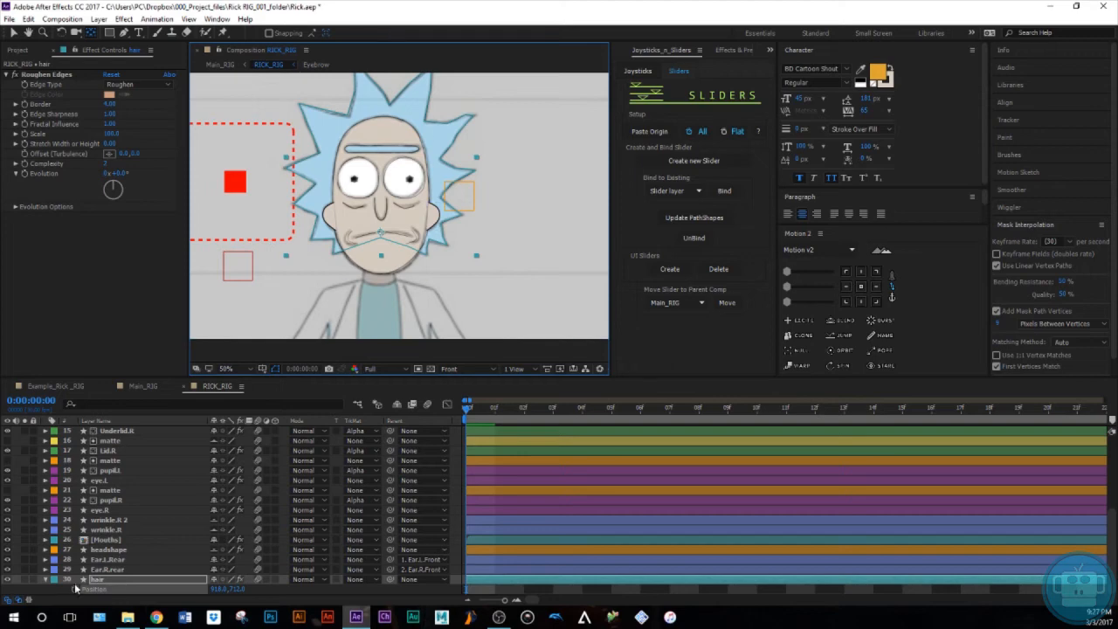
left_click(101, 590)
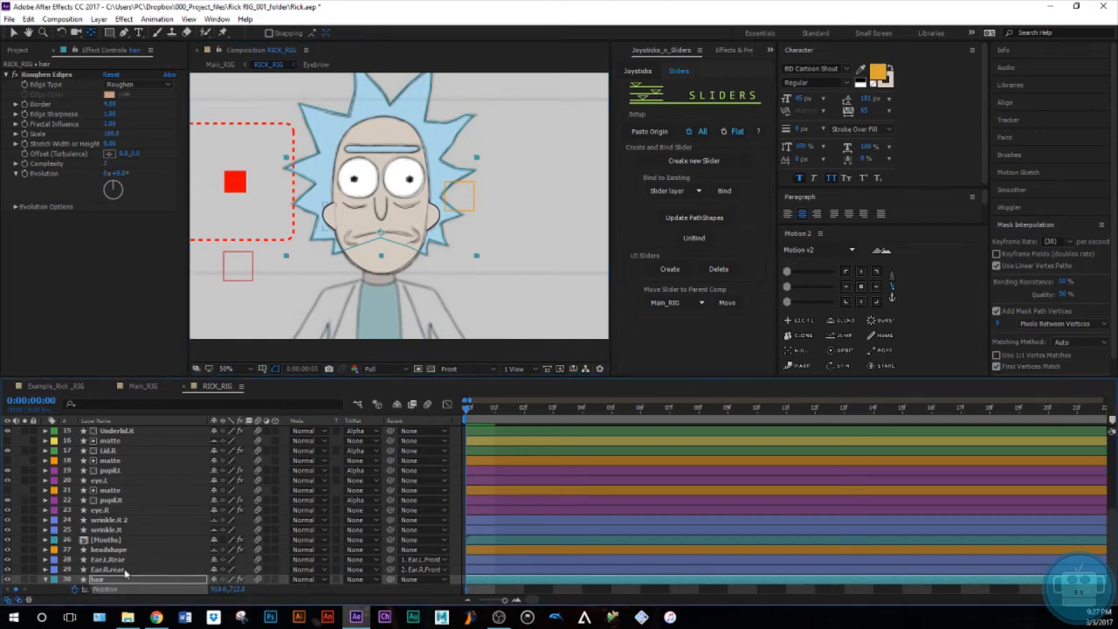
Select the Mouths, wrinkle.R, wrinkle.R 2, eye.R, eye.L, nose and Eyebrow layers together with hair.
left_click(112, 540, "ctrl")
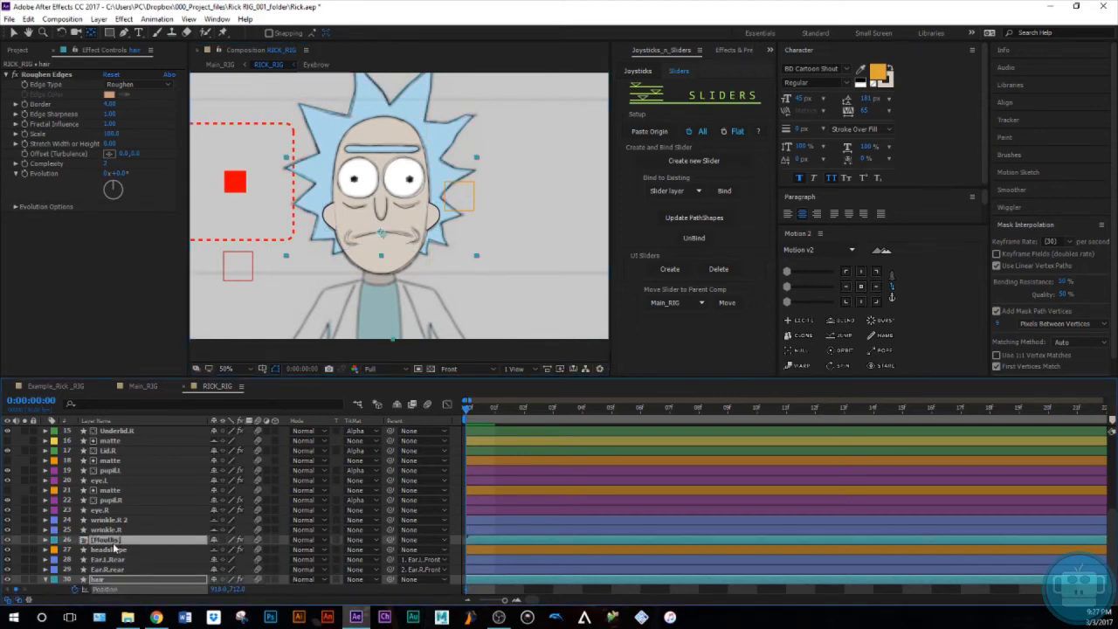
left_click(118, 530, "ctrl")
left_click(114, 520, "ctrl")
left_click(113, 510, "ctrl")
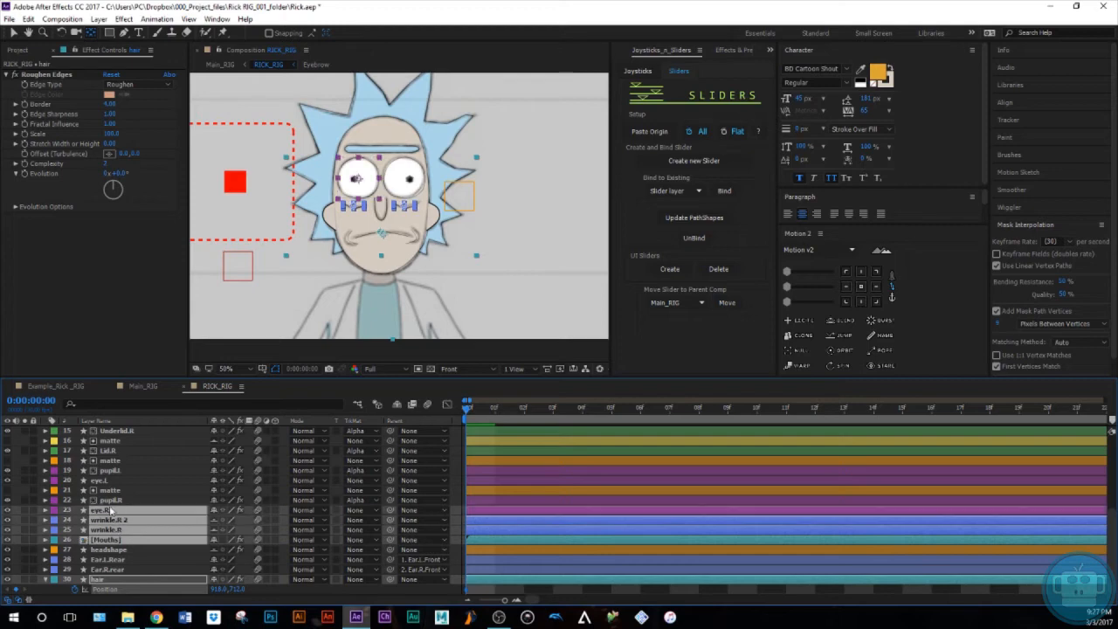
left_click(112, 483, "ctrl")
scroll(113, 490, "up", 3)
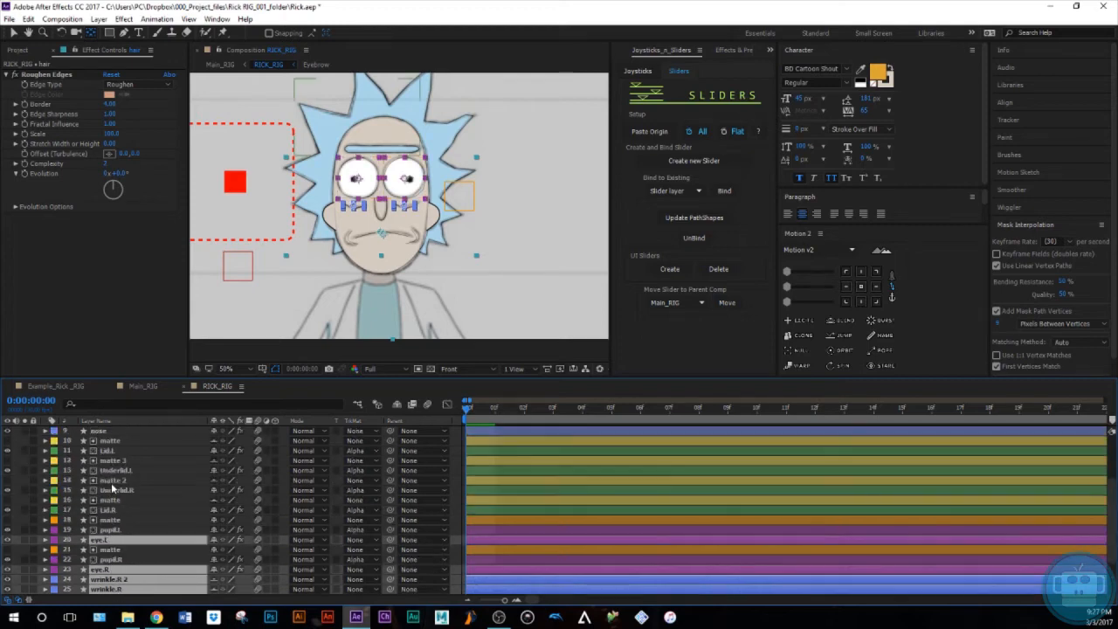
left_click(111, 461, "ctrl")
left_click(107, 452, "ctrl")
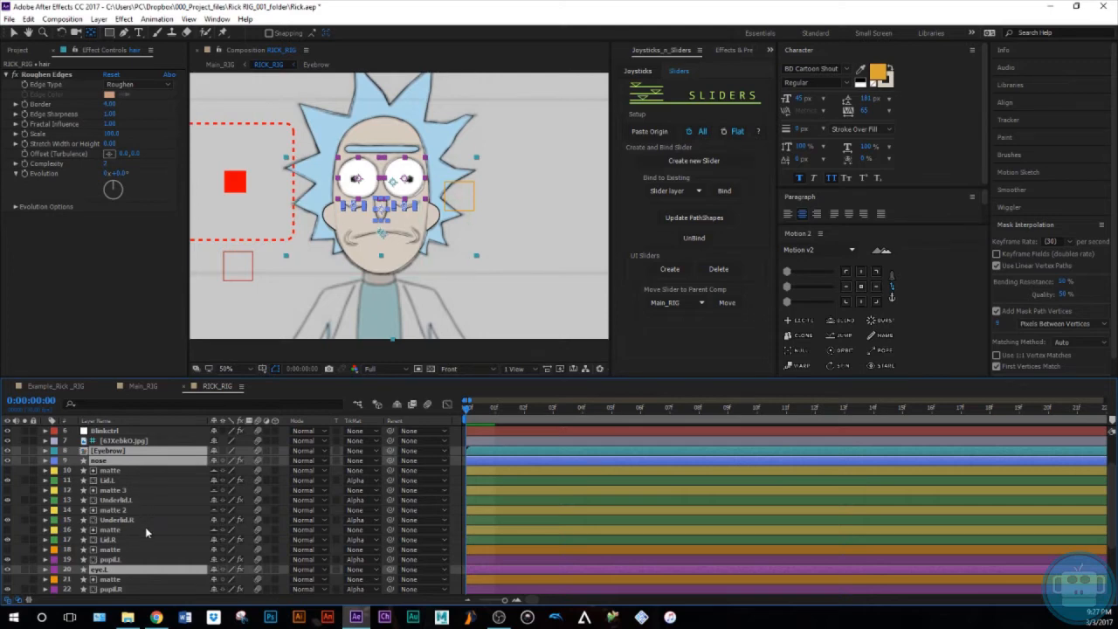
Select pupil.L and pupil.R together, and check the matte above pupil.L and pupil.R individually.
left_click(113, 560)
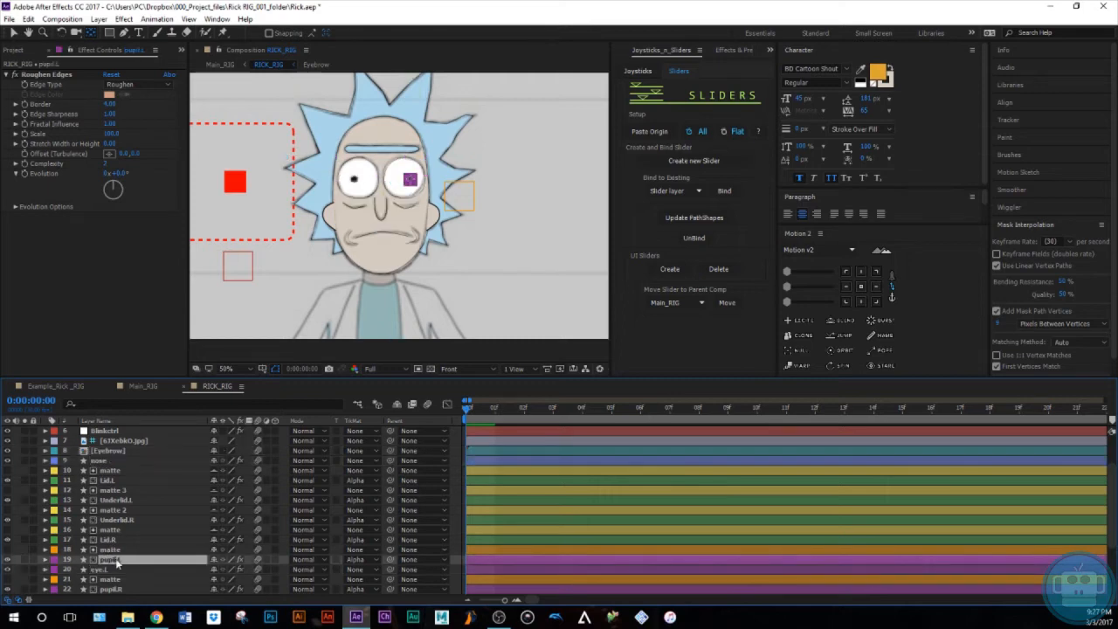
scroll(119, 560, "down", 3)
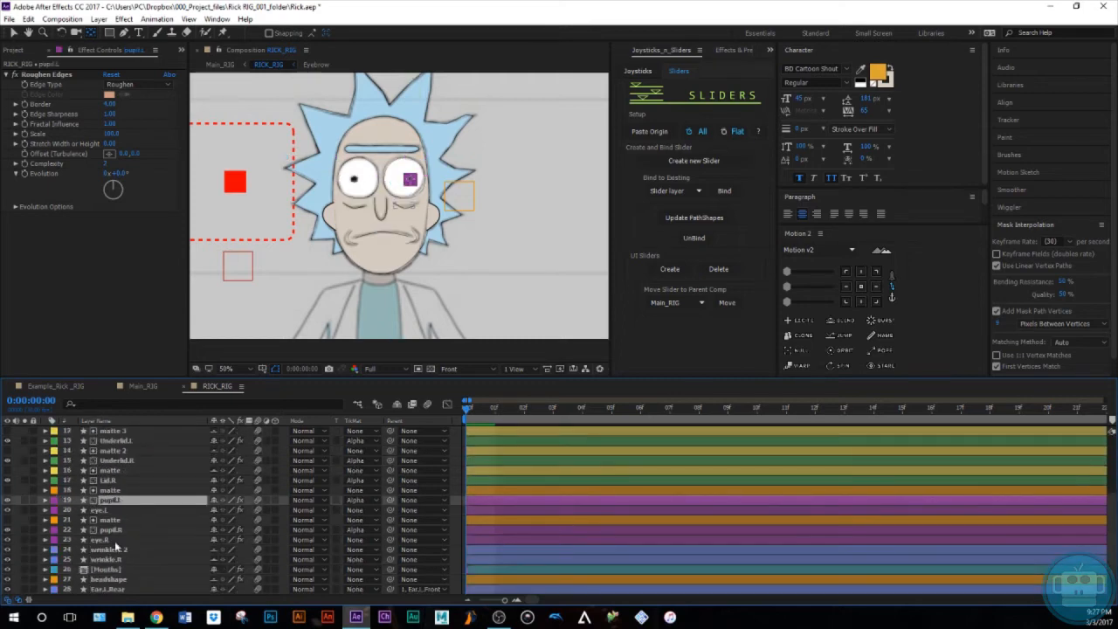
left_click(110, 531, "ctrl")
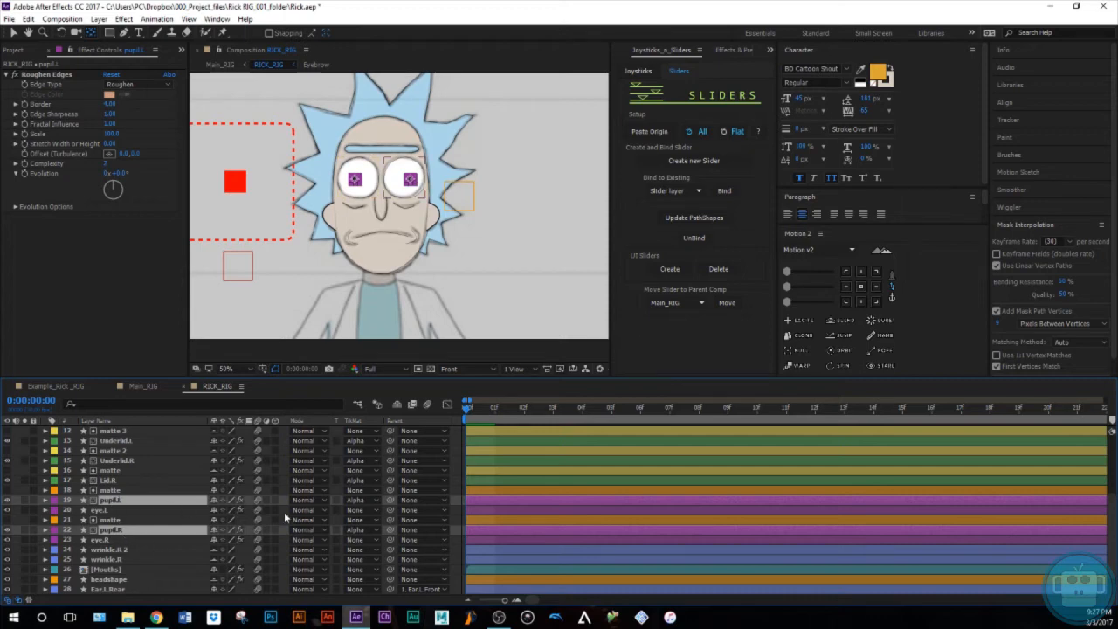
left_click(112, 491)
left_click(118, 528)
scroll(117, 526, "up", 2)
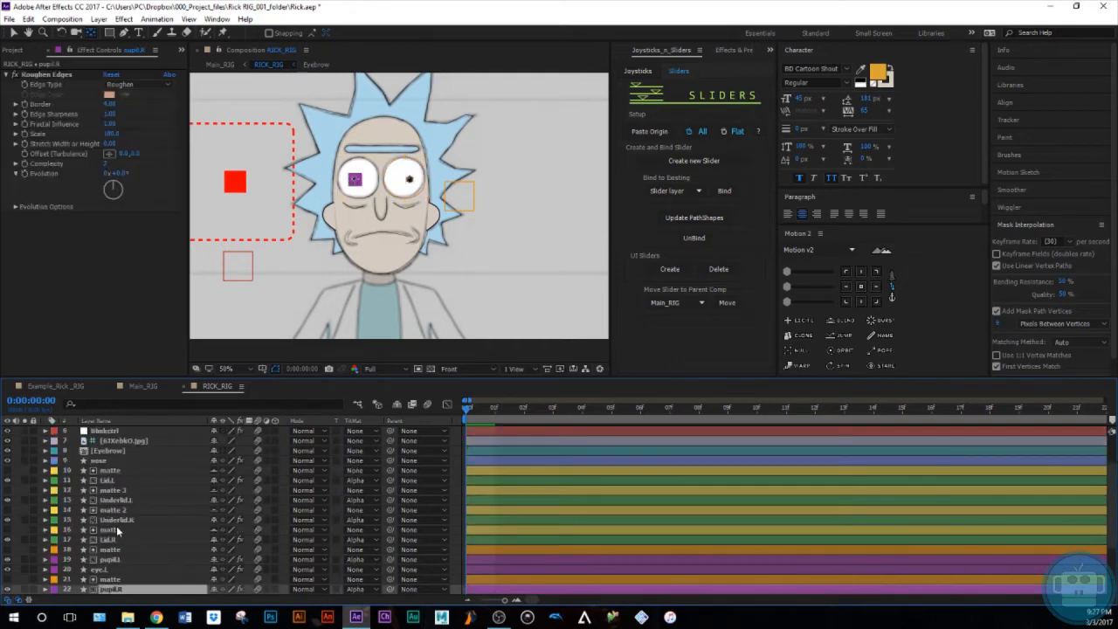
Make the left-eye matte, Lid.L, matte 3, Underlid.L and matte 2 layers visible and parent them all to eye.L.
left_click(110, 471)
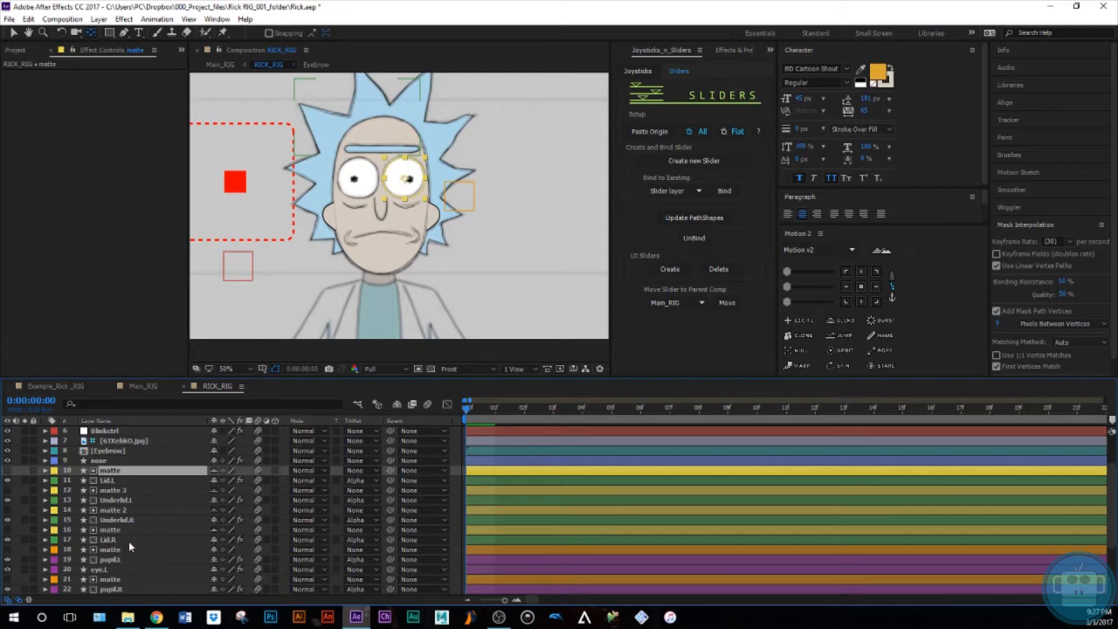
scroll(128, 541, "down", 1)
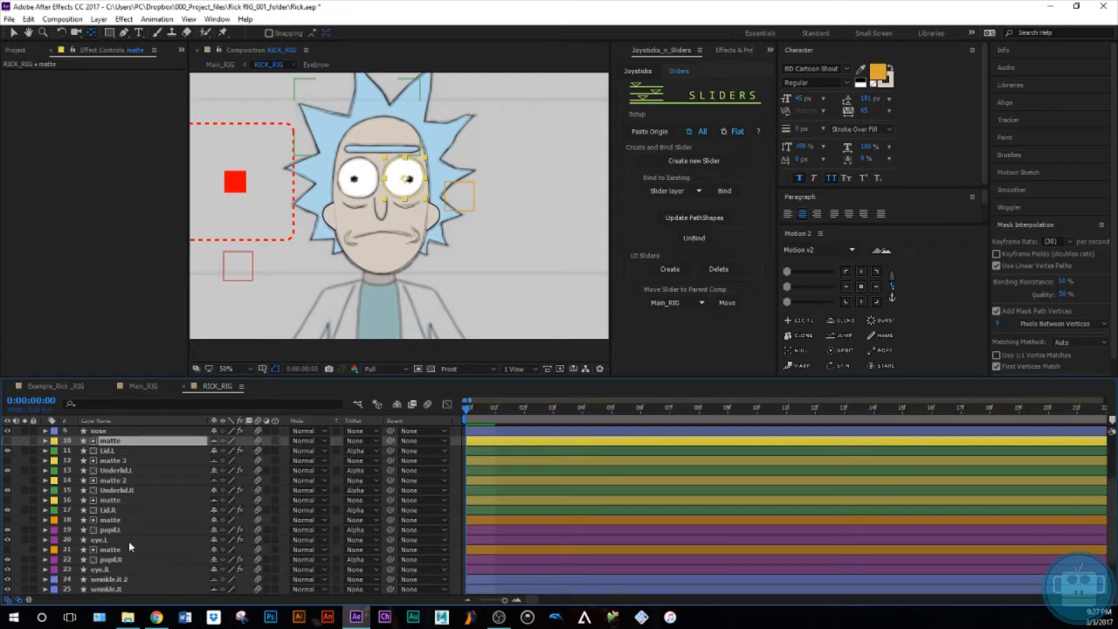
left_click(113, 450, "ctrl")
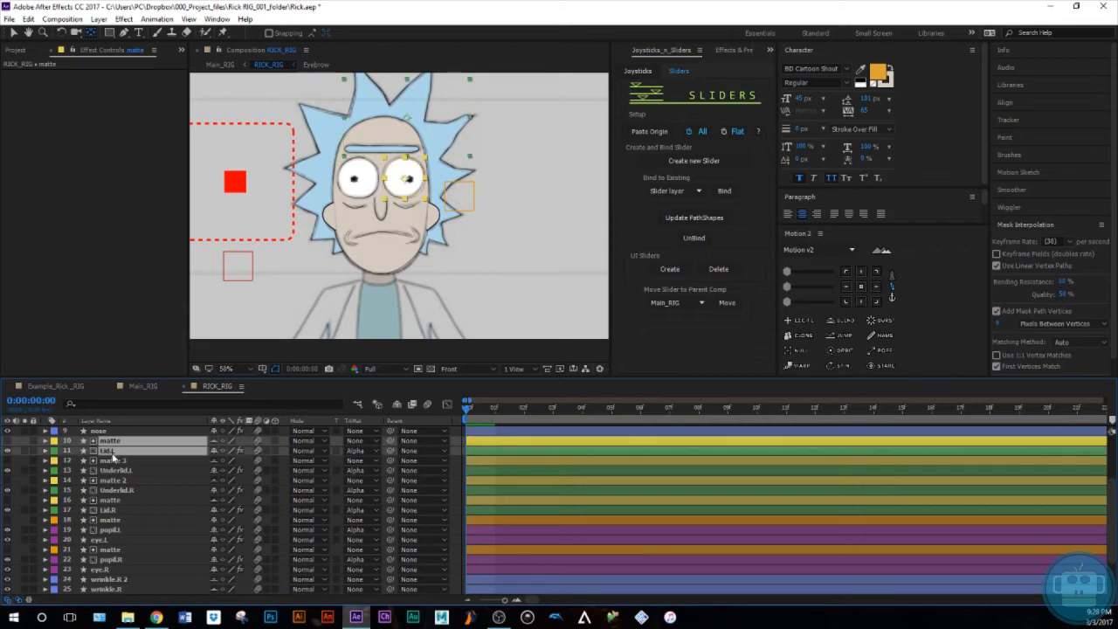
left_click(116, 461, "ctrl")
left_click(116, 471, "ctrl")
left_click(114, 481, "ctrl")
left_click(7, 472)
left_click(7, 472)
left_click(6, 473)
left_click(7, 473)
left_click(7, 472)
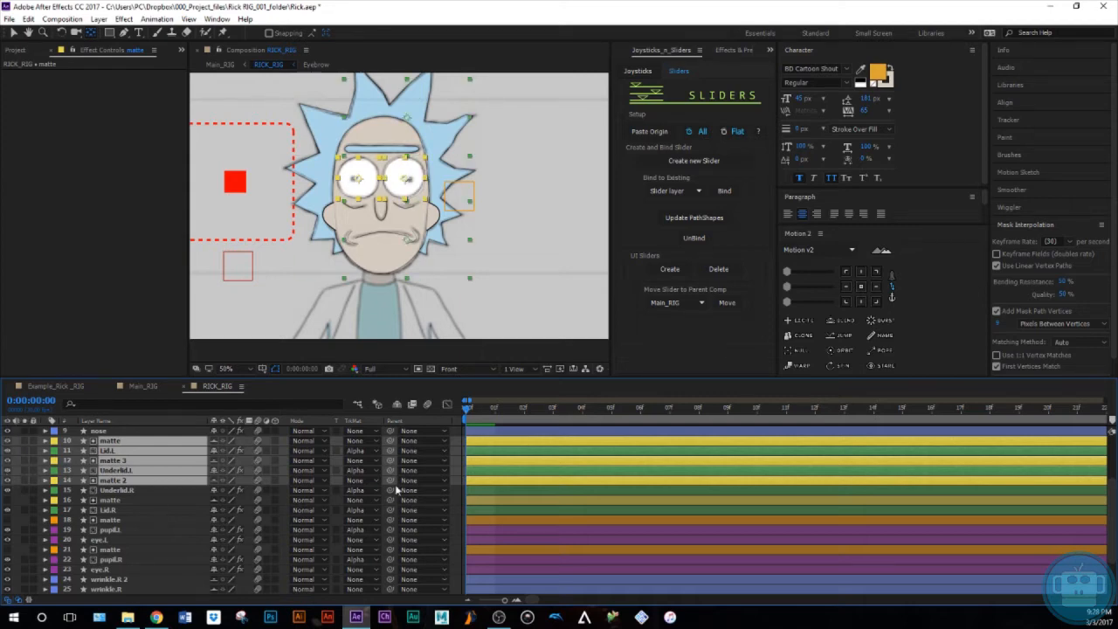
left_click_drag(387, 473, 102, 545)
left_click(97, 542)
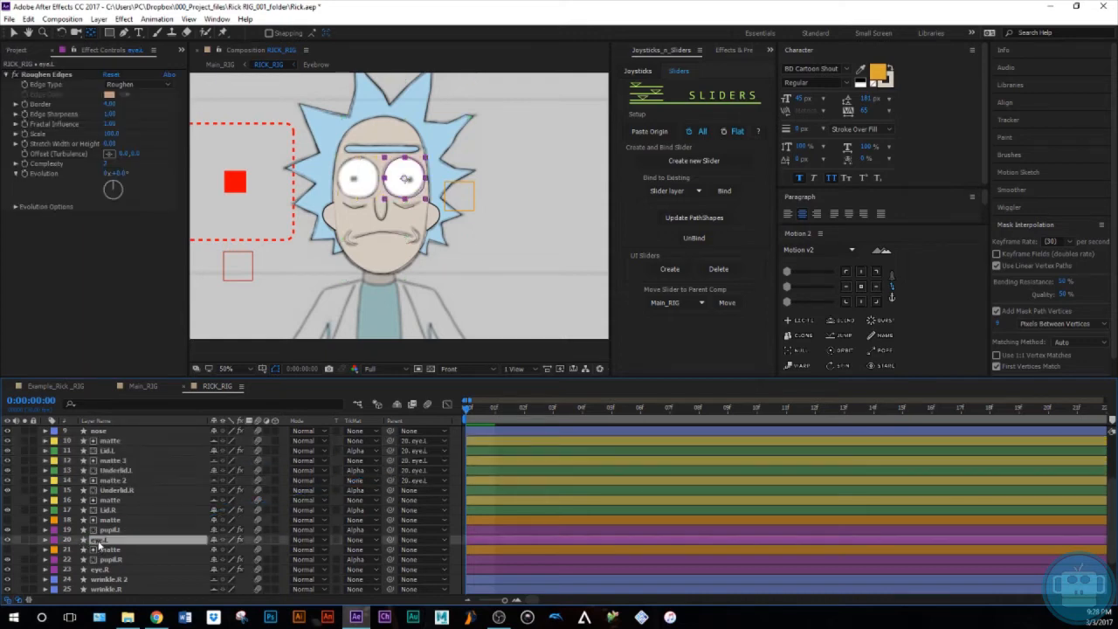
Parent matte 2, Underlid.R, the matte above Lid.R and Lid.R to the eye.R layer.
left_click(118, 483)
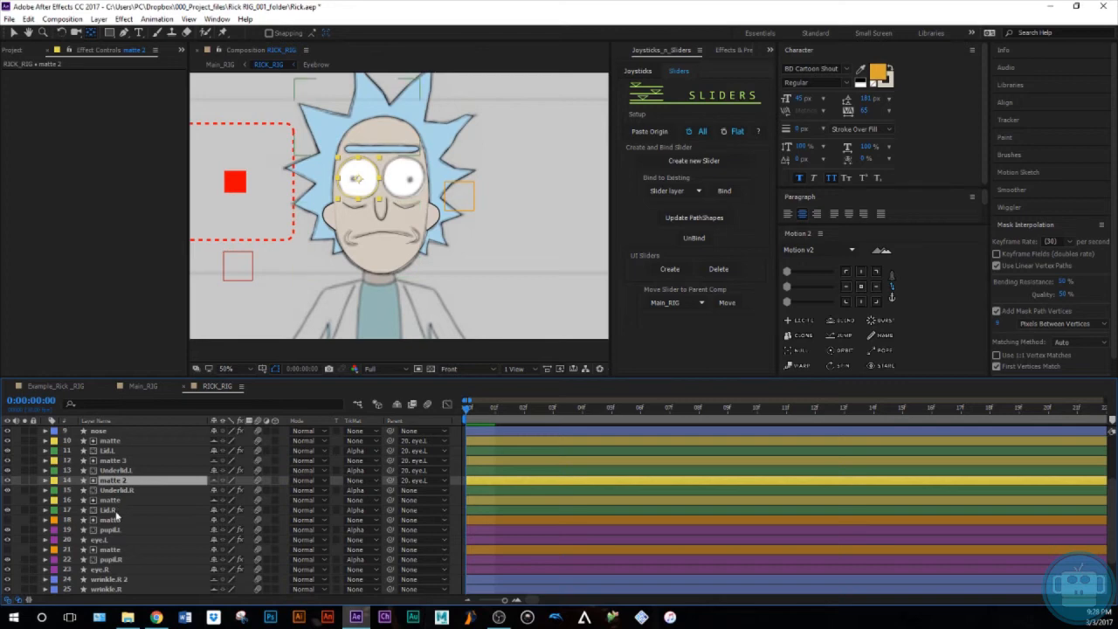
left_click(115, 511, "shift")
left_click_drag(389, 509, 131, 568)
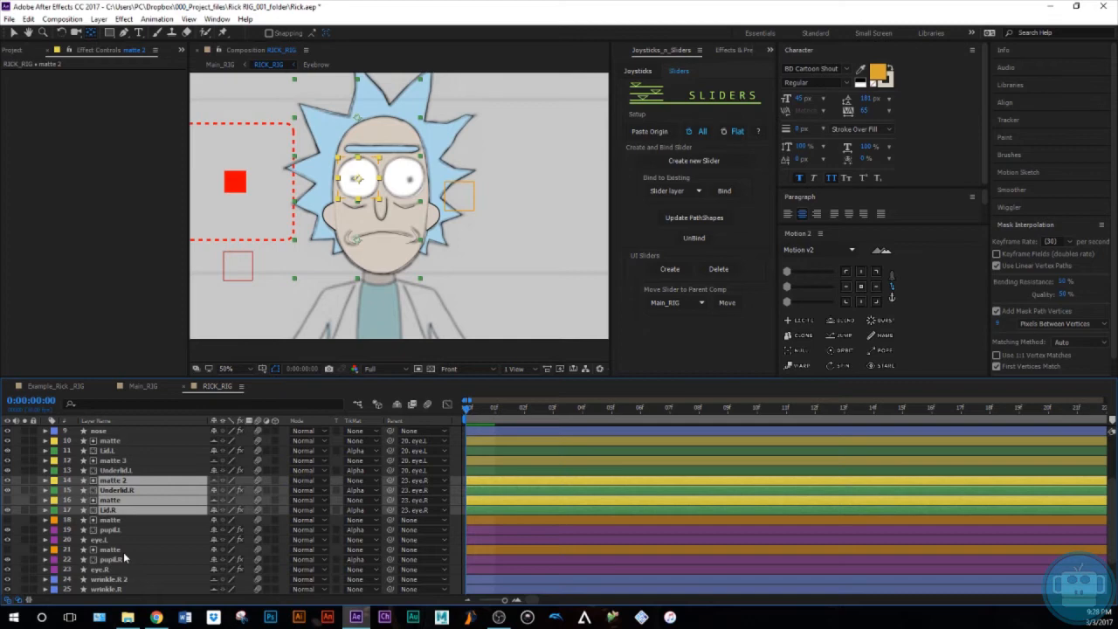
Parent pupil.L to the eye.L layer and pupil.R to the eye.R layer.
left_click(120, 542)
left_click(120, 532)
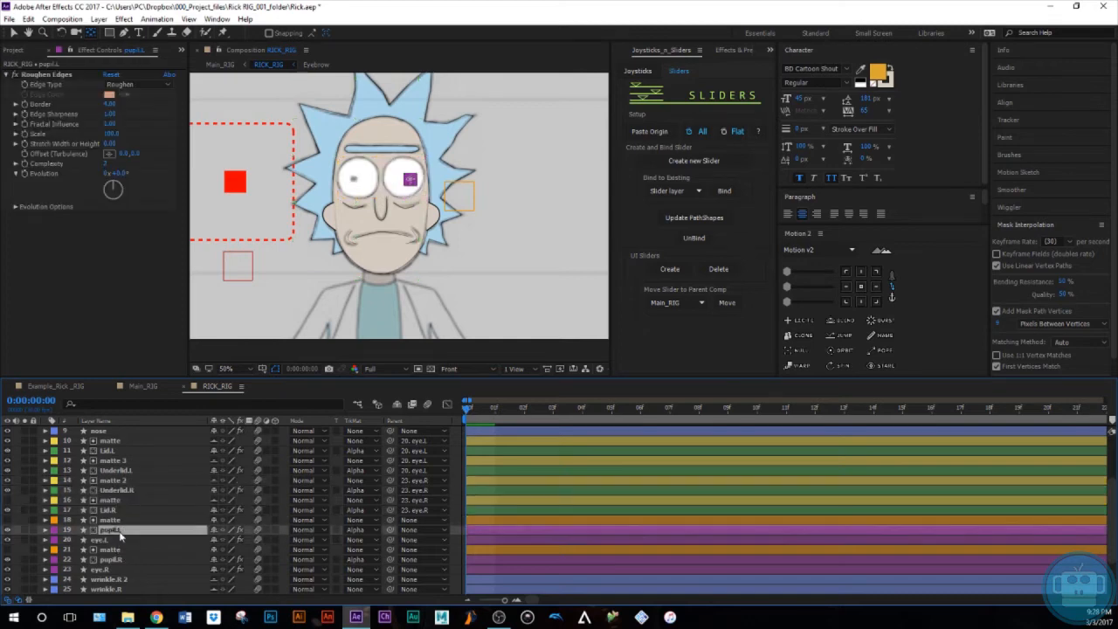
left_click_drag(391, 530, 392, 544)
left_click(120, 560)
left_click_drag(390, 560, 392, 573)
left_click(125, 569)
Reveal the hair layer's position and keyframe the Mouths layer's position at 0:00:00:00.
scroll(131, 563, "down", 3)
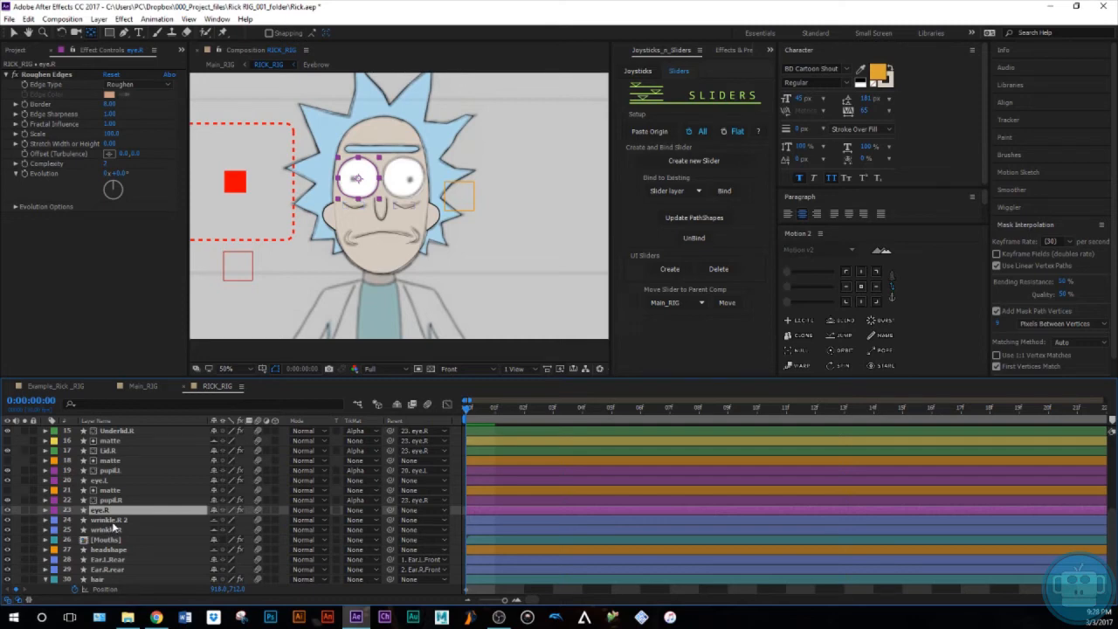
left_click(46, 581)
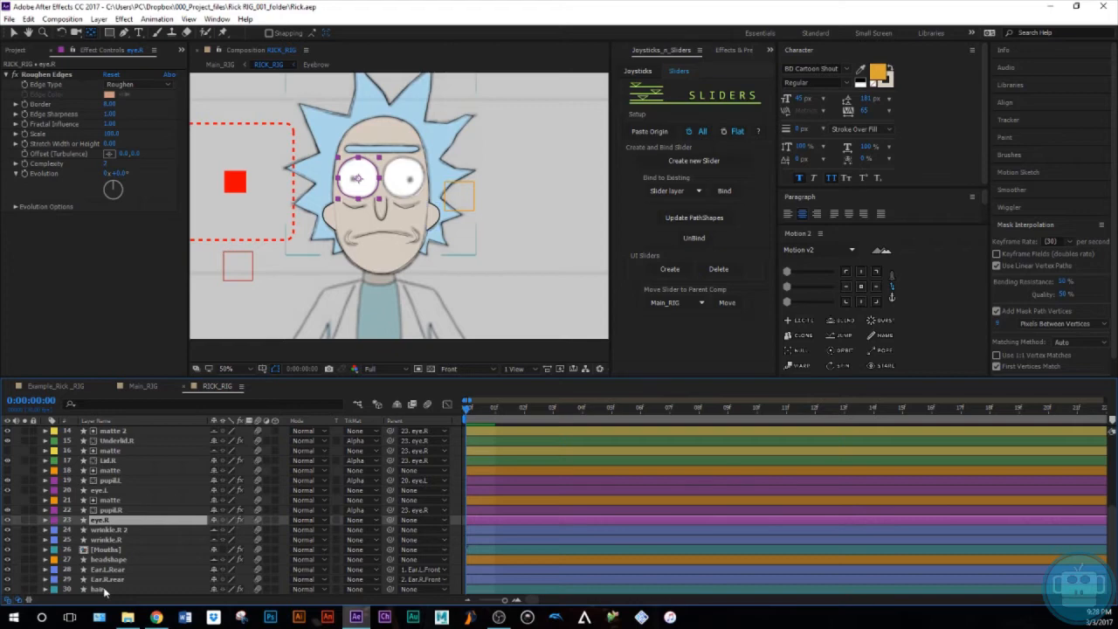
left_click(103, 589)
key("p")
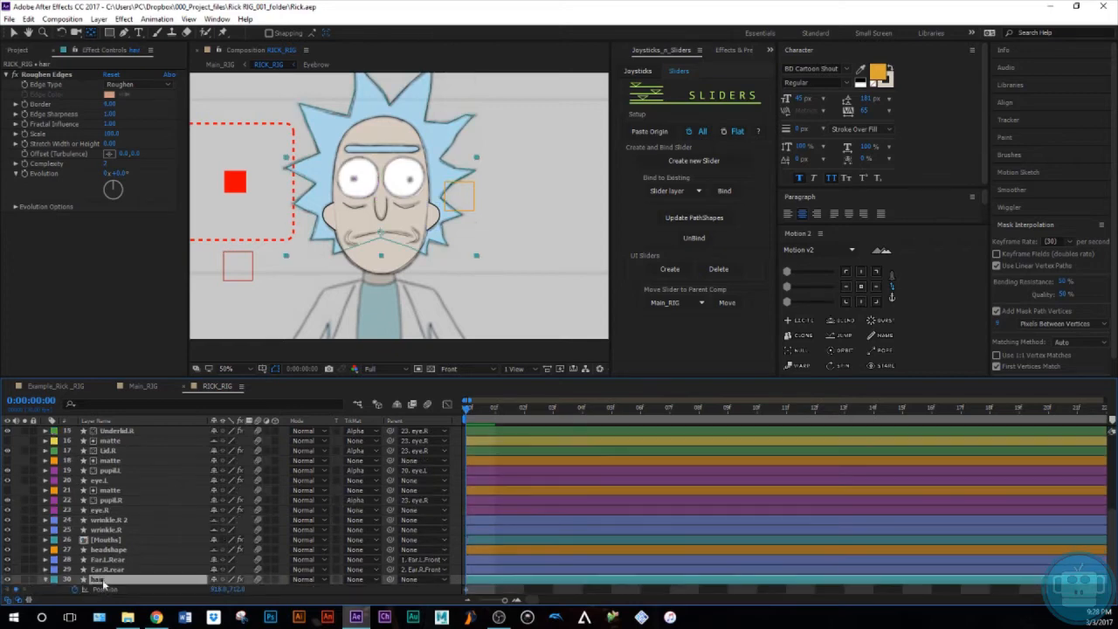
left_click(109, 550, "ctrl")
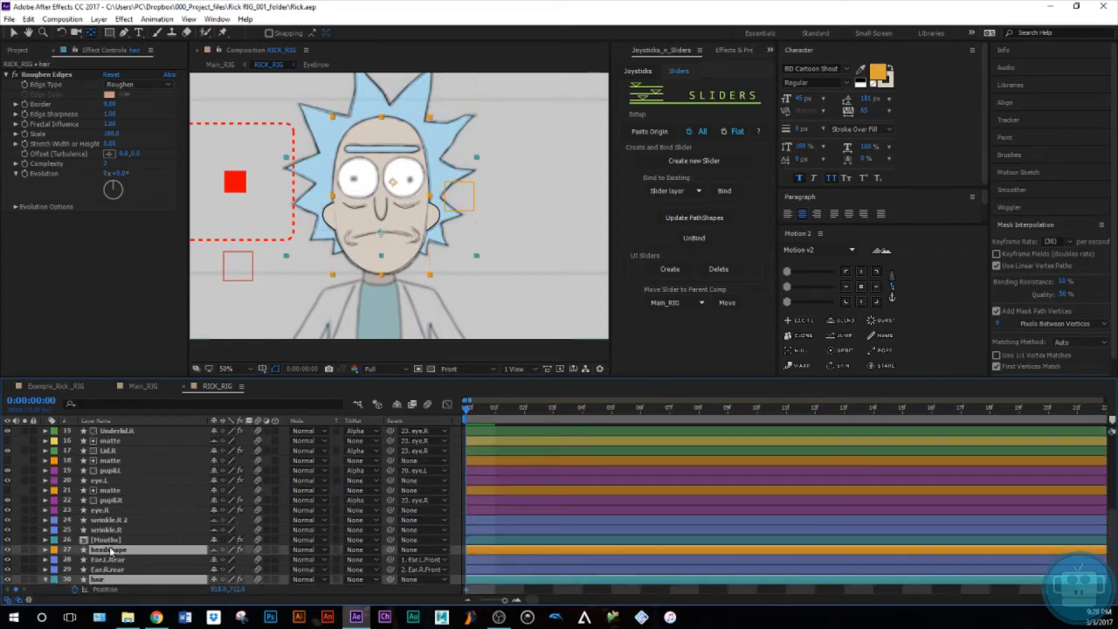
left_click(109, 550, "ctrl")
left_click(108, 541, "ctrl")
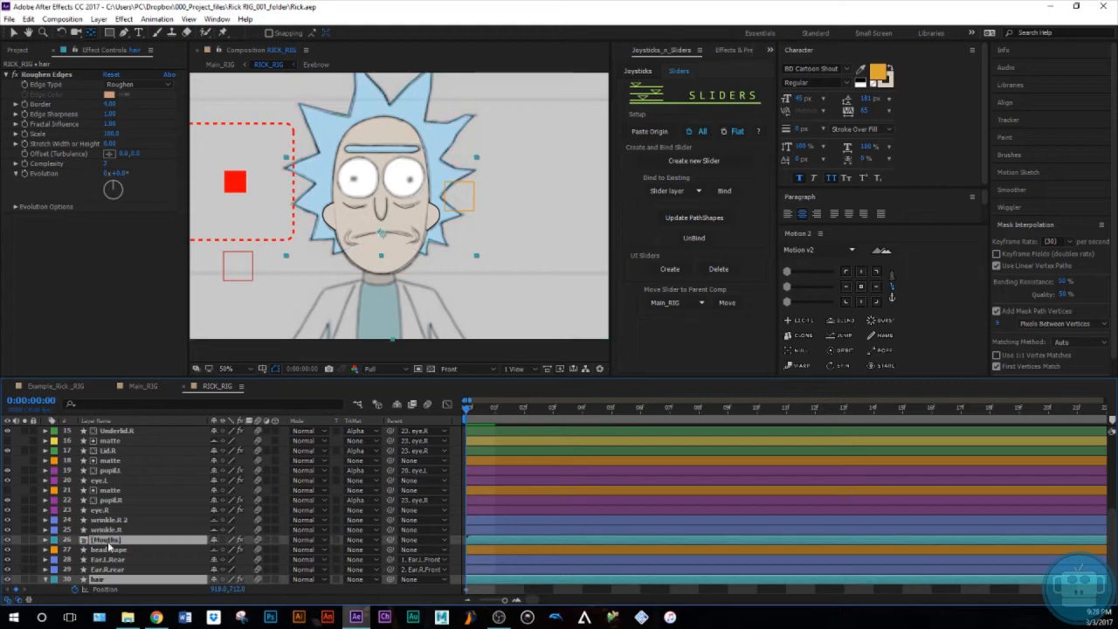
key("p")
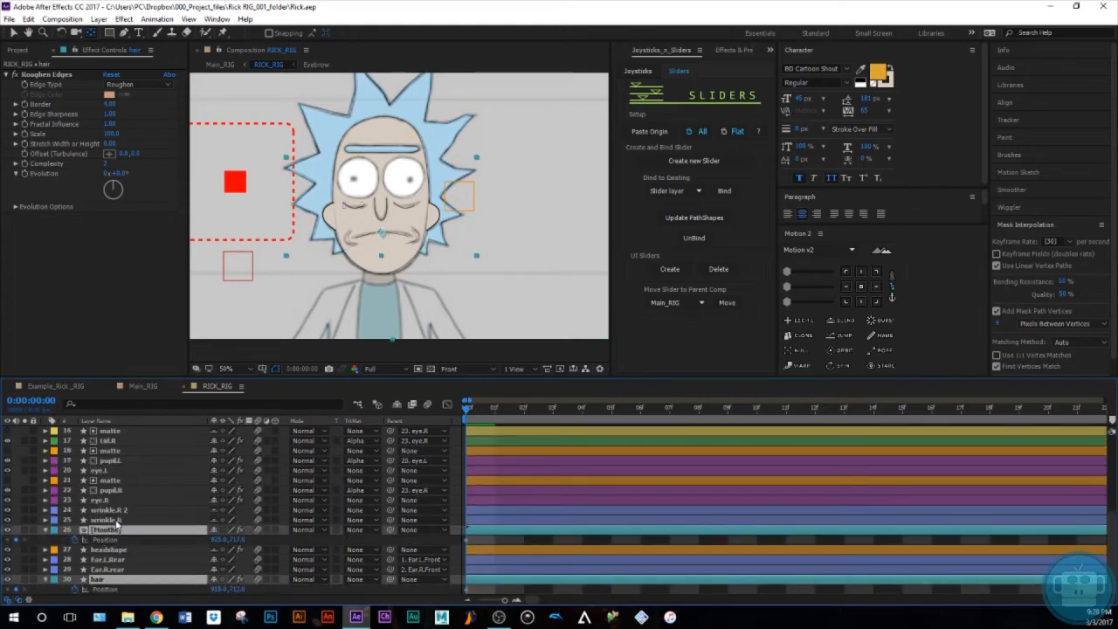
Add both wrinkles, both eyes, nose, Eyebrow, Ear.L.Front and Ear.R.Front to the selection and keyframe their positions at 0:00:00:00.
left_click(107, 519, "ctrl")
left_click(108, 510, "ctrl")
left_click(103, 500, "ctrl")
left_click(104, 470, "ctrl")
scroll(143, 499, "up", 1)
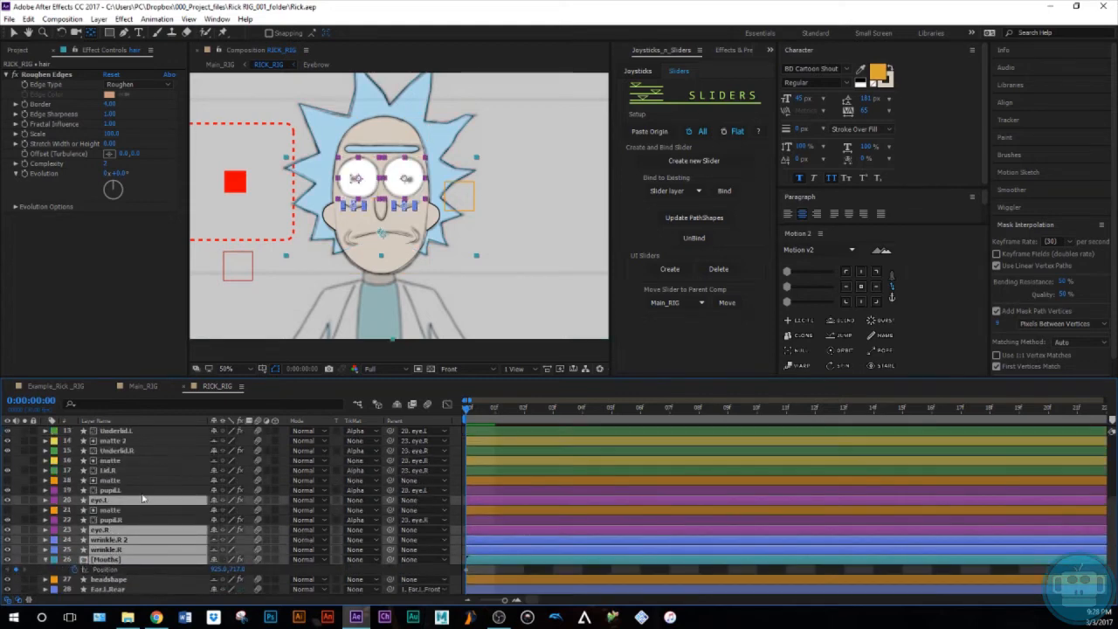
scroll(142, 499, "up", 3)
left_click(113, 478, "ctrl")
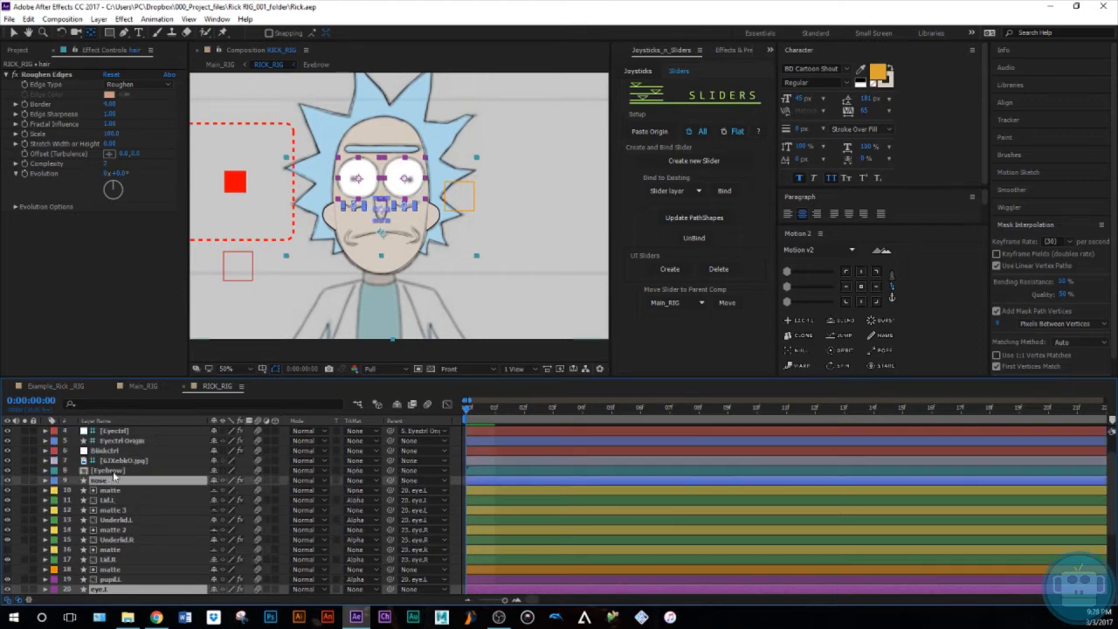
left_click(113, 474, "ctrl")
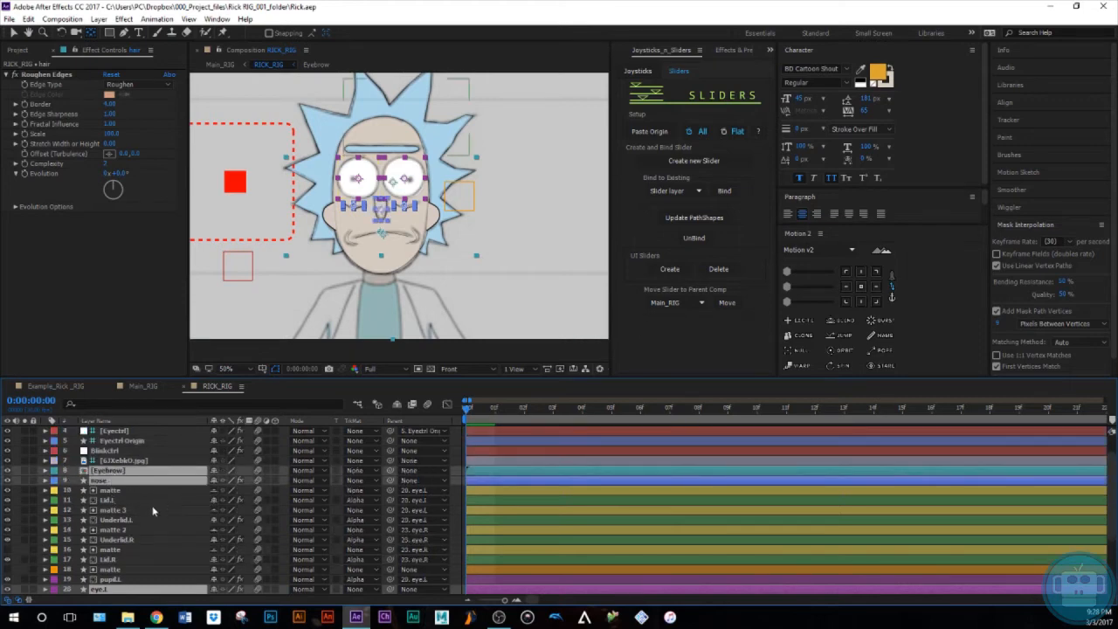
scroll(149, 509, "up", 1)
left_click(100, 441, "ctrl")
left_click(105, 432, "ctrl")
key("p")
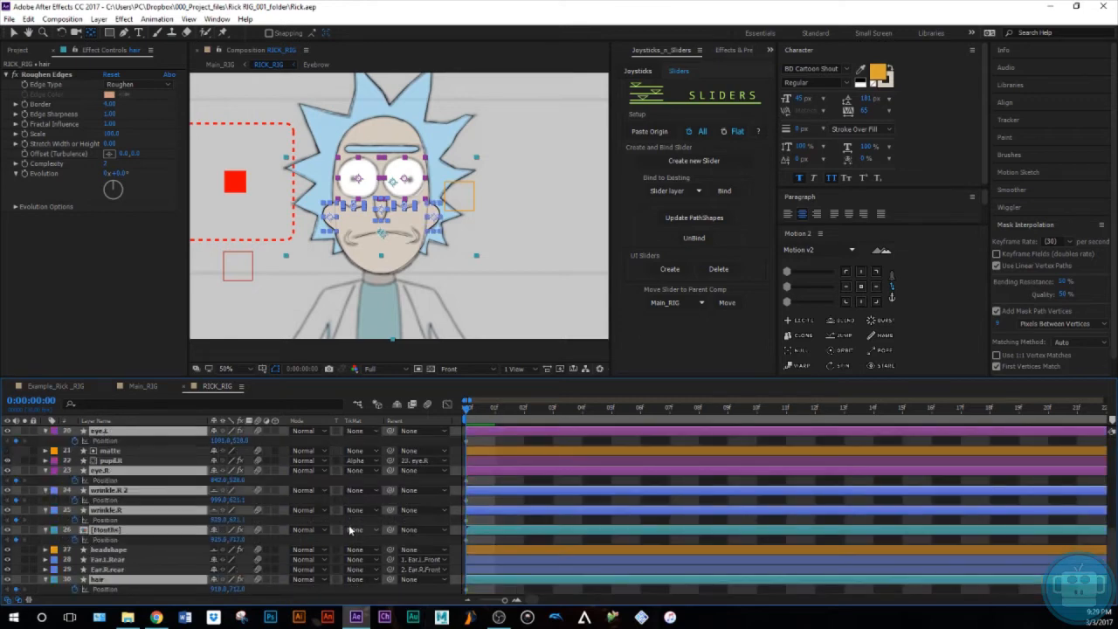
scroll(348, 530, "up", 5)
scroll(347, 529, "up", 2)
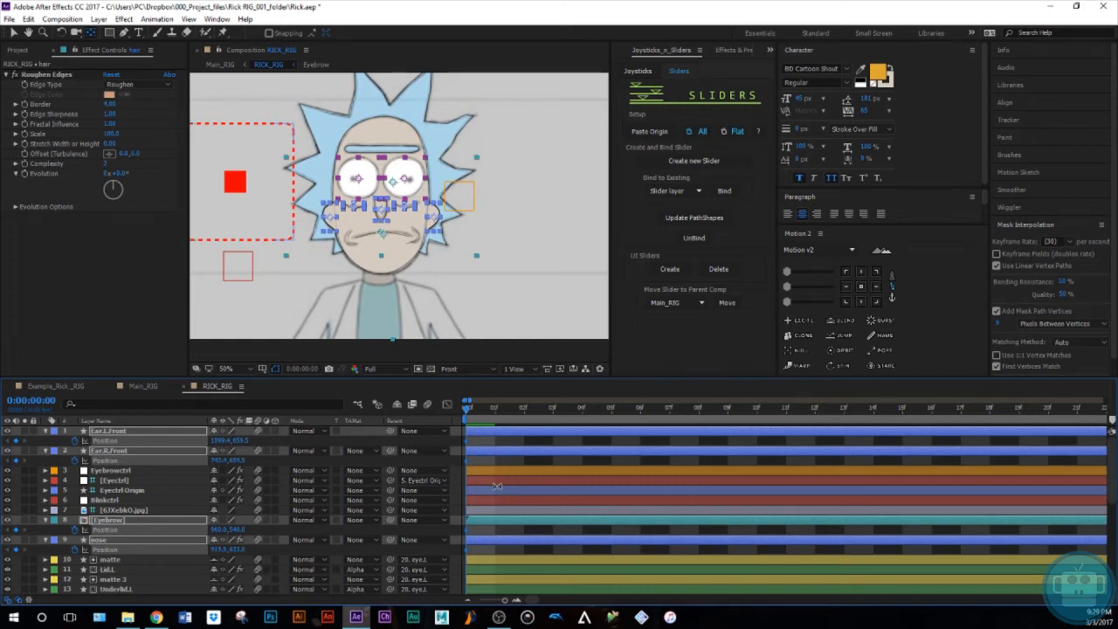
Paste the origin pose of the selected face layers at frames 1, 2, 3 and 4 with Joysticks n Sliders, and deselect them.
key("Page_Down")
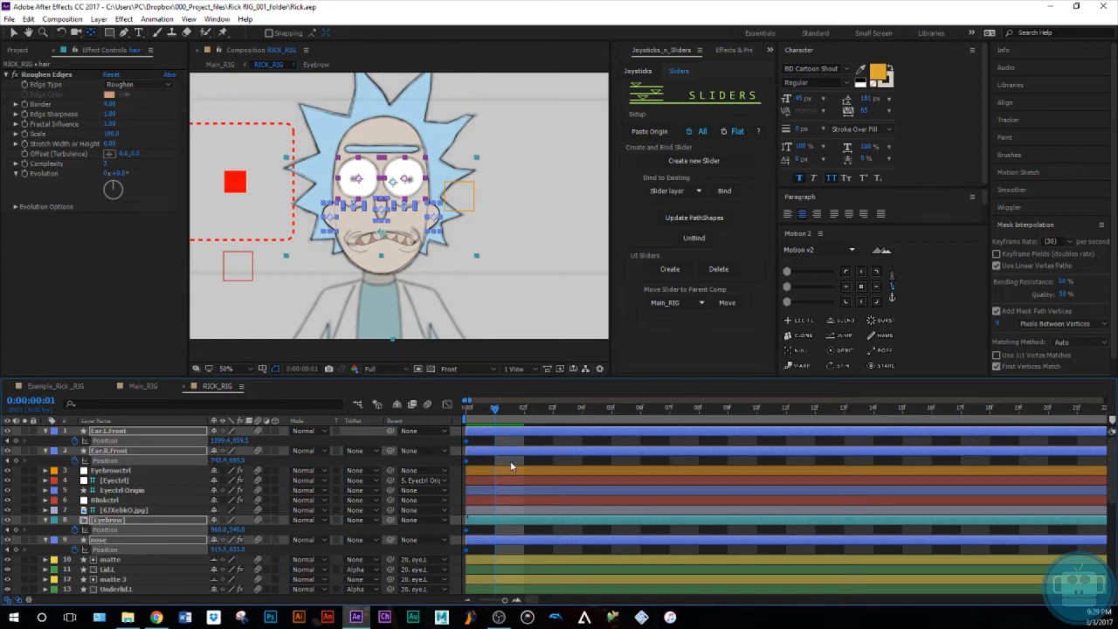
left_click(638, 71)
left_click(648, 132)
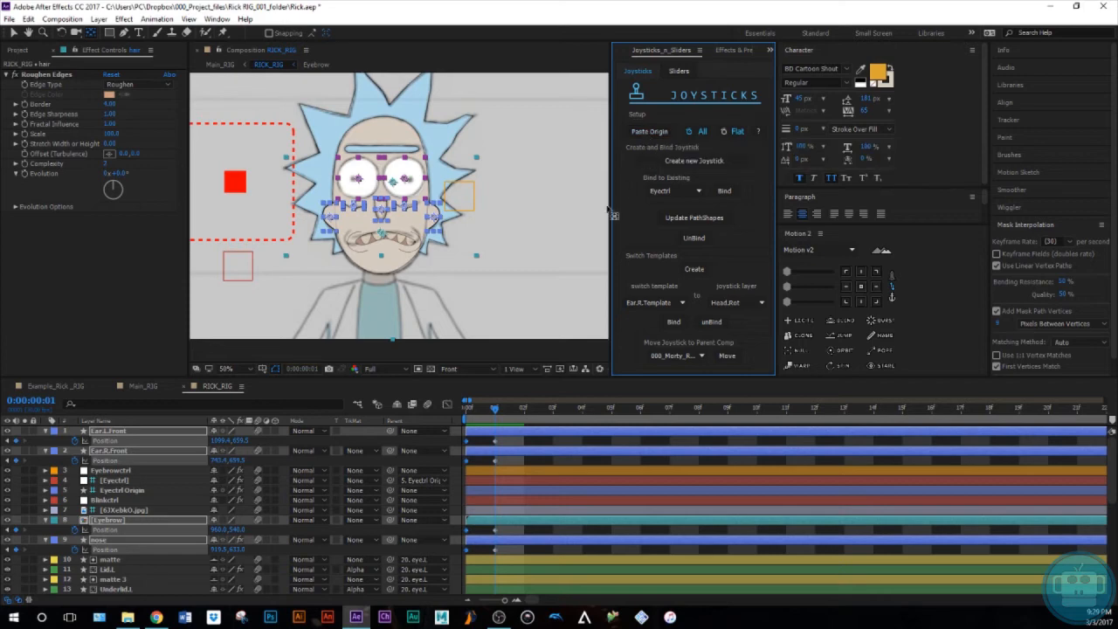
left_click(645, 131)
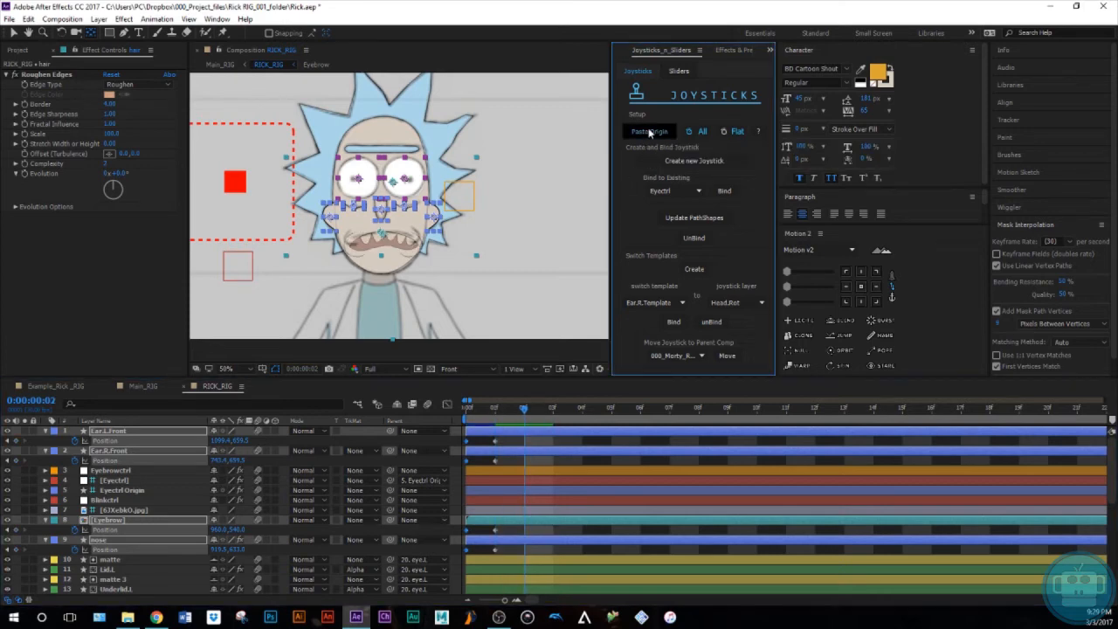
key("Page_Down")
left_click(651, 132)
key("Page_Down")
left_click(650, 132)
key("space")
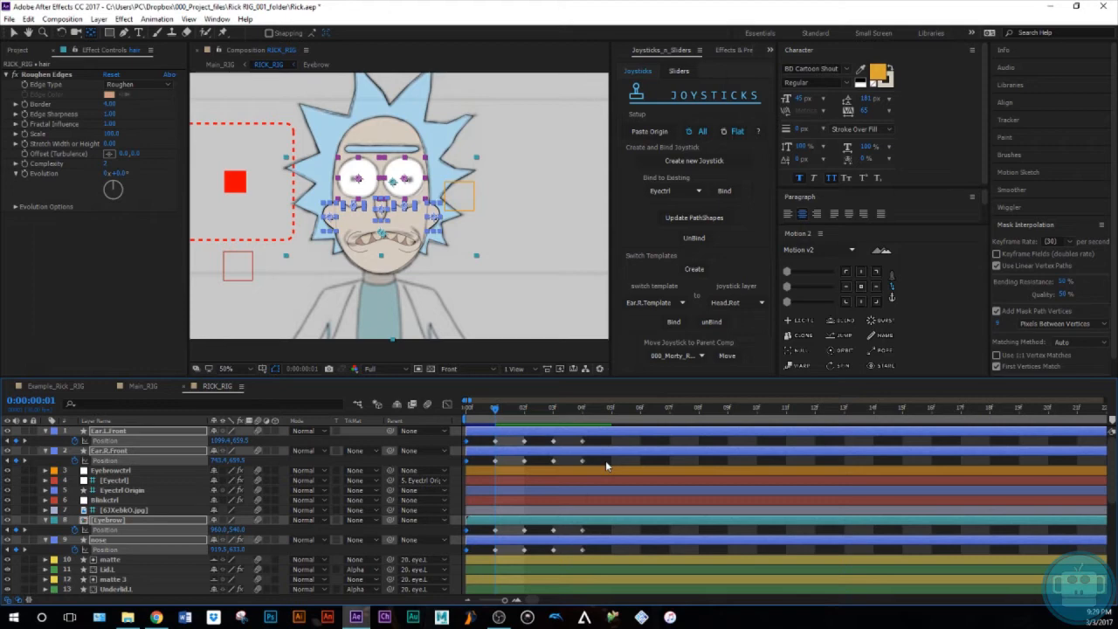
key("F2")
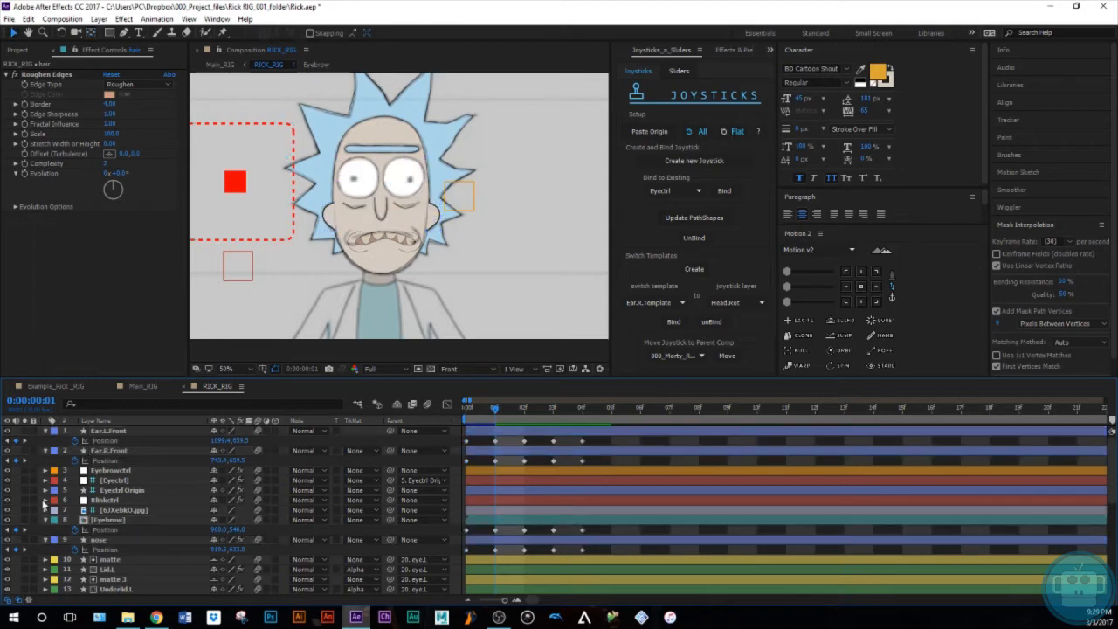
Bring the 6JXebkO.jpg reference layer to the top of the layer stack and rename it front.
left_click(114, 510)
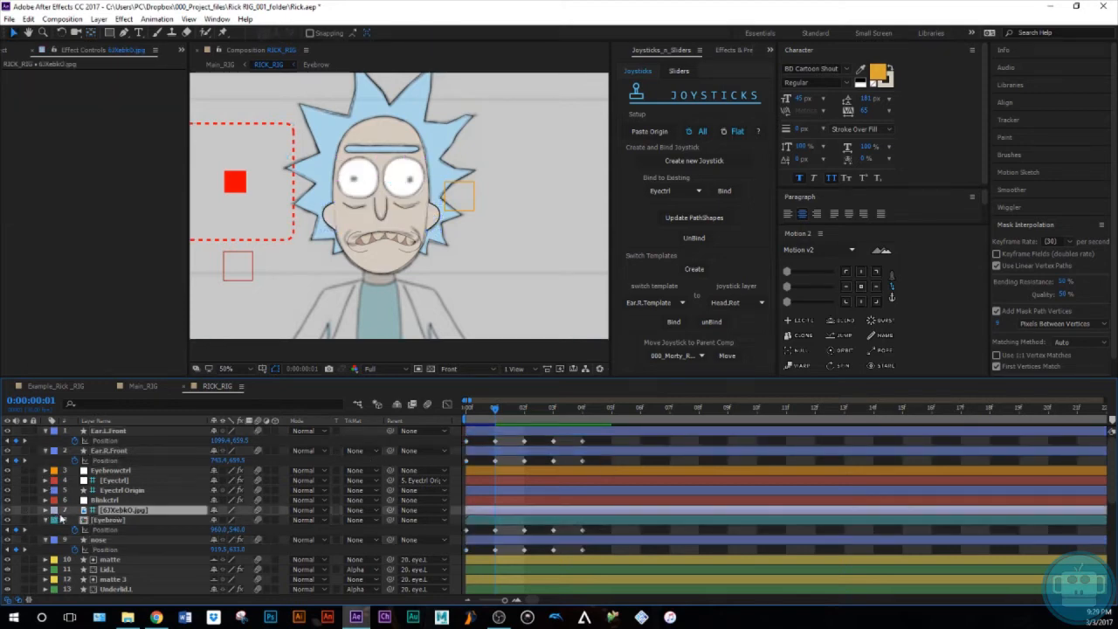
left_click_drag(107, 513, 124, 429)
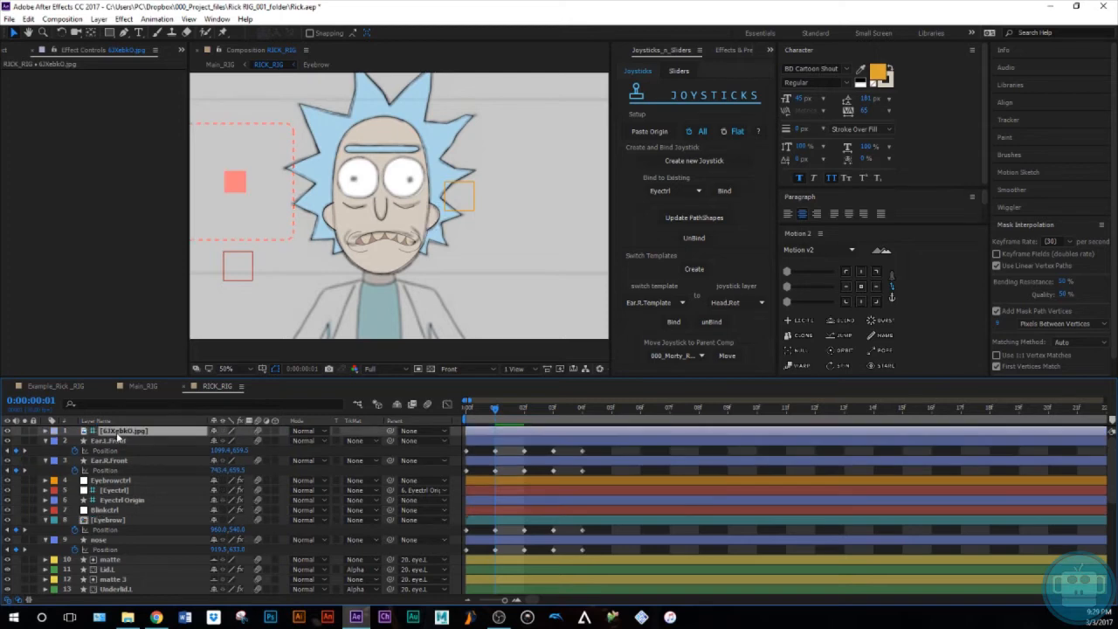
key("Return")
type("front")
key("Return")
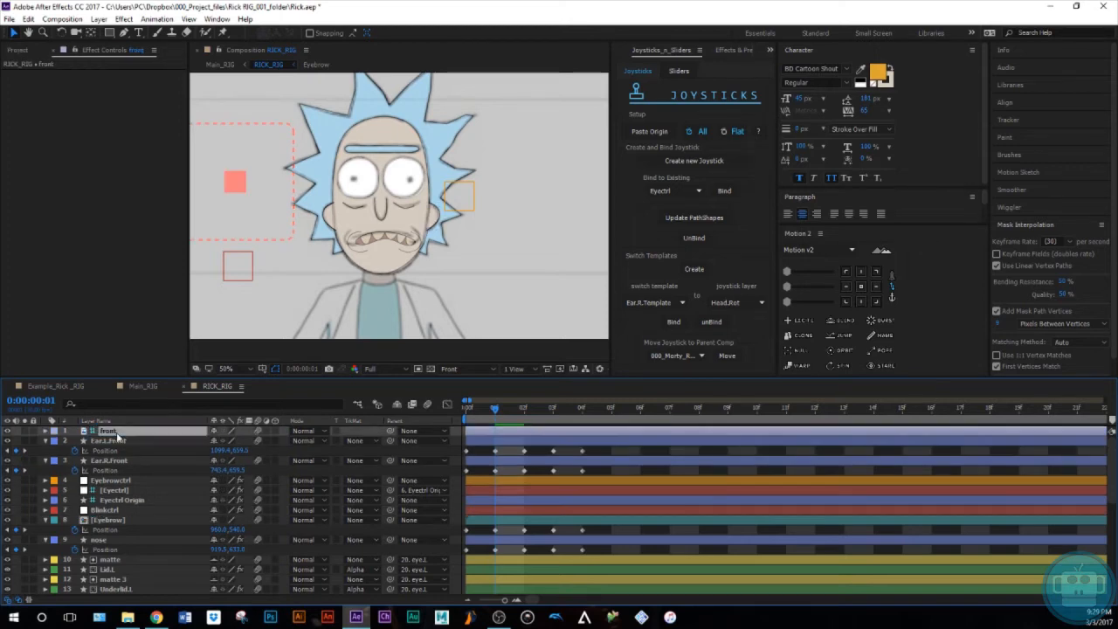
Duplicate the front reference layer, name the copy Profile and hide the front layer.
key("ctrl+d")
key("Return")
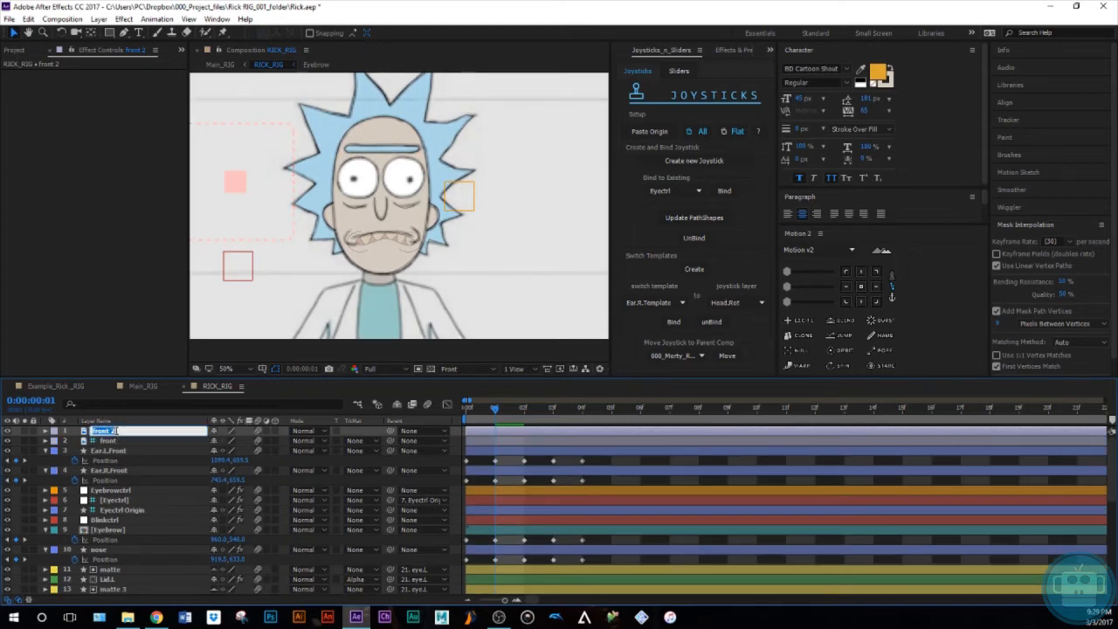
type("F")
type("rofile")
key("Return")
left_click(8, 442)
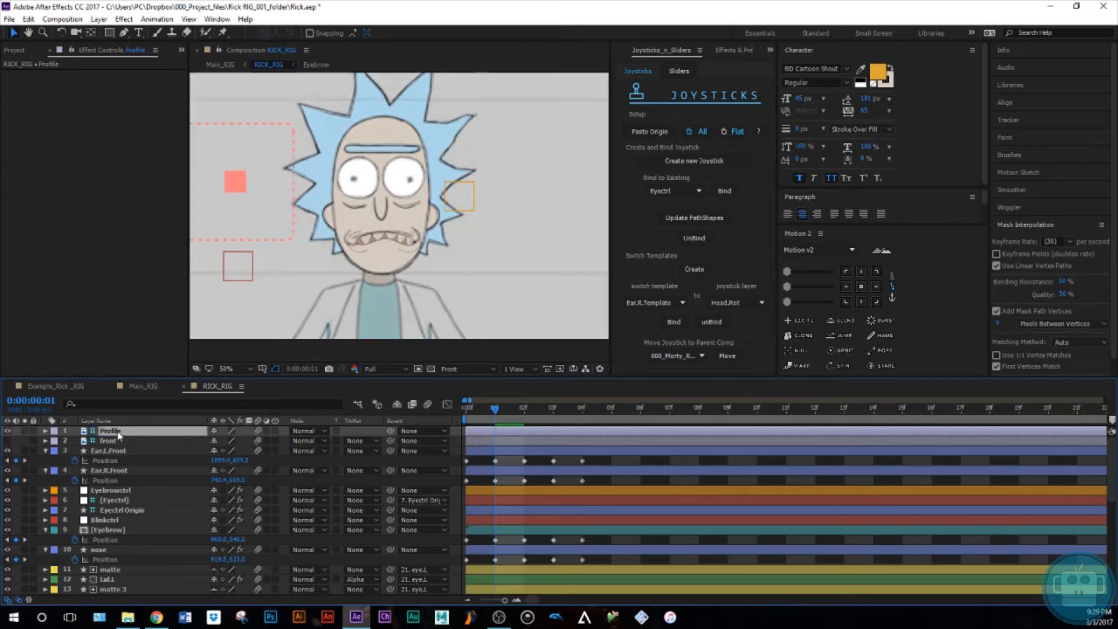
Shift the Profile reference image to the left until its turned-head drawing overlaps the rigged face.
key("shift+Left")
key("shift+Left")
key("shift+Left")
key("shift+Left")
key("shift+Left")
key("shift+Left")
key("shift+Left")
key("shift+Left")
key("shift+Left")
key("shift+Left")
key("shift+Left")
key("shift+Left")
key("shift+Left")
key("shift+Left")
key("shift+Left")
key("shift+Left")
key("shift+Left")
key("shift+Left")
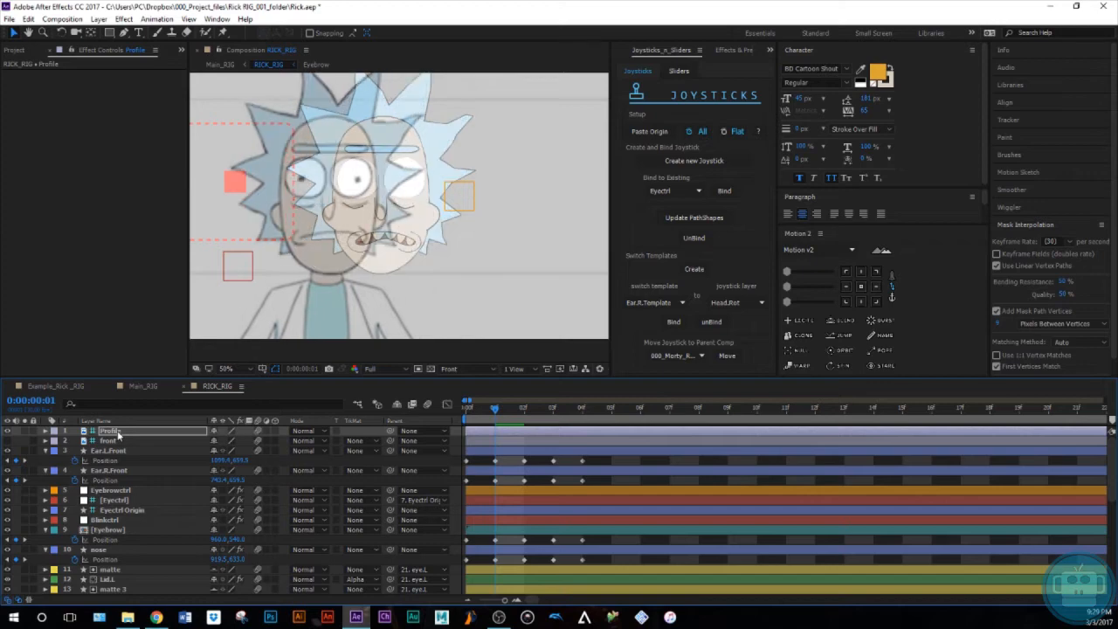
left_click(456, 247)
left_click_drag(457, 247, 249, 253)
left_click_drag(526, 255, 342, 253)
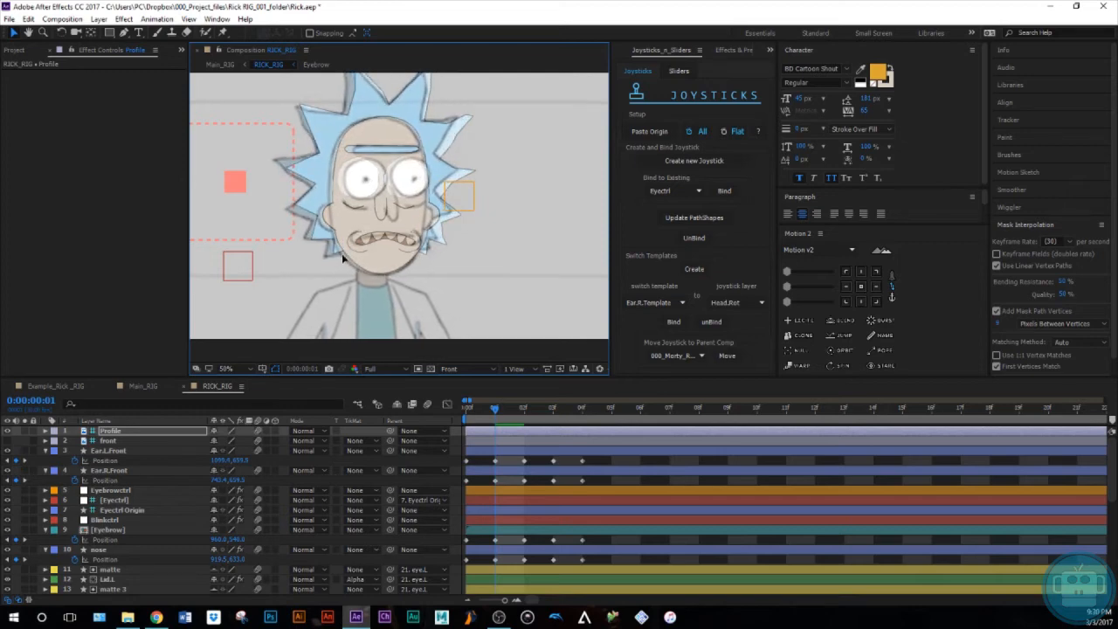
left_click_drag(522, 263, 343, 259)
left_click_drag(522, 258, 404, 258)
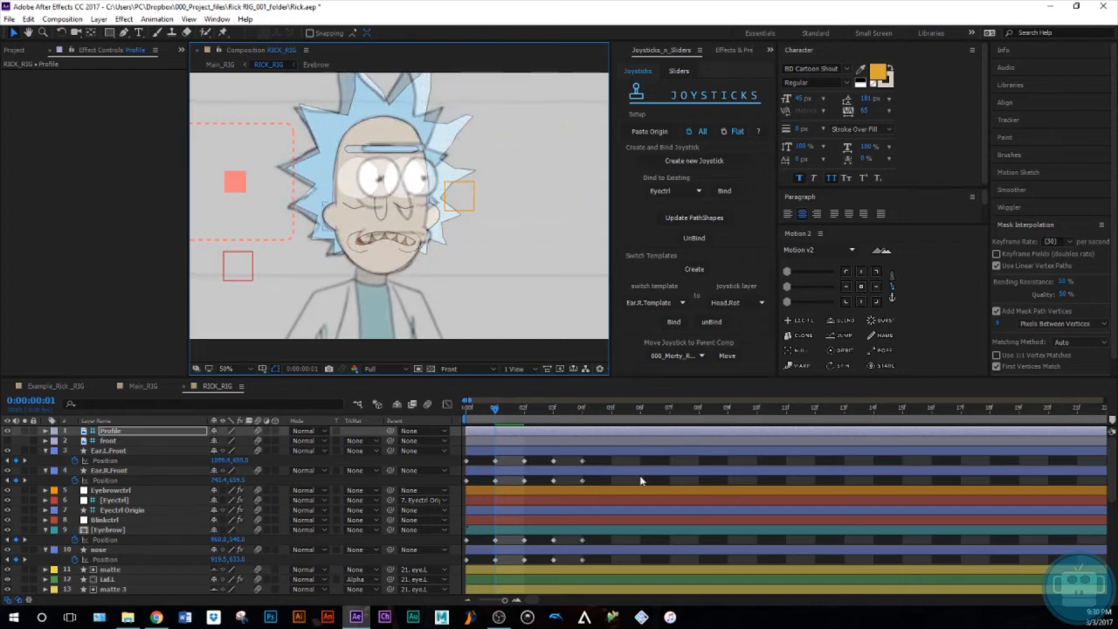
Collapse the properties of the eye.L layer and return the current time to frame 0.
scroll(249, 507, "down", 4)
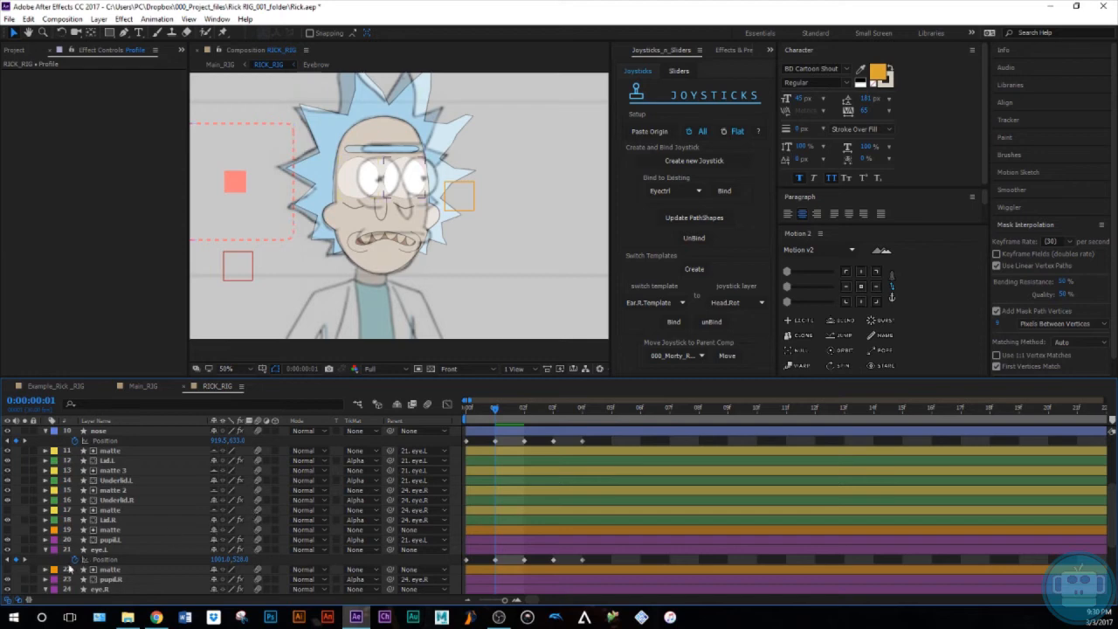
left_click(46, 550)
left_click_drag(494, 418, 463, 420)
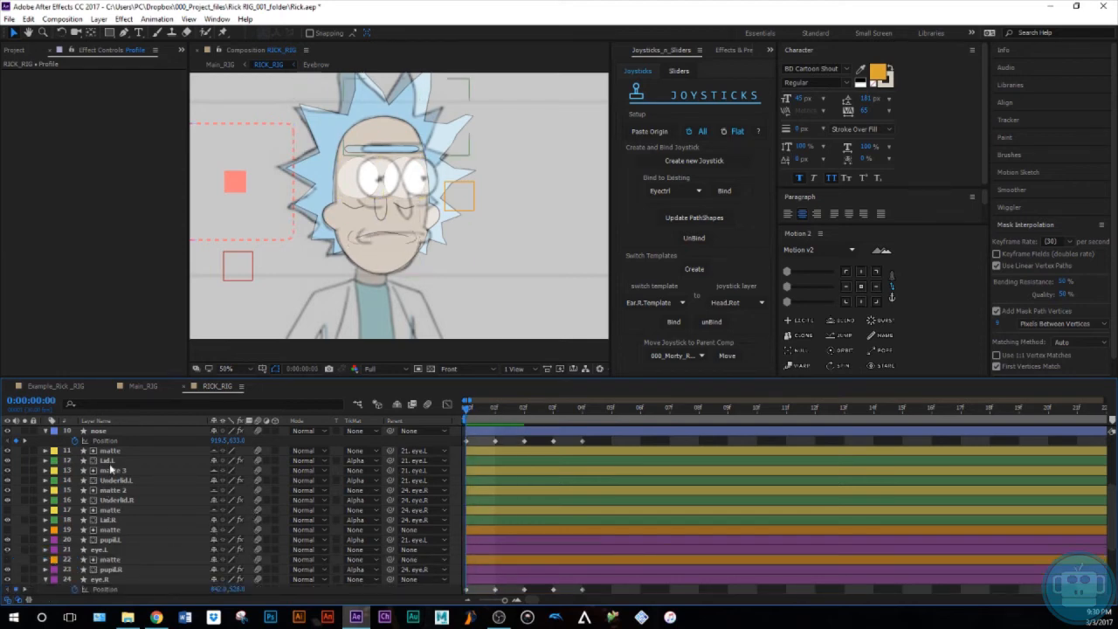
left_click(111, 452)
left_click(116, 542, "shift")
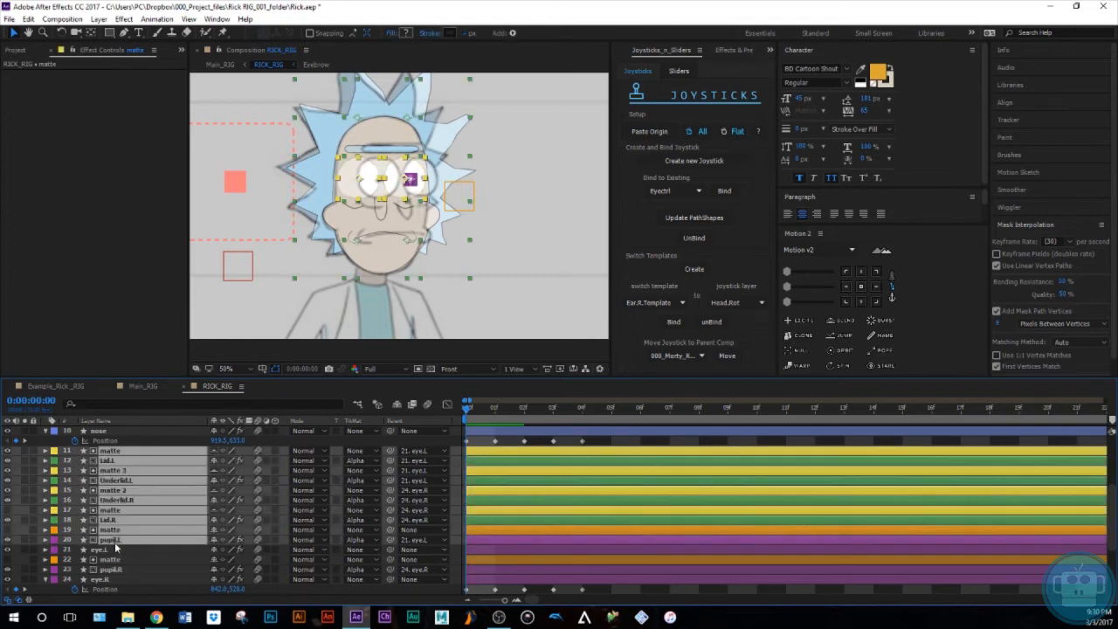
key("p")
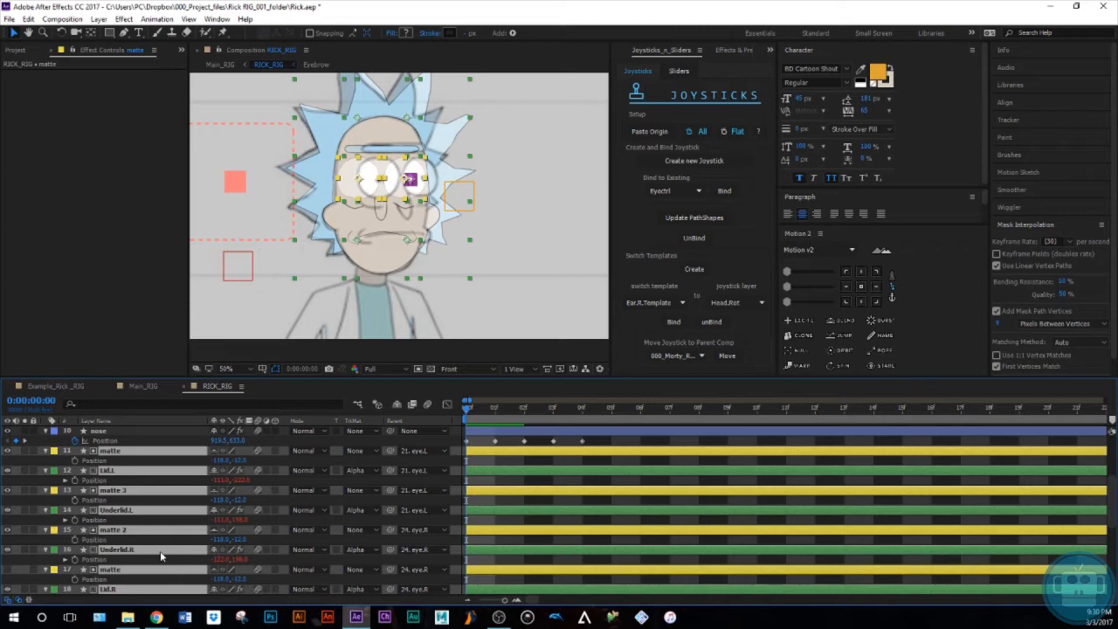
key("p")
Collapse the properties of the eye.R layer.
left_click(125, 568)
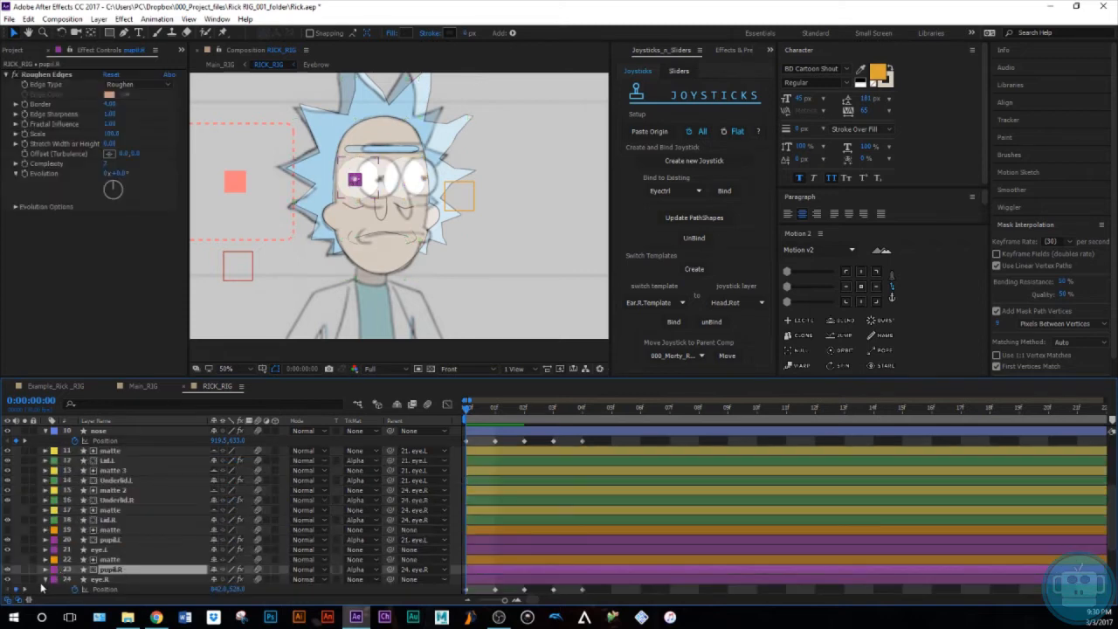
left_click(41, 585)
left_click(45, 580)
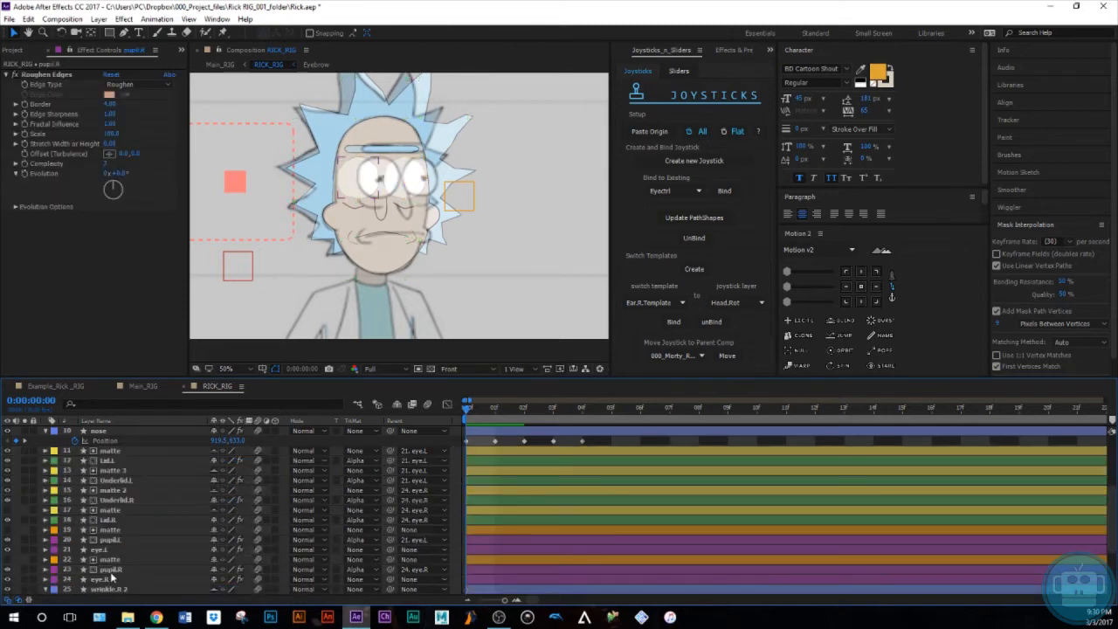
Detach the pupil.L and pupil.R layers from their eye parents by setting their parent to None, and deselect them.
left_click(111, 569)
left_click(112, 538, "ctrl")
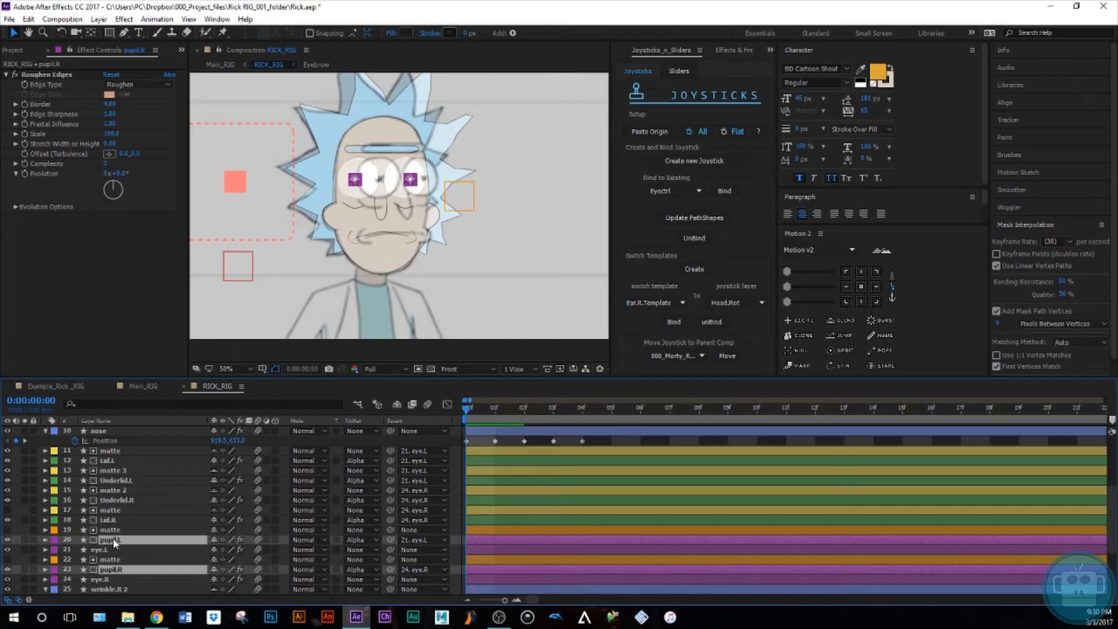
key("p")
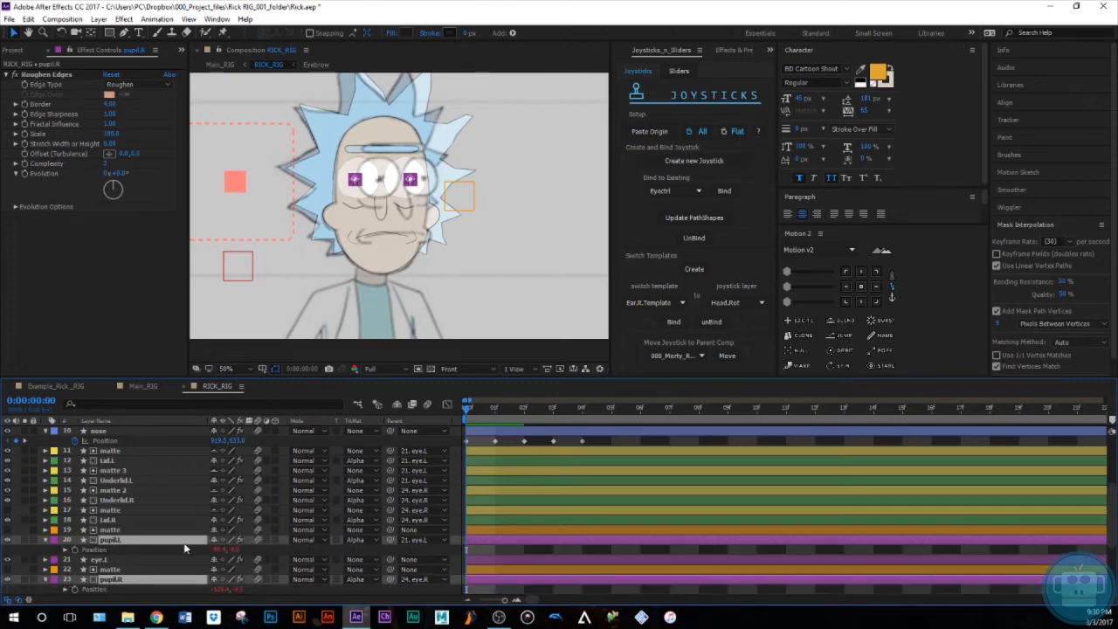
left_click(409, 541)
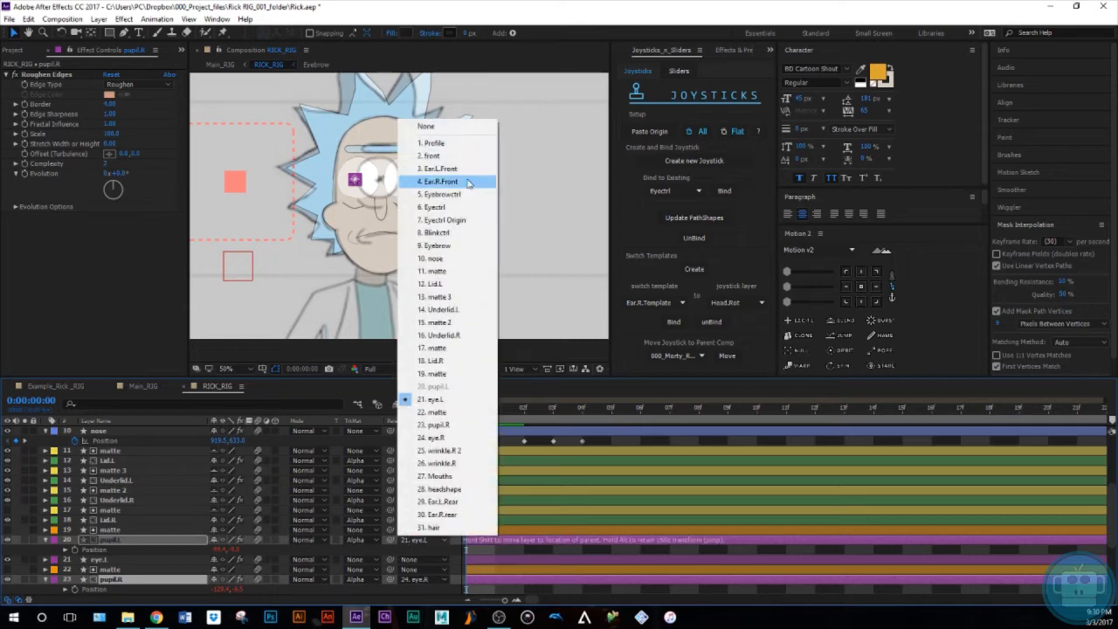
left_click(428, 122)
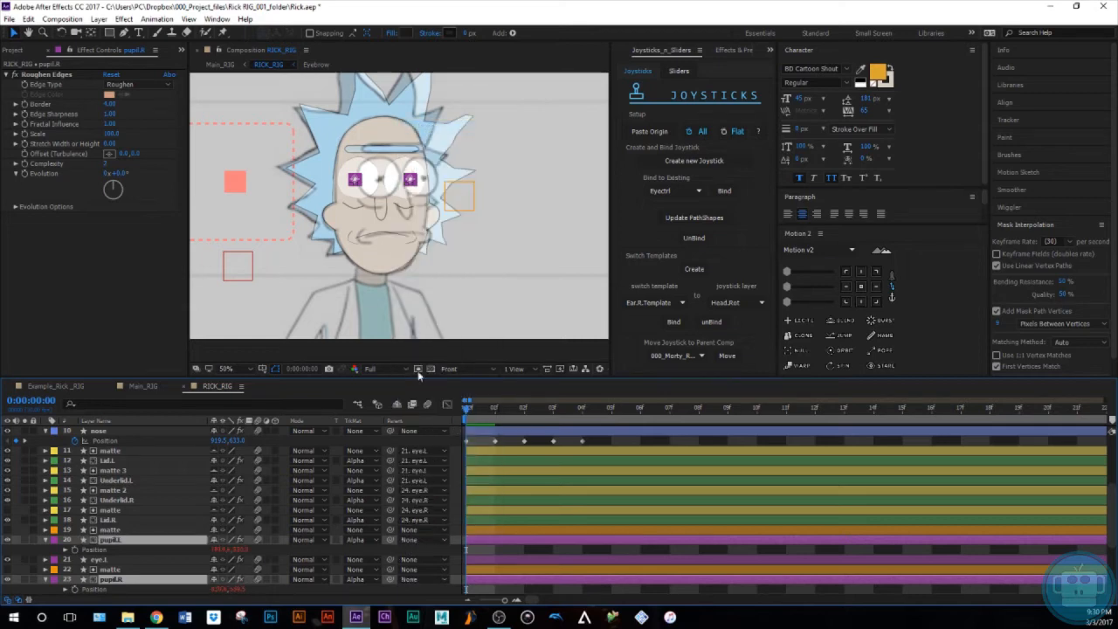
left_click(482, 551)
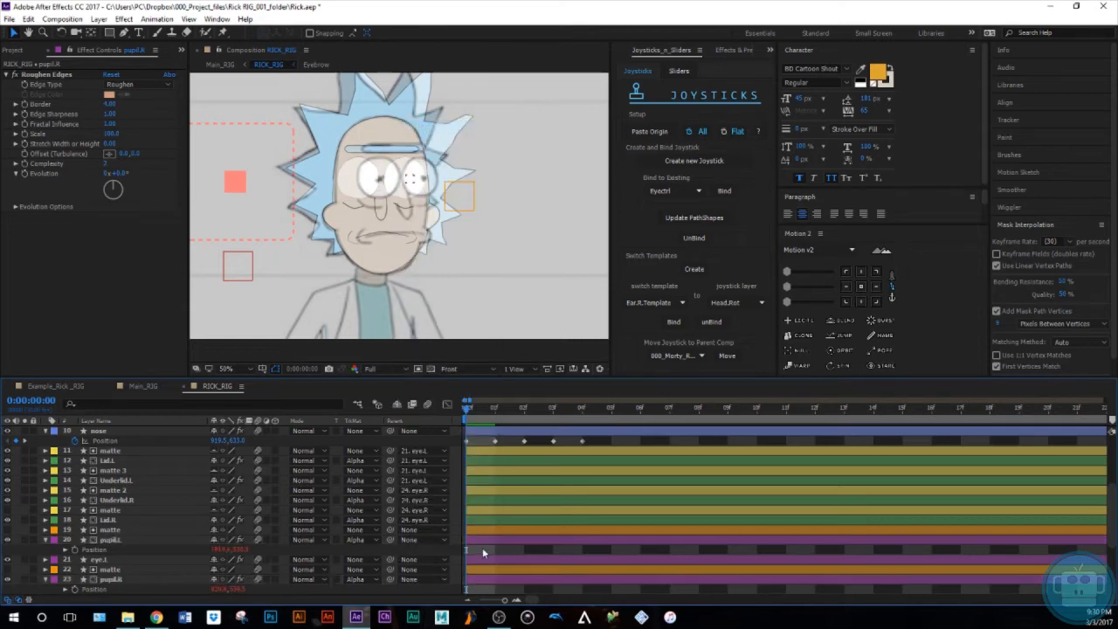
Collapse the Position properties of the pupil.L and pupil.R layers.
left_click(45, 541)
left_click(125, 541)
left_click(45, 571)
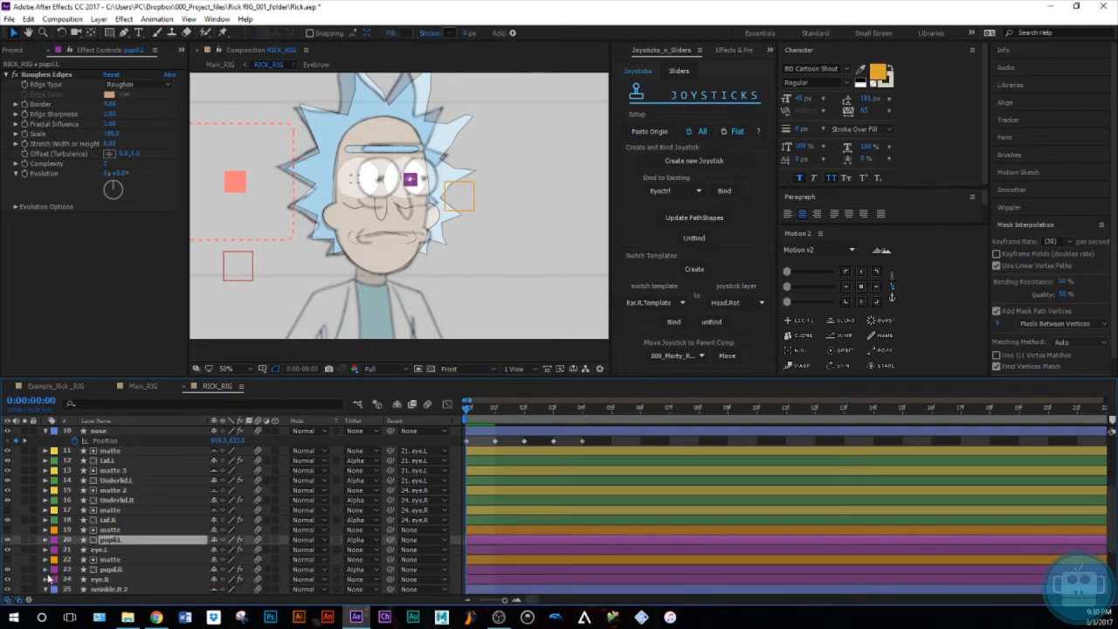
Check the pupil.R layer by toggling its visibility and examining the eyes at 100% zoom.
left_click(126, 569)
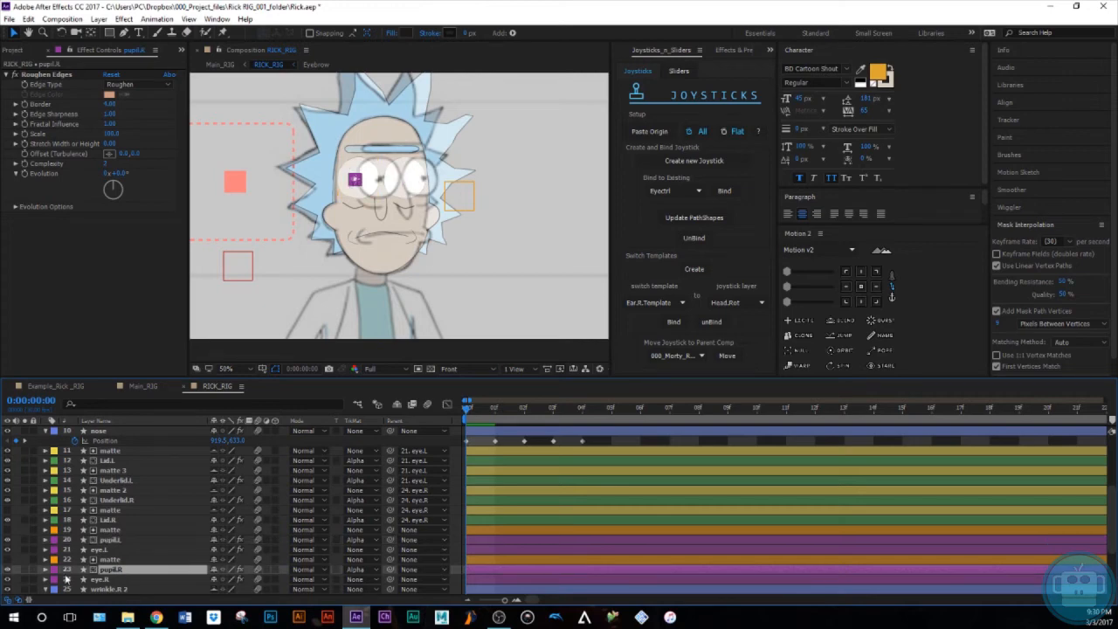
left_click(8, 570)
left_click(8, 571)
scroll(319, 218, "up", 2)
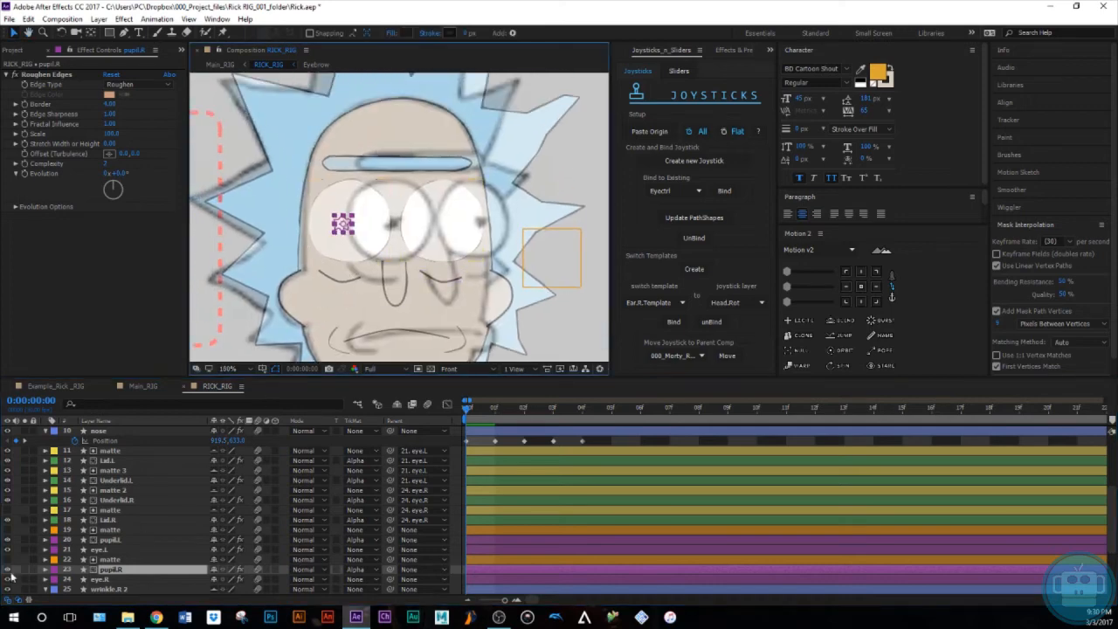
left_click(9, 571)
Hide the visible eyelid mattes (matte above Lid.L, matte 3 and matte 2) and check the remaining matte layers.
left_click(105, 472)
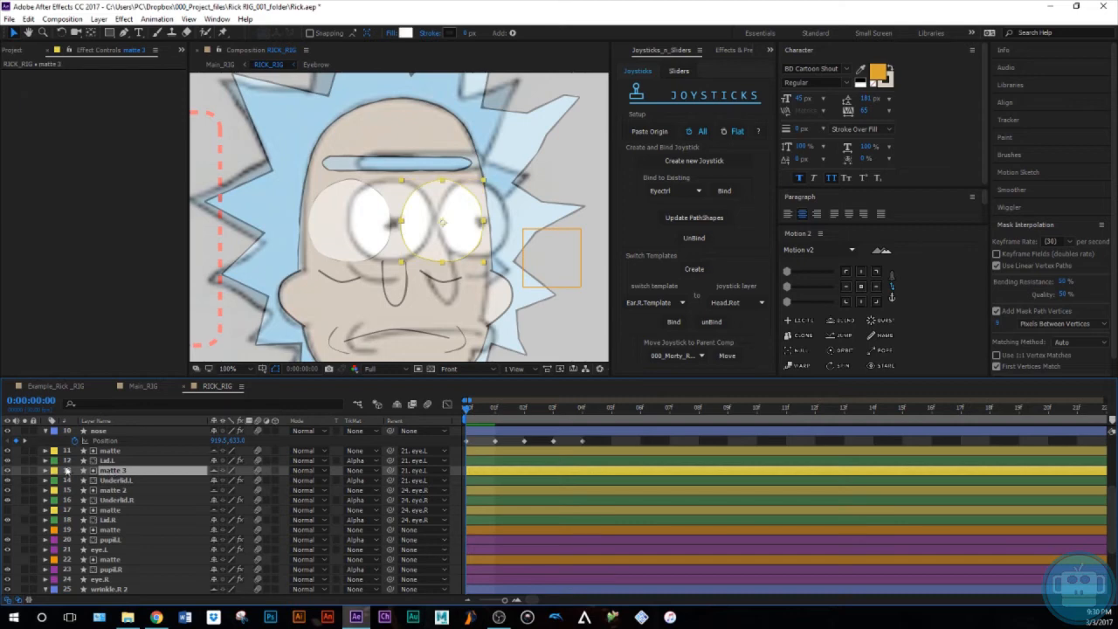
left_click(7, 472)
left_click(111, 490)
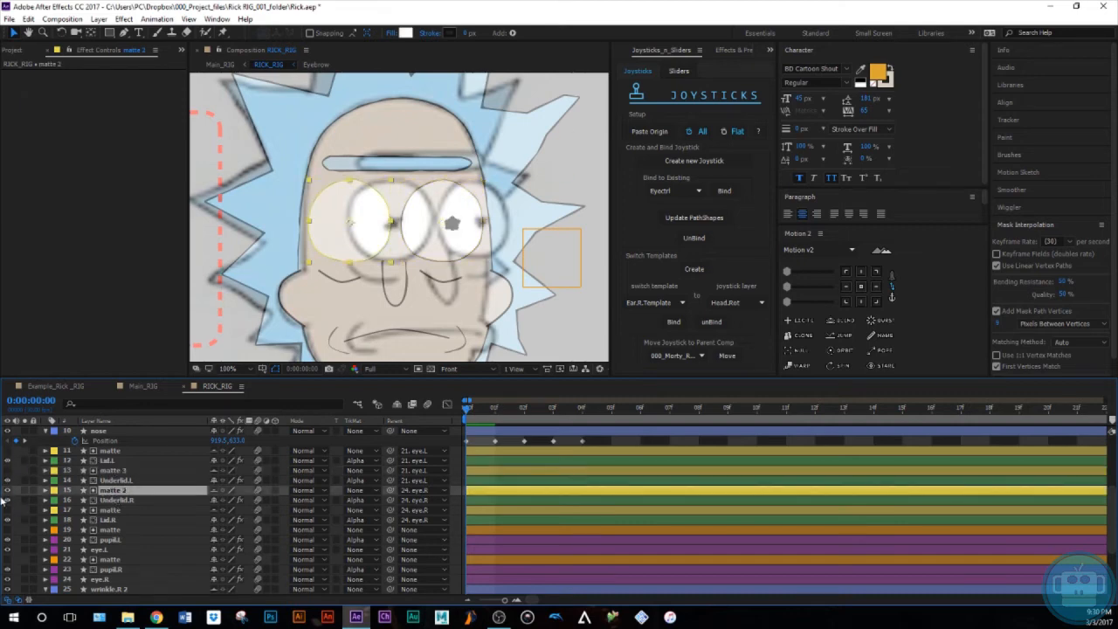
left_click(7, 491)
left_click(108, 511)
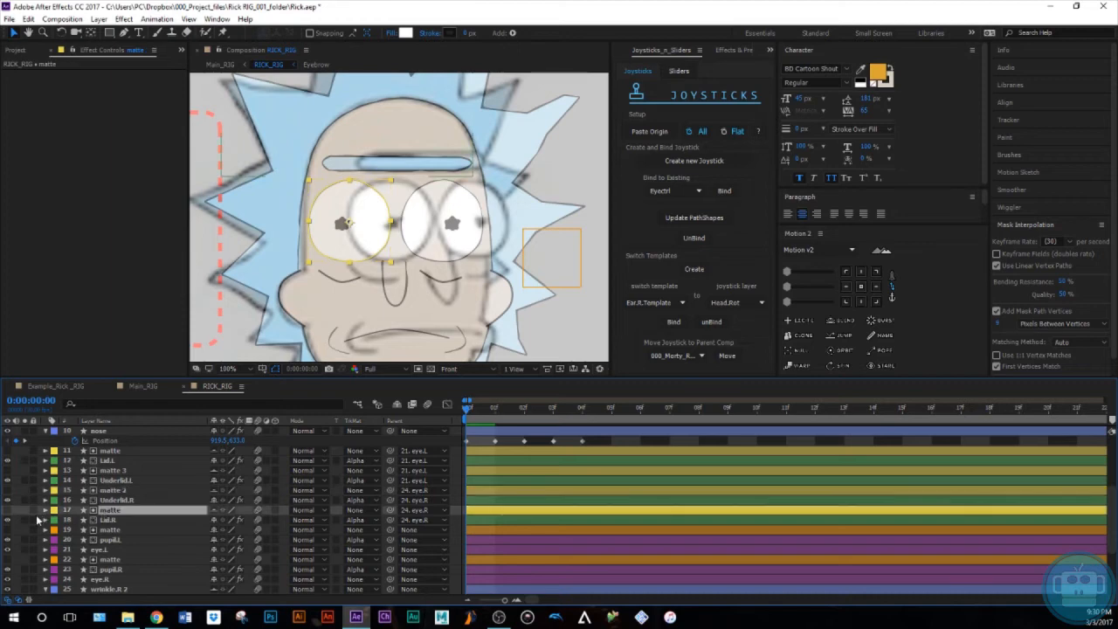
left_click(109, 530)
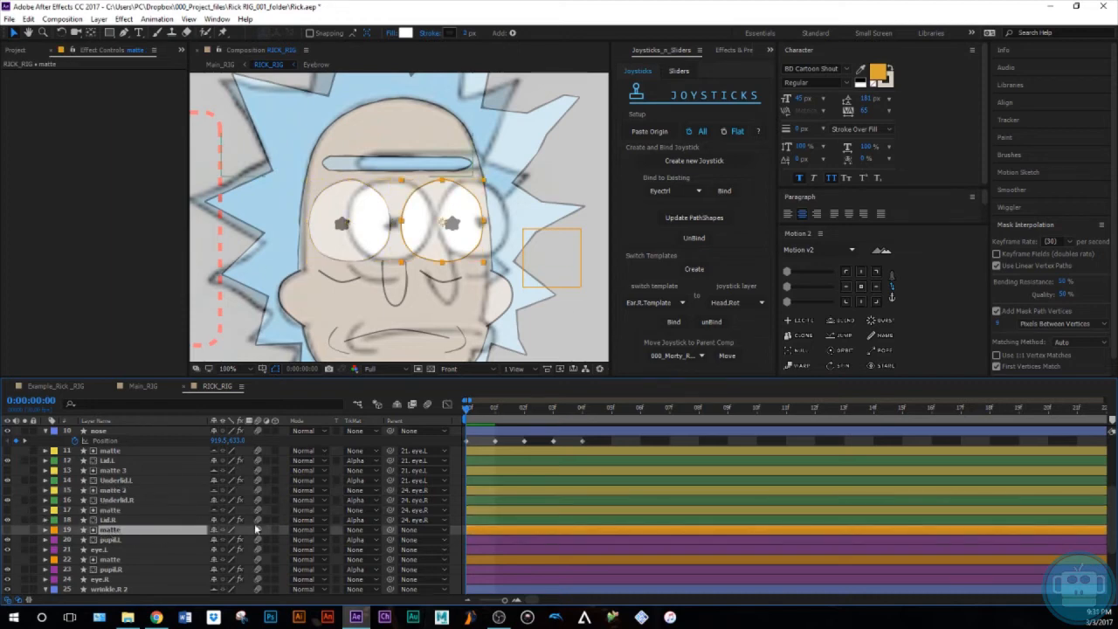
Deselect the matte layer and save the project.
scroll(410, 299, "down", 4)
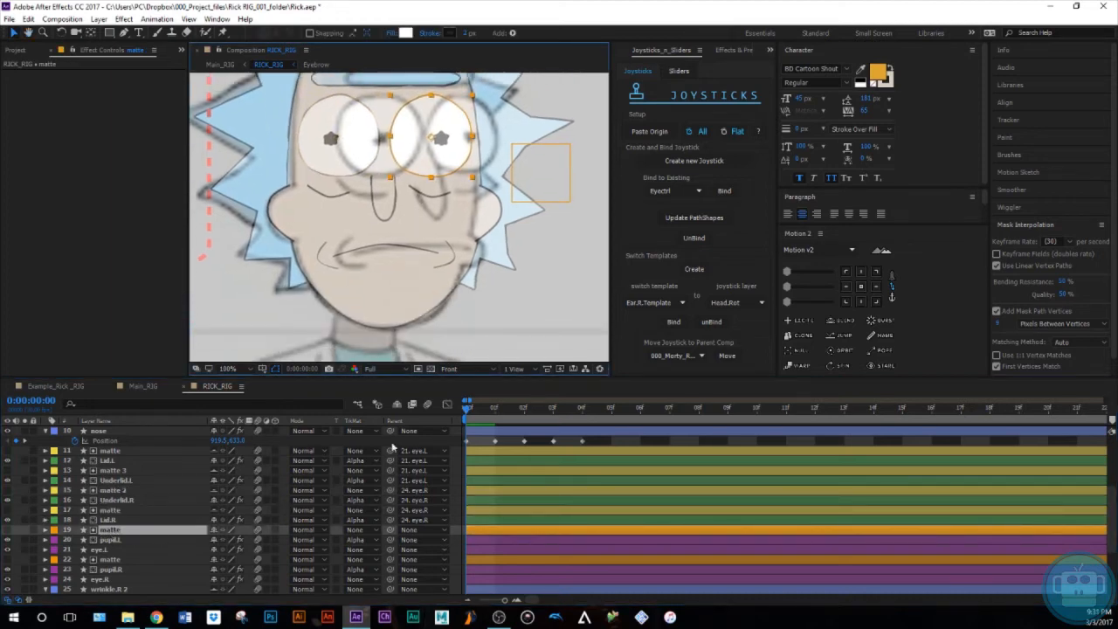
left_click(517, 446)
key("ctrl+s")
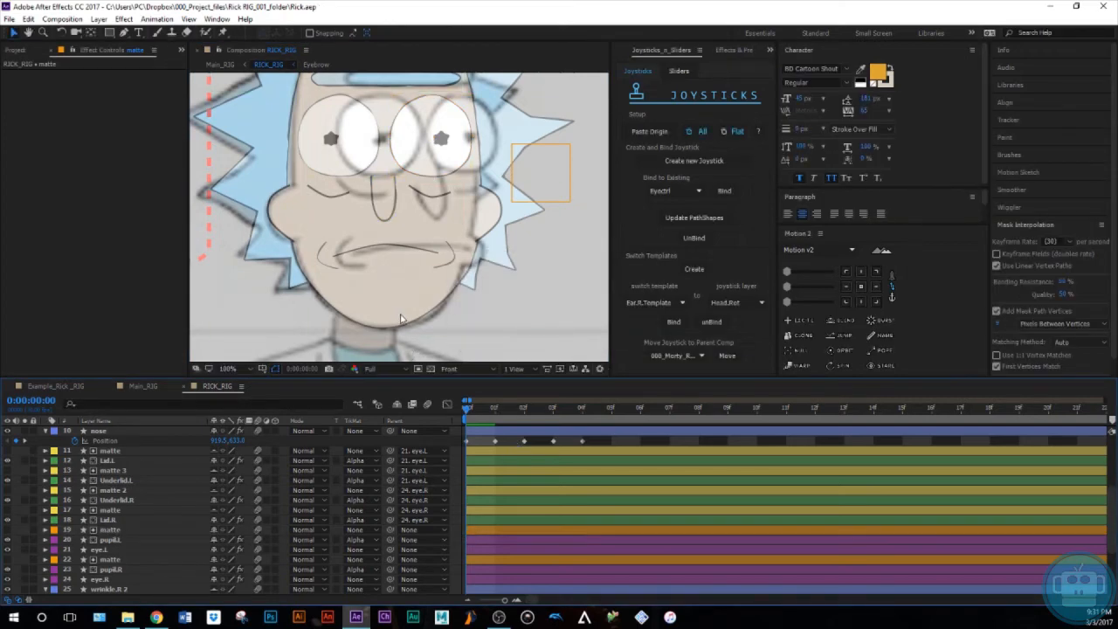
Advance to frame 1 and select the wrinkle.R 2 layer among the keyframed face layers.
left_click_drag(401, 301, 400, 324)
key("Page_Down")
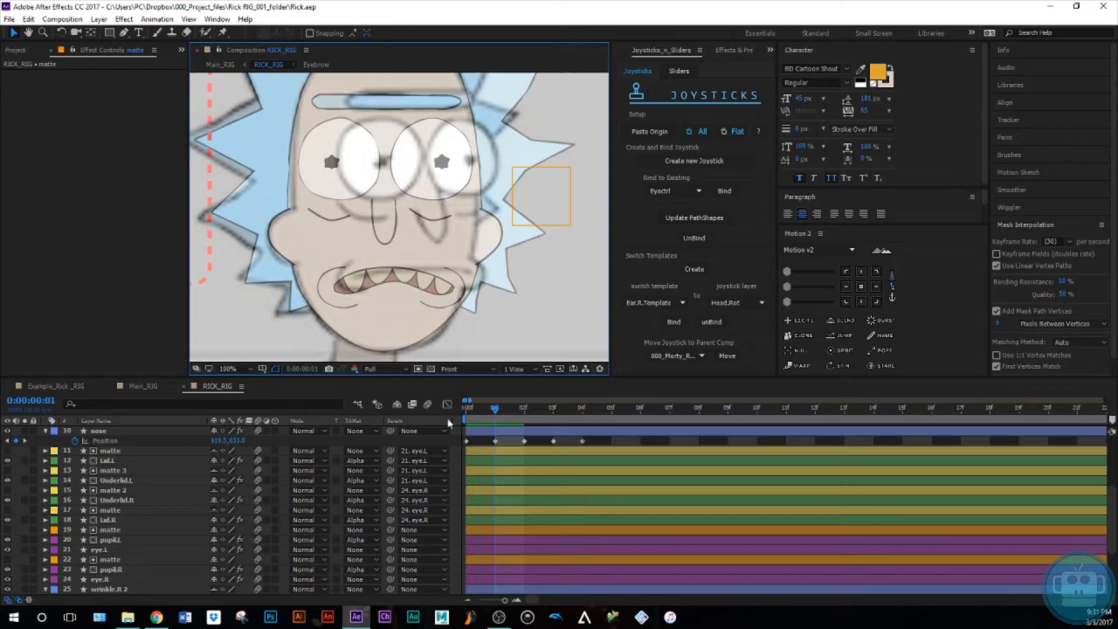
left_click(507, 445)
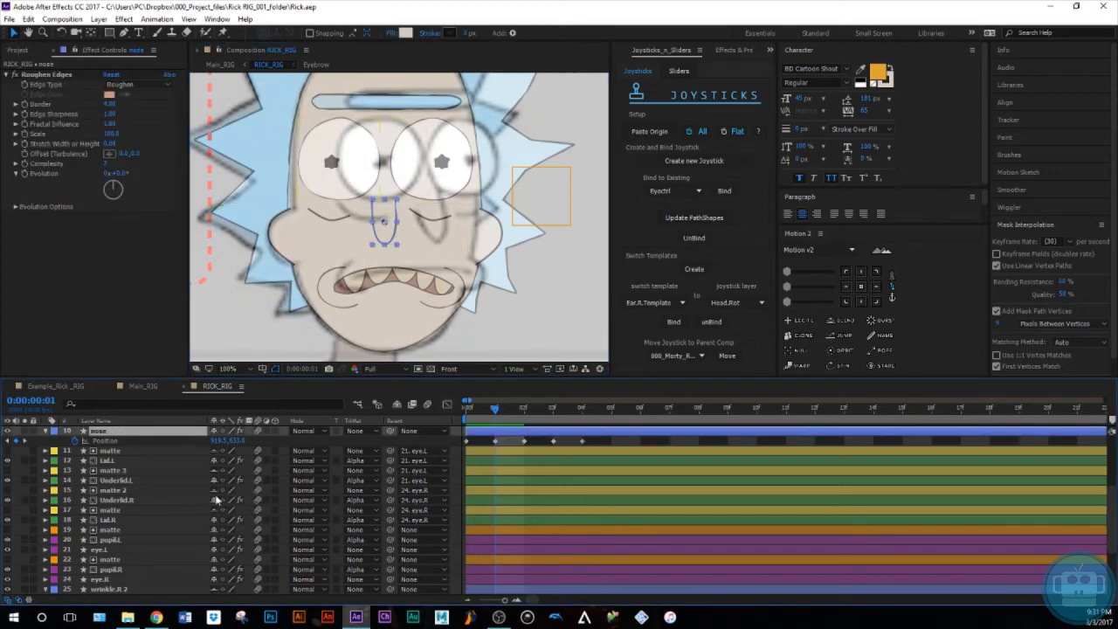
scroll(178, 463, "up", 5)
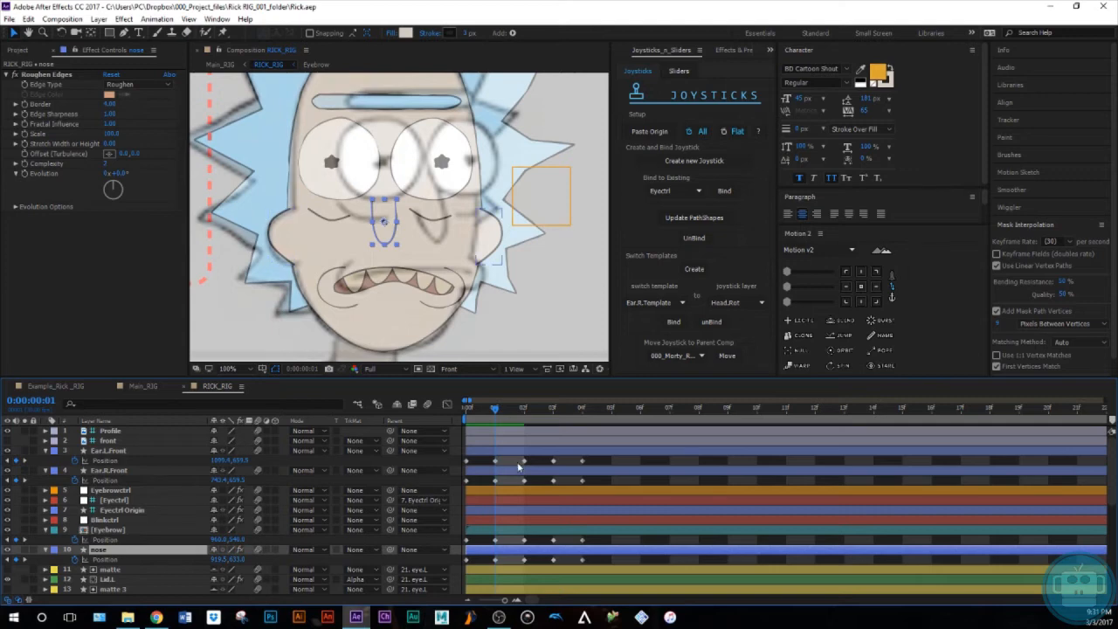
scroll(520, 502, "down", 5)
scroll(520, 507, "down", 3)
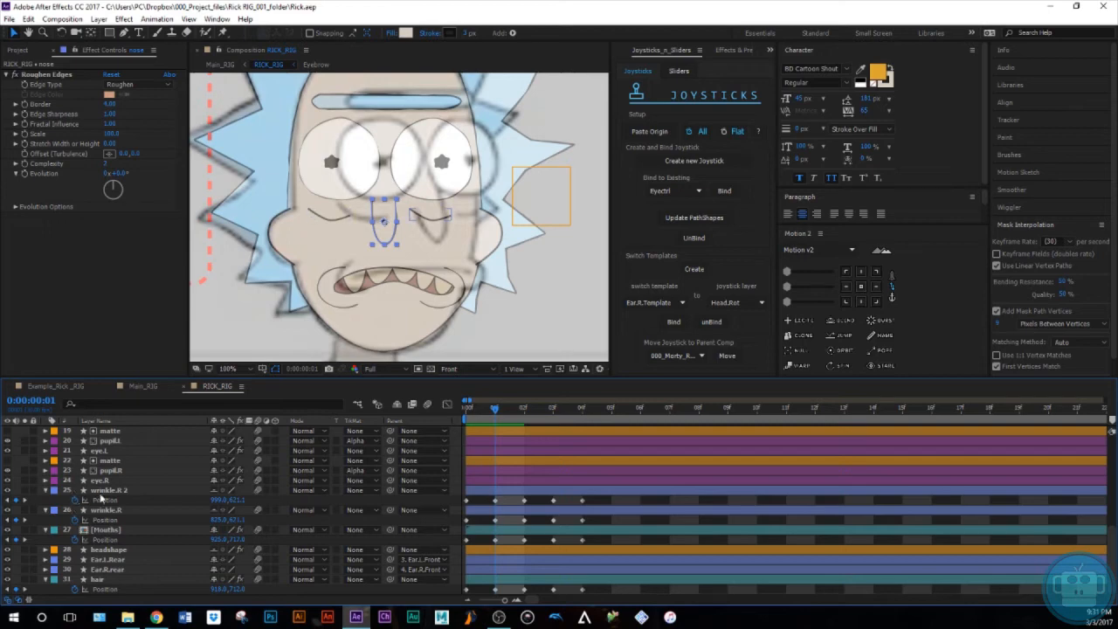
left_click(109, 492)
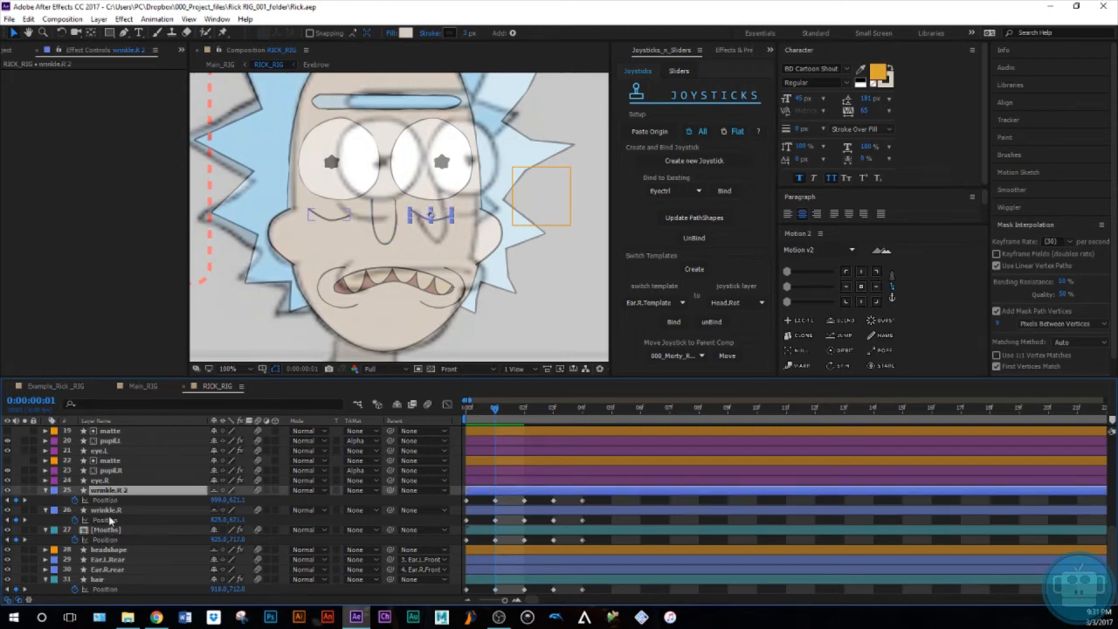
At frame 1, shift the hair layer 50 px toward the left of the face.
left_click(486, 579)
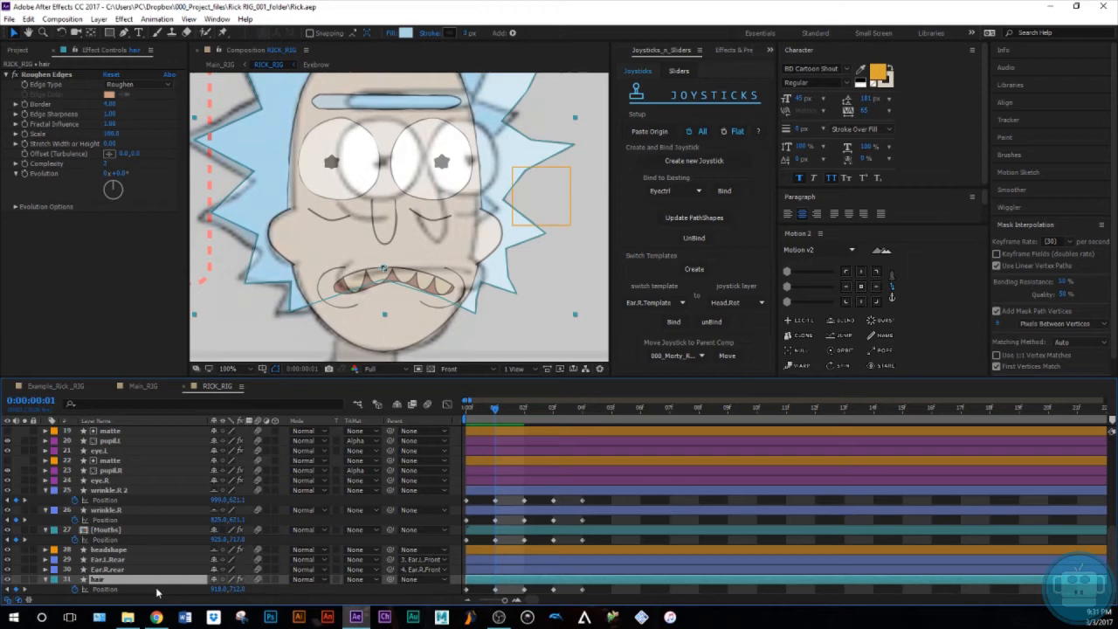
key("shift+Left")
key("shift+Left")
key("shift+Left")
key("shift+Left")
key("shift+Left")
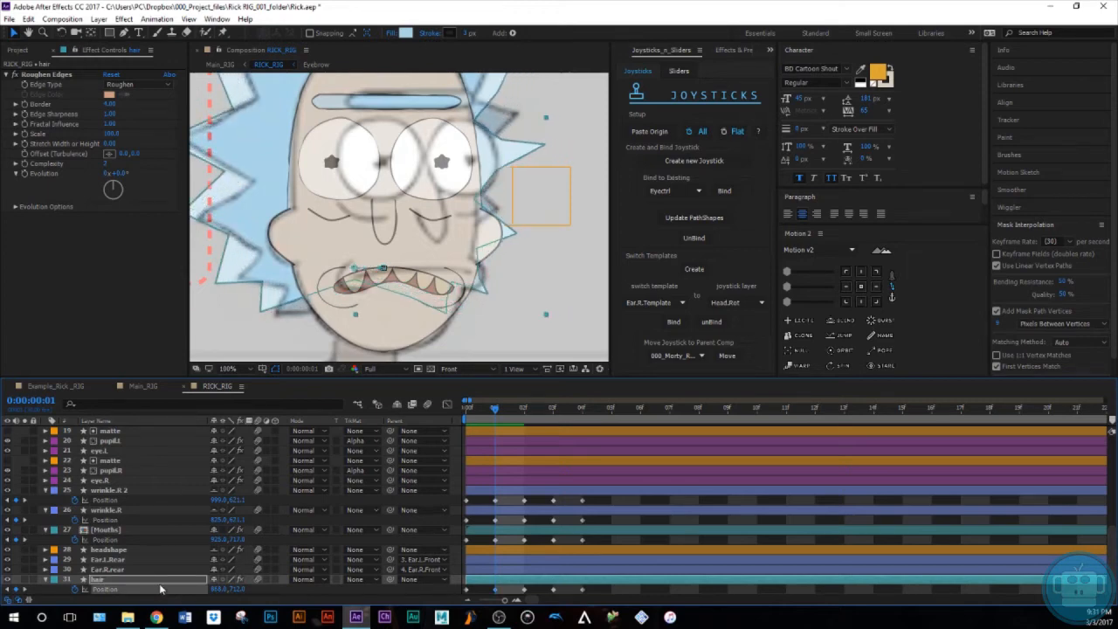
Keyframe the hair layer's Scale at frame 0, and at frame 1 narrow its horizontal scale to 84%.
key("shift+s")
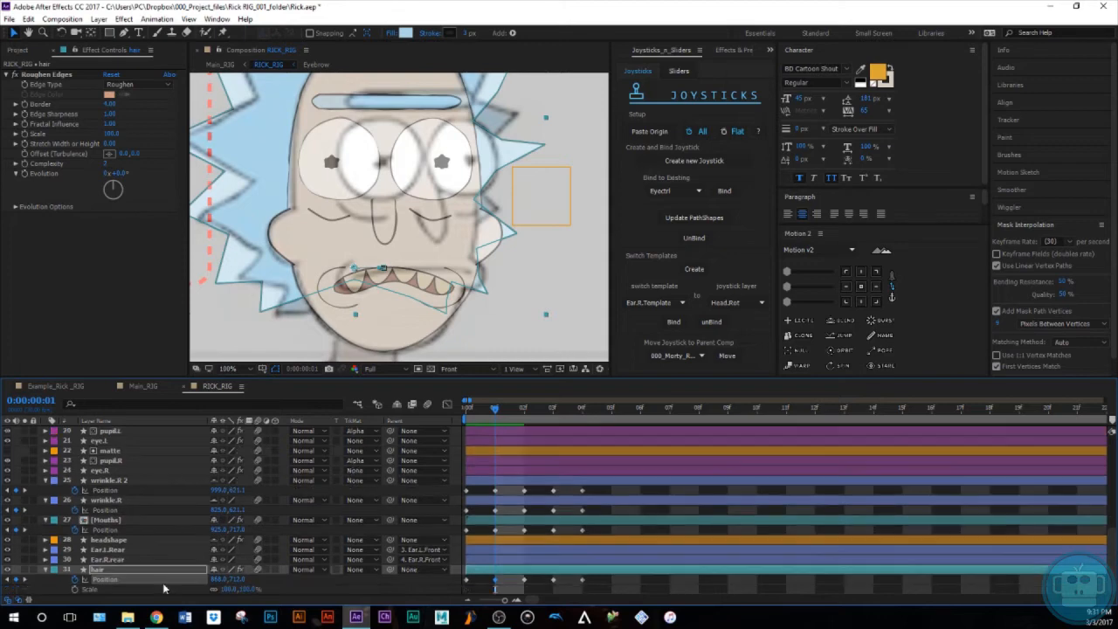
key("Page_Up")
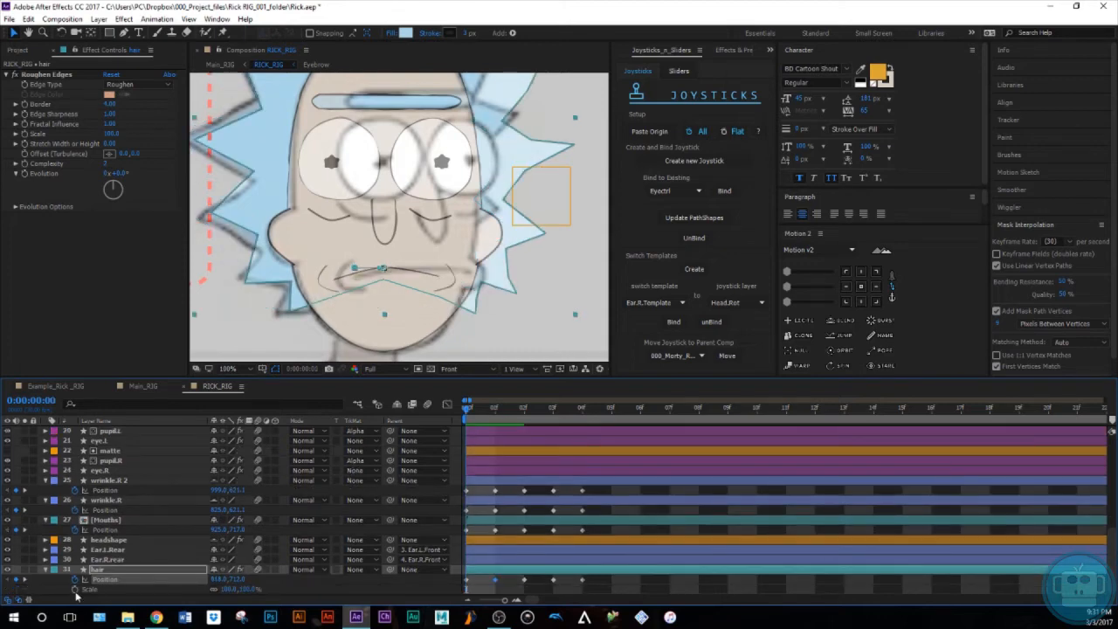
left_click(76, 593)
key("Page_Down")
left_click_drag(225, 593, 216, 592)
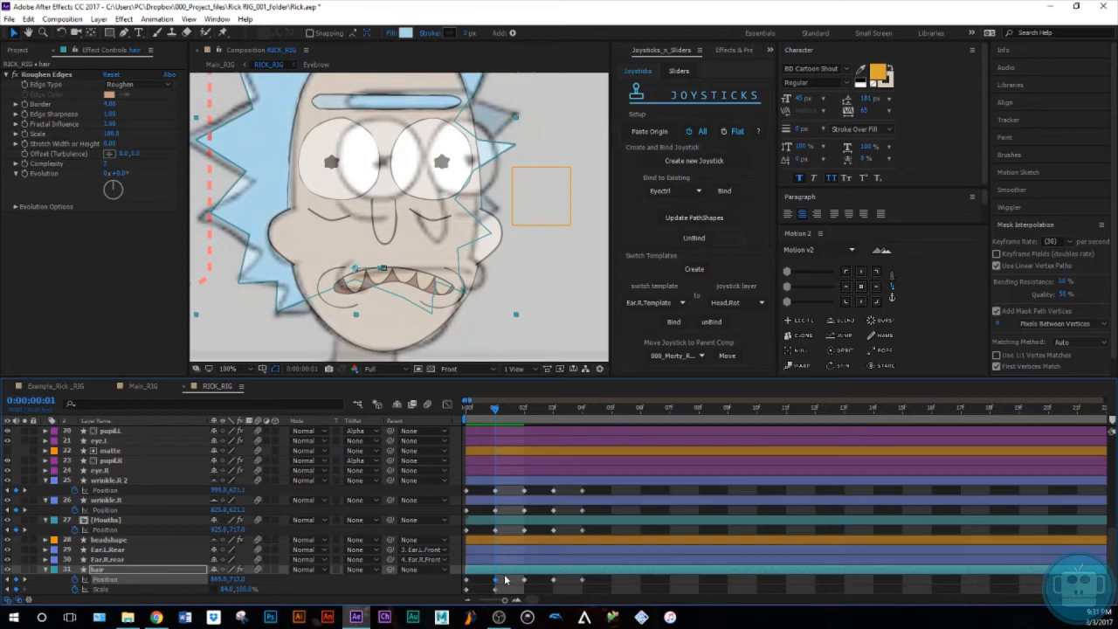
At frame 1, shift the Mouths layer about 60 px right and narrow its horizontal scale to 89%, keeping a 100% Scale keyframe at frame 0.
left_click(502, 526)
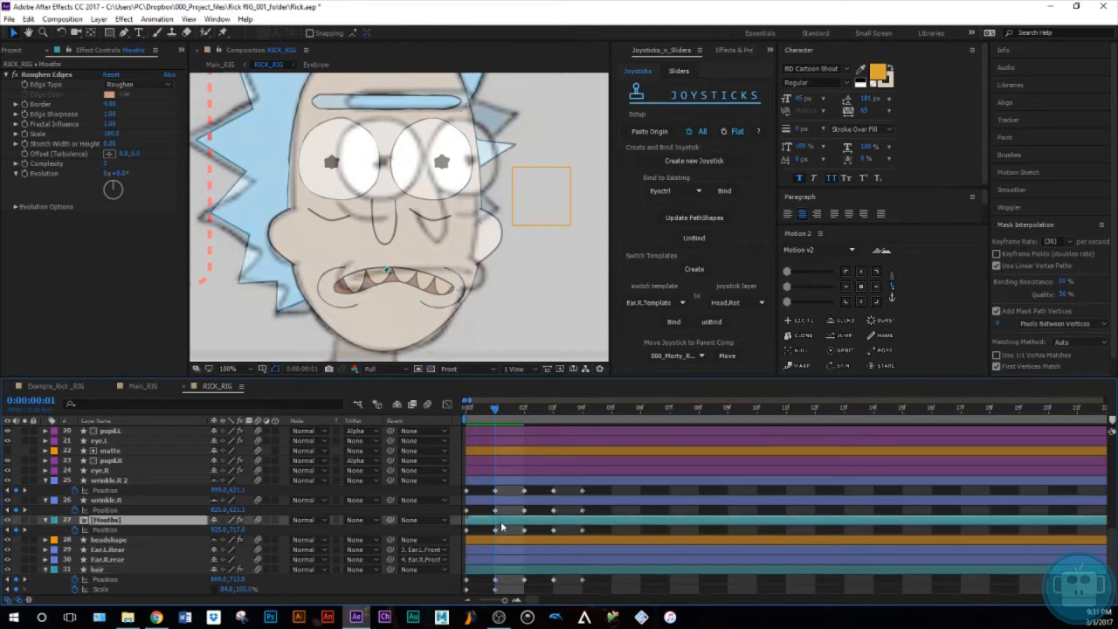
key("Return")
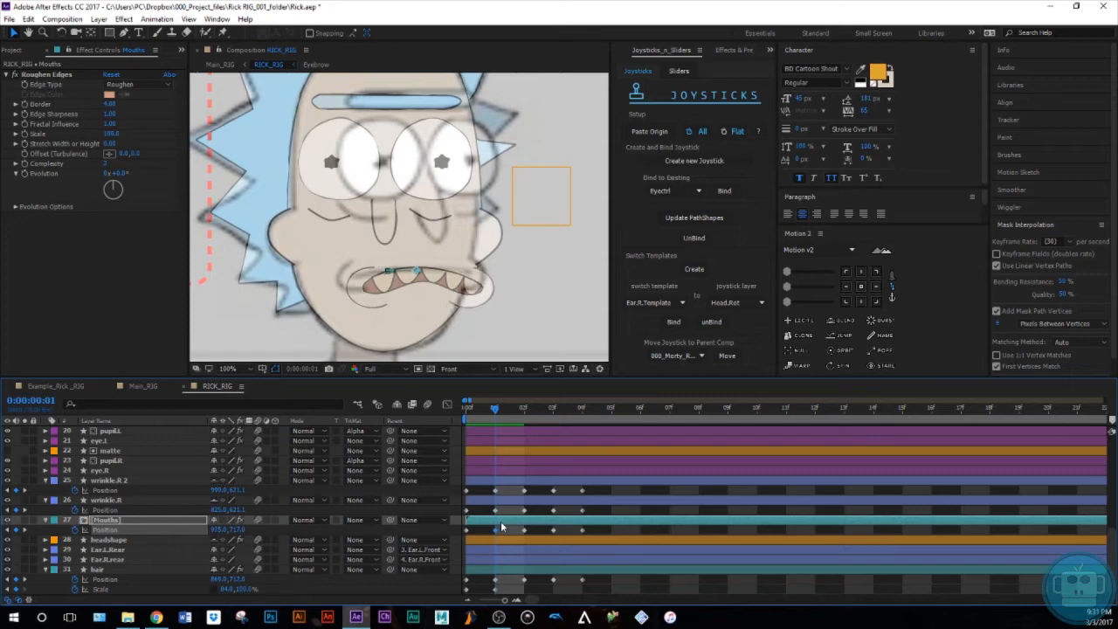
key("s")
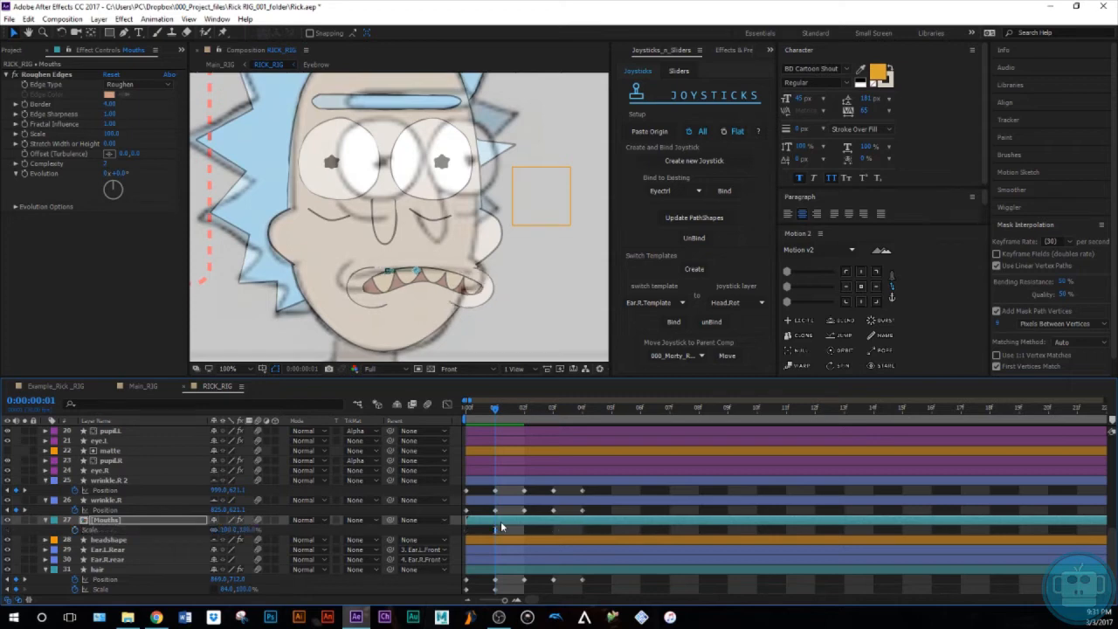
left_click(76, 535)
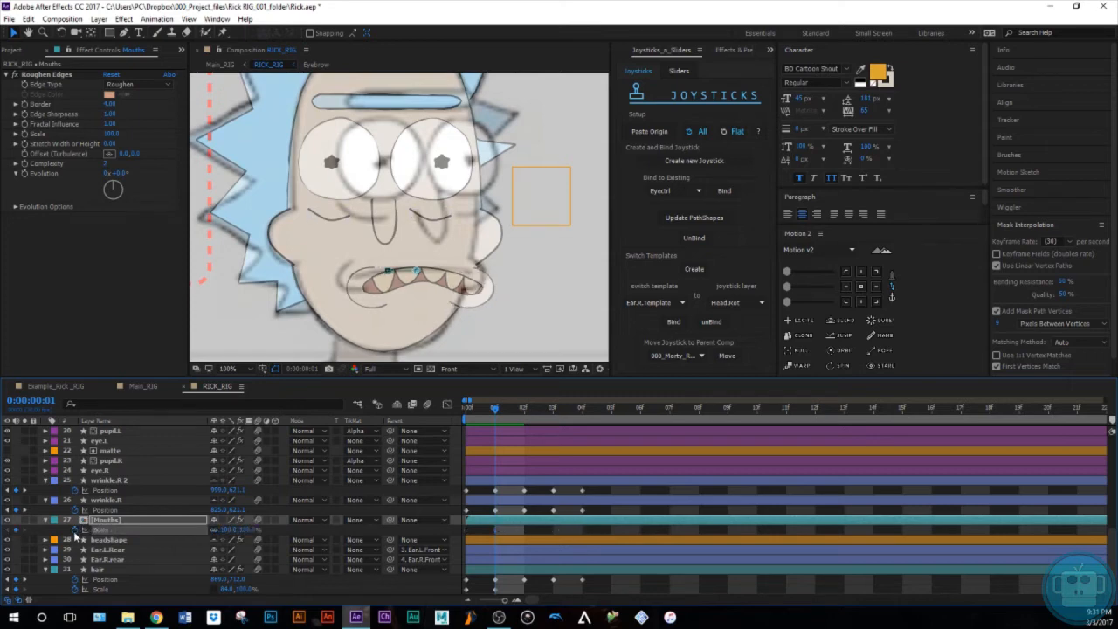
key("Page_Up")
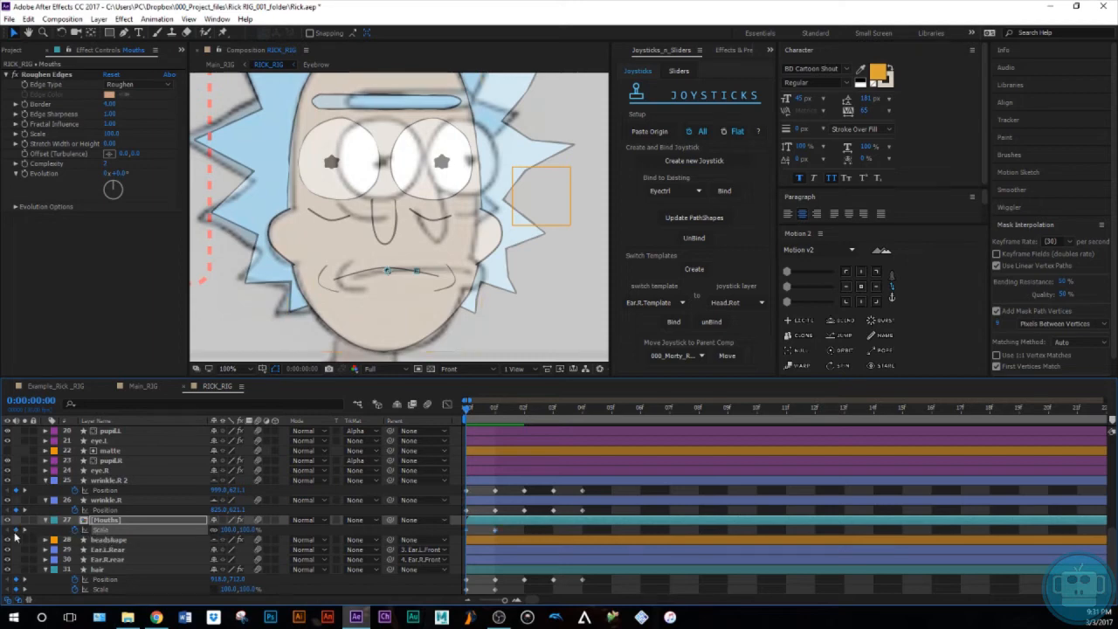
key("Page_Down")
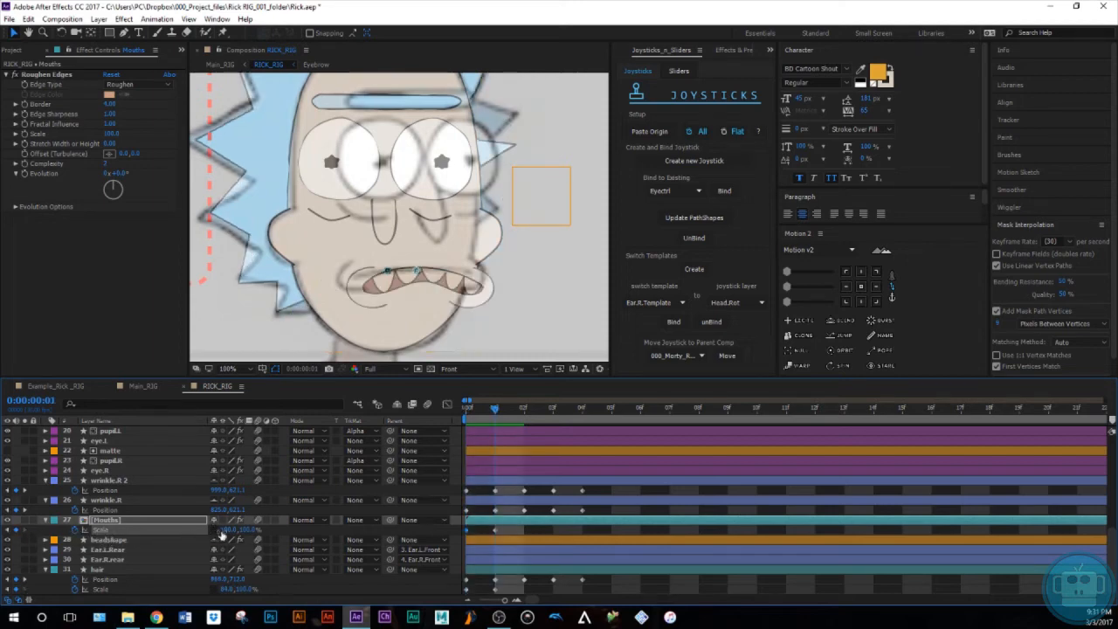
left_click_drag(226, 531, 215, 530)
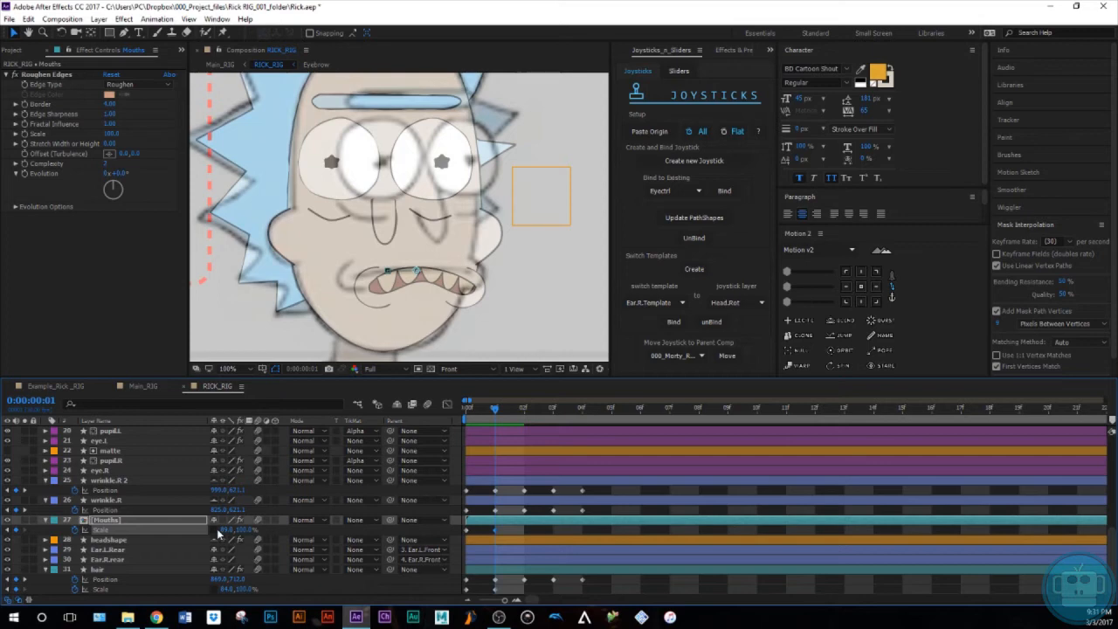
key("shift+Right")
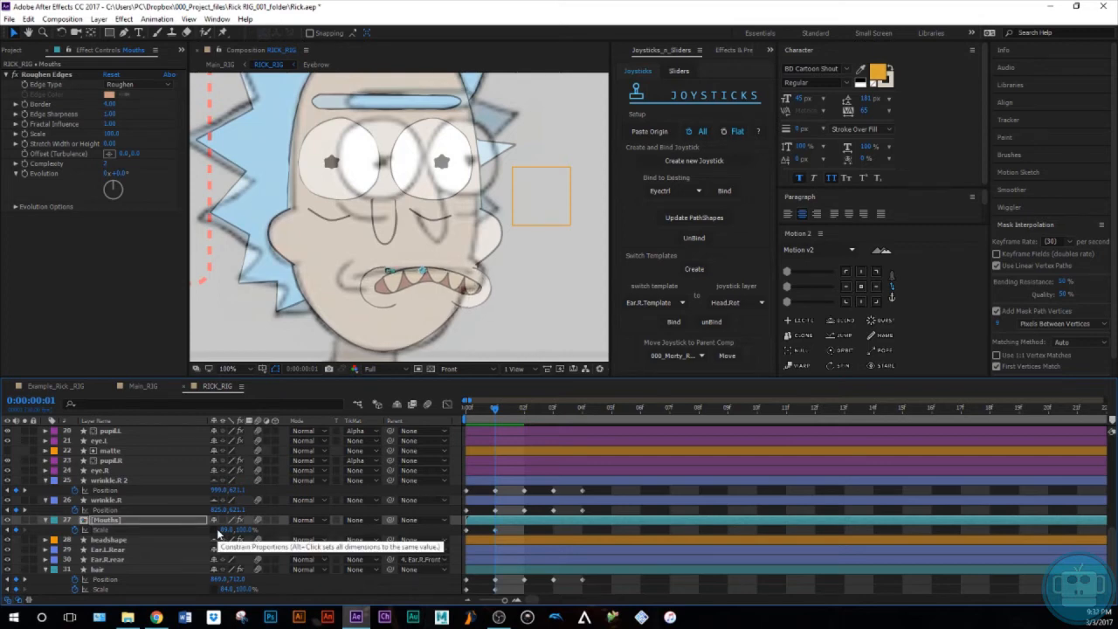
Shift both wrinkle layers, wrinkle.R and wrinkle.R 2, about 70 px to the right at frame 1.
left_click(517, 503)
left_click(512, 484, "shift")
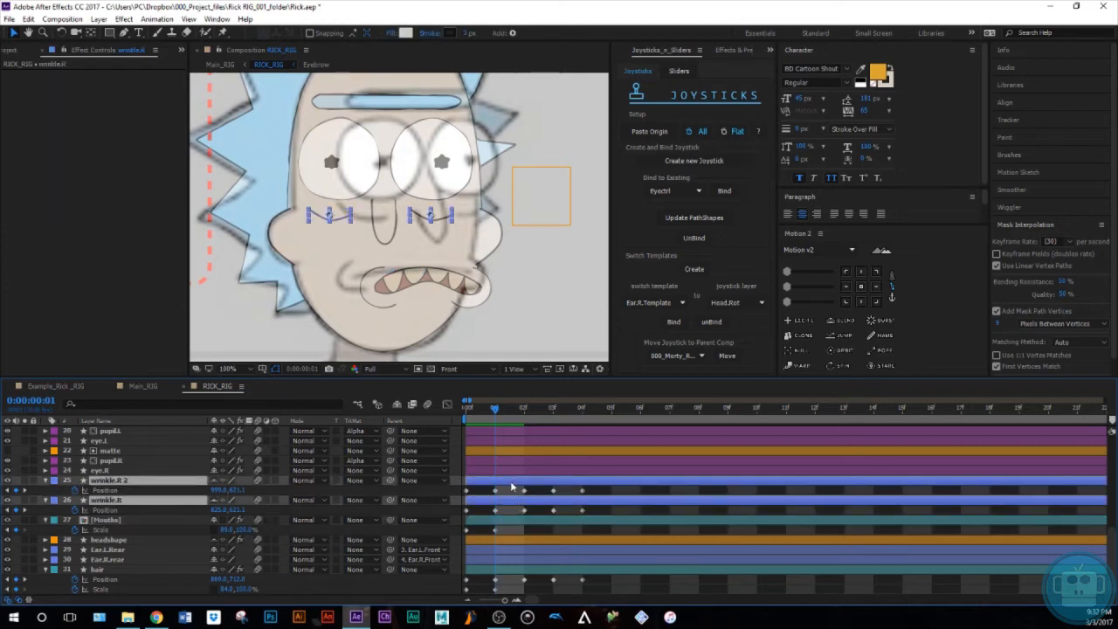
key("shift+Right")
key("shift+Right")
key("shift+Right")
key("shift+Right")
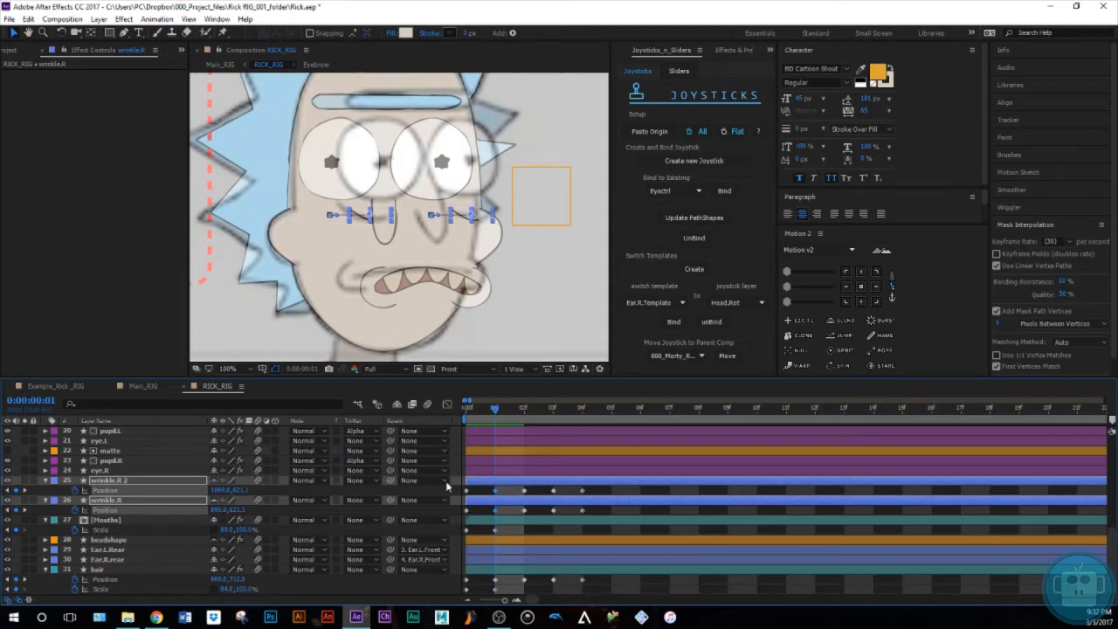
Move the wrinkle.R 2 layer back left to an X position of 1047 at frame 1.
left_click(503, 485)
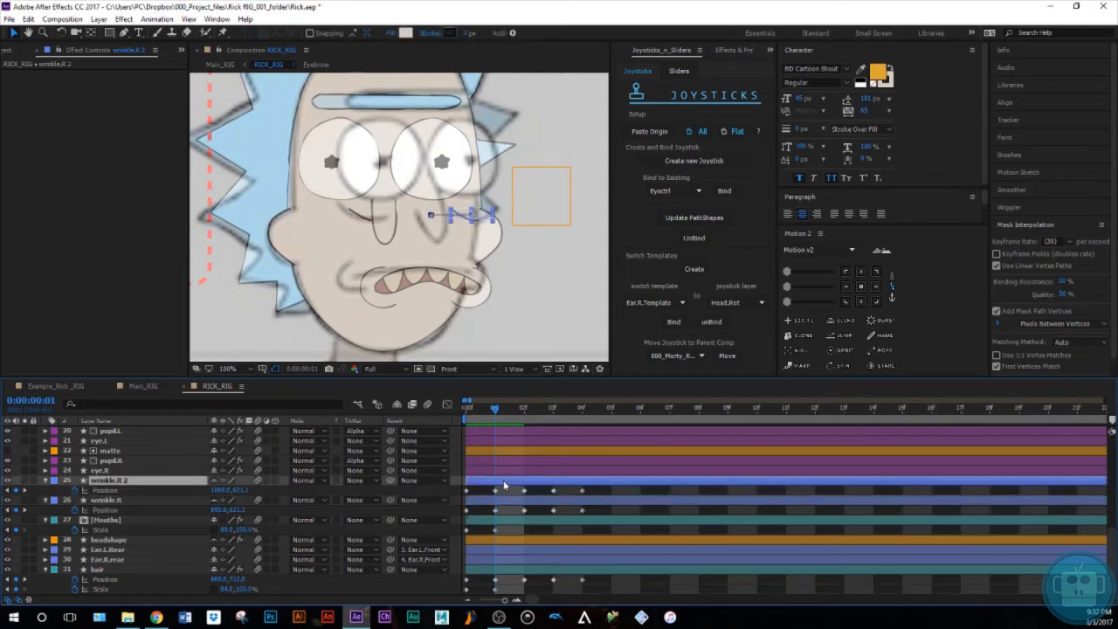
key("shift+Left")
key("shift+Left")
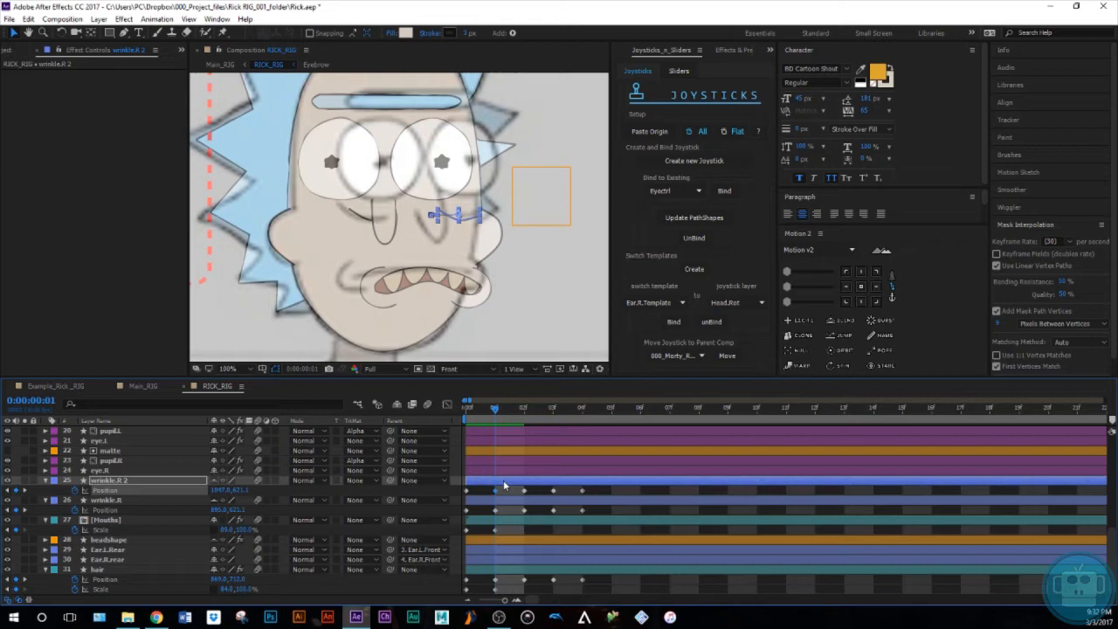
Shift the eye.L and eye.R layers together 70 px to the right at frame 1.
scroll(262, 476, "up", 3)
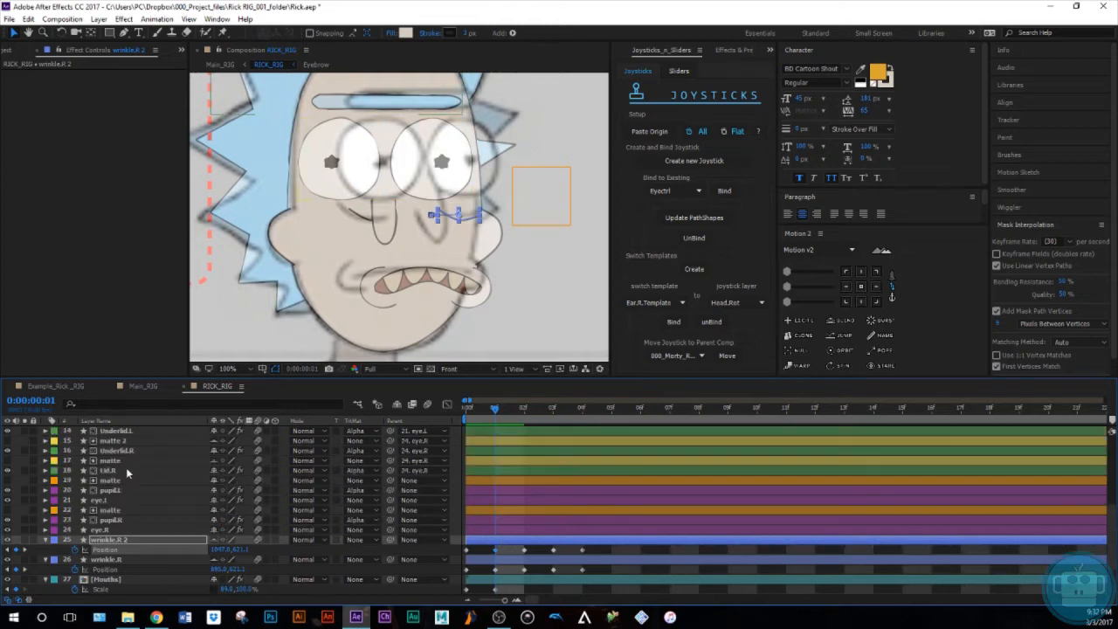
left_click(106, 502)
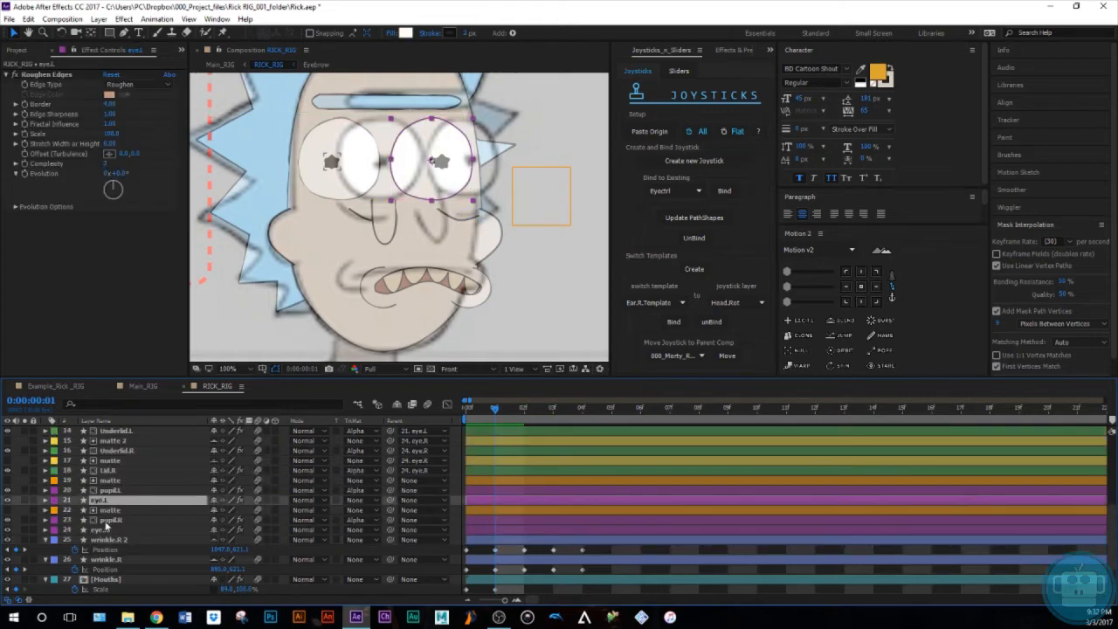
left_click(103, 530, "ctrl")
key("p")
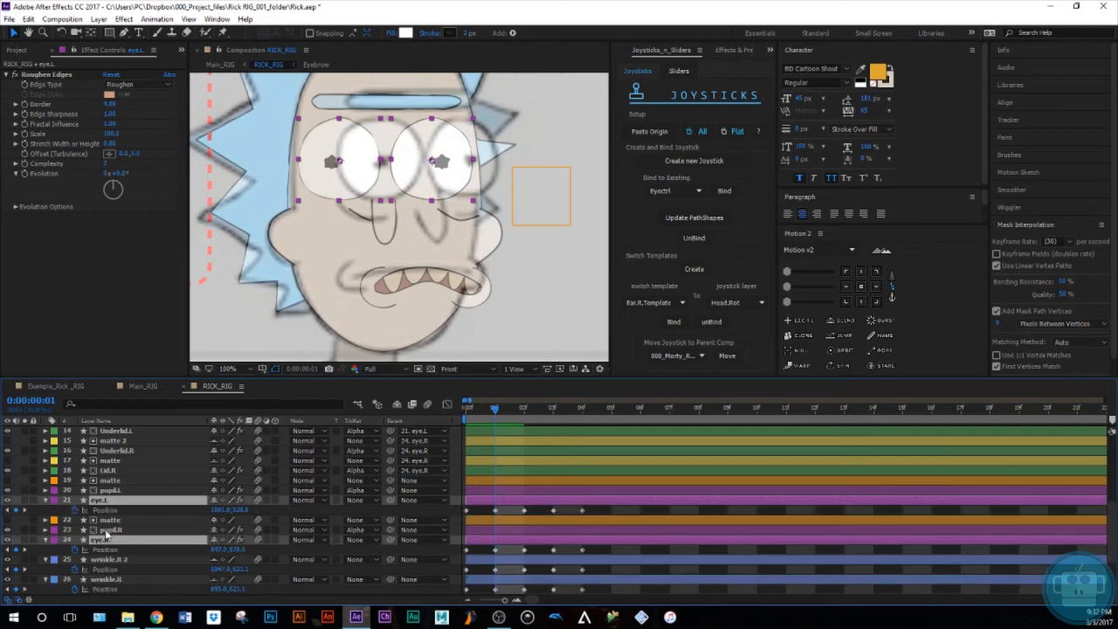
key("shift+Right")
key("shift+Right")
key("shift+Right")
key("shift+Right")
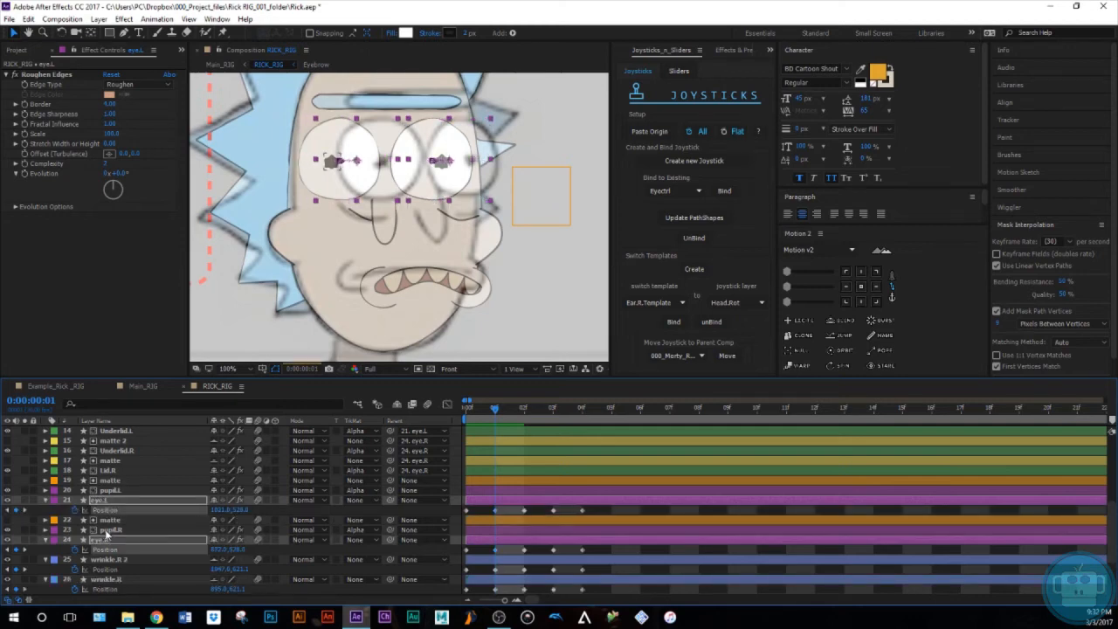
key("shift+Right")
key("shift+Right")
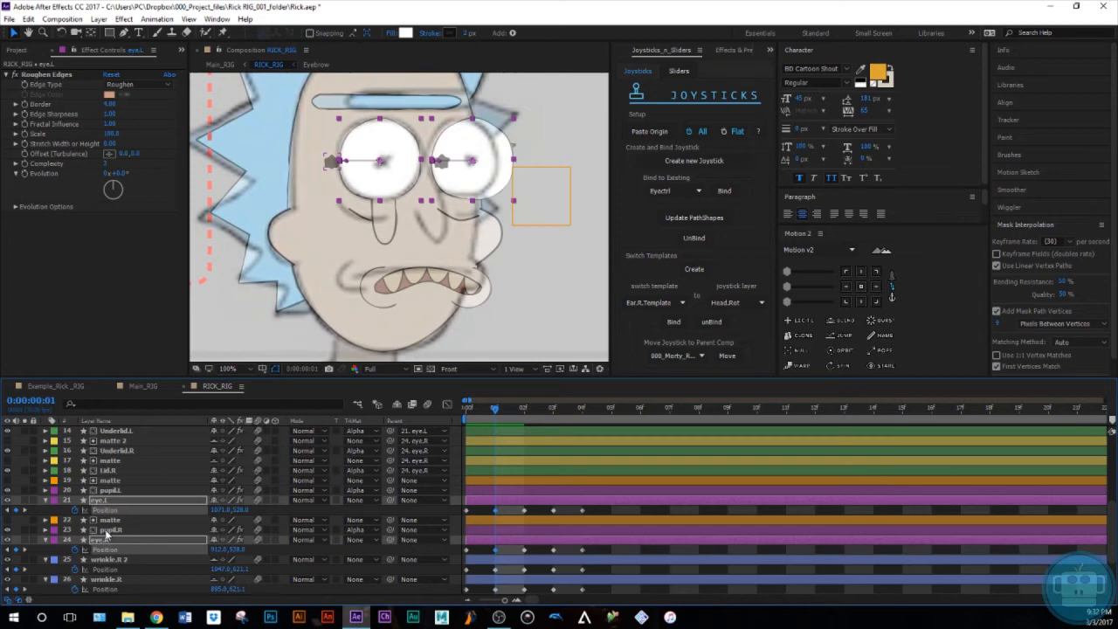
At frame 0, parent the pupil.R layer to eye.R and the pupil.L layer to eye.L.
key("Page_Up")
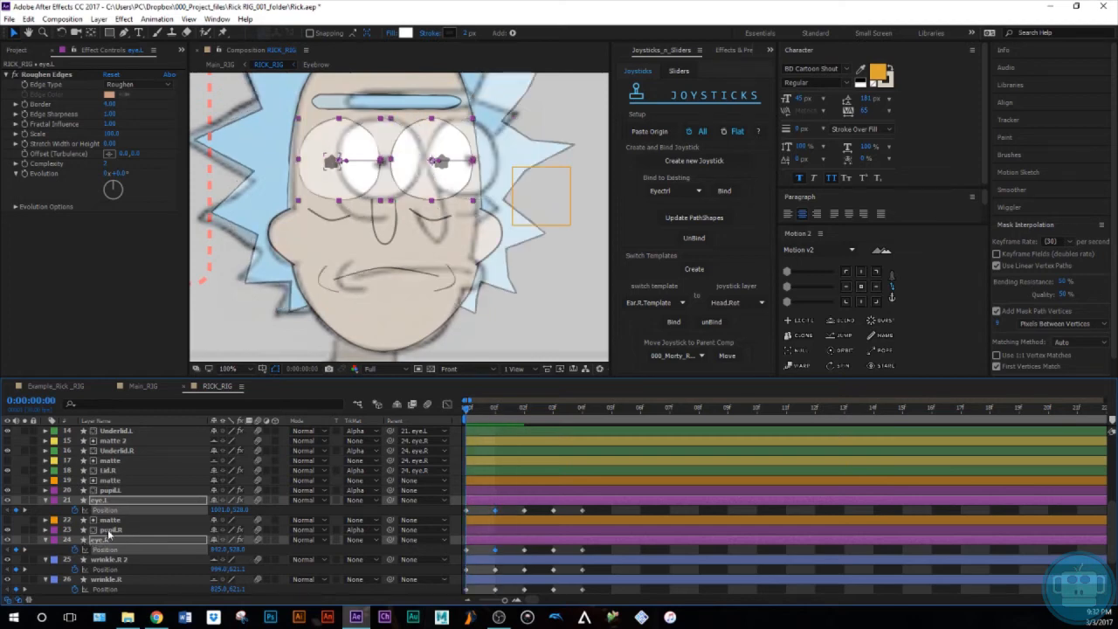
left_click(110, 530)
left_click_drag(391, 529, 109, 539)
left_click(119, 499)
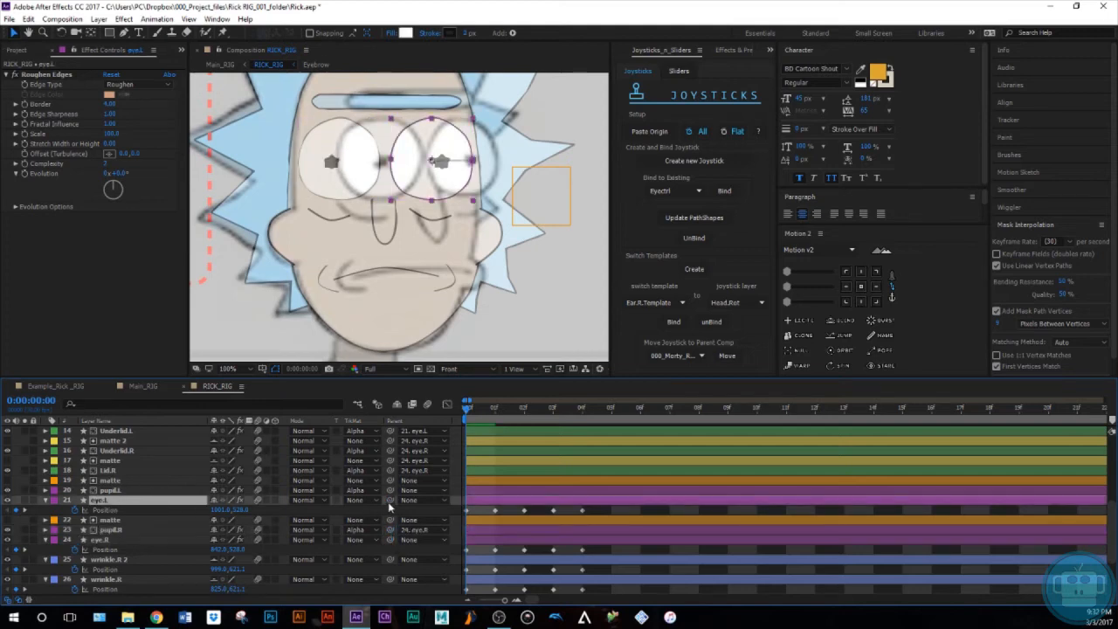
left_click(367, 490)
left_click_drag(390, 490, 105, 500)
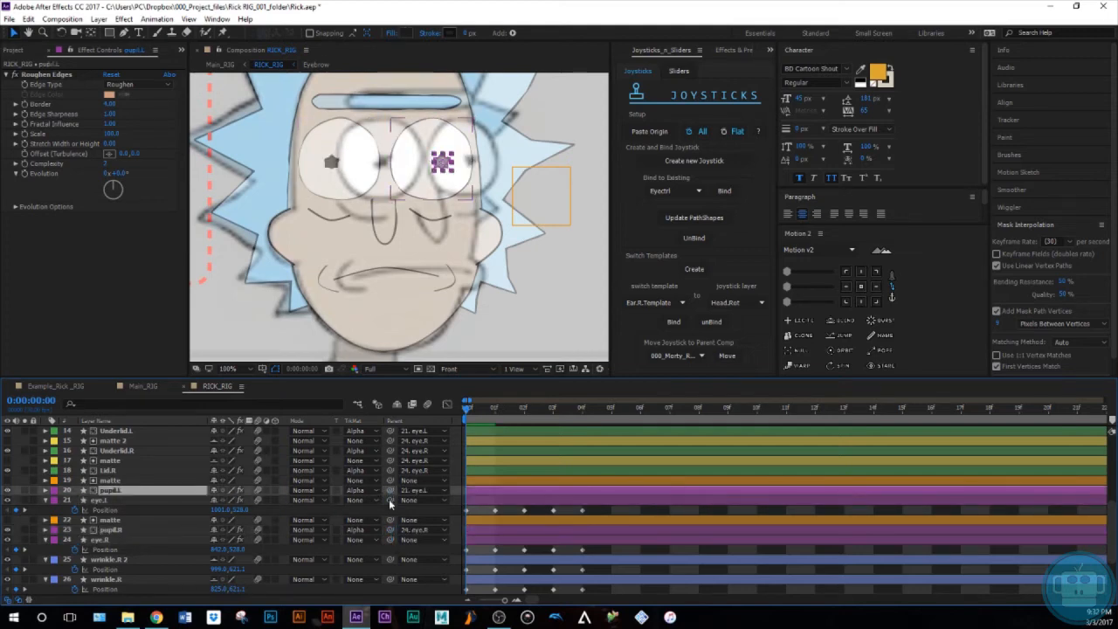
Parent the matte above pupil.R to eye.R and the matte above pupil.L to eye.L.
left_click(132, 522)
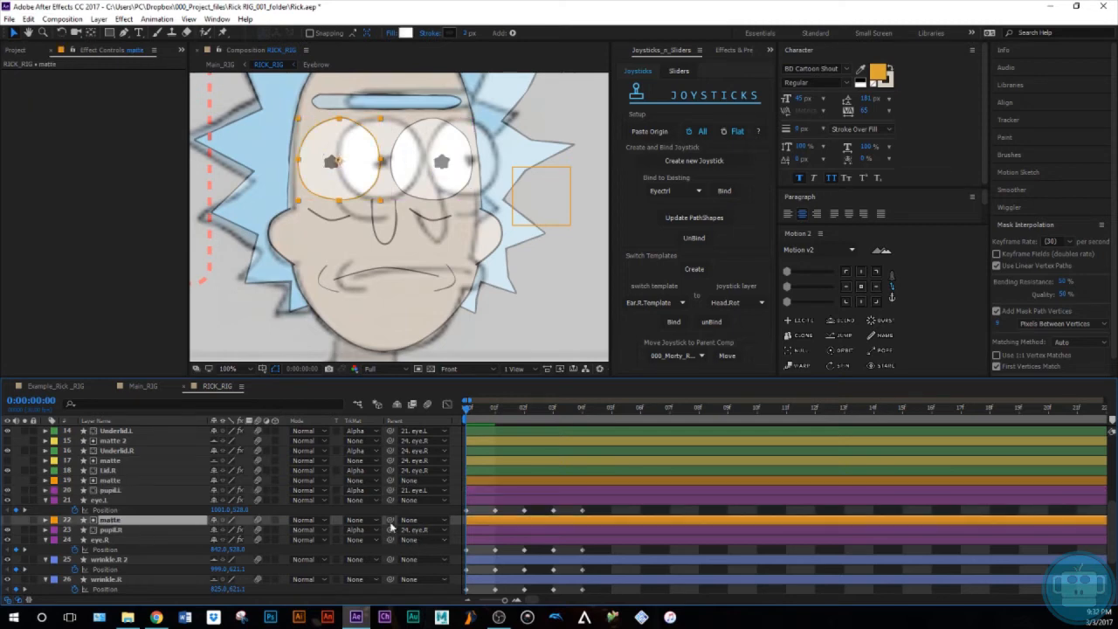
left_click_drag(390, 521, 395, 542)
left_click(111, 480)
left_click_drag(391, 481, 393, 500)
scroll(390, 509, "up", 2)
scroll(390, 509, "down", 2)
Nudge the eye.L layer left to an X position of 1062 at frame 1.
key("Page_Down")
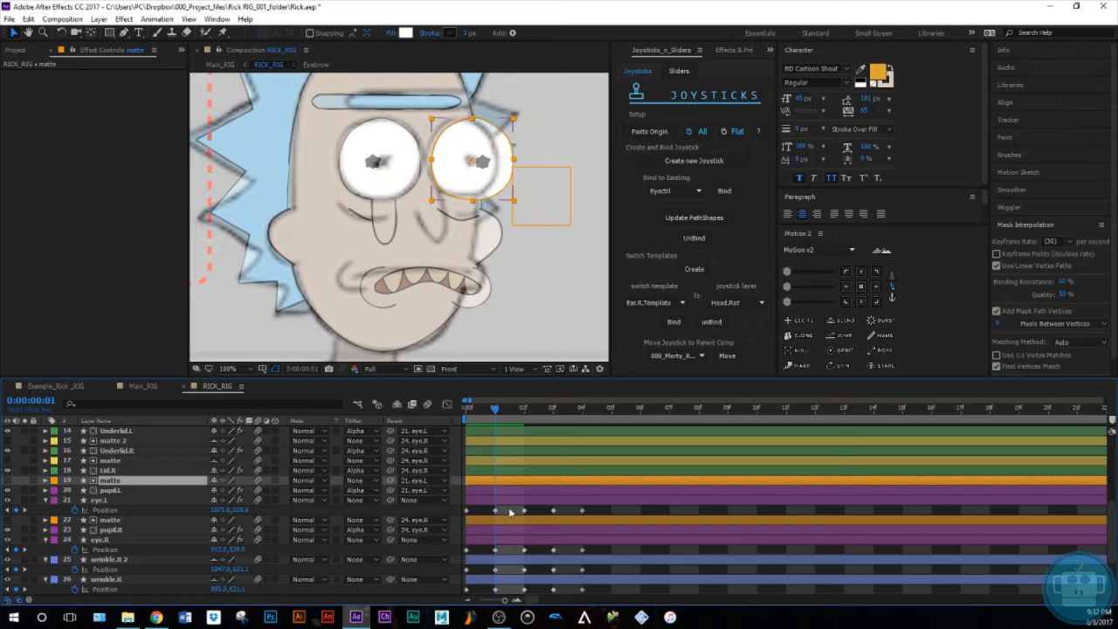
left_click(513, 541)
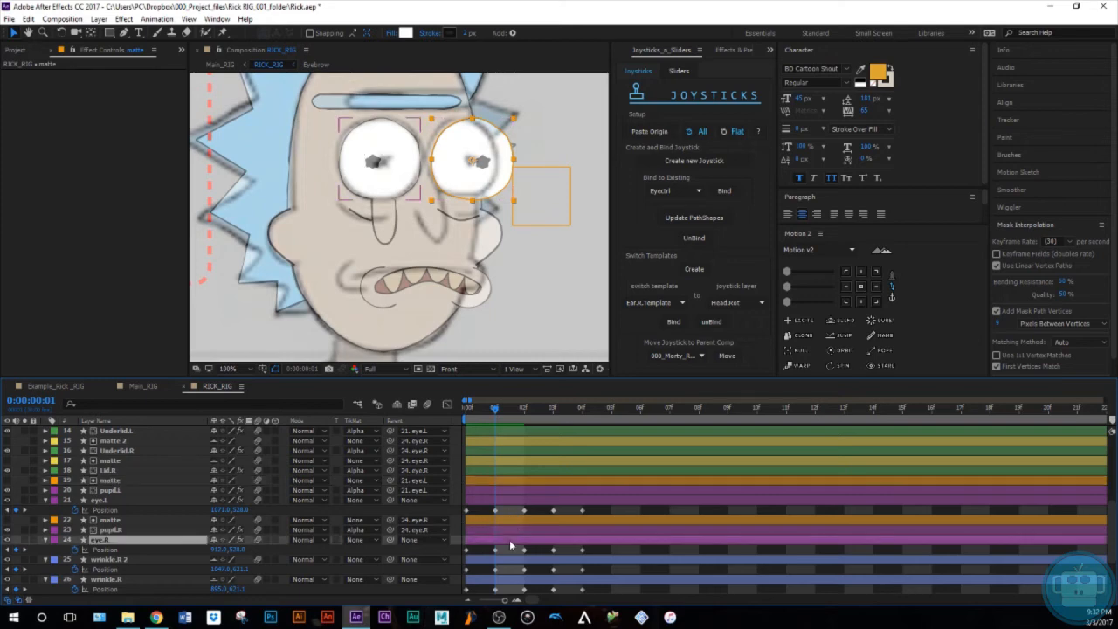
left_click(119, 500)
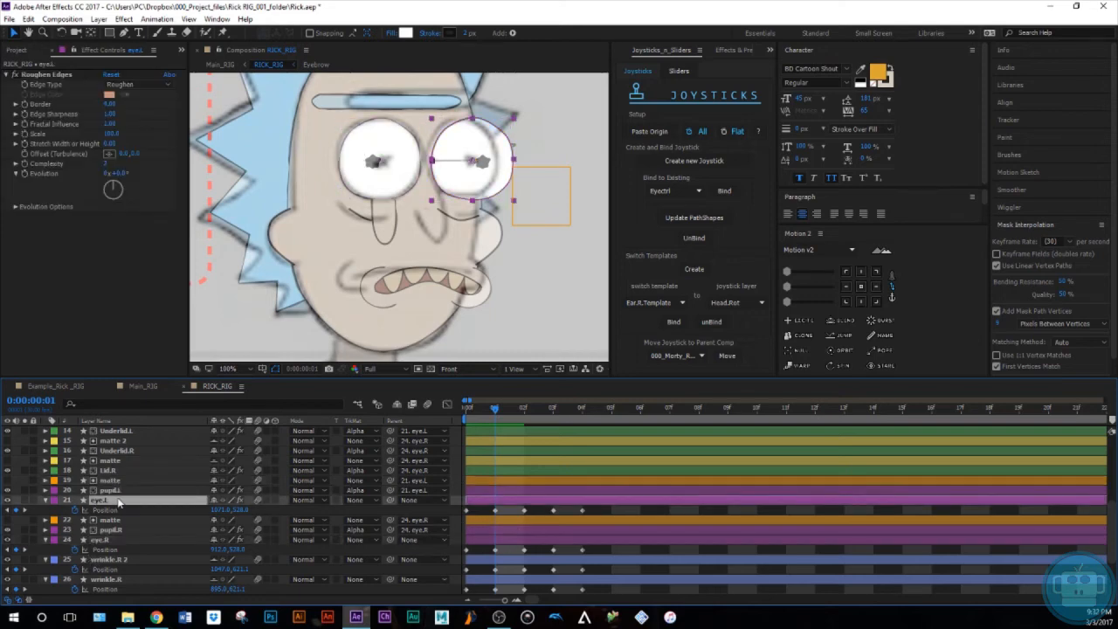
key("Left")
key("Left")
key("Left")
key("Left")
key("Left")
key("Left")
key("Left")
key("Left")
key("Left")
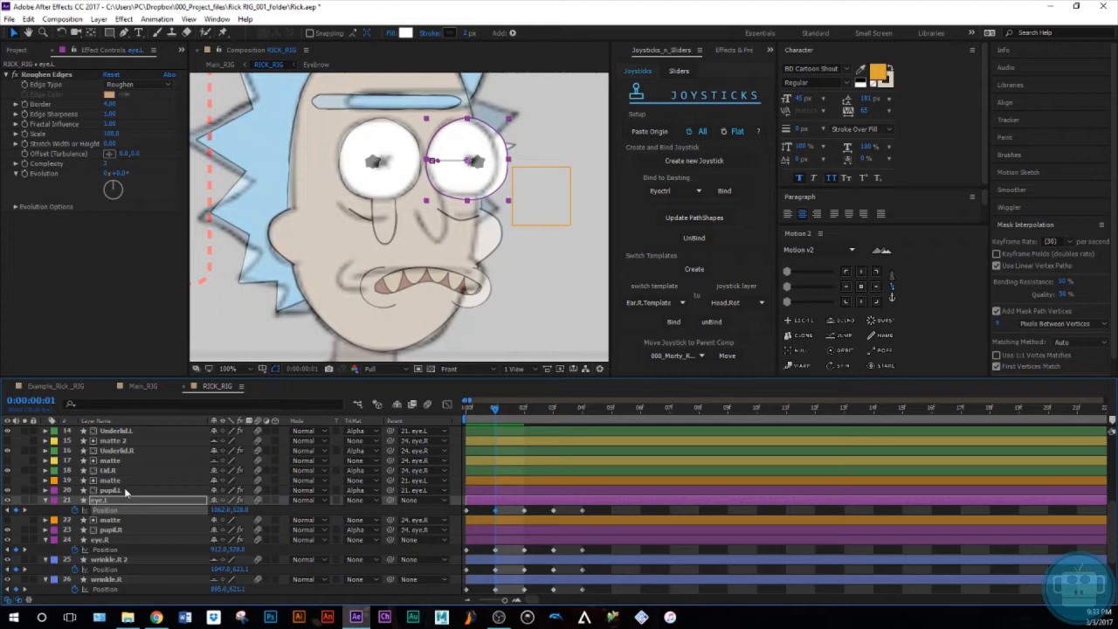
Shift the nose layer about 84 px right at frame 1 to match the turned-head sketch.
scroll(123, 490, "up", 3)
left_click(98, 499)
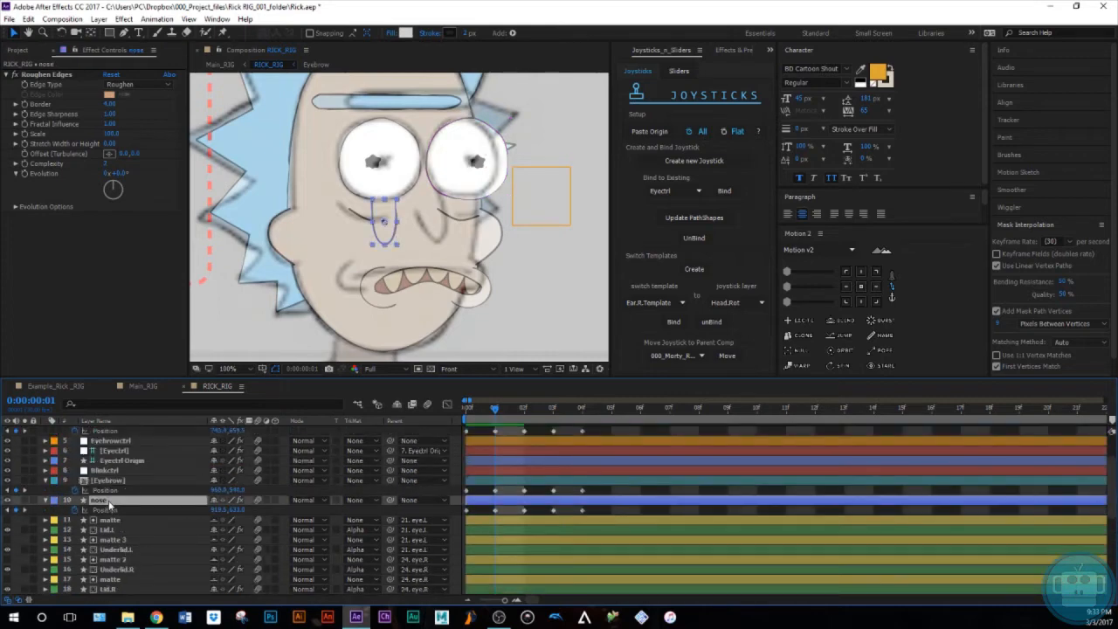
key("shift+Right")
key("shift+Right")
key("shift+Right")
key("shift+Right")
key("shift+Right")
key("shift+Right")
key("shift+Right")
key("shift+Right")
key("Right")
key("Right")
key("Right")
key("Right")
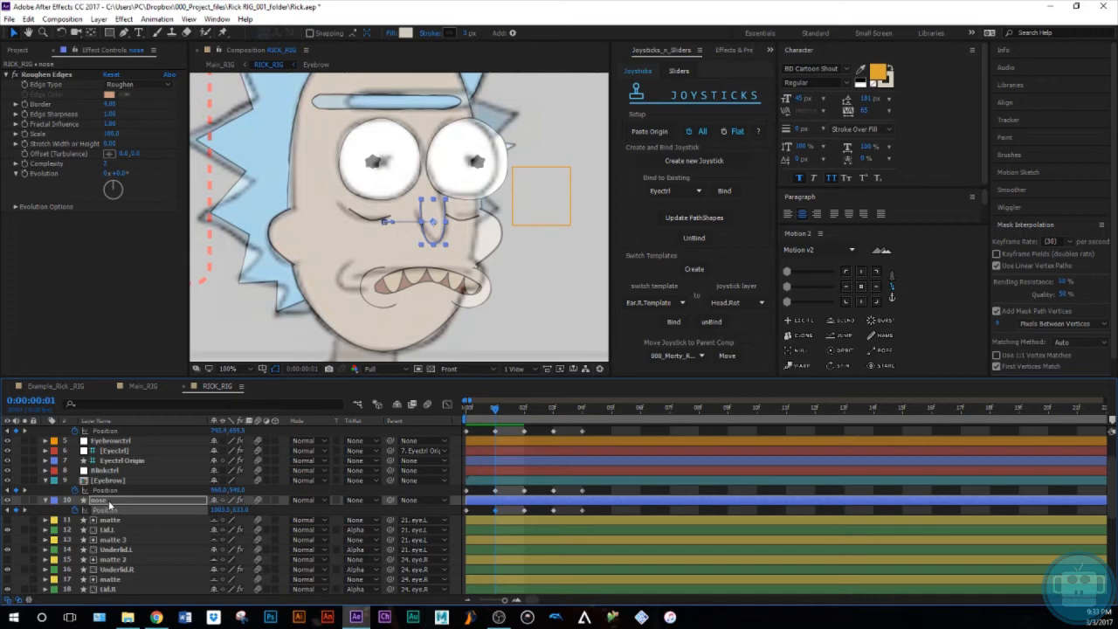
Shift the Eyebrow layer about 50 px right at frame 1 to match the turned-head sketch.
left_click_drag(420, 293, 399, 306)
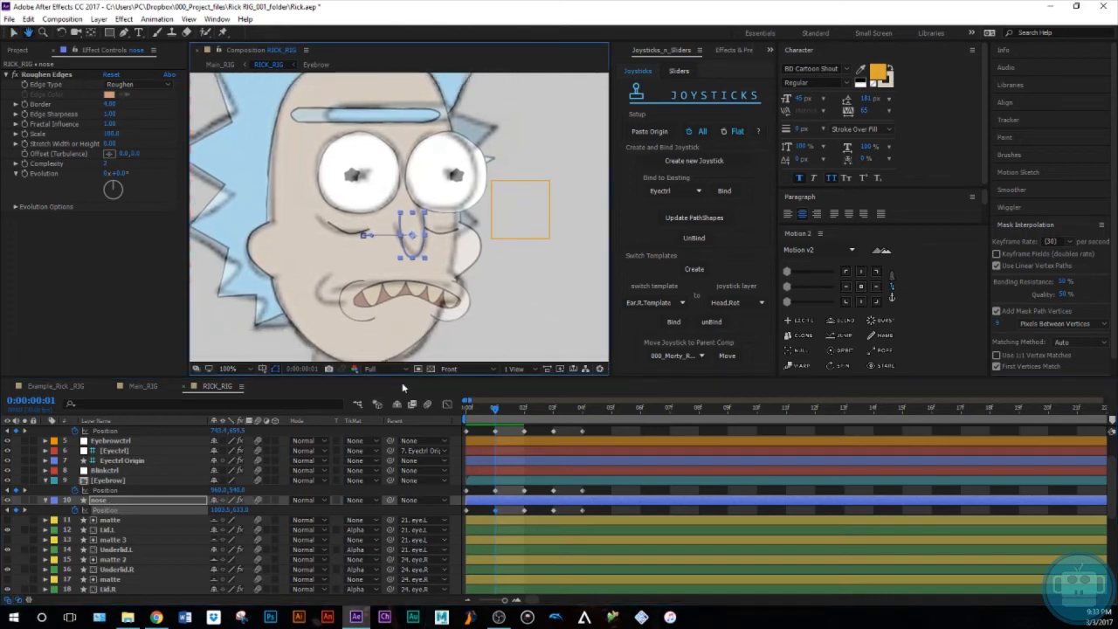
scroll(105, 494, "up", 2)
left_click(114, 511)
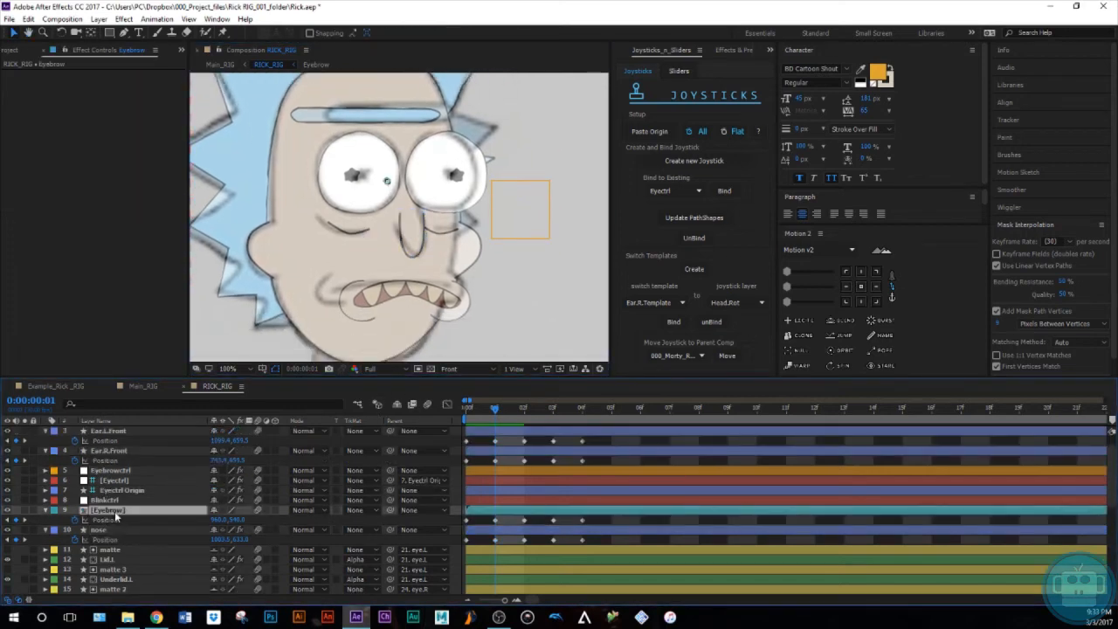
key("shift+Right")
key("shift+Right")
key("shift+Right")
key("shift+Right")
key("shift+Right")
Keyframe the Eyebrow layer's Scale at frame 0, and at frame 1 narrow its width to 81% with an X position of 1000.
key("shift+s")
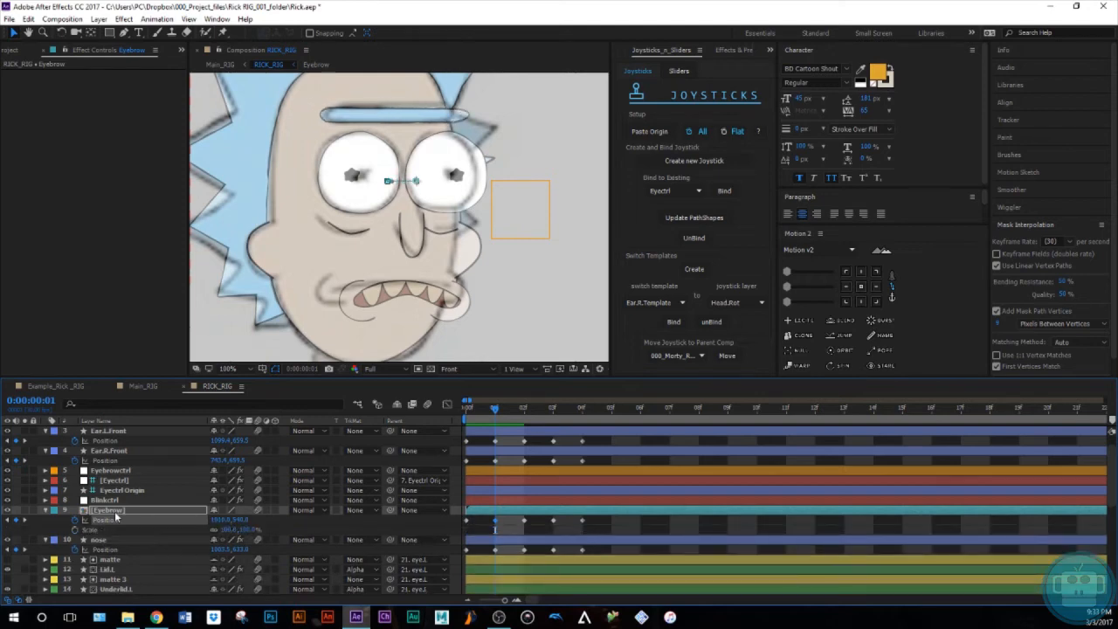
key("Page_Up")
left_click(79, 531)
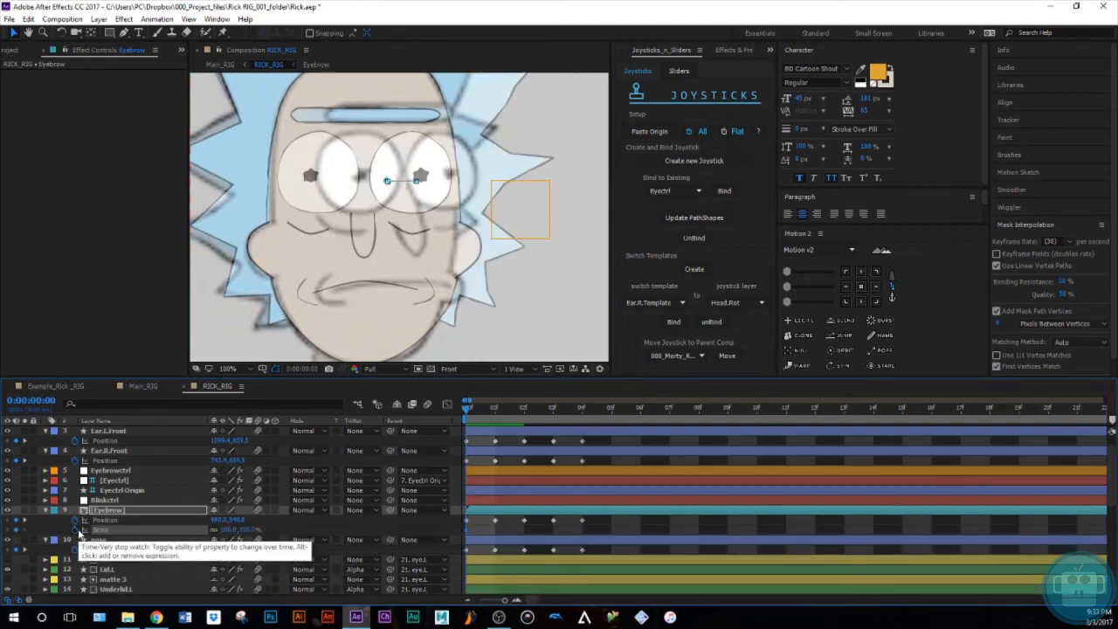
key("Page_Down")
left_click_drag(231, 529, 214, 534)
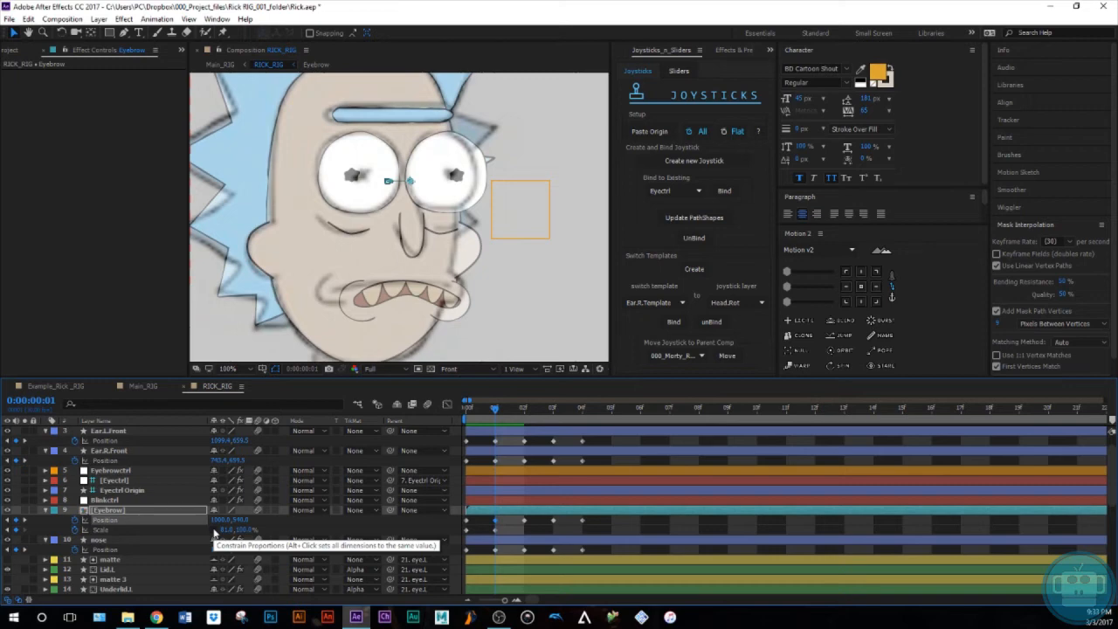
Nudge the Ear.R.Front layer right to an X position of 763.4 at frame 1.
left_click(253, 227)
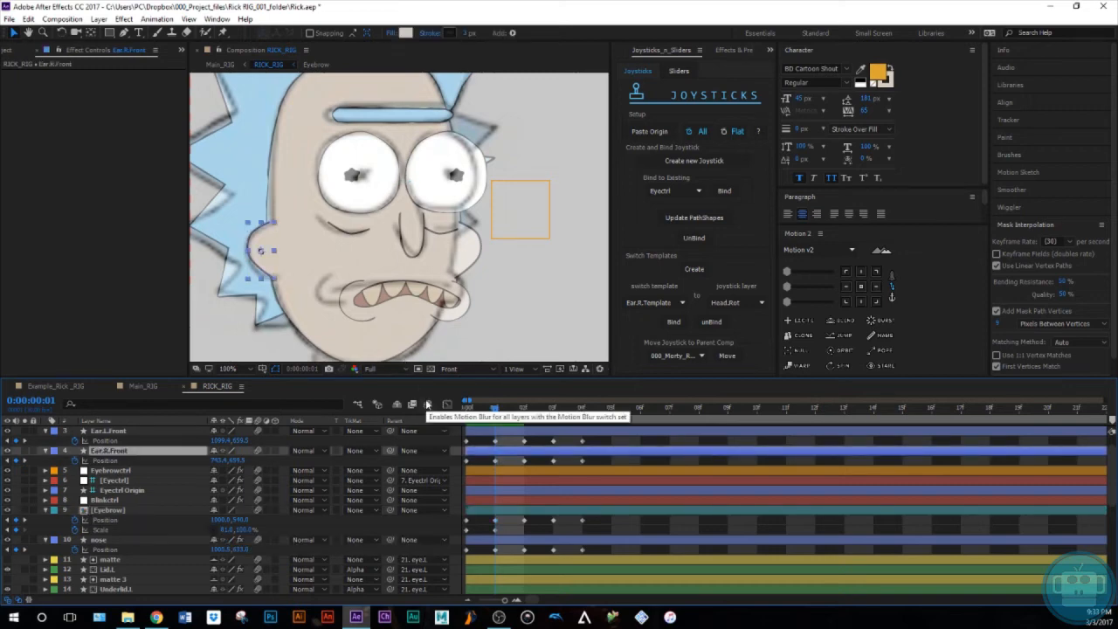
key("shift+Right")
key("shift+Right")
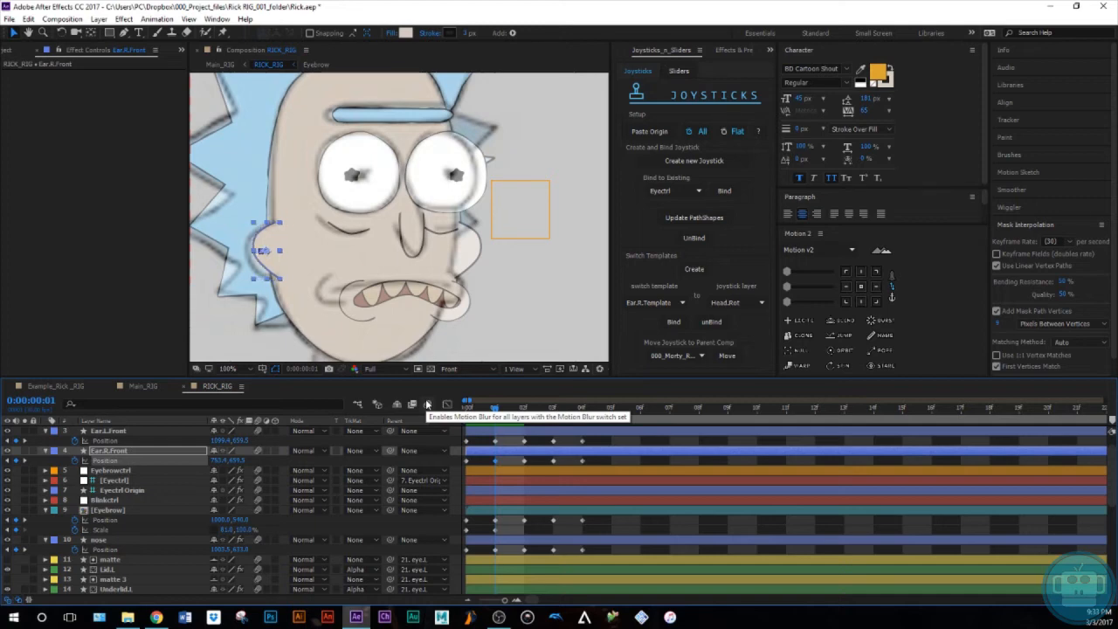
Shift the Ear.L.Front layer left to an X position of 1049.4 at frame 1 and save the project.
scroll(487, 479, "up", 1)
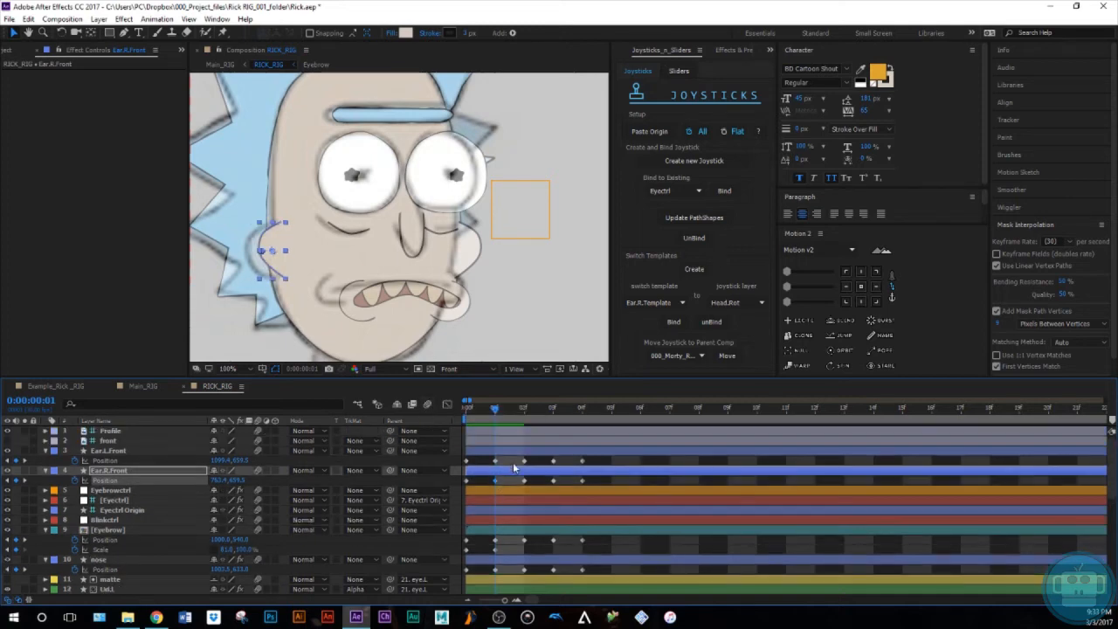
left_click(512, 451)
key("shift+Left")
key("shift+Left")
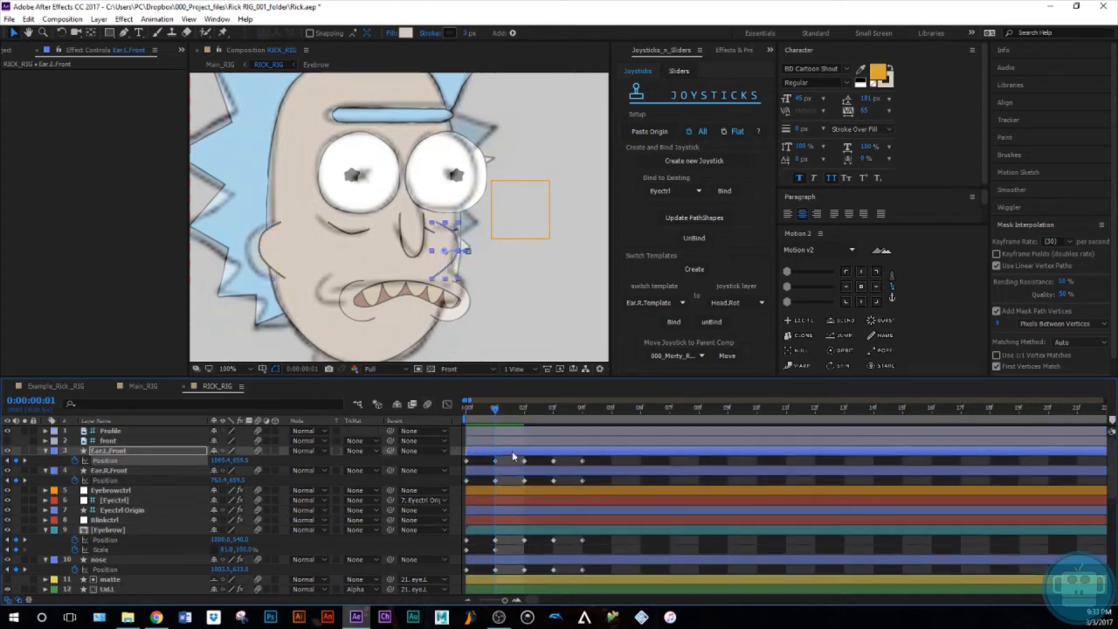
key("ctrl+s")
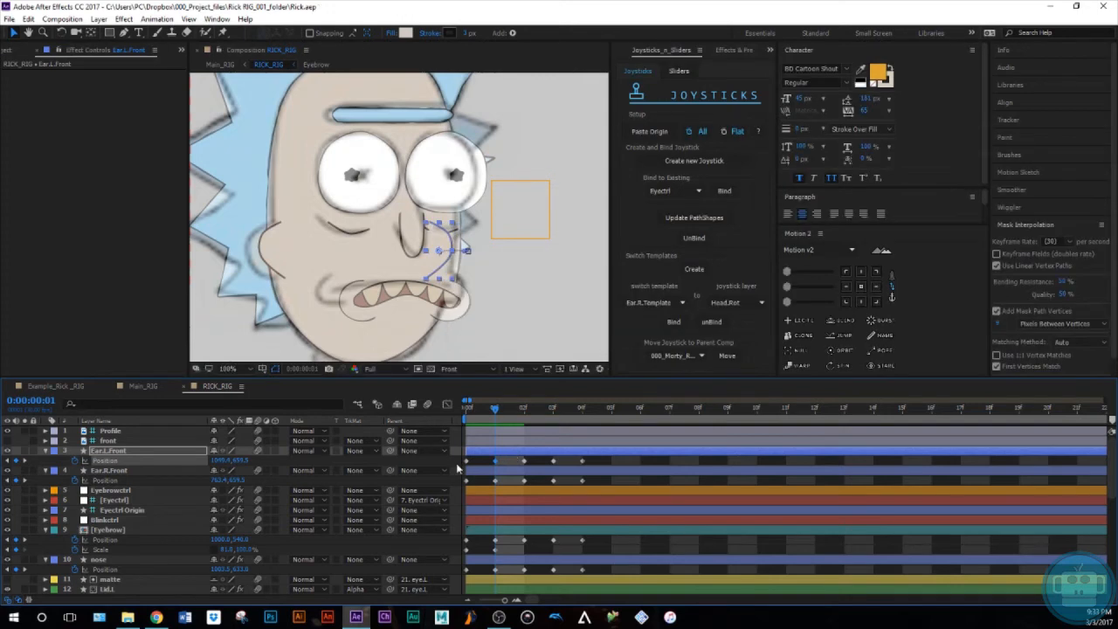
Flip back and forth between frames 0 and 1 to compare the front pose with the turned-head pose.
key("Page_Up")
left_click_drag(361, 223, 352, 187)
key("Page_Down")
key("Page_Up")
key("Page_Down")
key("Page_Up")
key("Page_Down")
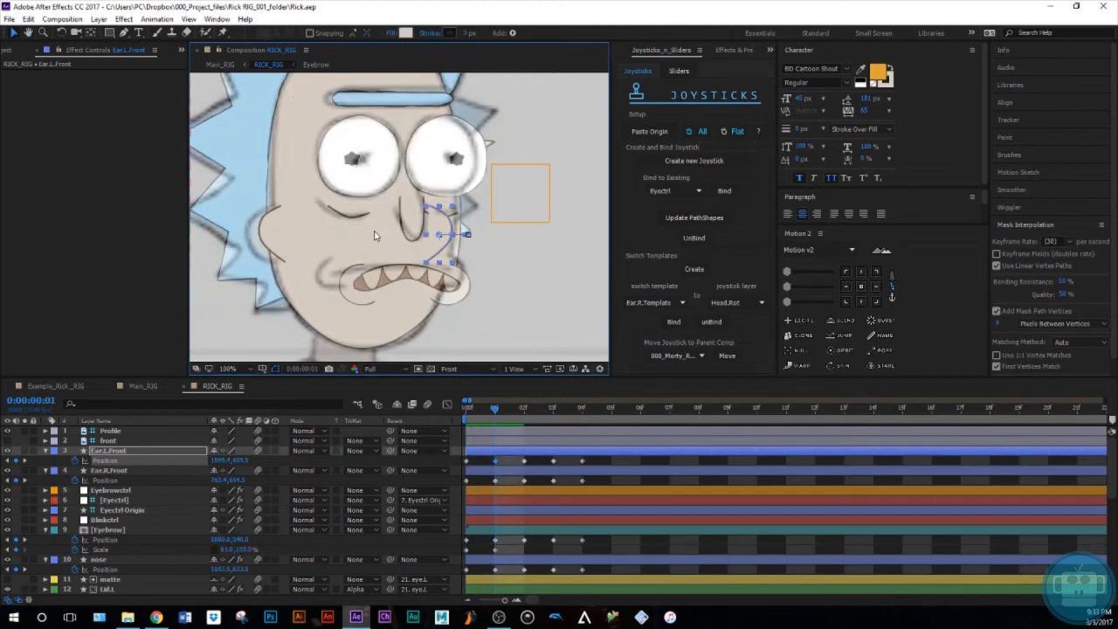
At frame 2, move Ear.L.Front left to X 1049.4 and Ear.R.Front right to X 803.4.
key("Page_Down")
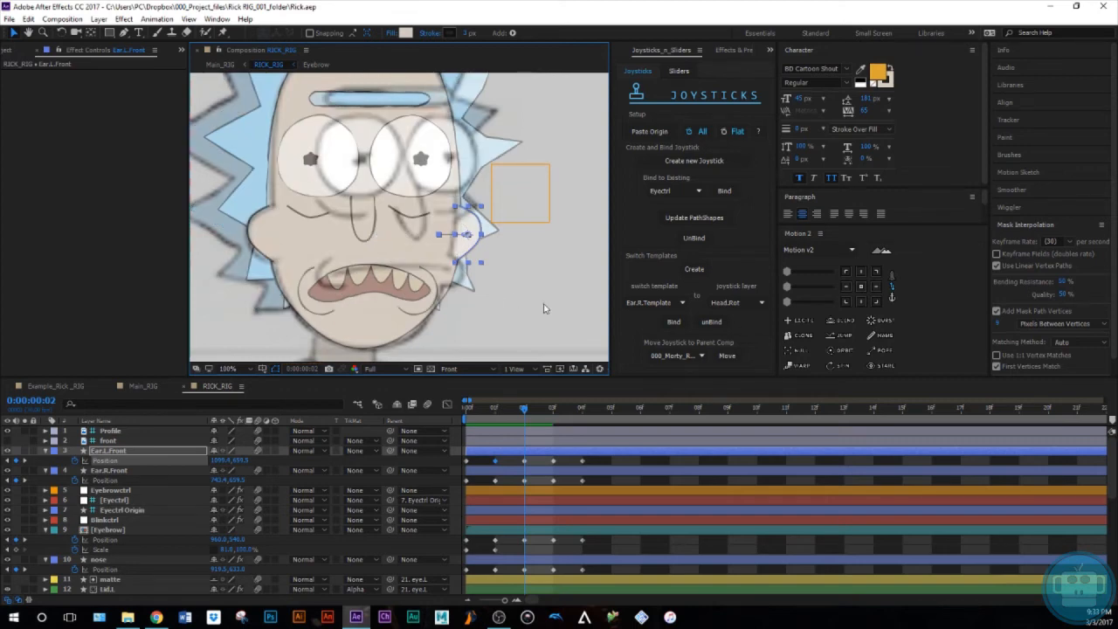
left_click(550, 475)
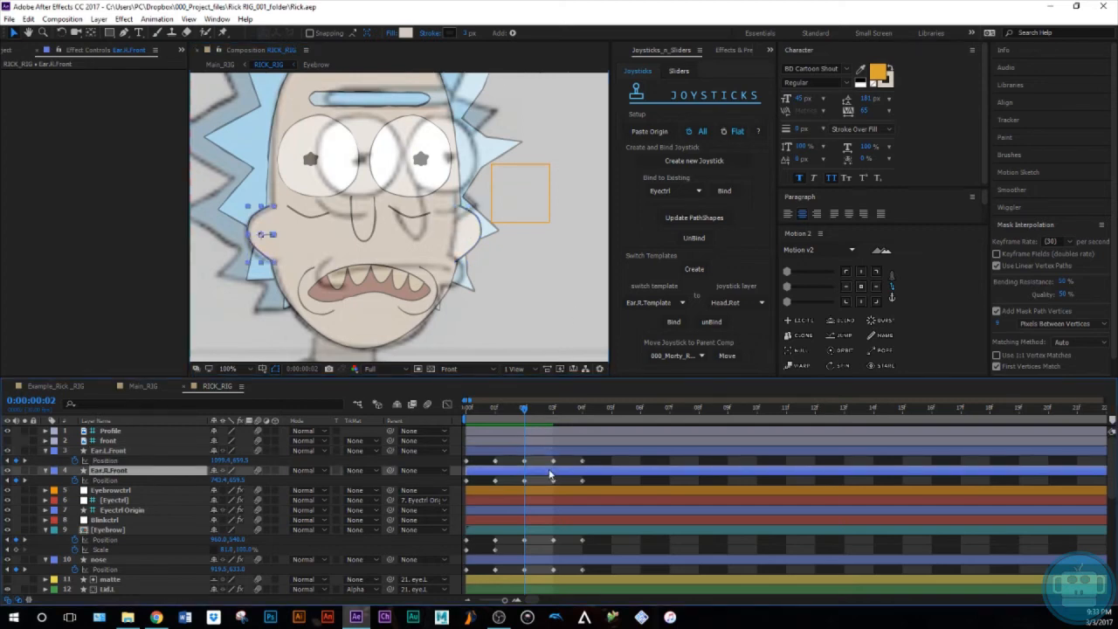
left_click(540, 459)
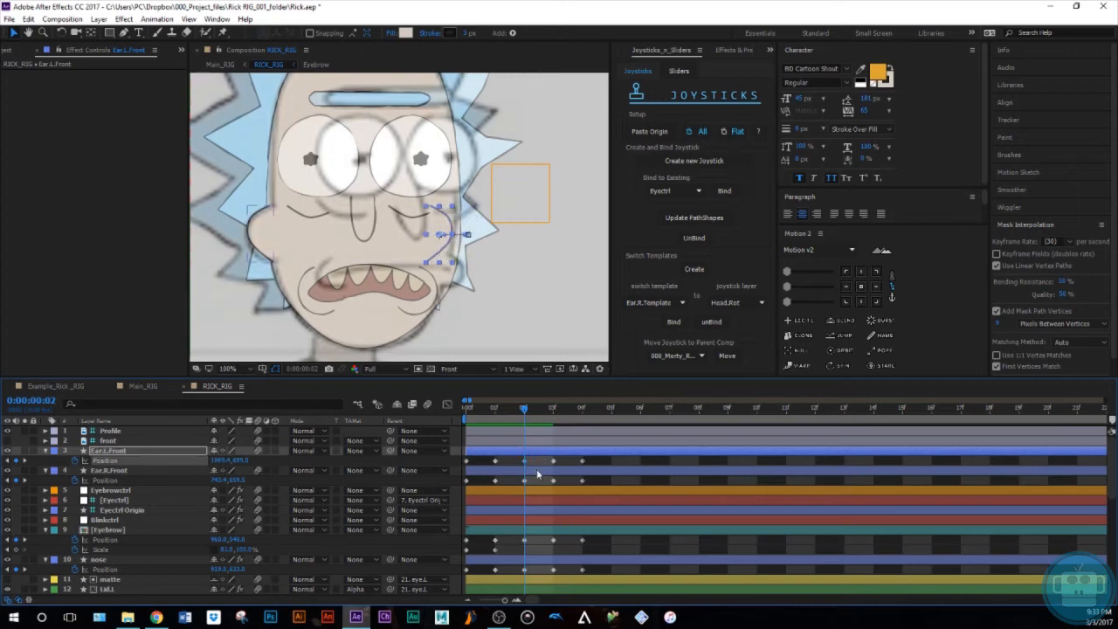
left_click(538, 475)
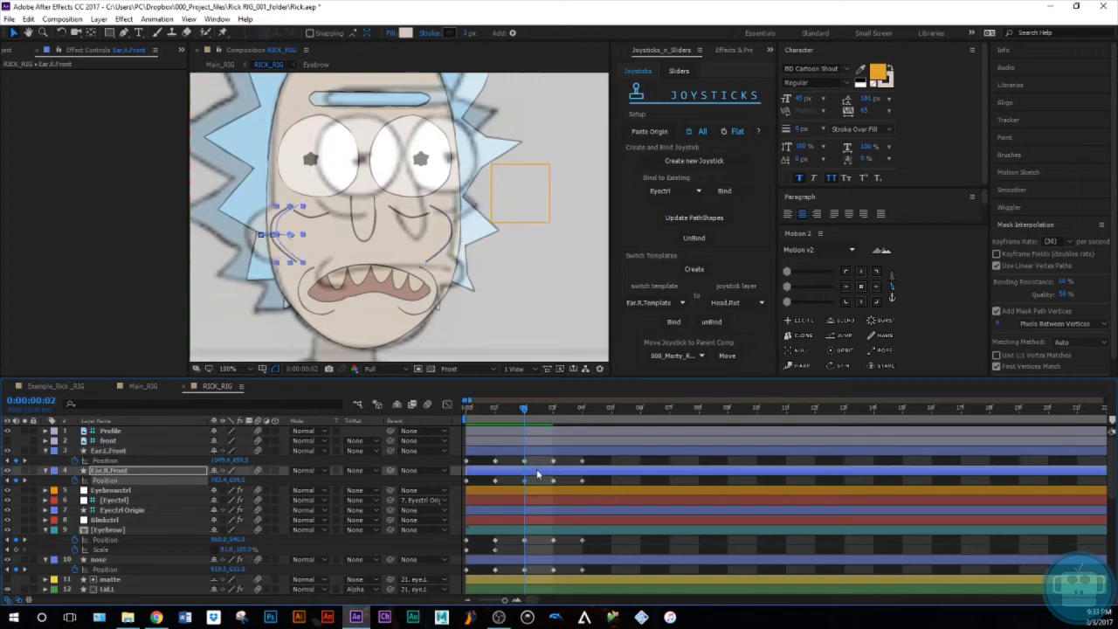
Nudge the Eyebrow layer left to an X position of 950 at frame 2.
left_click(536, 493)
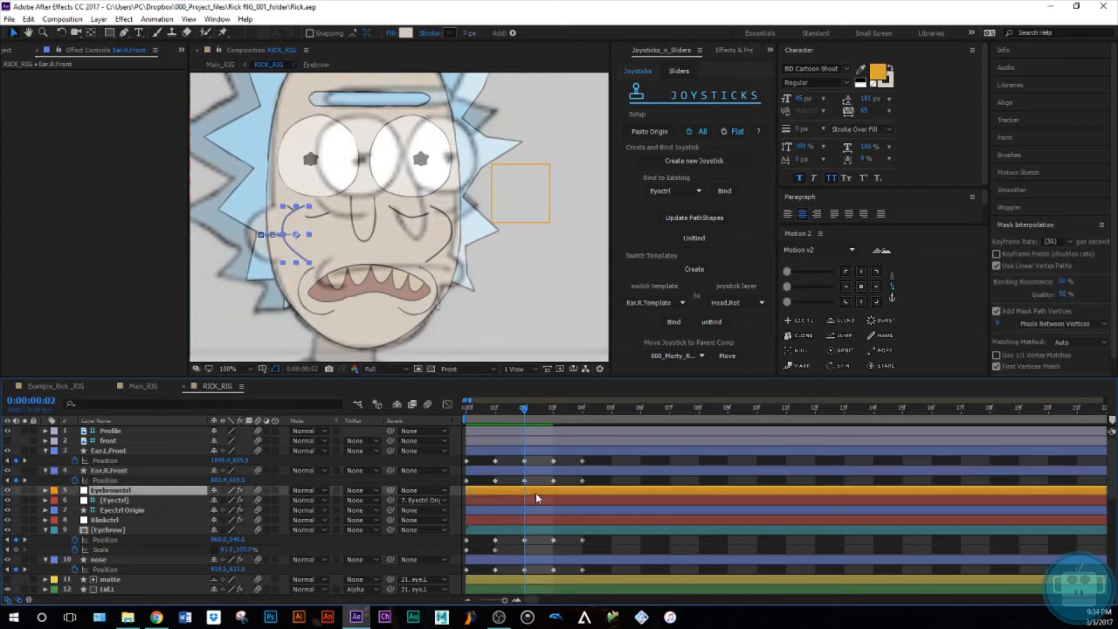
left_click(528, 530)
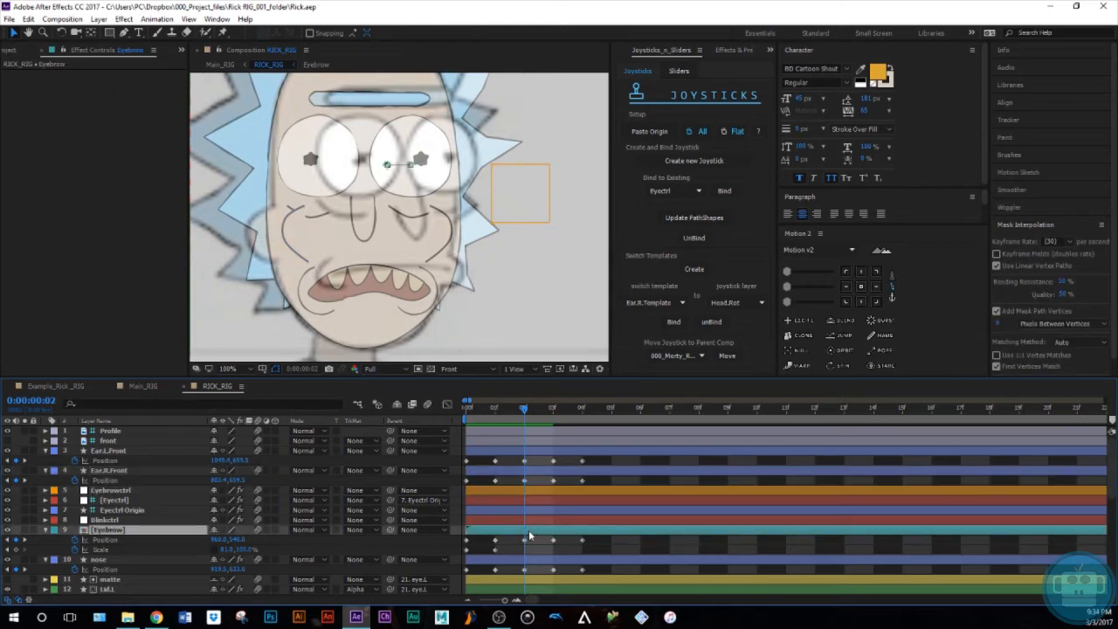
key("Return")
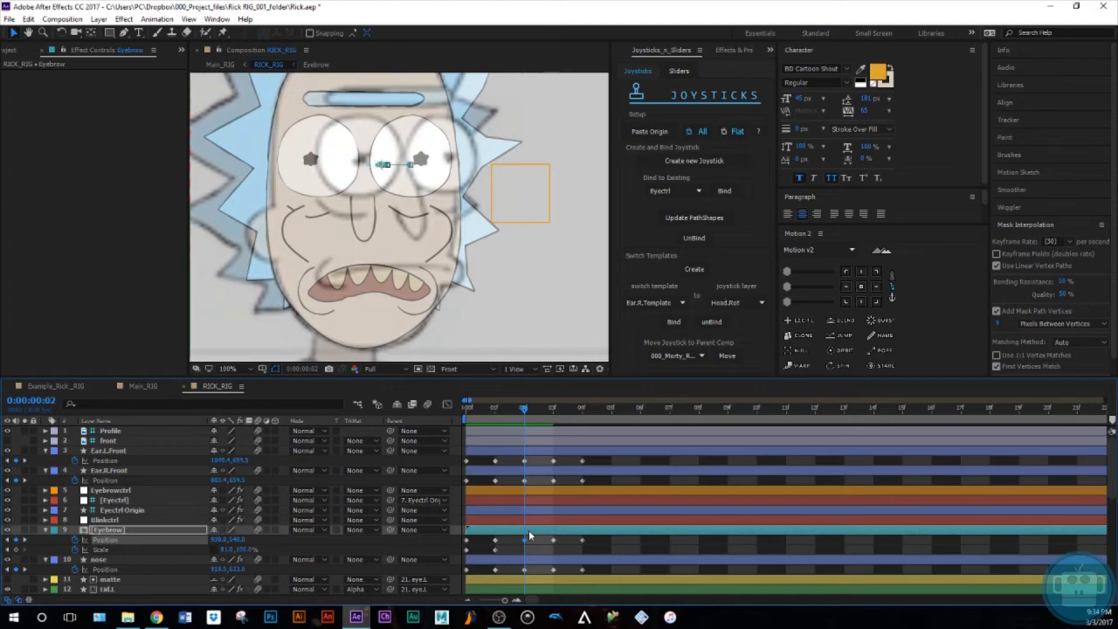
Duplicate the Profile sketch layer and flip the copy horizontally, leaving the original hidden.
left_click(108, 433)
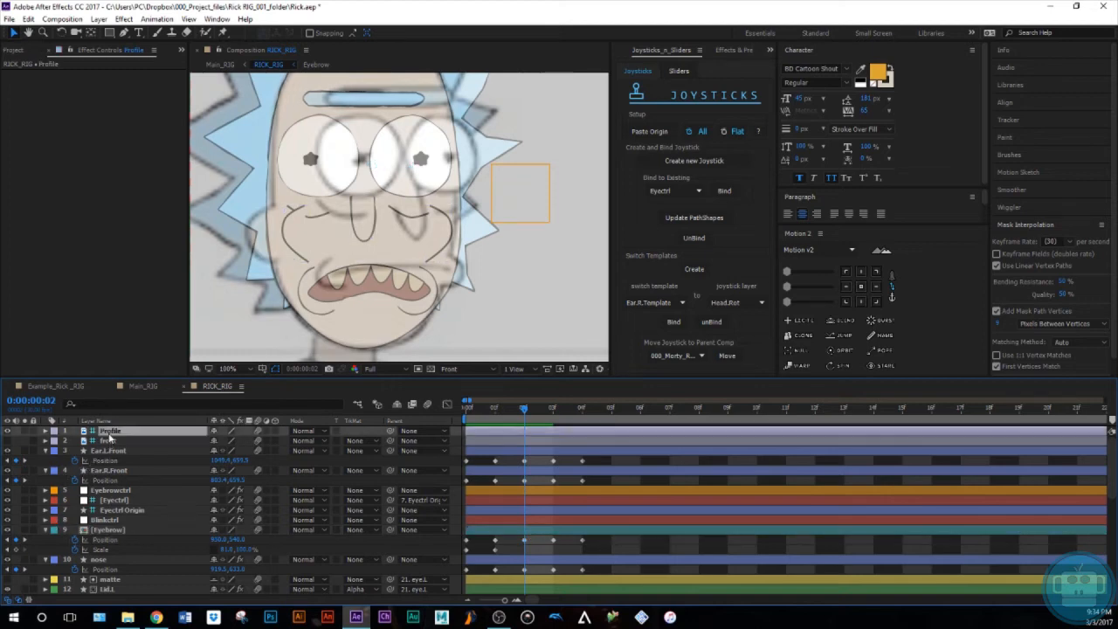
key("ctrl+d")
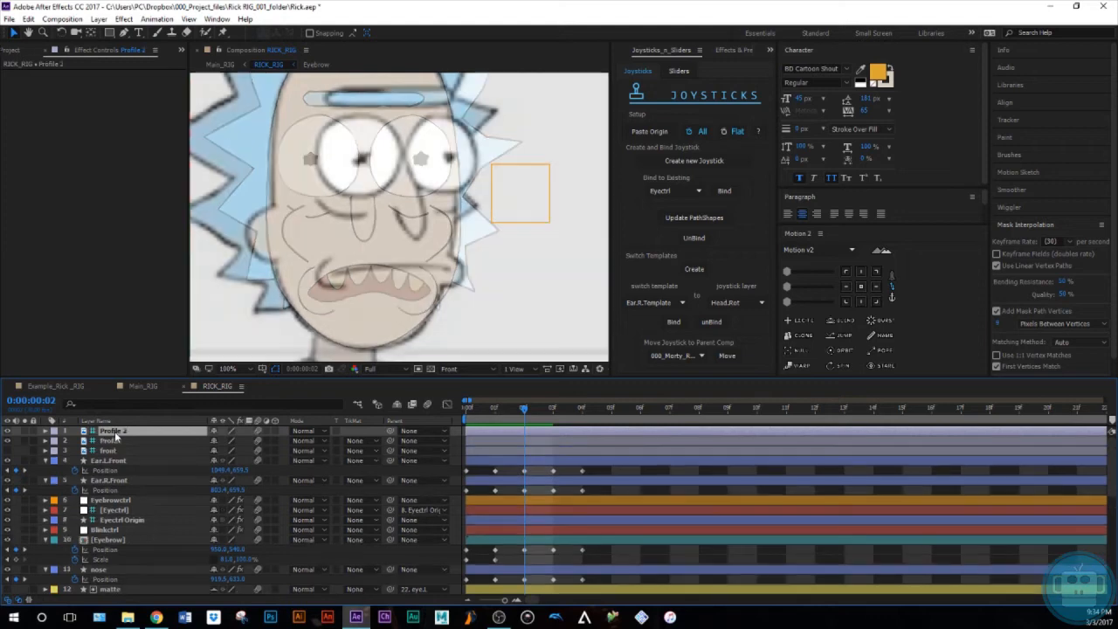
left_click(98, 19)
mouse_move(87, 156)
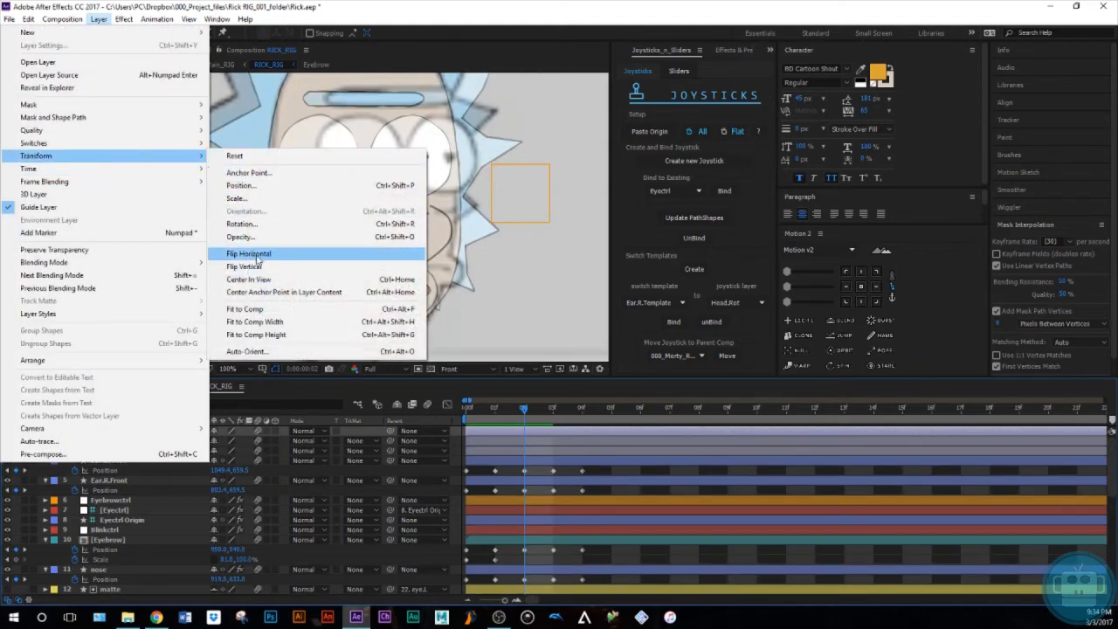
left_click(256, 260)
key("ctrl+shift+a")
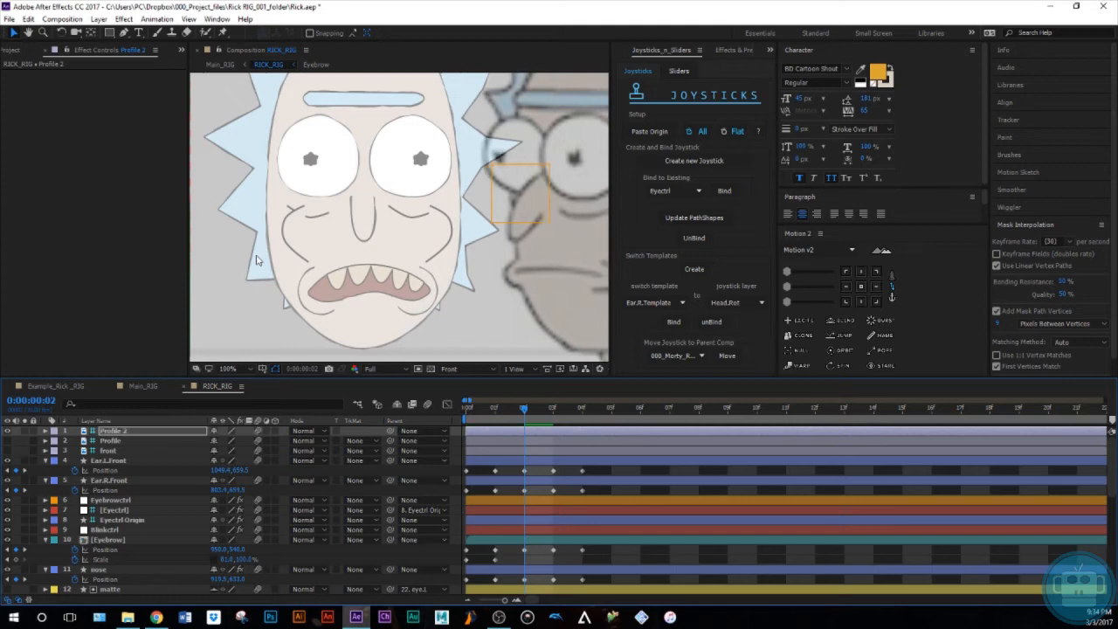
Move the flipped Profile 2 sketch horizontally until its head lines up over Rick's rigged head.
scroll(494, 210, "down", 1)
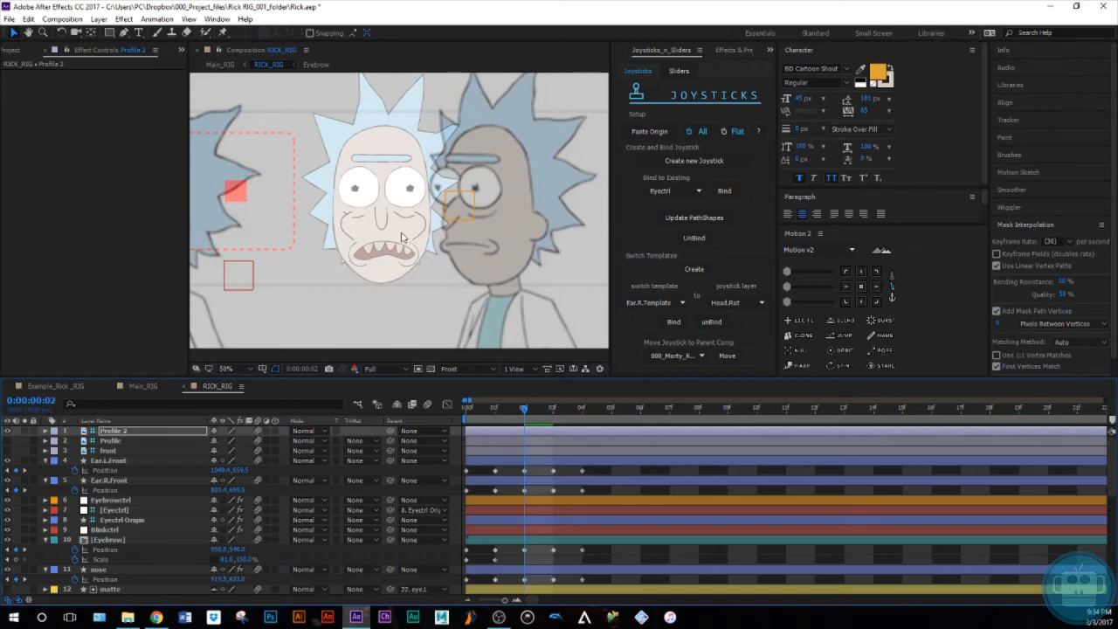
key("shift+Right")
key("shift+Right")
key("shift+Right")
key("shift+Right")
key("shift+Right")
key("shift+Right")
key("shift+Right")
key("shift+Right")
key("shift+Right")
key("shift+Right")
key("shift+Right")
key("shift+Right")
key("shift+Right")
key("shift+Right")
key("shift+Right")
key("shift+Right")
key("shift+Right")
key("shift+Right")
key("shift+Right")
key("shift+Right")
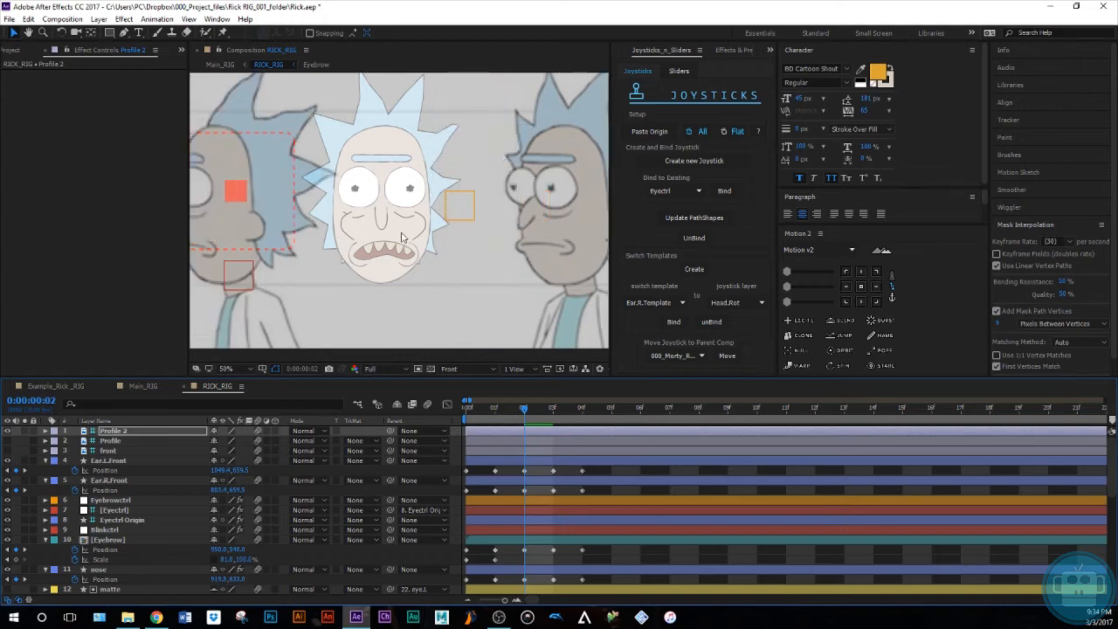
key("shift+Left")
key("shift+Left")
key("shift+Left")
key("shift+Left")
key("shift+Left")
key("shift+Left")
key("shift+Left")
key("shift+Left")
key("shift+Left")
key("shift+Left")
key("shift+Left")
key("shift+Left")
key("shift+Left")
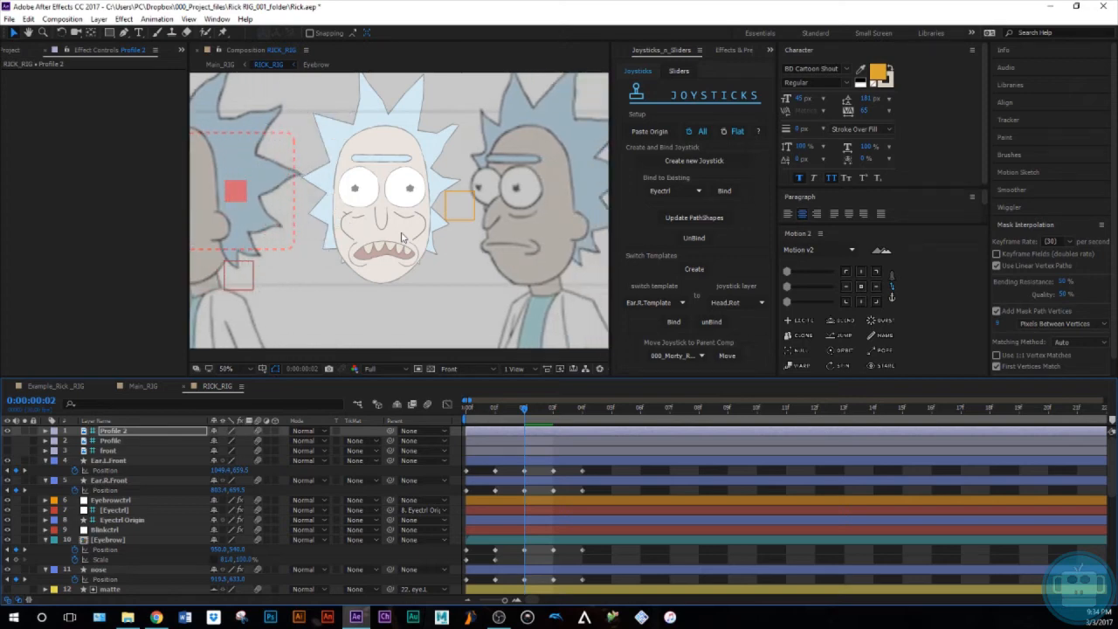
key("shift+Left")
key("shift+Left")
key("shift+Left")
key("shift+Left")
key("shift+Left")
key("shift+Left")
key("shift+Left")
key("shift+Left")
key("shift+Left")
key("shift+Left")
key("shift+Left")
key("shift+Left")
key("shift+Left")
key("shift+Left")
key("shift+Left")
key("shift+Left")
key("shift+Left")
key("shift+Left")
key("shift+Left")
key("shift+Left")
key("shift+Left")
key("shift+Left")
key("shift+Left")
key("shift+Left")
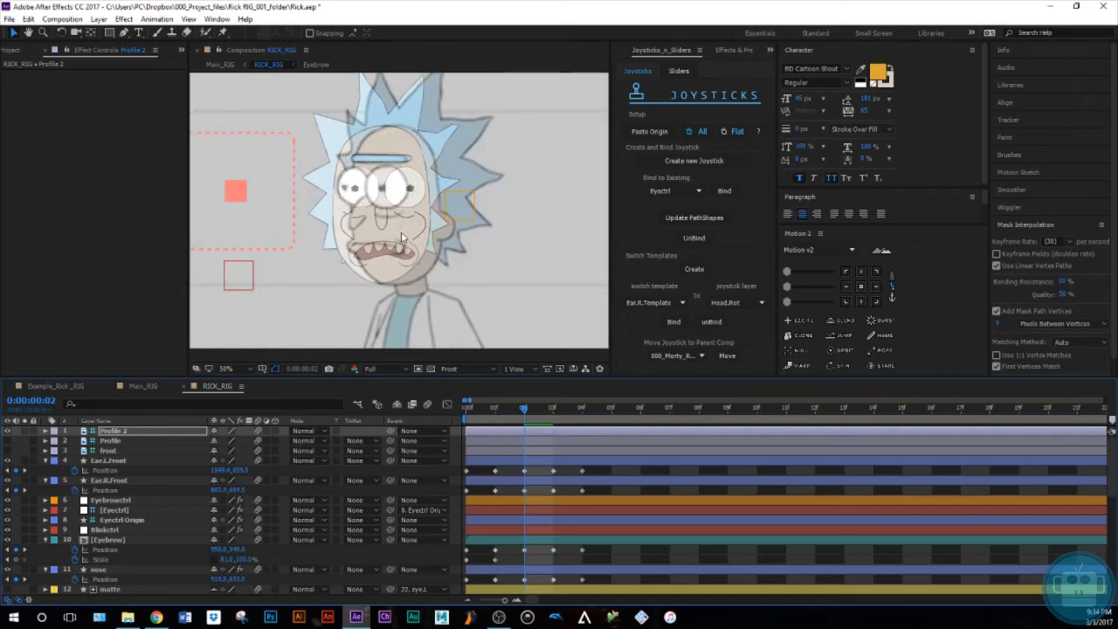
key("shift+Left")
key("shift+Left")
key("shift+Left")
key("shift+Left")
key("shift+Left")
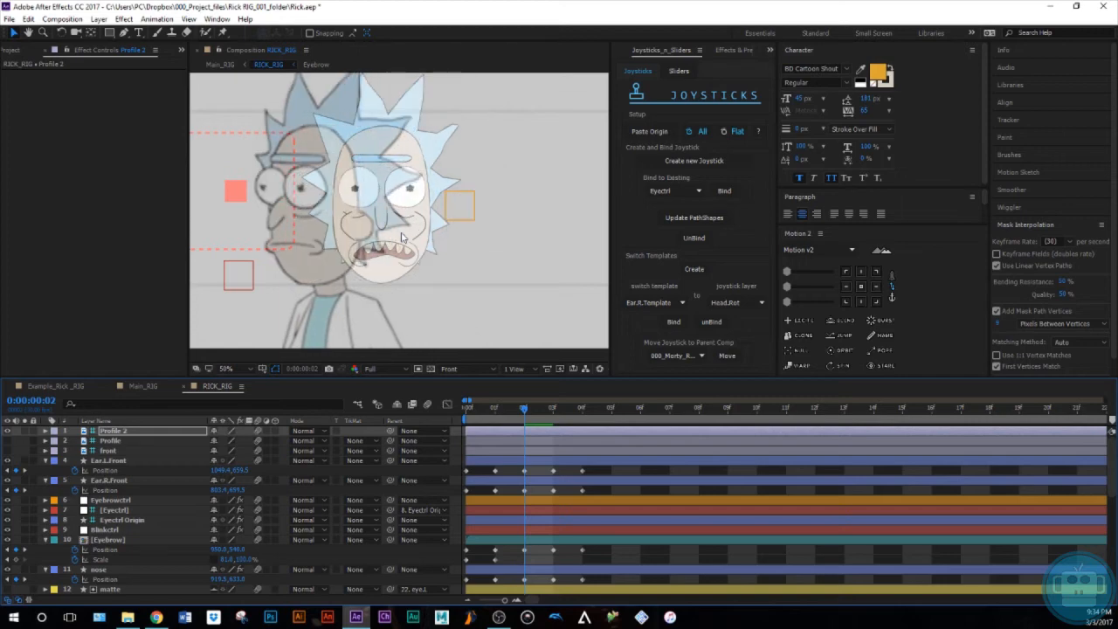
left_click_drag(517, 234, 267, 215)
left_click_drag(474, 250, 405, 255)
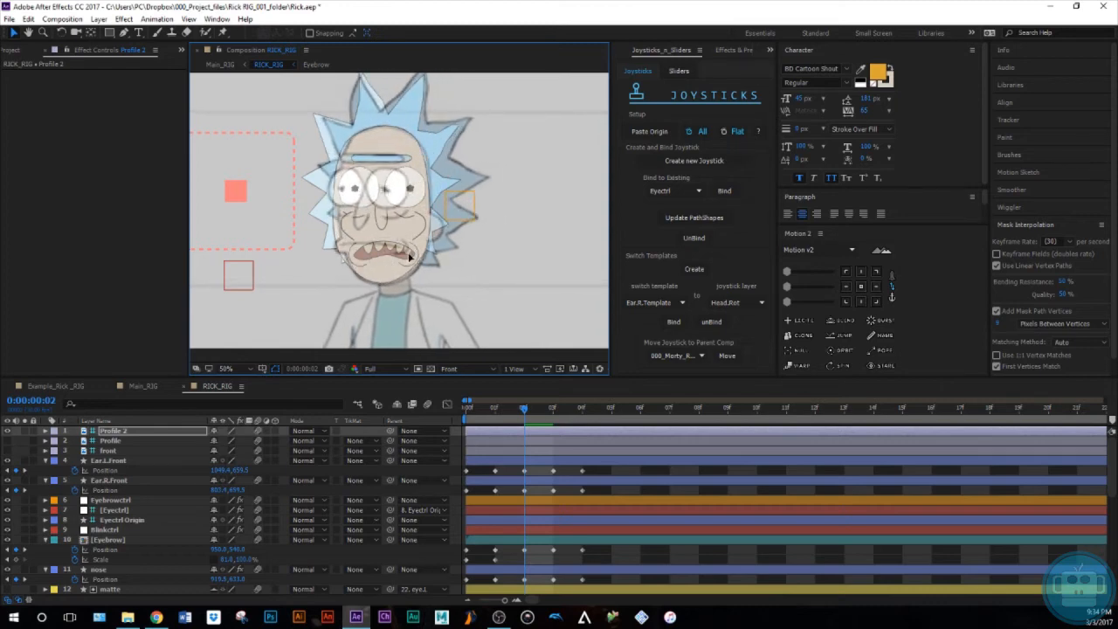
left_click(540, 469)
left_click(538, 463)
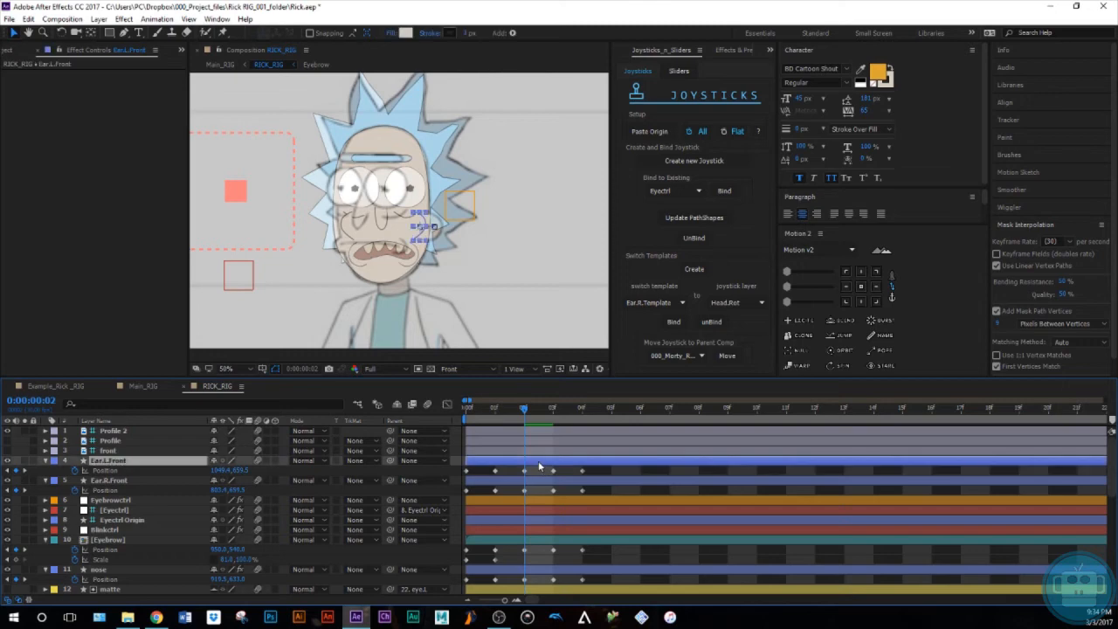
scroll(404, 260, "up", 2)
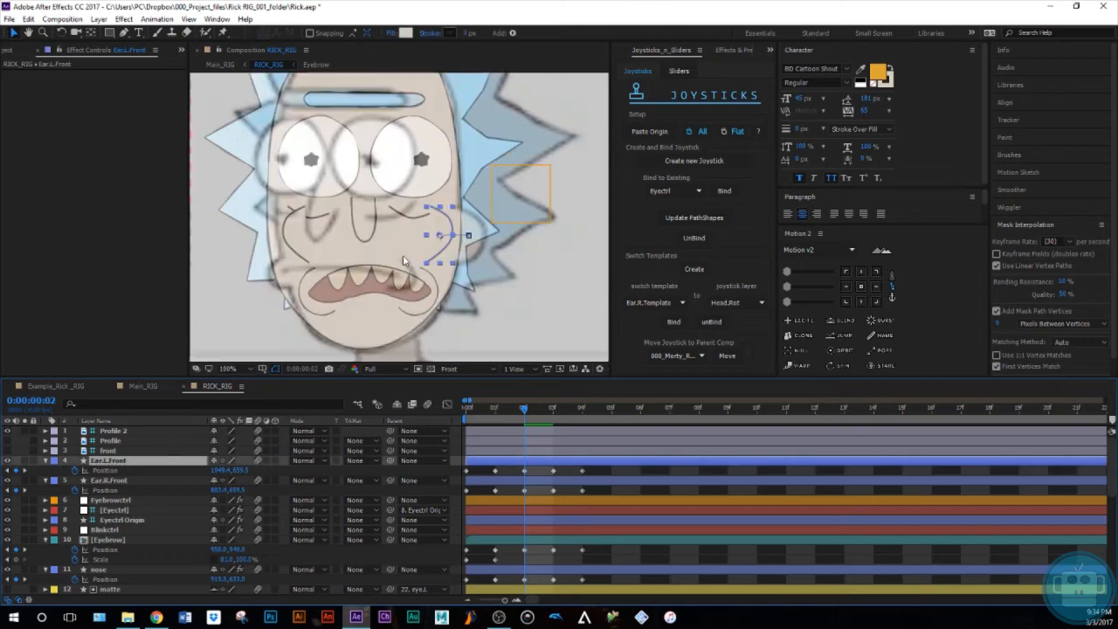
left_click(540, 481)
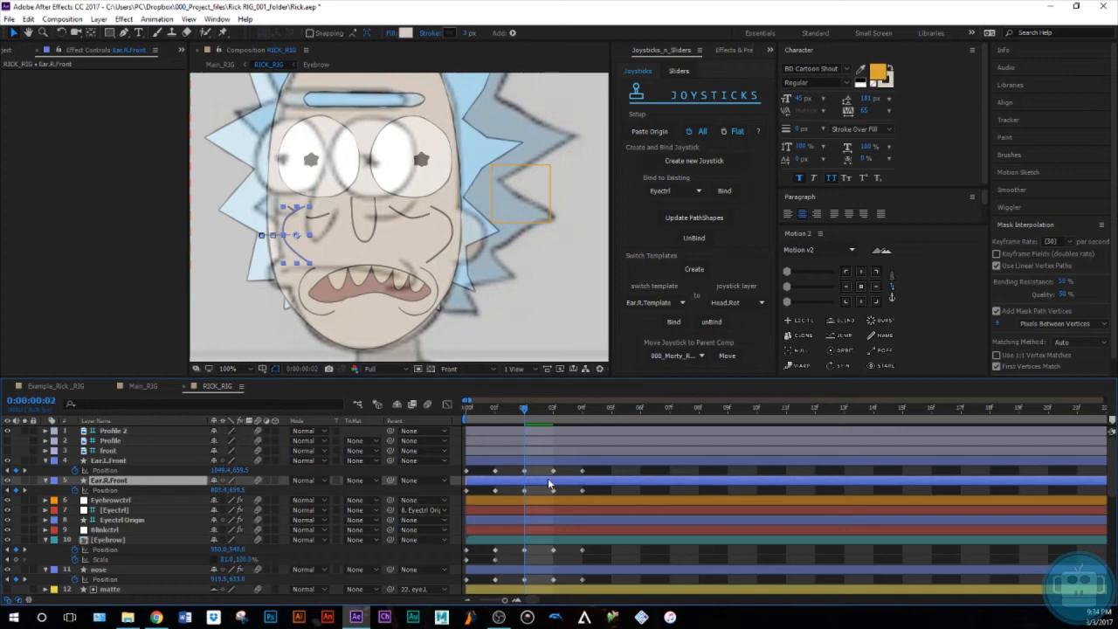
Shift the Eyebrow layer left to an X position of 910 at frame 2, following the flipped sketch.
left_click(550, 542)
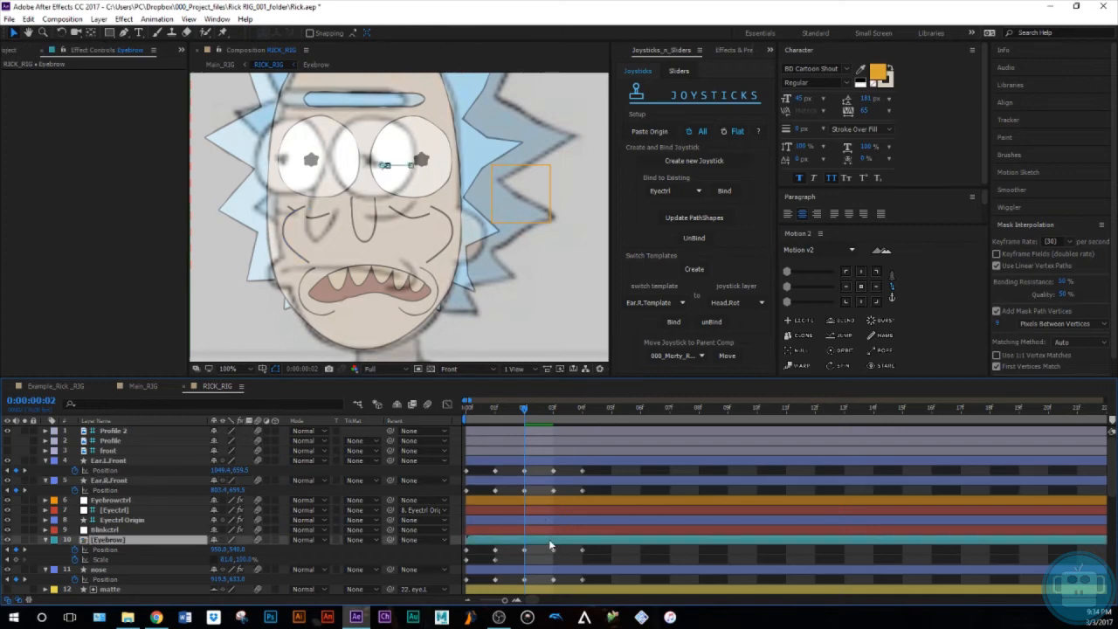
key("shift+Left")
key("shift+Left")
key("shift+Left")
key("shift+Left")
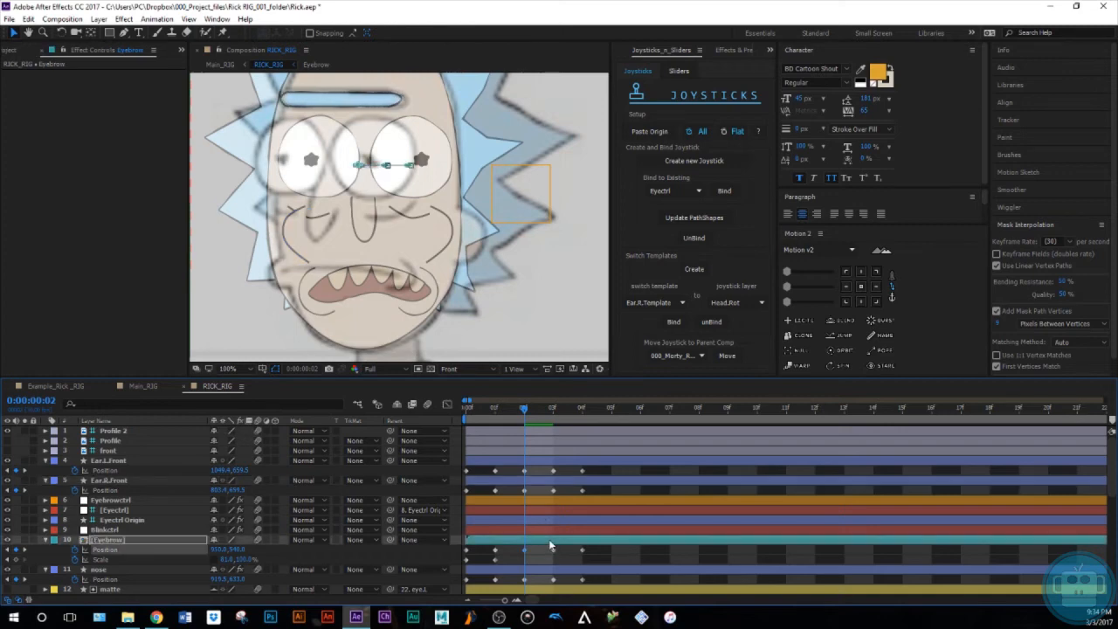
Shift the nose layer left at frame 2 until it sits over the nose in the flipped profile sketch.
scroll(551, 546, "down", 1)
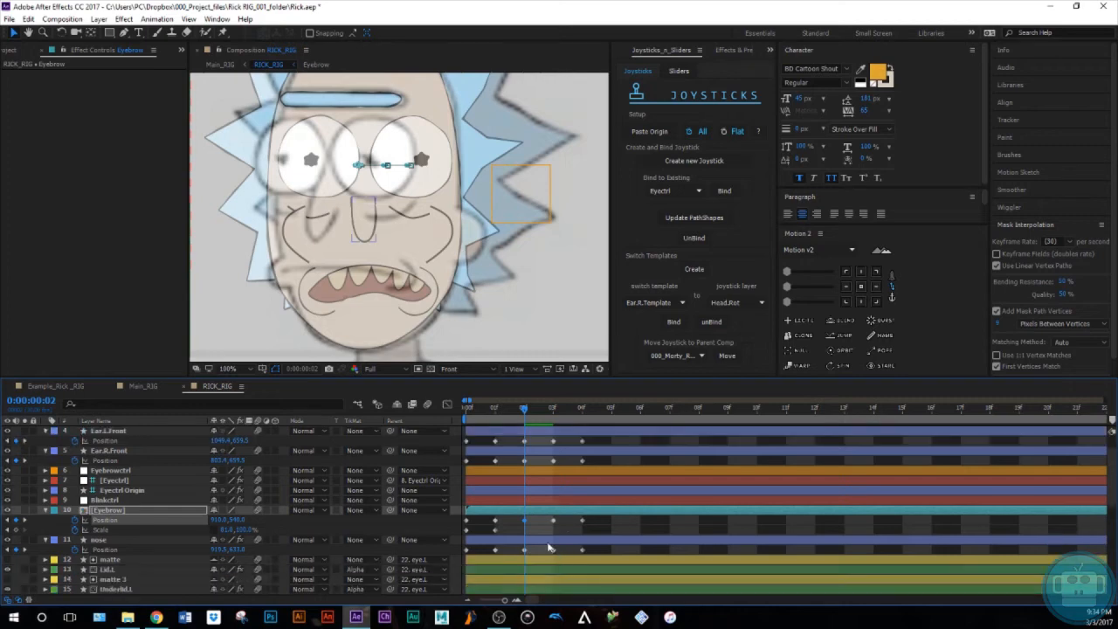
left_click(550, 541)
key("shift+Left")
key("shift+Left")
key("shift+Left")
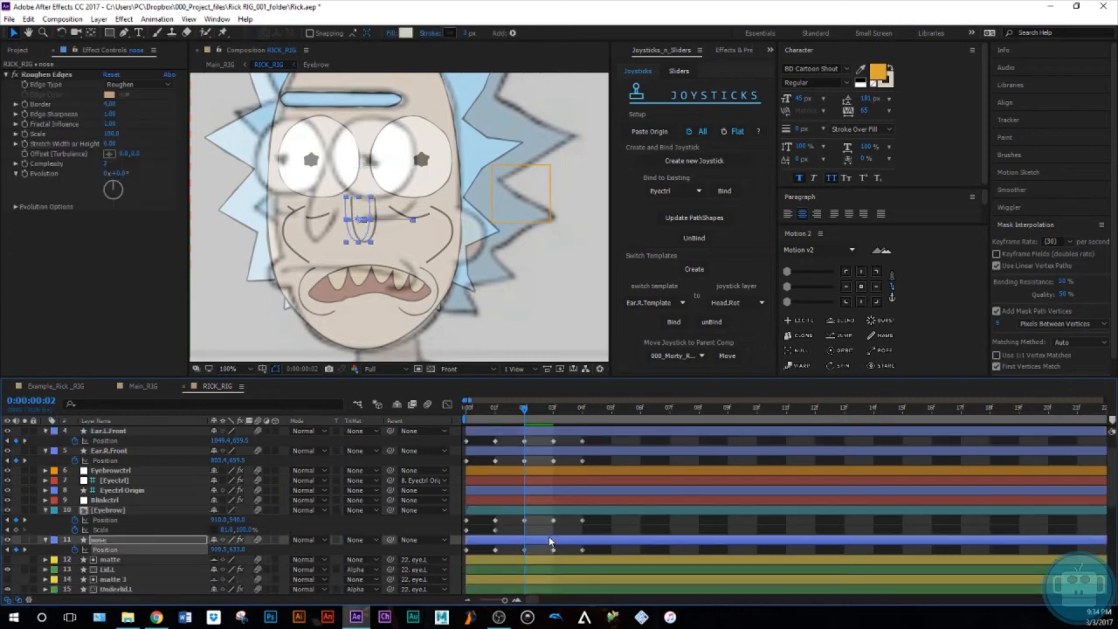
key("shift+Left")
key("shift+Left")
key("shift+Left")
key("shift+Left")
key("shift+Left")
key("shift+Left")
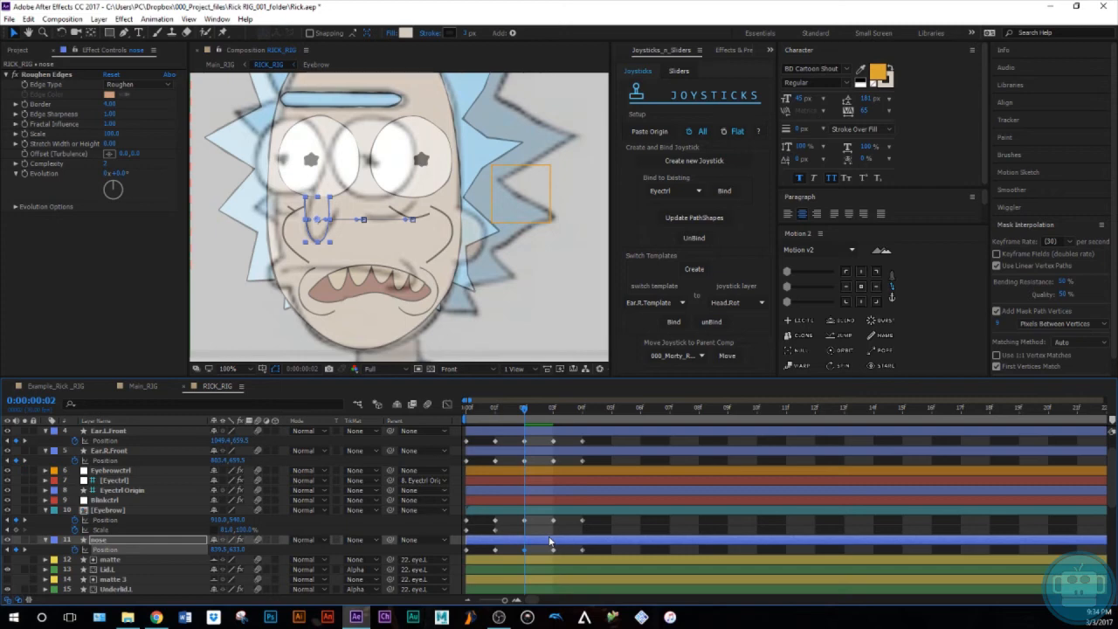
Shift eye.L and eye.R left together at frame 2 to X positions of about 942 and 782, matching the sketched eyes.
scroll(550, 541, "down", 4)
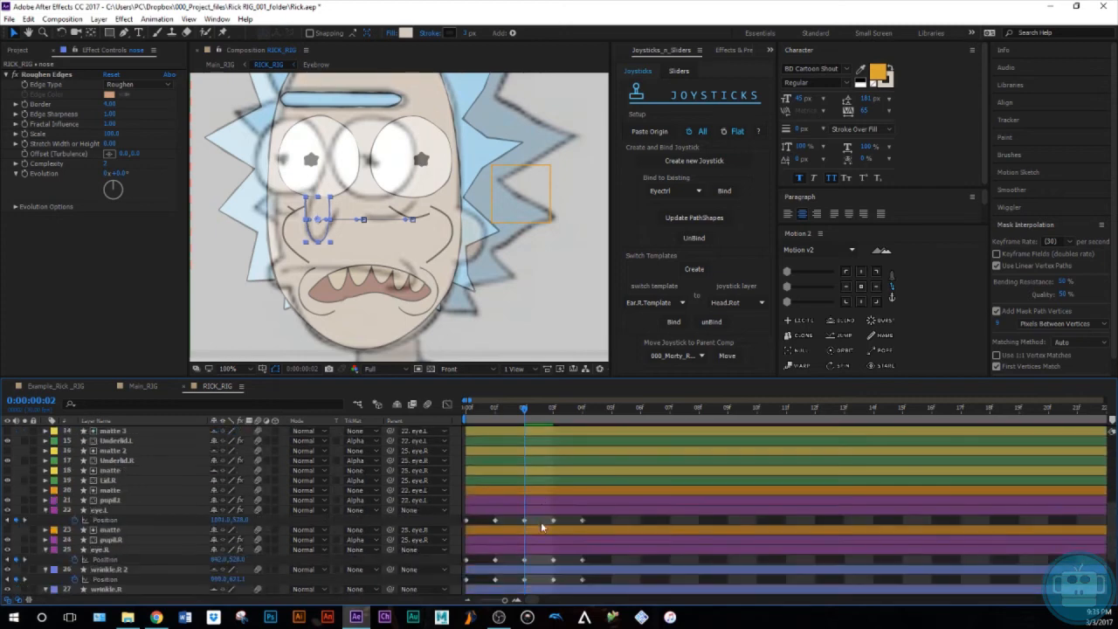
left_click(535, 510)
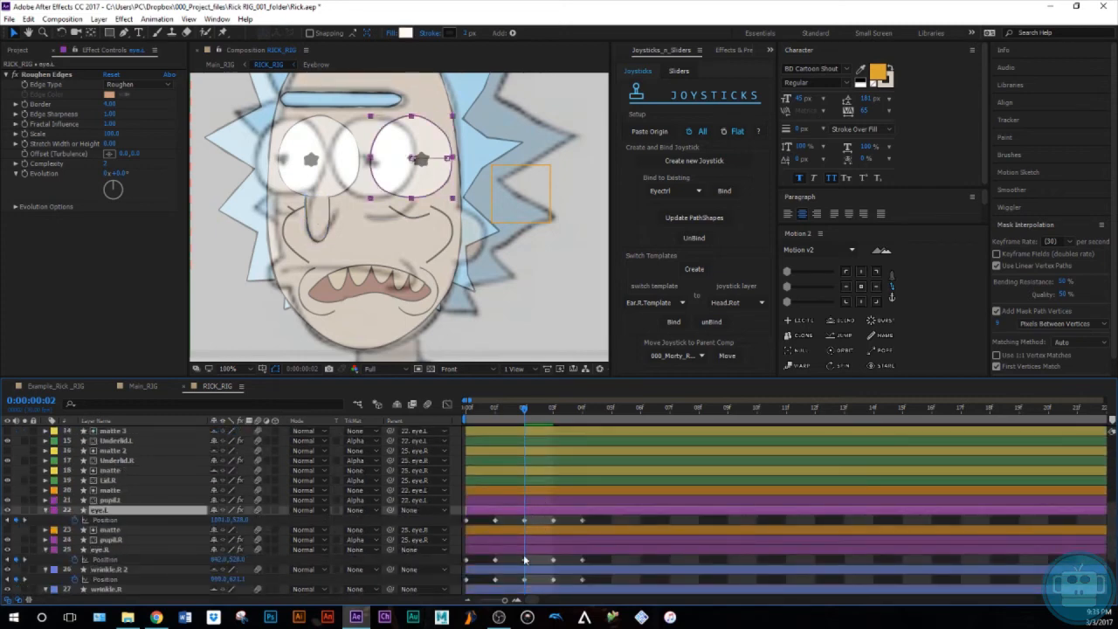
left_click(540, 551, "ctrl")
key("shift+Left")
key("shift+Left")
key("shift+Left")
key("shift+Left")
key("shift+Left")
key("shift+Left")
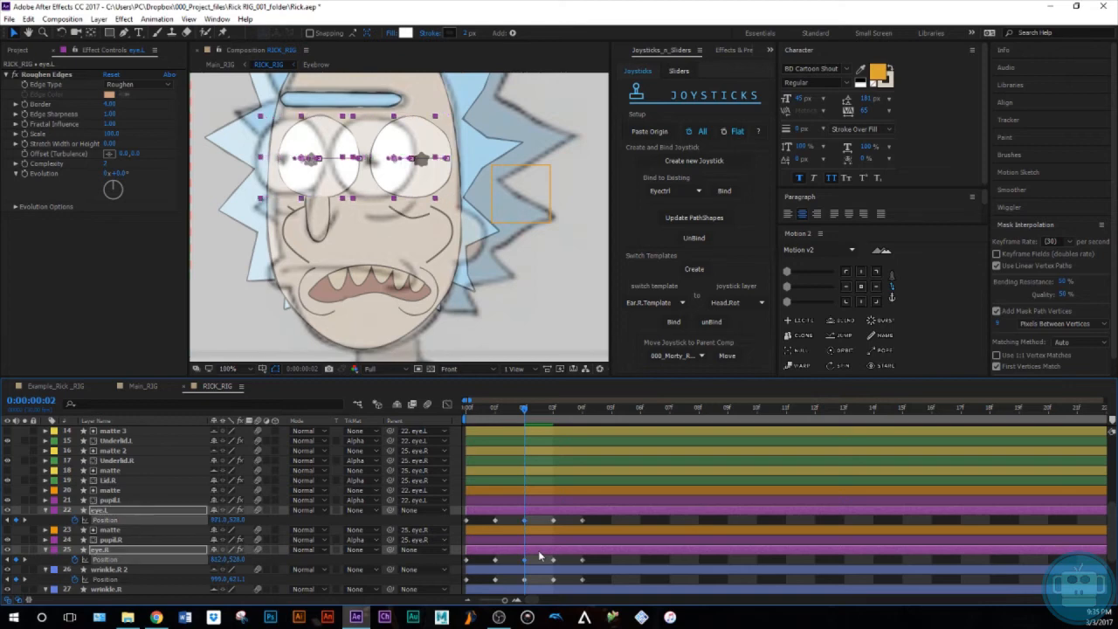
key("shift+Right")
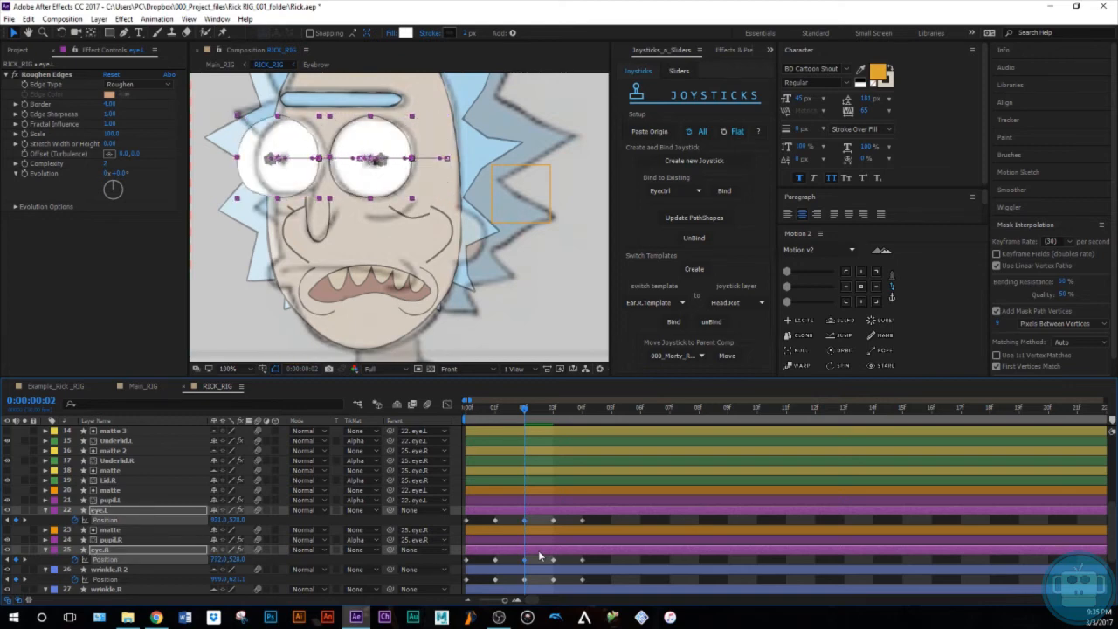
key("shift+Right")
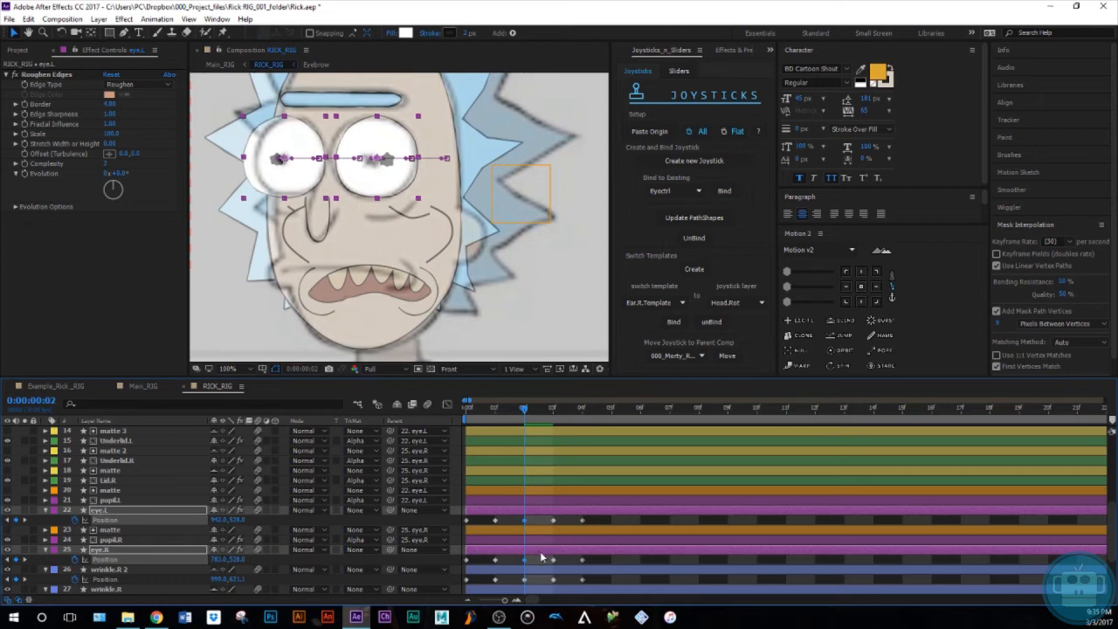
Move the wrinkle.R 2 layer left at frame 2 to an X position of about 941, under the sketch's near eye.
scroll(575, 569, "down", 1)
left_click(574, 540)
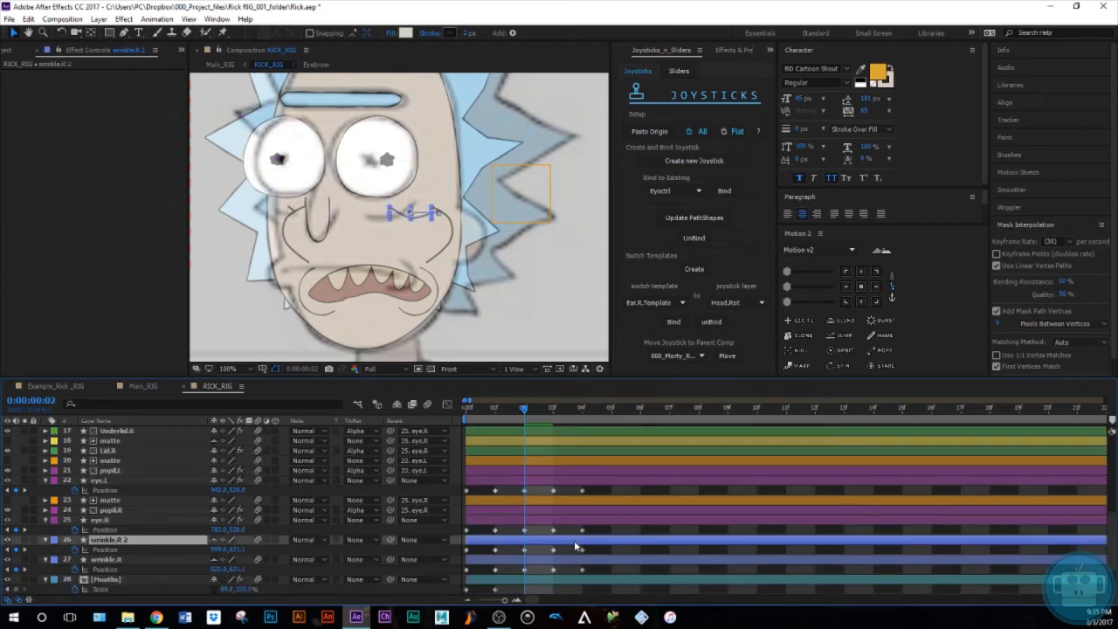
key("shift+Left")
key("shift+Left")
key("shift+Left")
key("shift+Left")
key("shift+Left")
key("shift+Left")
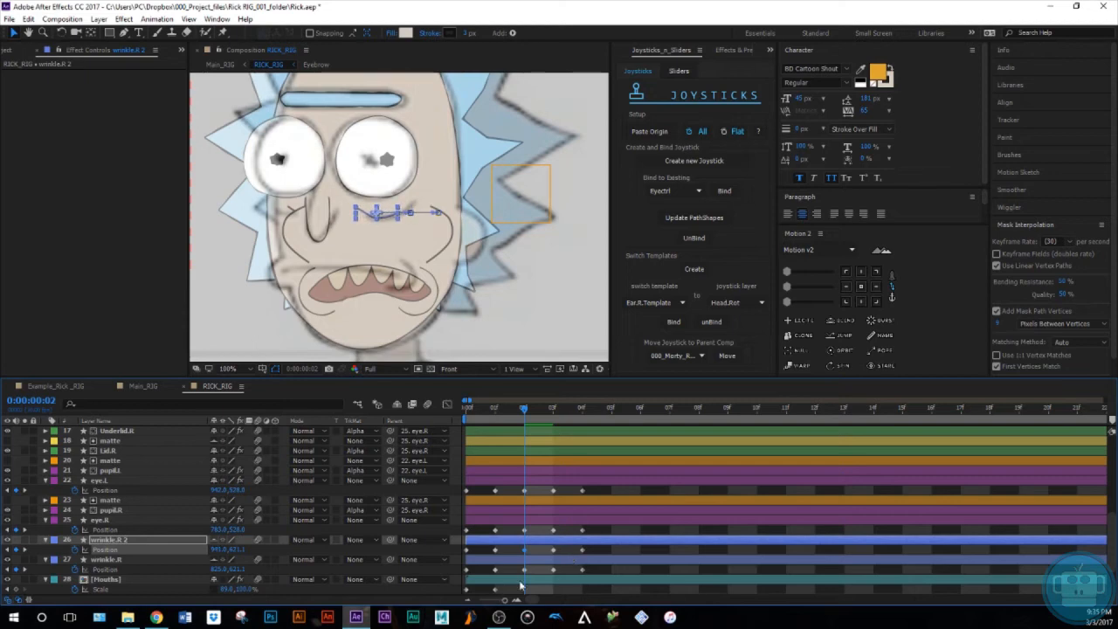
Move the wrinkle.R layer left at frame 2 to an X position of 794.
left_click(553, 562)
key("shift+Left")
key("shift+Left")
key("shift+Left")
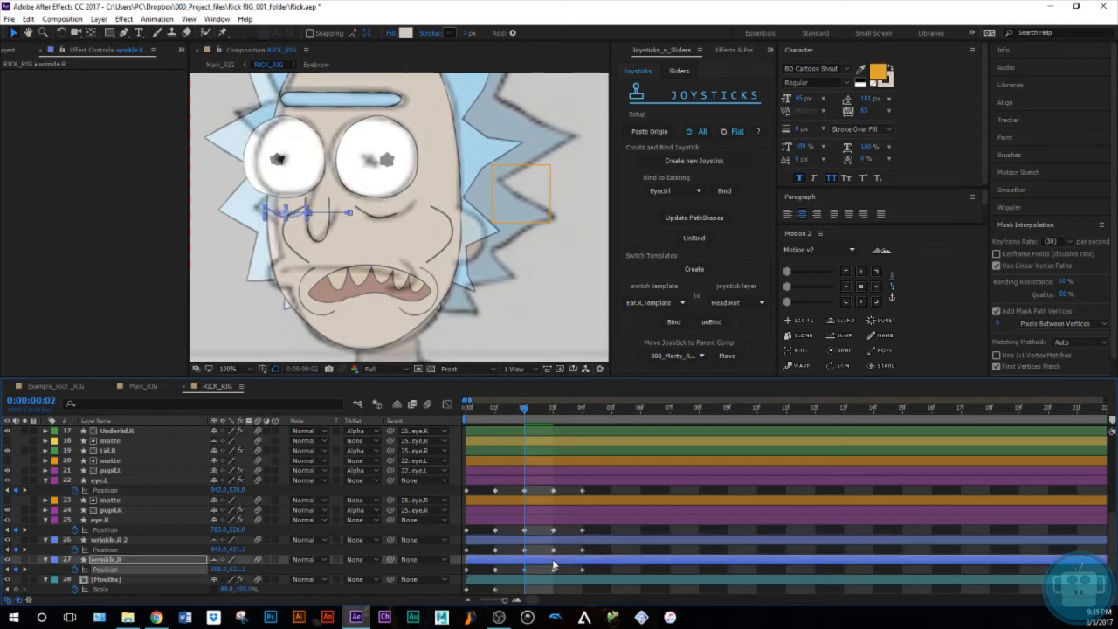
key("shift+Right")
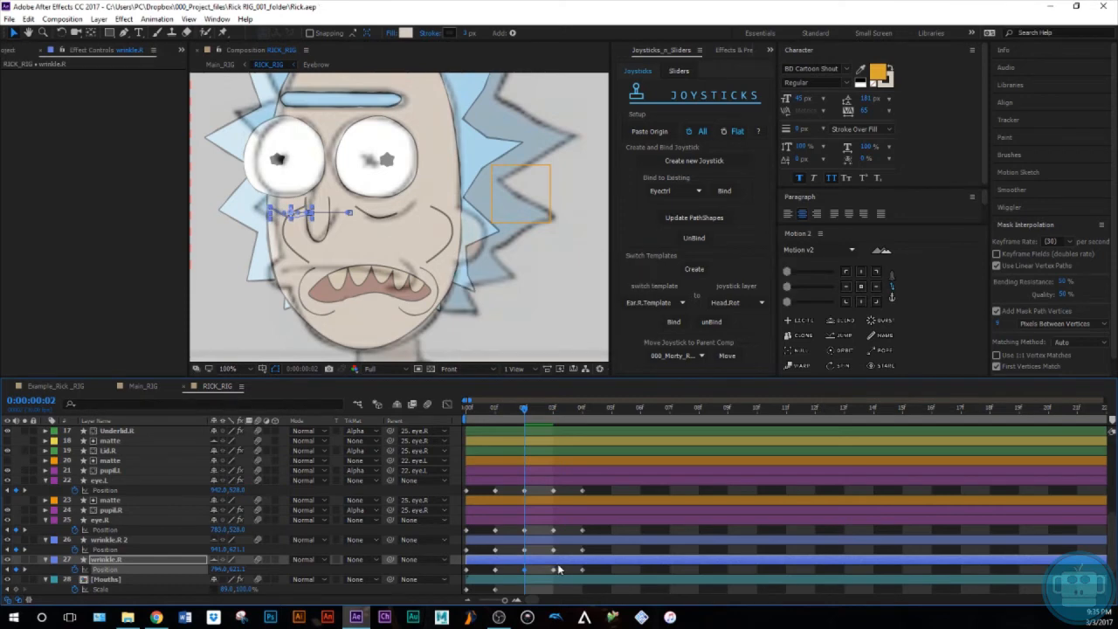
Shift the Mouths layer left at frame 2 toward the flipped sketch's mouth.
scroll(573, 556, "down", 2)
left_click(563, 521)
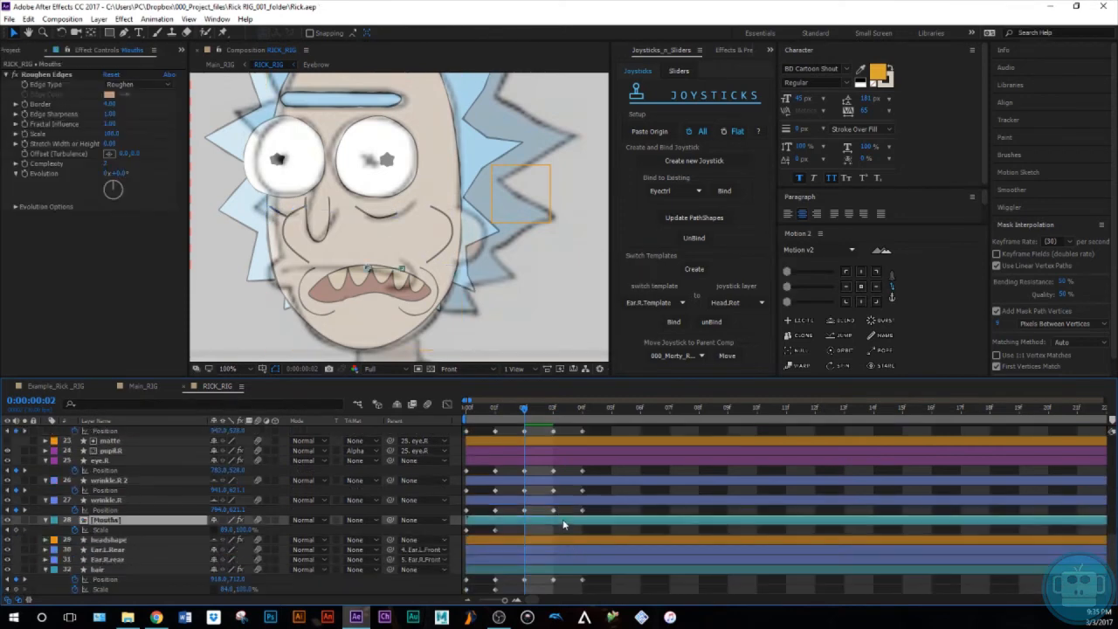
key("Return")
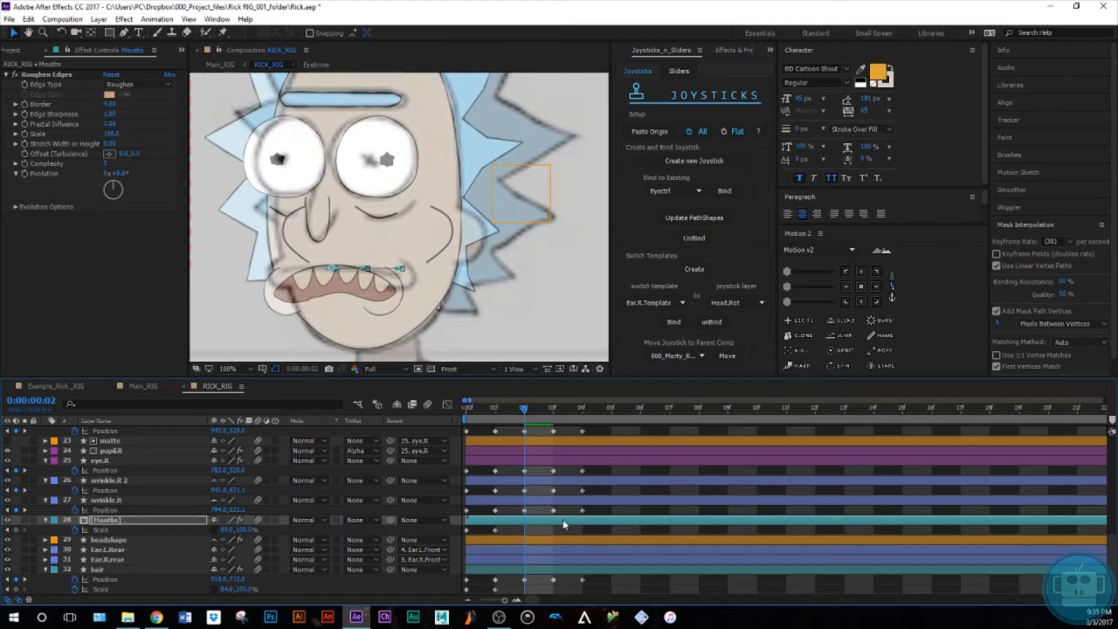
Move the hair layer right to an X position of 1008 at frame 2 and add a Scale keyframe there.
left_click(541, 569)
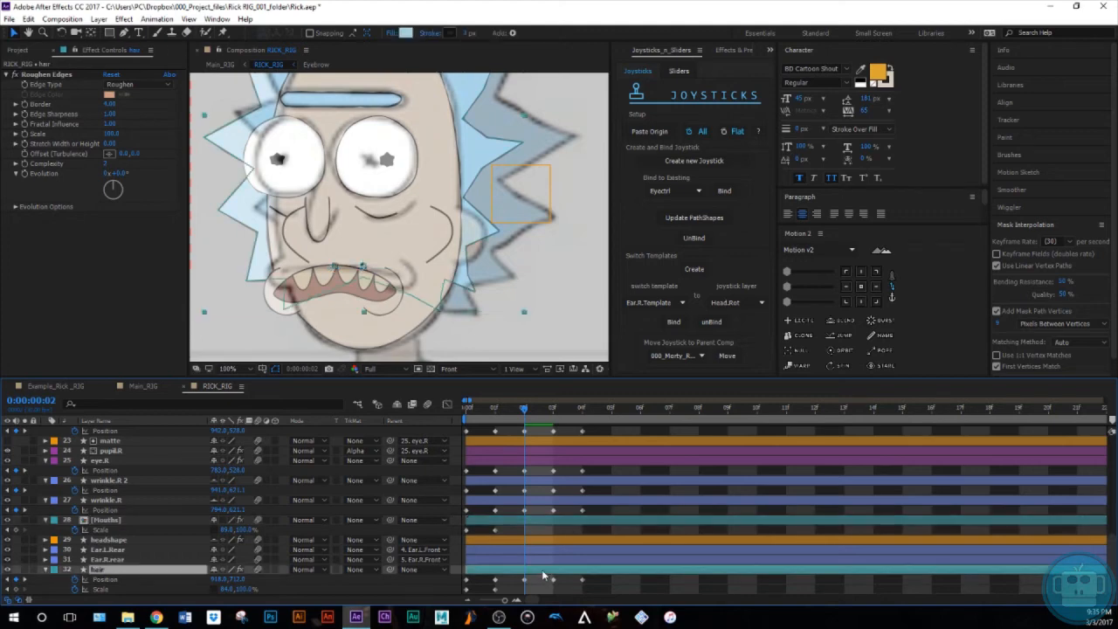
key("shift+Right")
key("shift+Right")
key("shift+Right")
key("shift+Right")
key("shift+Right")
key("shift+Right")
key("shift+Right")
key("shift+Right")
key("shift+Right")
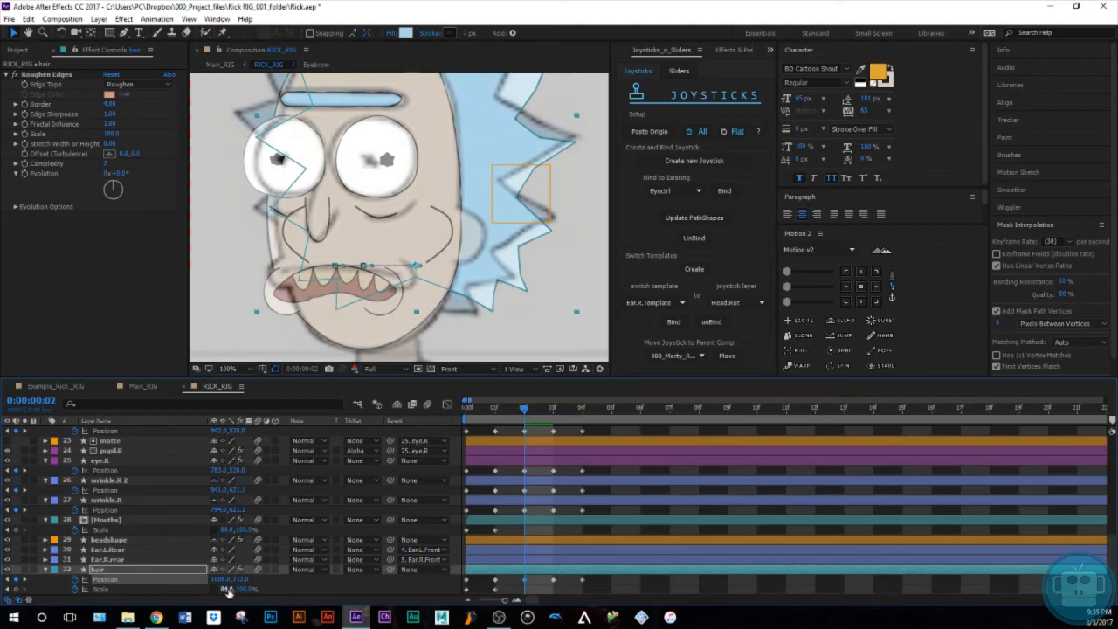
left_click(16, 590)
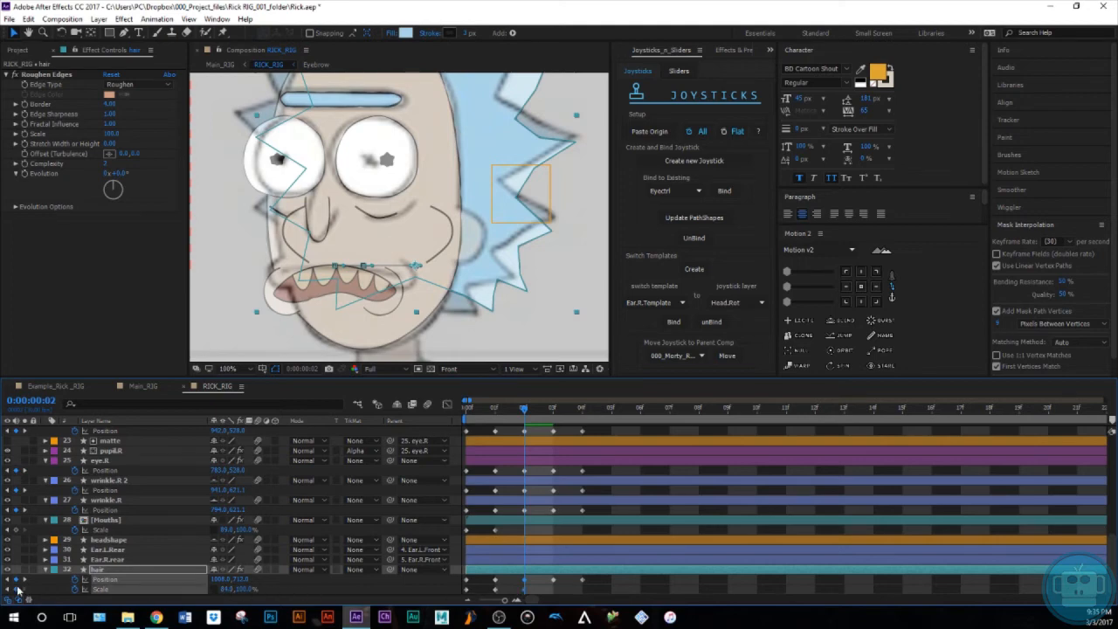
Compare the head poses by stepping back and forth between frames 0, 1 and 2.
key("Page_Up")
key("Page_Up")
key("Page_Down")
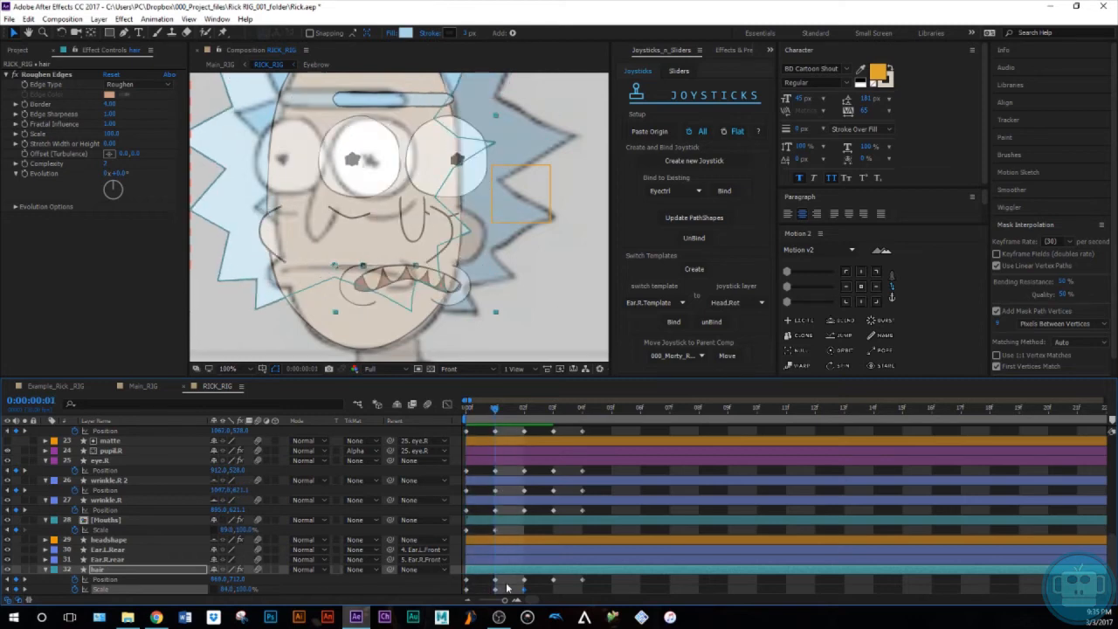
key("Page_Down")
key("Page_Up")
key("Page_Down")
key("Page_Up")
key("Page_Up")
key("Page_Down")
key("Page_Down")
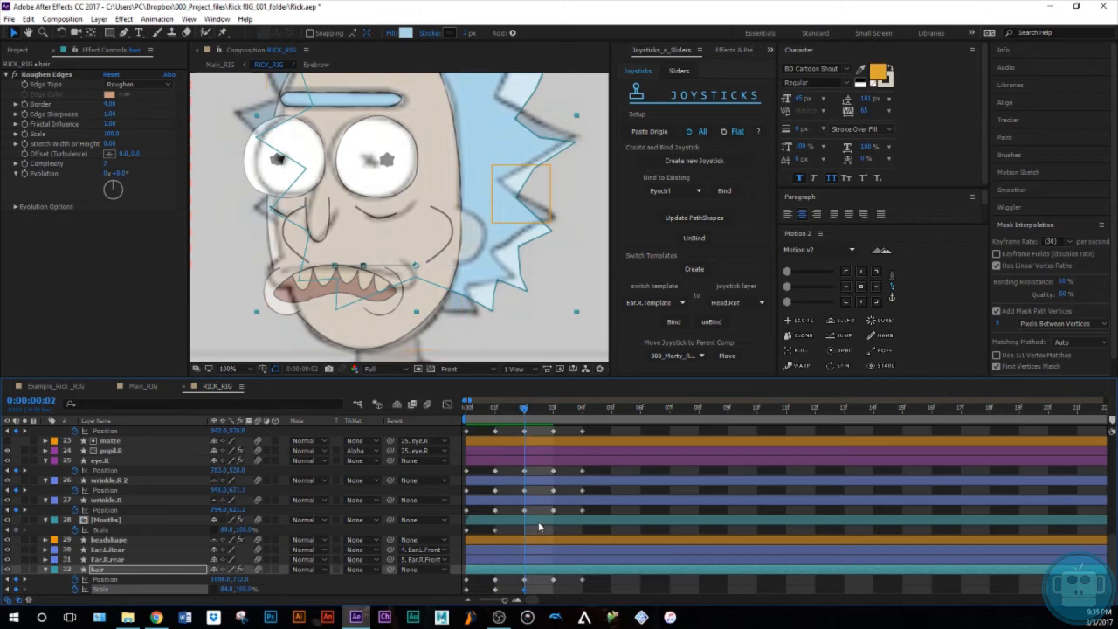
Key the Mouths layer's scale at 100% at frame 2, shift it left onto the sketched mouth, and compare with the earlier frames.
left_click(539, 524)
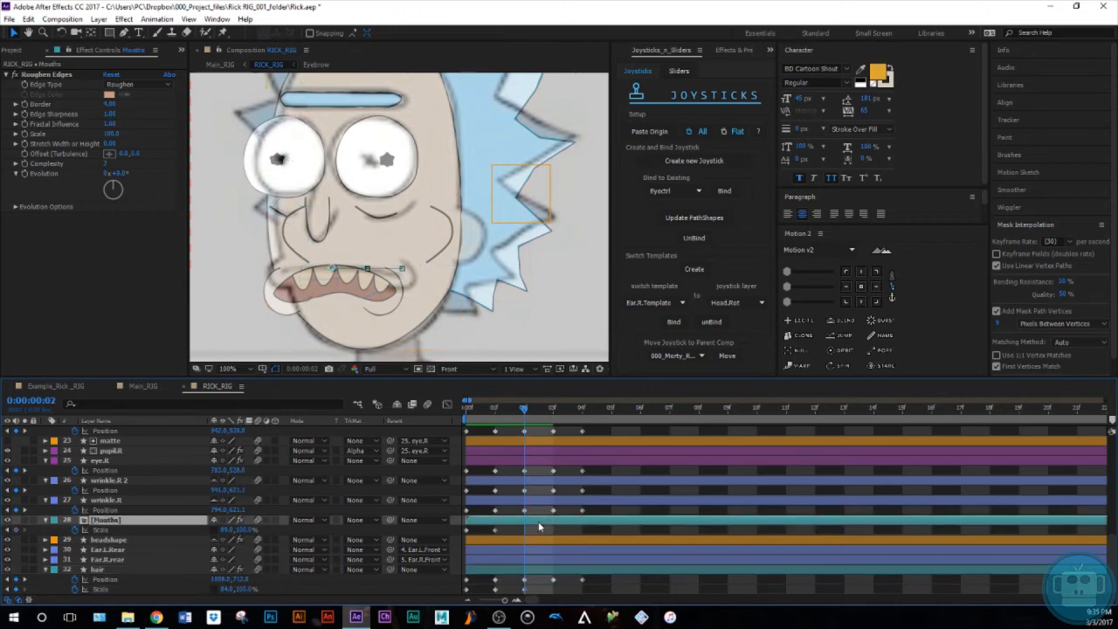
left_click(667, 160)
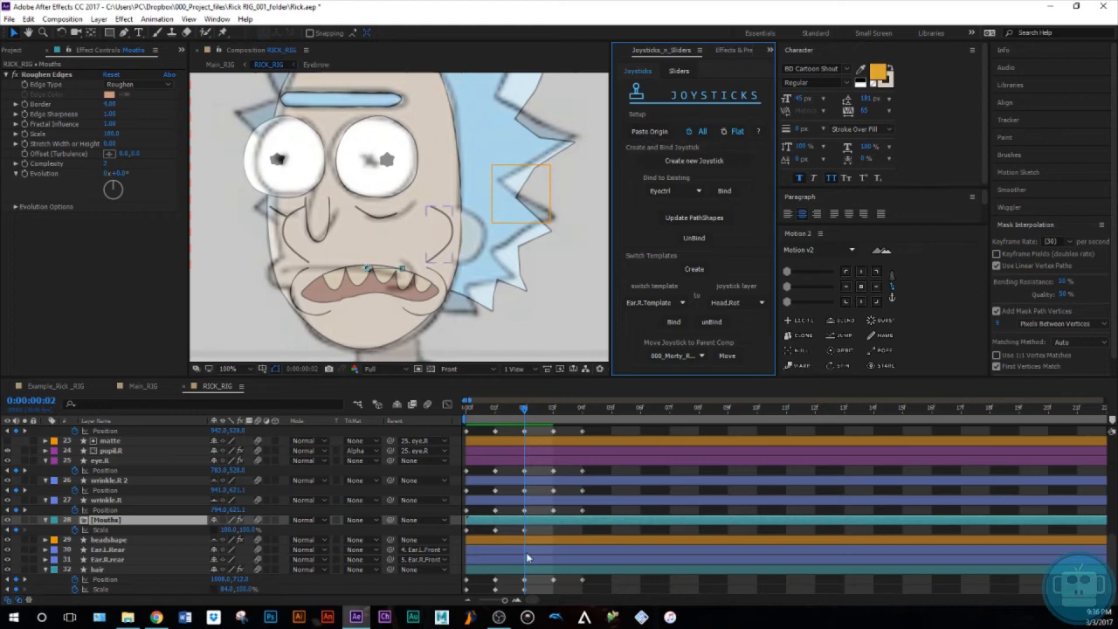
key("Return")
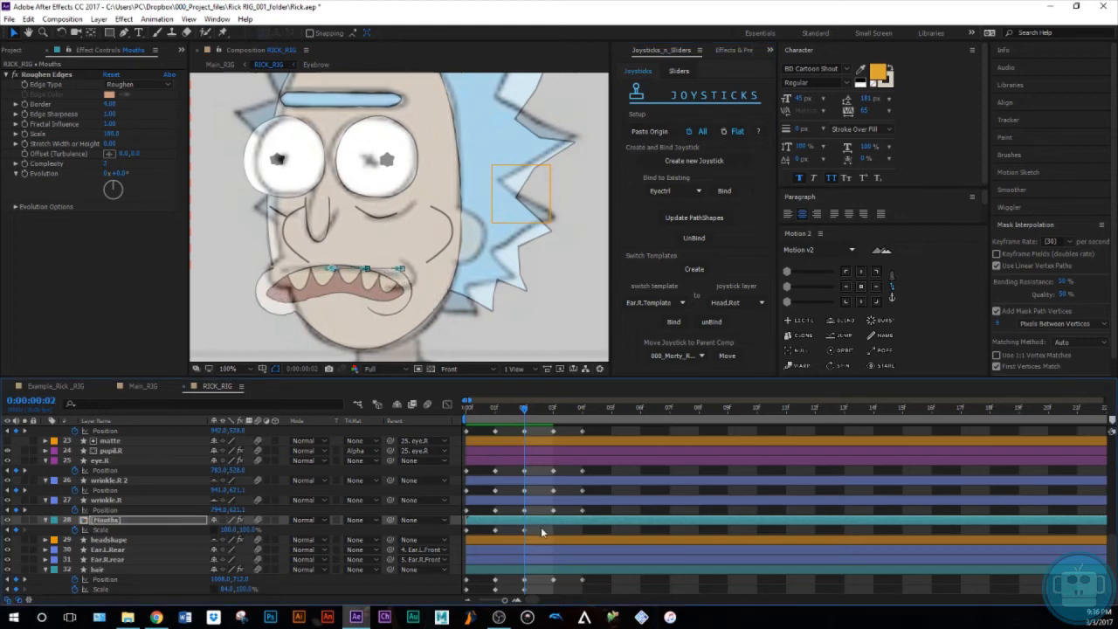
left_click(556, 534)
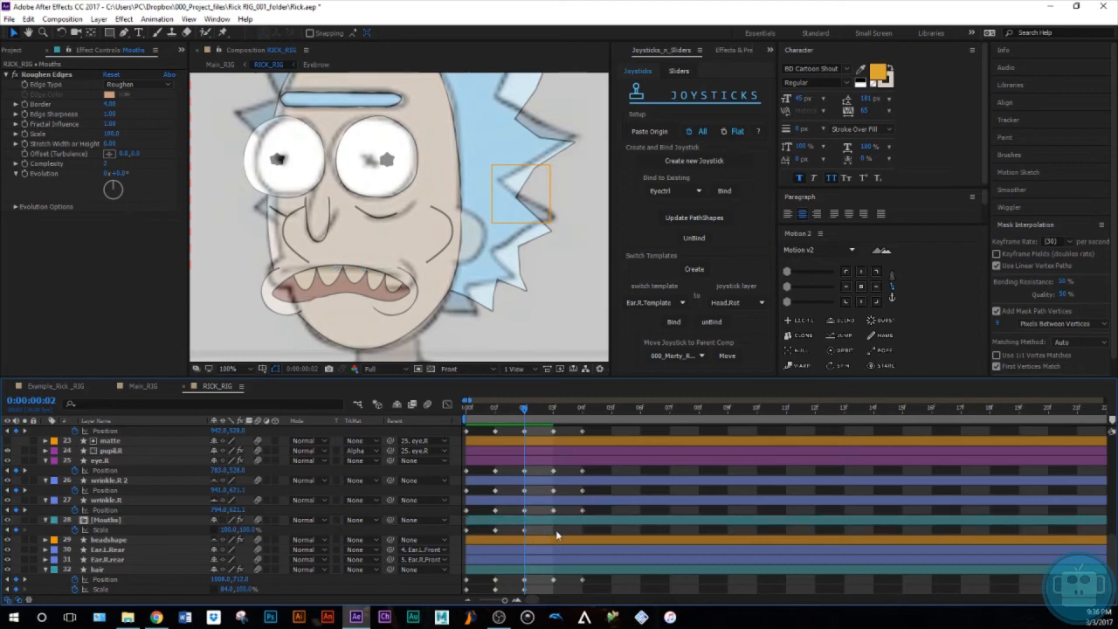
key("Page_Up")
key("Page_Up")
key("Page_Down")
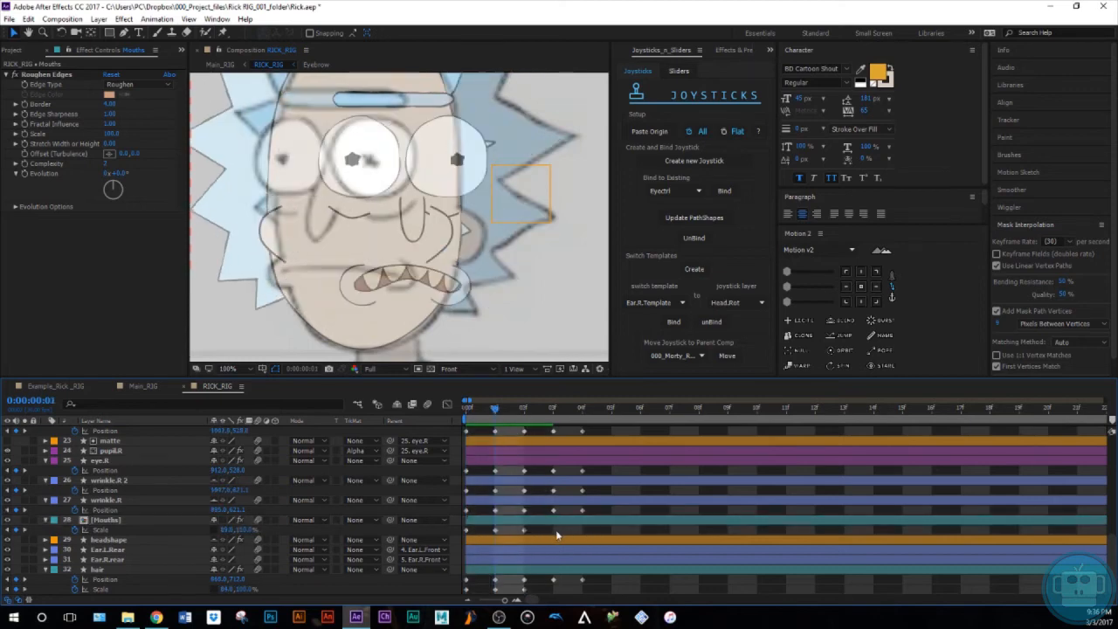
key("Page_Down")
Add a Scale keyframe to the Eyebrow layer at frame 2.
scroll(559, 533, "up", 5)
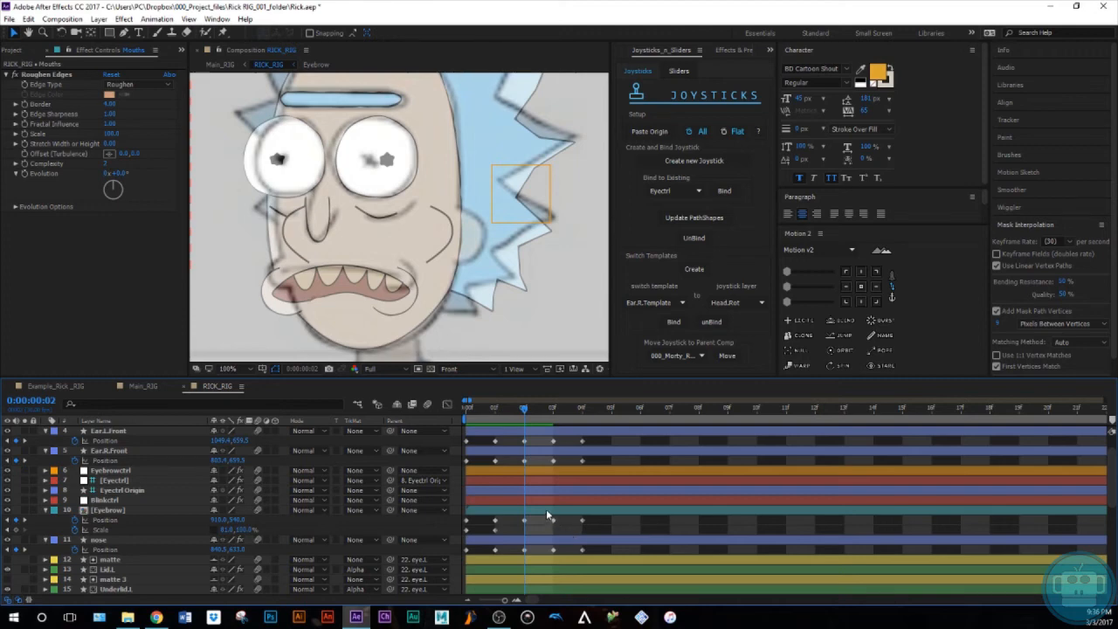
left_click(546, 509)
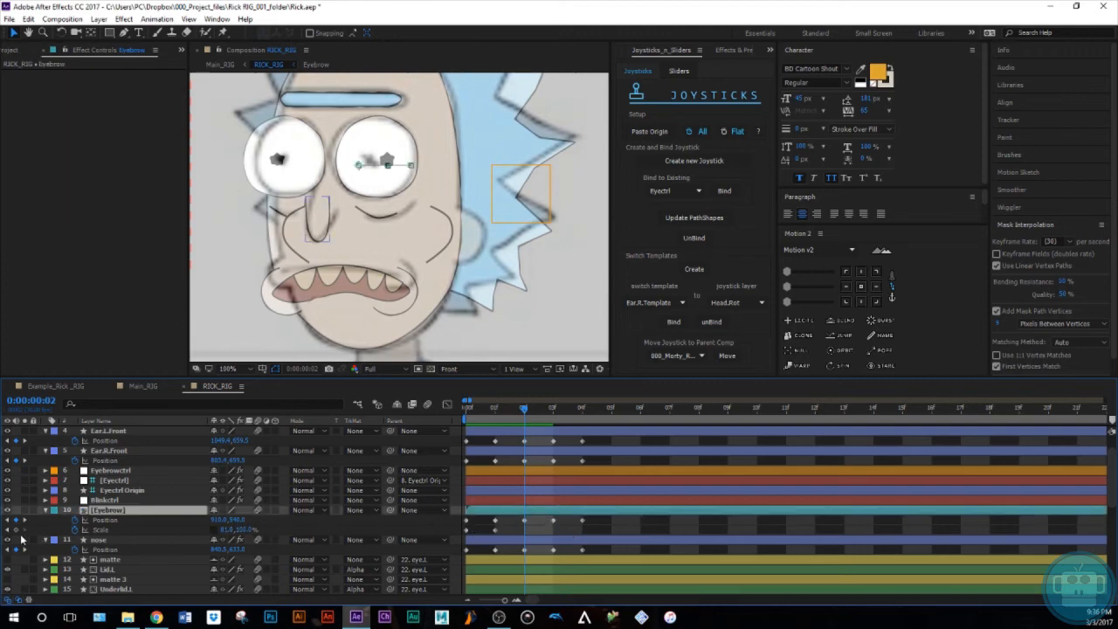
left_click(16, 531)
Fine-tune the Ear.L.Front layer at frame 2 to an X position of 1052.4, checking it against the earlier frames.
scroll(479, 535, "up", 1)
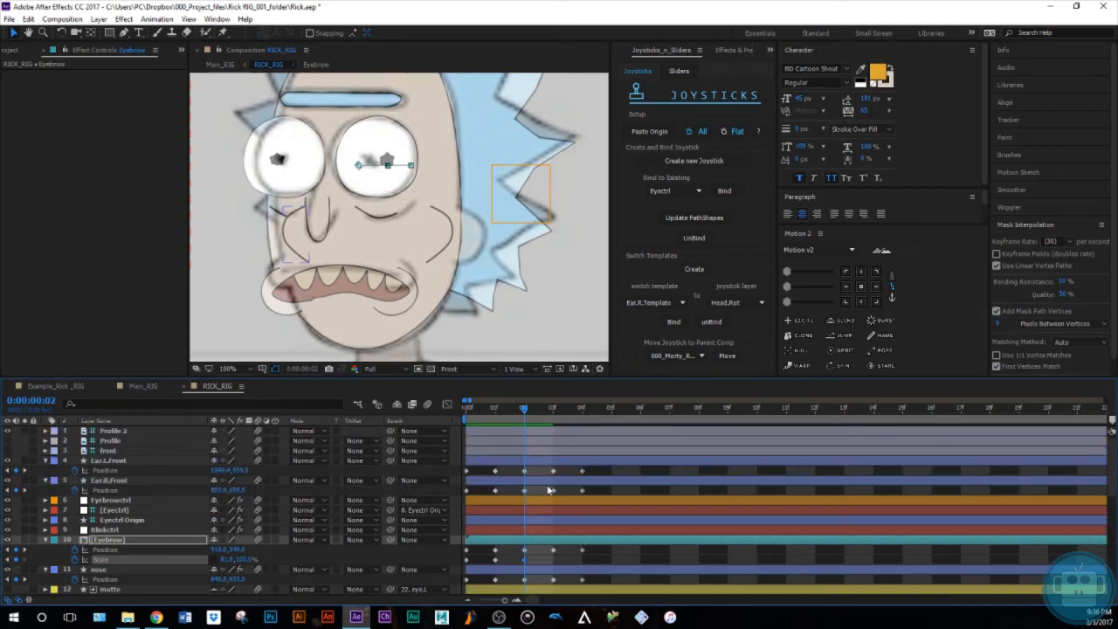
left_click(546, 482)
left_click(541, 465)
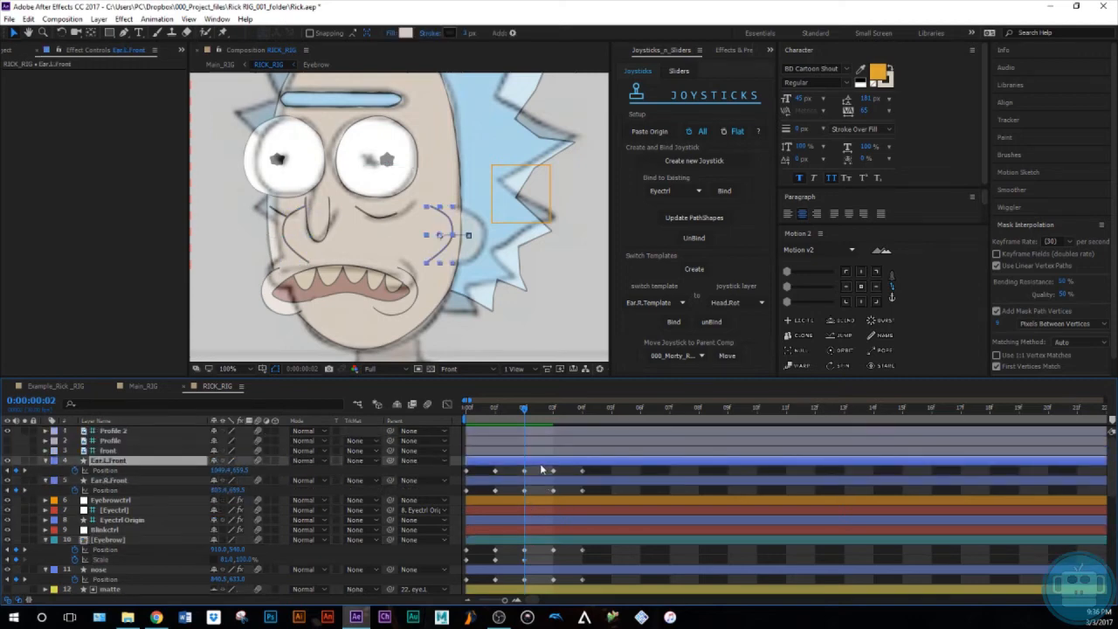
key("shift+Left")
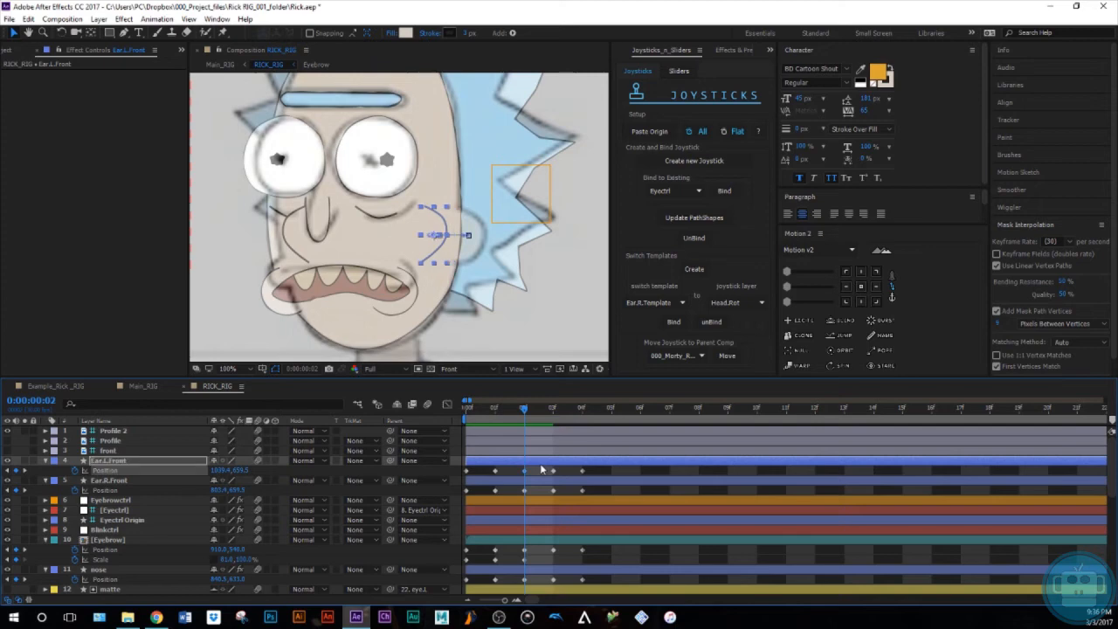
key("Page_Up")
key("Page_Up")
key("Page_Down")
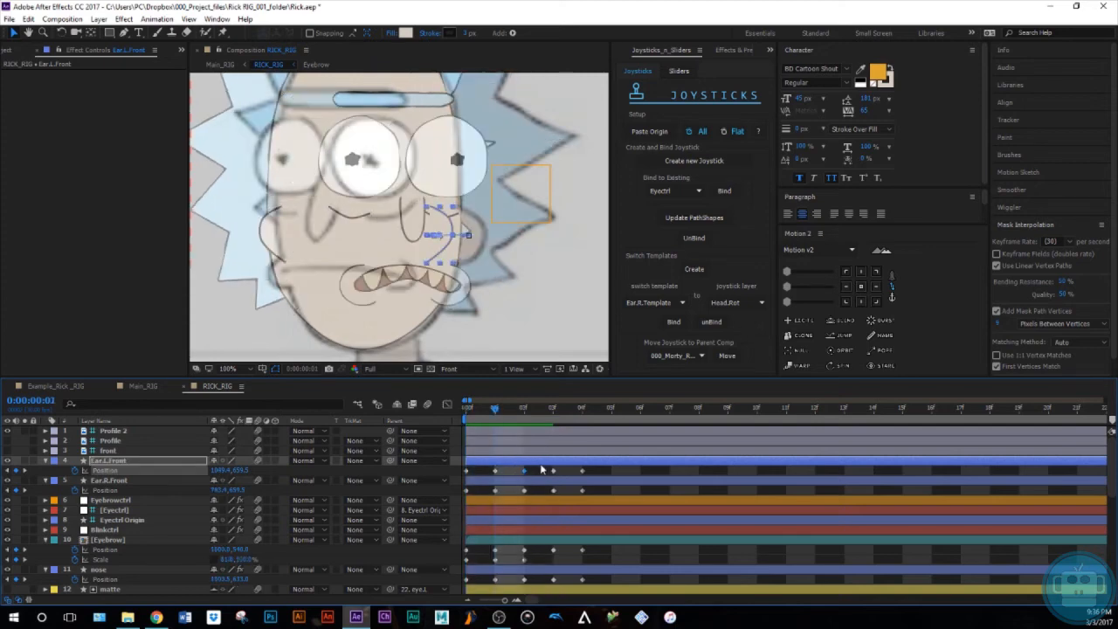
key("Page_Down")
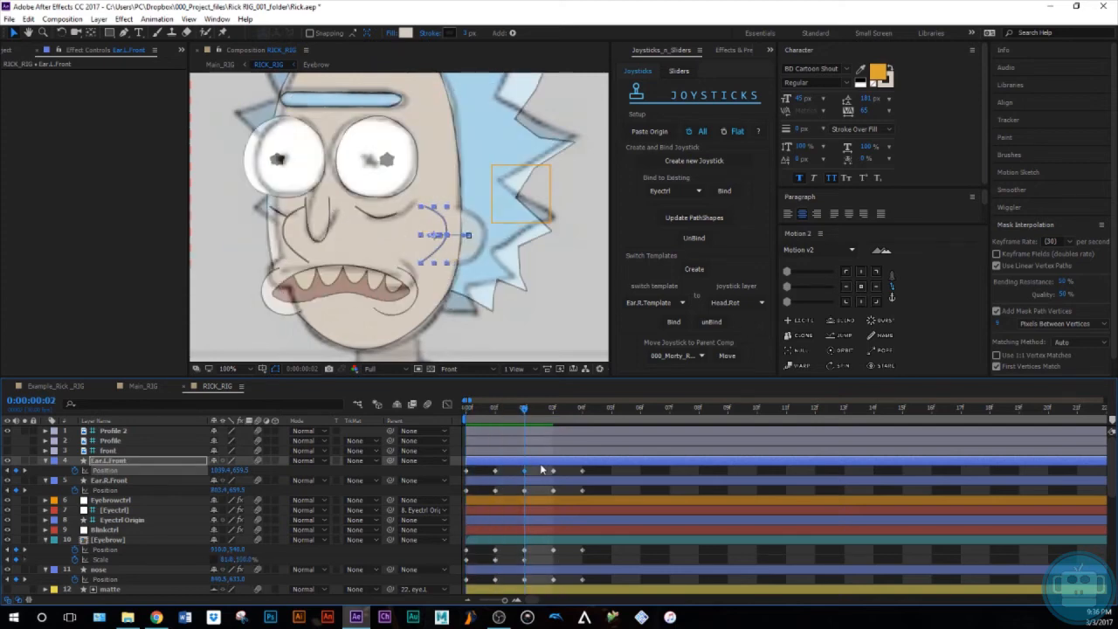
key("Right")
key("Right")
key("shift+Right")
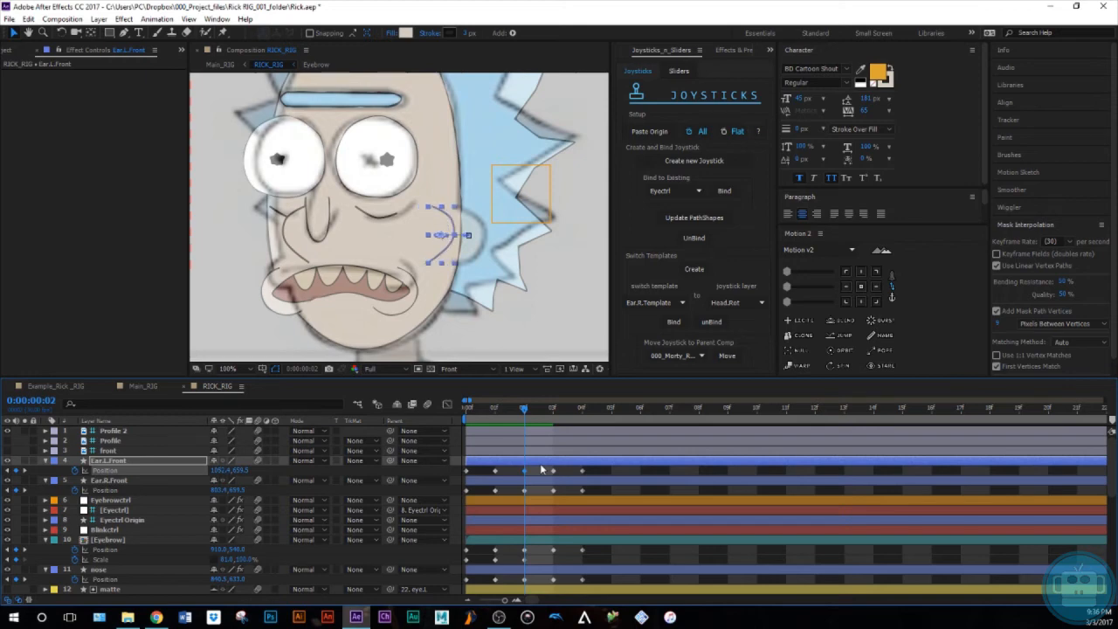
At frame 3, raise the Ear.L.Front and Ear.R.Front layers together to a Y position of 629.5.
key("Page_Down")
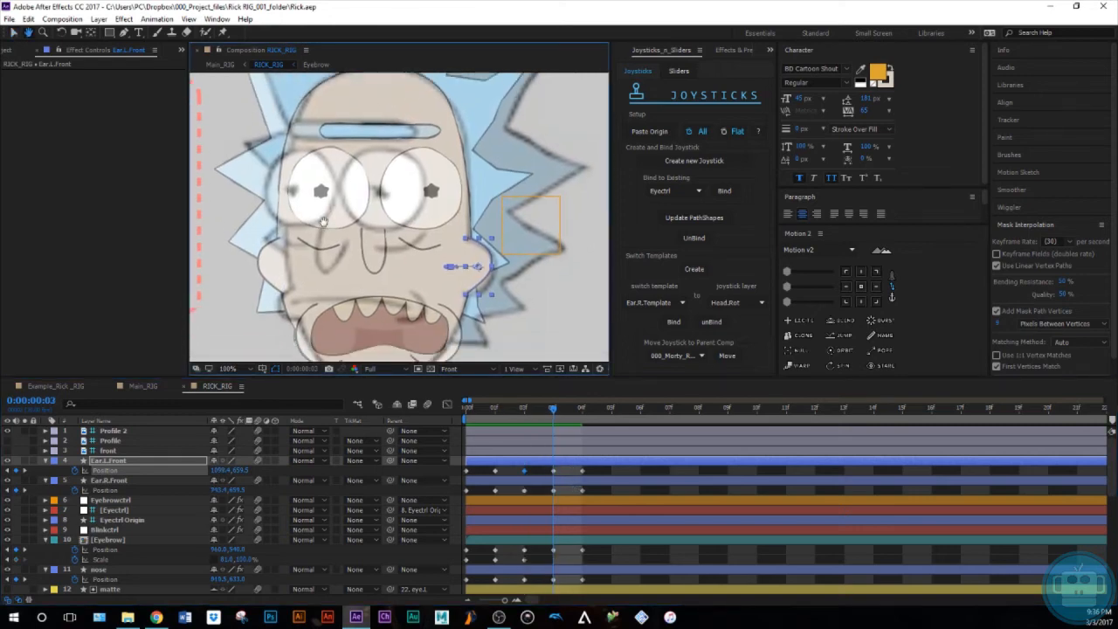
left_click(565, 465)
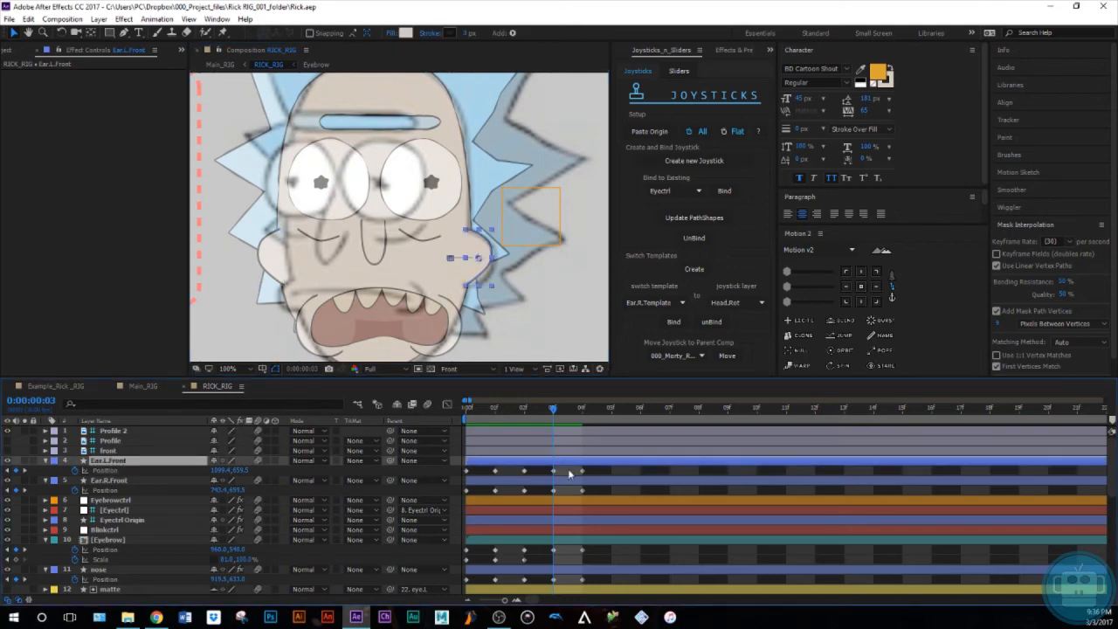
mouse_move(380, 263)
left_mouse_down()
mouse_move(385, 281)
mouse_move(382, 261)
left_mouse_up()
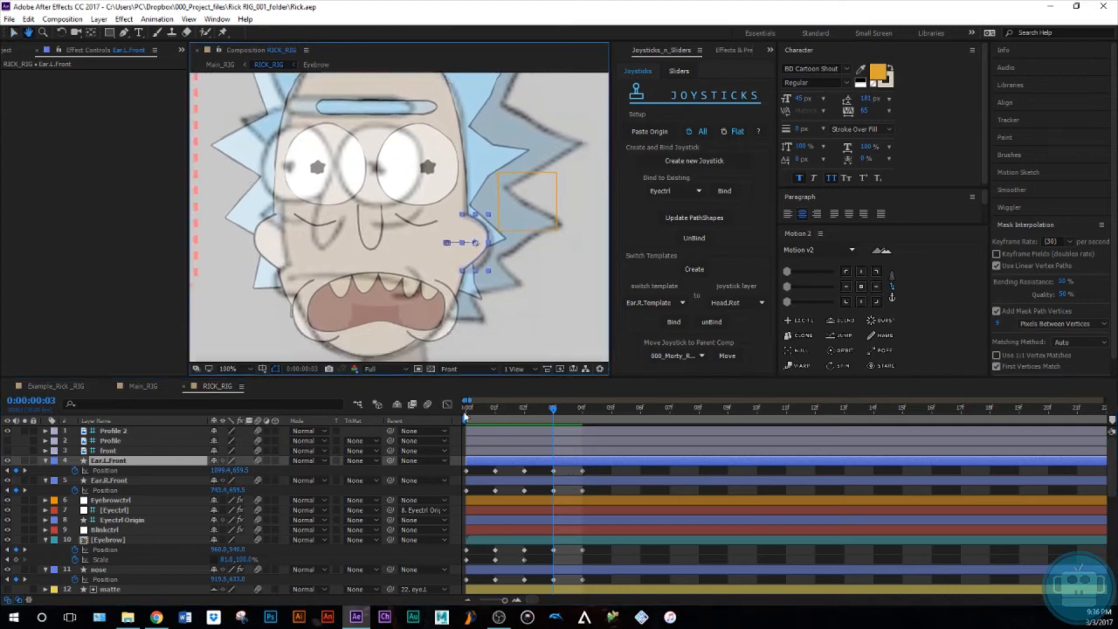
left_click(563, 484, "shift")
key("shift+Up")
key("shift+Up")
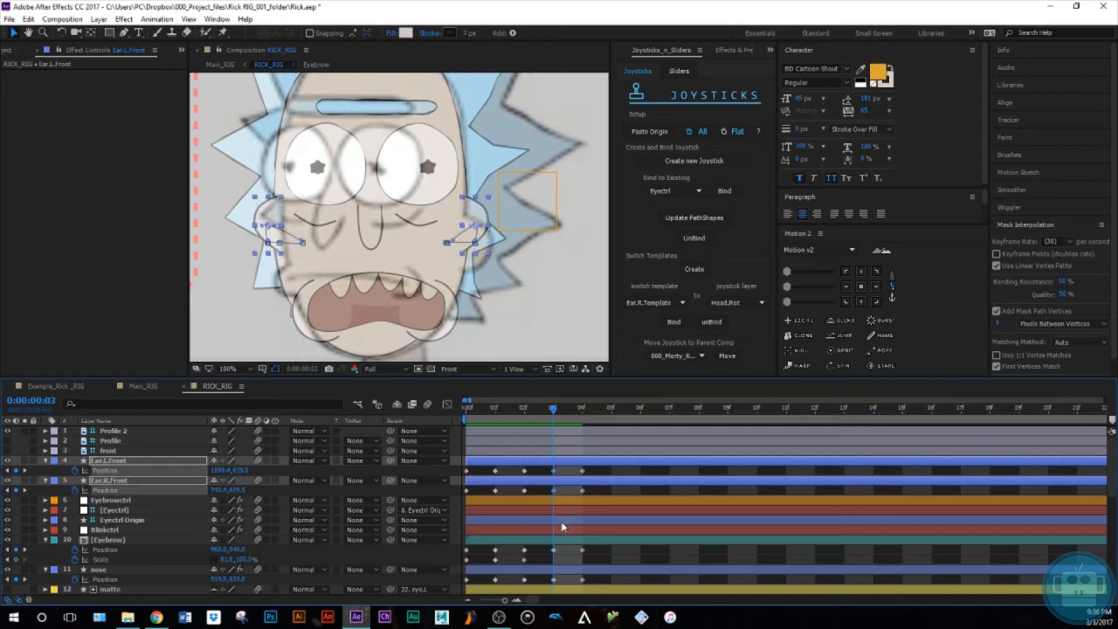
Set the Eyebrow layer's scale to 100% at frame 3 and raise it to a Y position of 490.
scroll(572, 542, "down", 1)
left_click(560, 510)
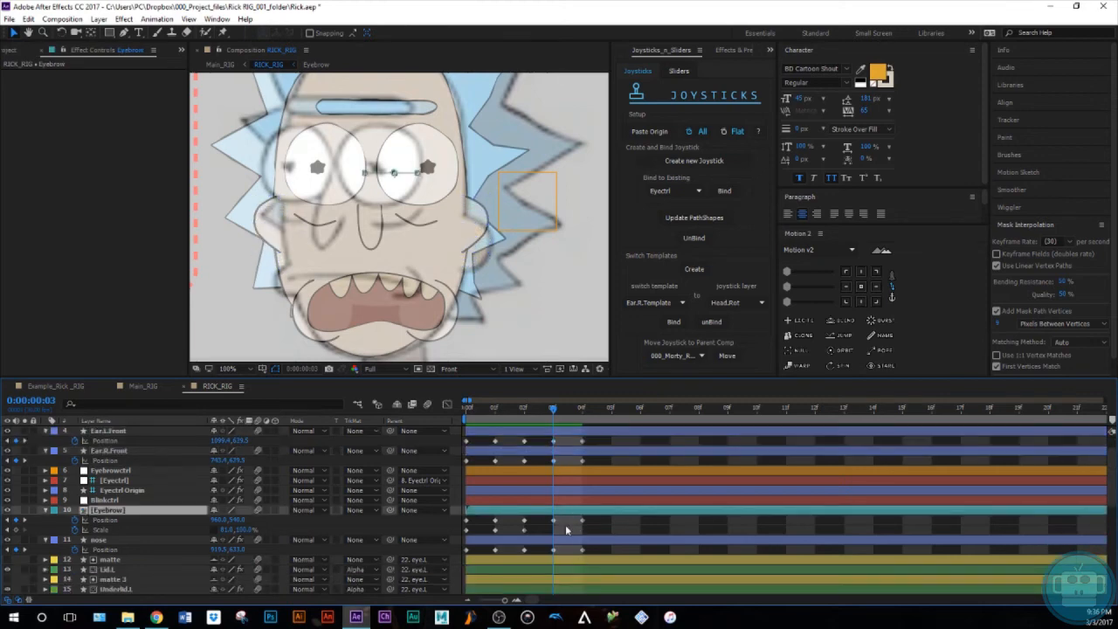
left_click(228, 529)
key("Return")
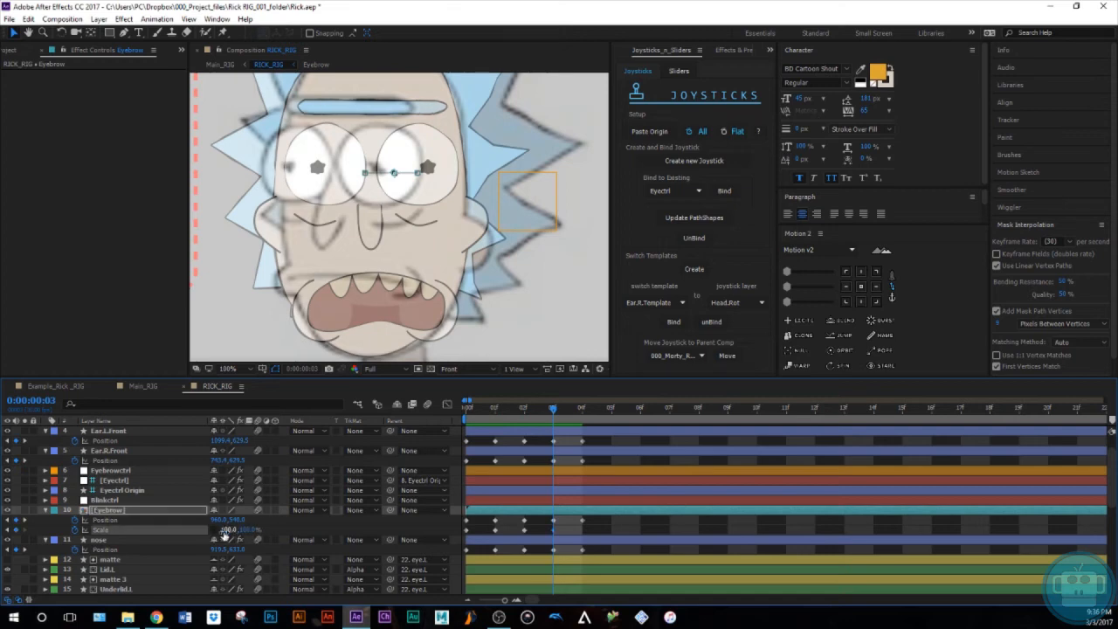
left_click_drag(367, 234, 364, 290)
key("shift+Up")
key("shift+Up")
key("shift+Up")
key("shift+Up")
key("shift+Up")
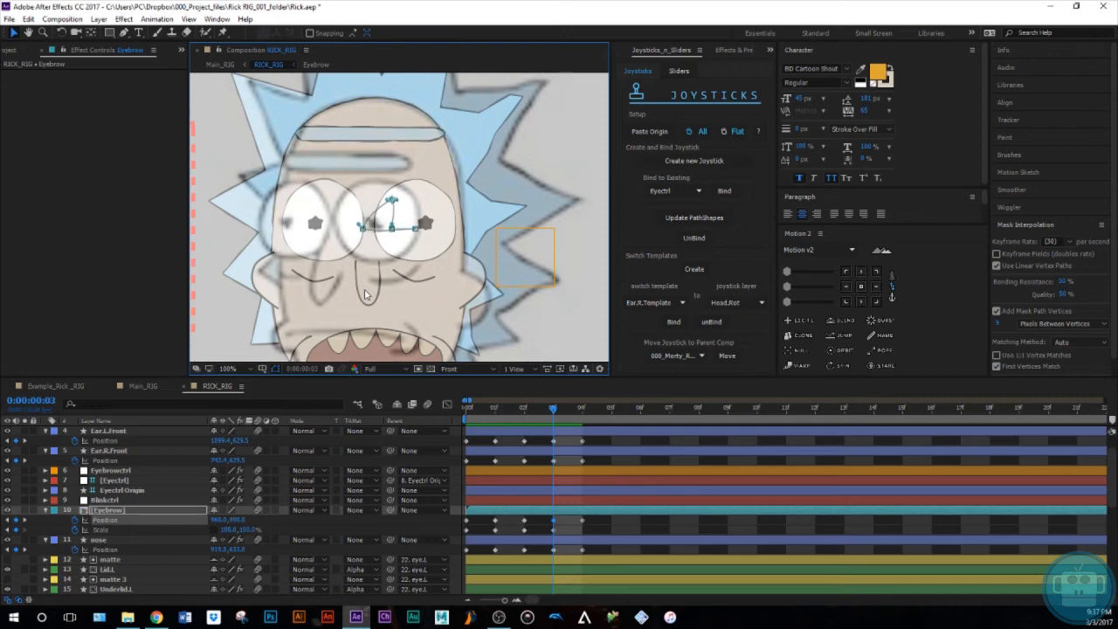
Raise the nose layer at frame 3 to a Y position of 593.
left_click_drag(378, 317, 368, 272)
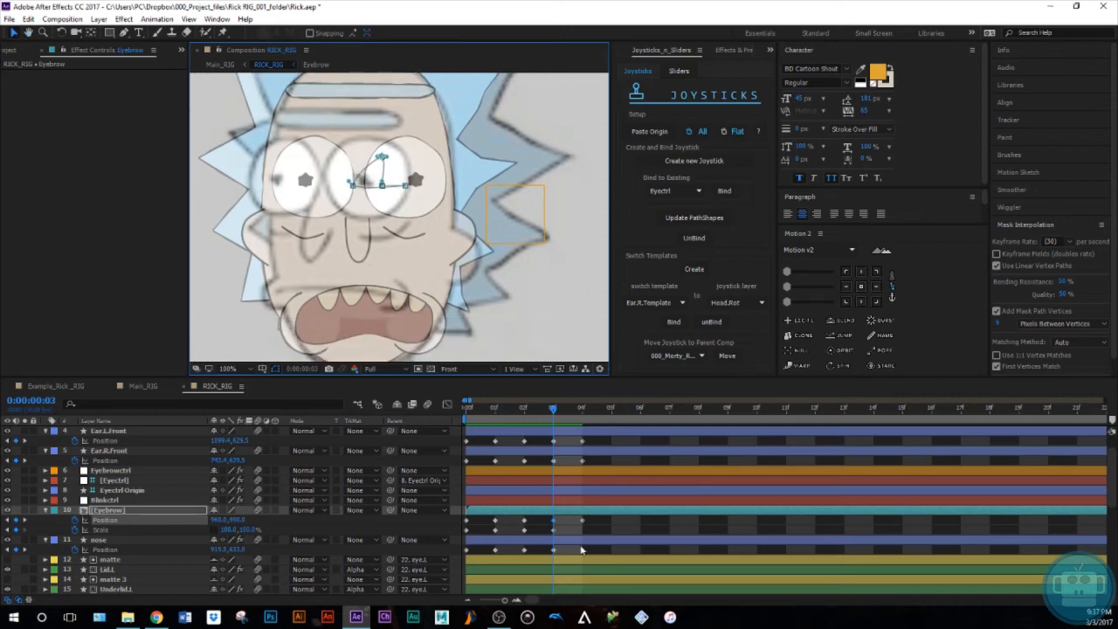
left_click(574, 542)
key("shift+Up")
key("shift+Up")
key("shift+Up")
key("shift+Up")
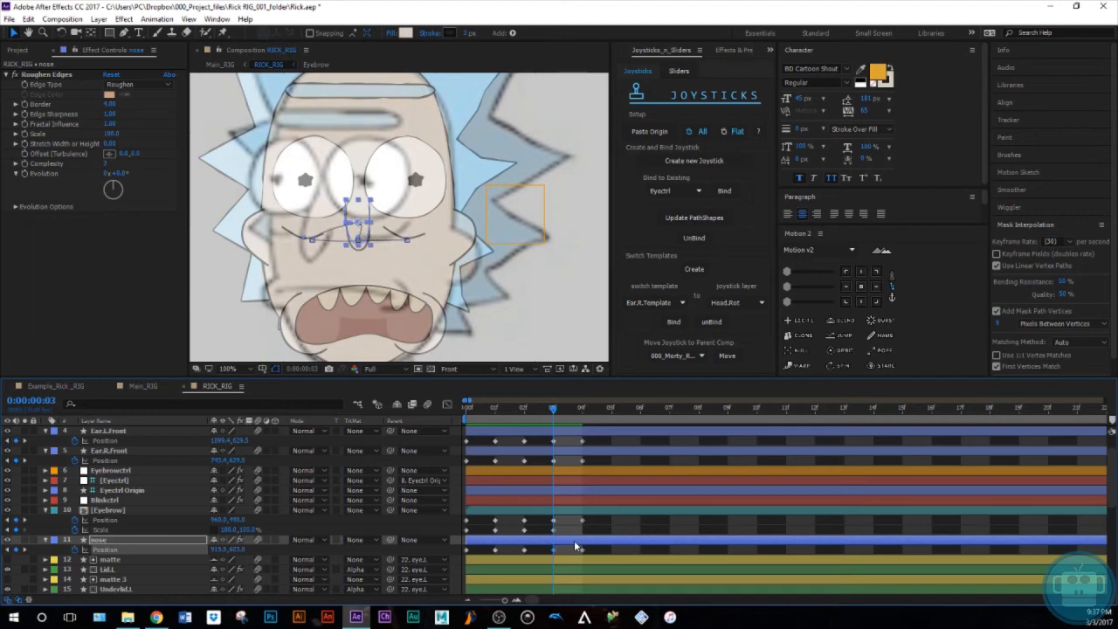
Raise the eye.L and eye.R layers together at frame 3 to a Y position of 468.
scroll(577, 546, "down", 1)
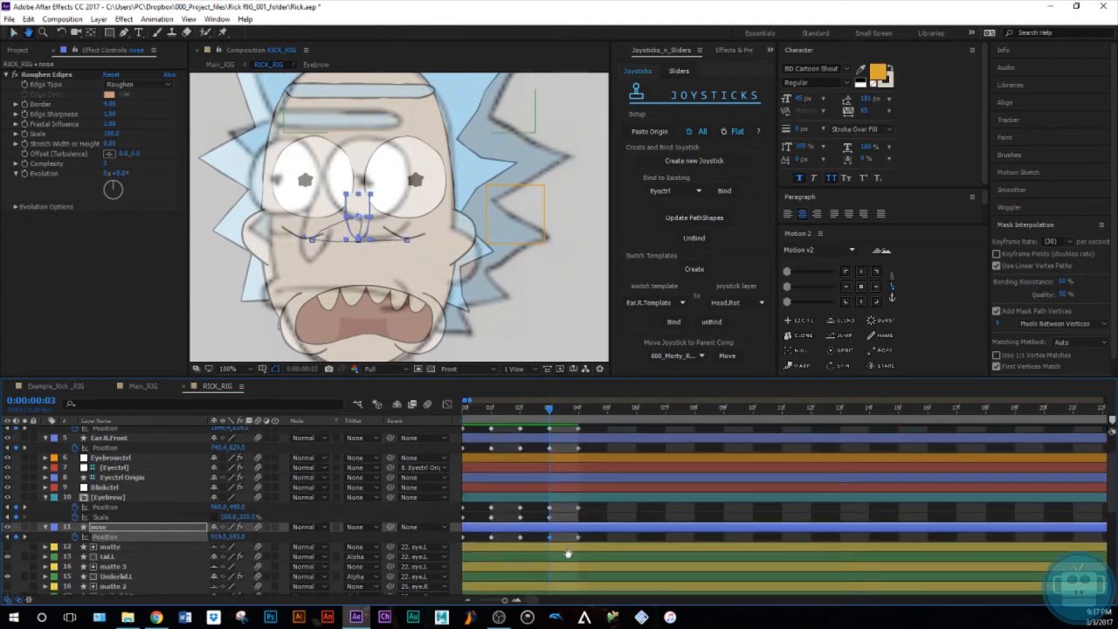
scroll(583, 534, "down", 5)
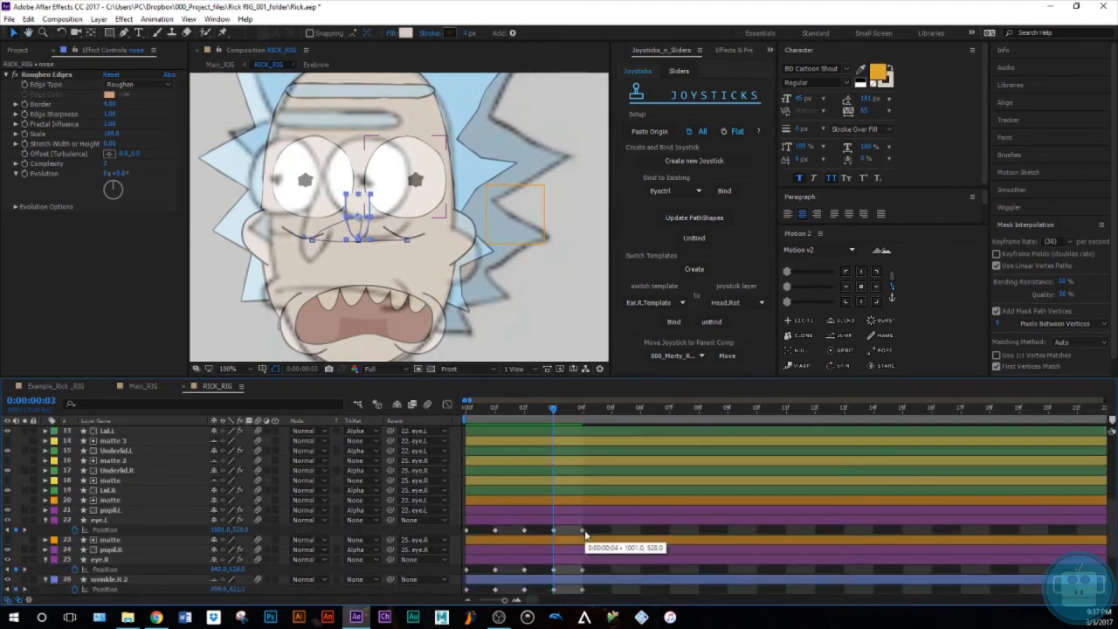
left_click(566, 522)
left_click(577, 559, "ctrl")
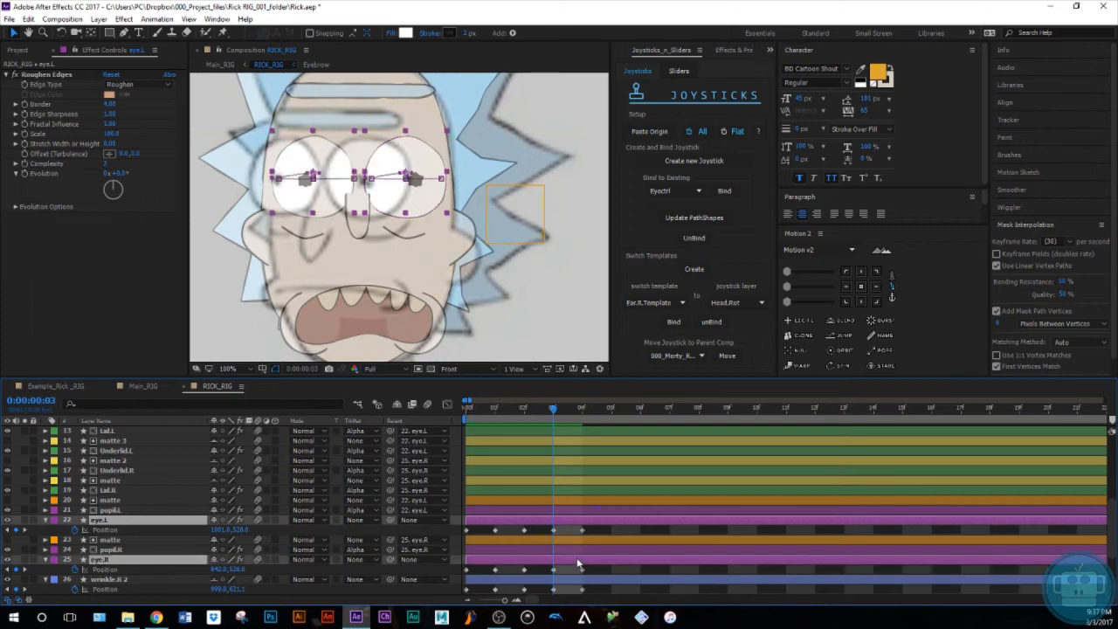
key("shift+Up")
key("shift+Up")
key("shift+Up")
key("shift+Up")
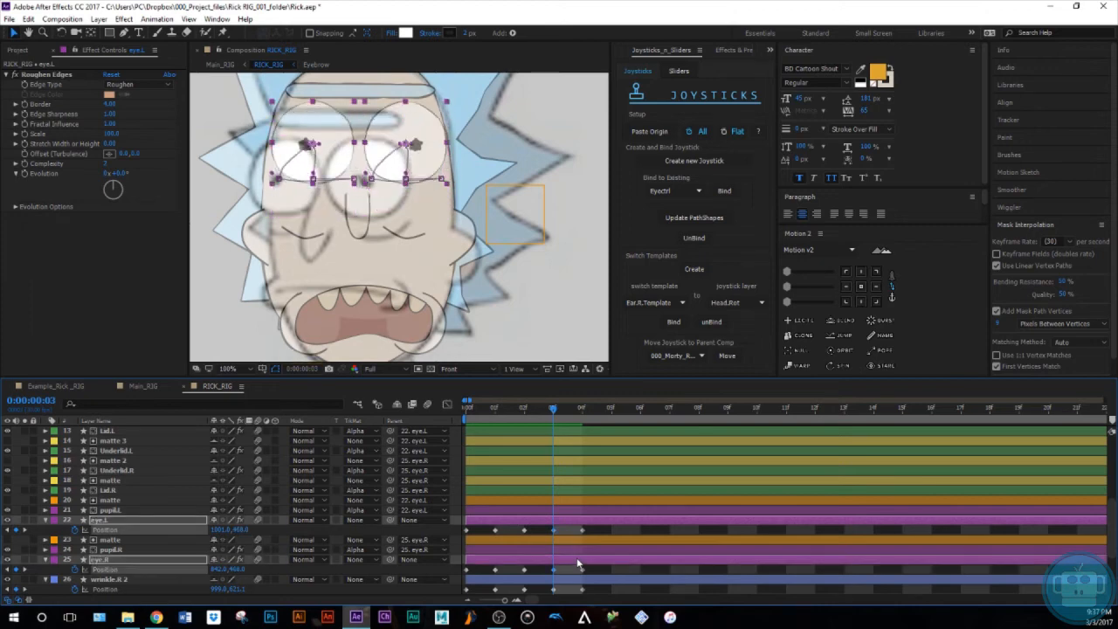
Raise the wrinkle.R 2 and wrinkle.R layers together at frame 3 to a Y position of 561.1.
scroll(577, 564, "down", 4)
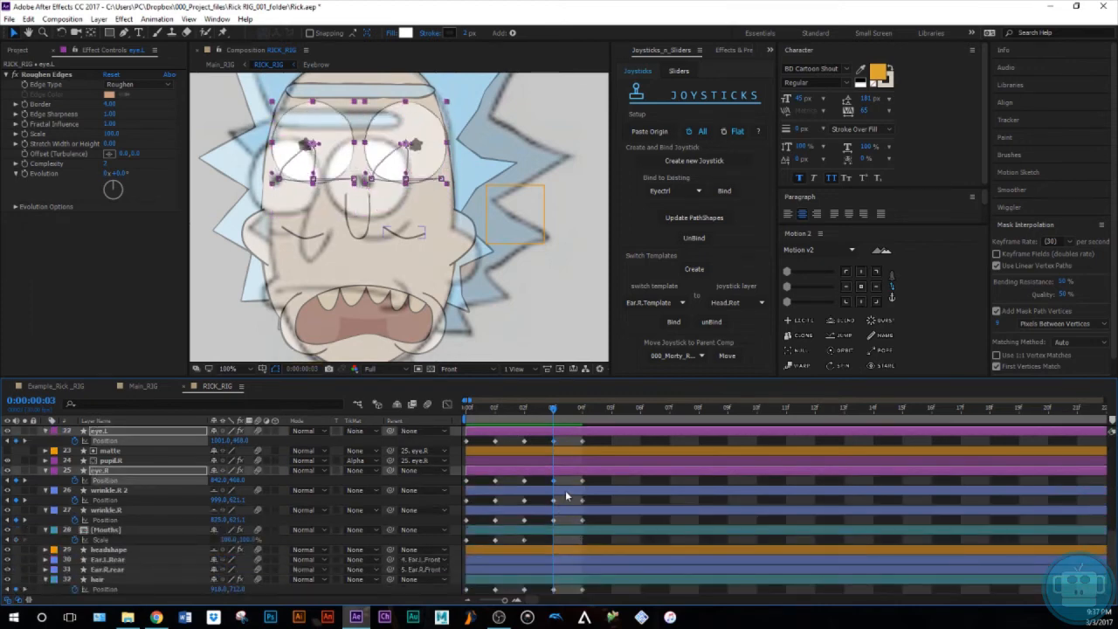
left_click(565, 490)
left_click(563, 516, "ctrl")
key("shift+Up")
key("shift+Up")
key("shift+Up")
key("shift+Up")
key("shift+Up")
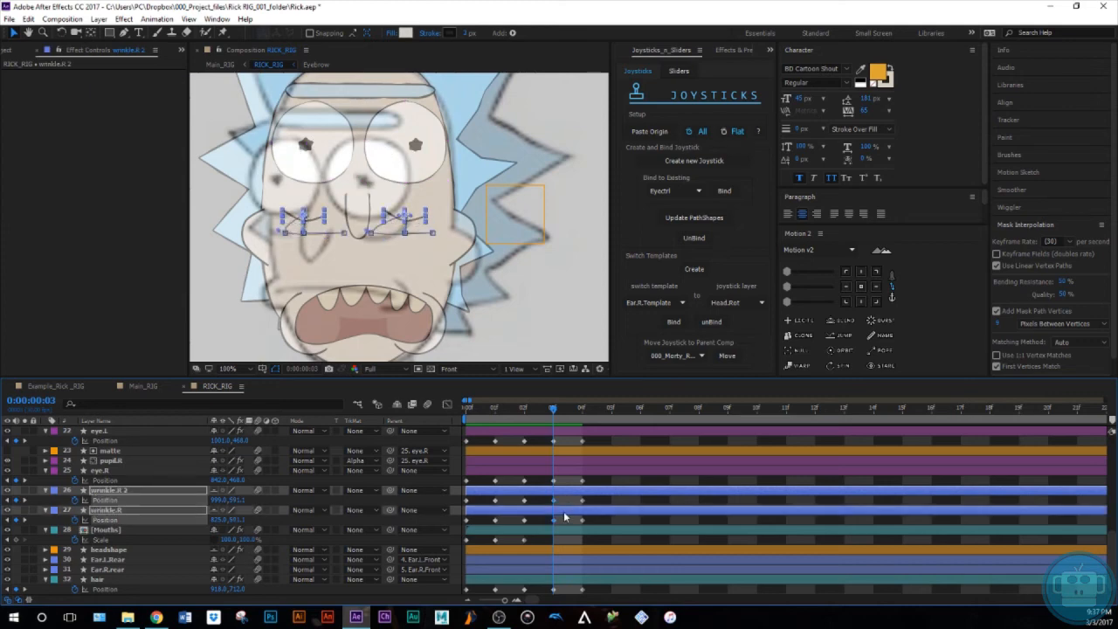
key("shift+Up")
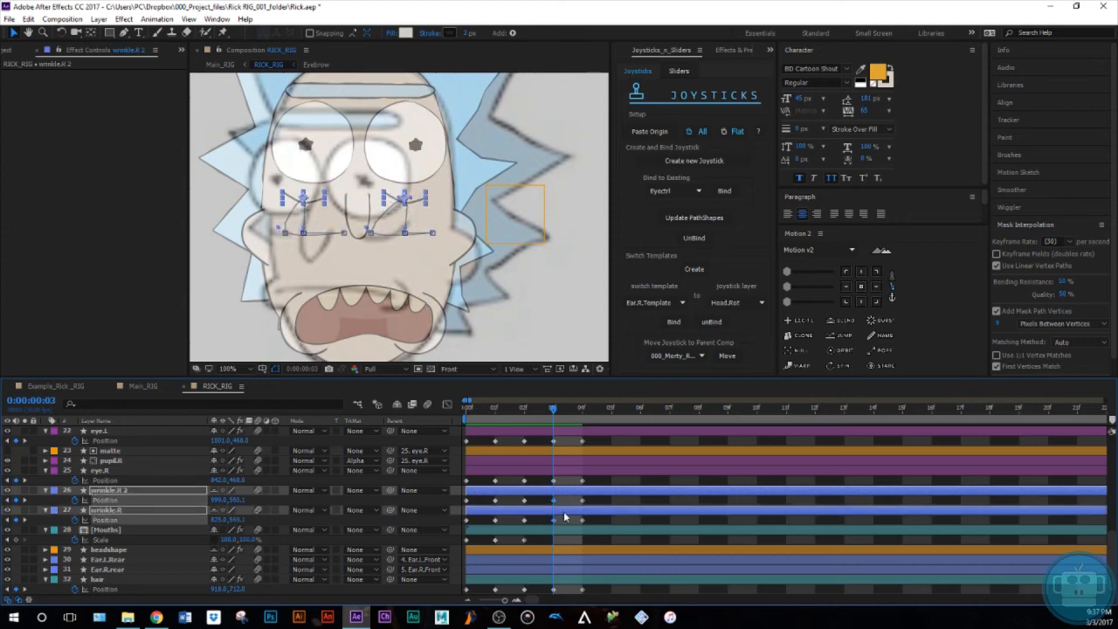
Show the Mouths layer's position and scale, raise it to Y 657 at frame 3, and key its scale at 100%.
scroll(564, 516, "down", 1)
left_click(562, 524)
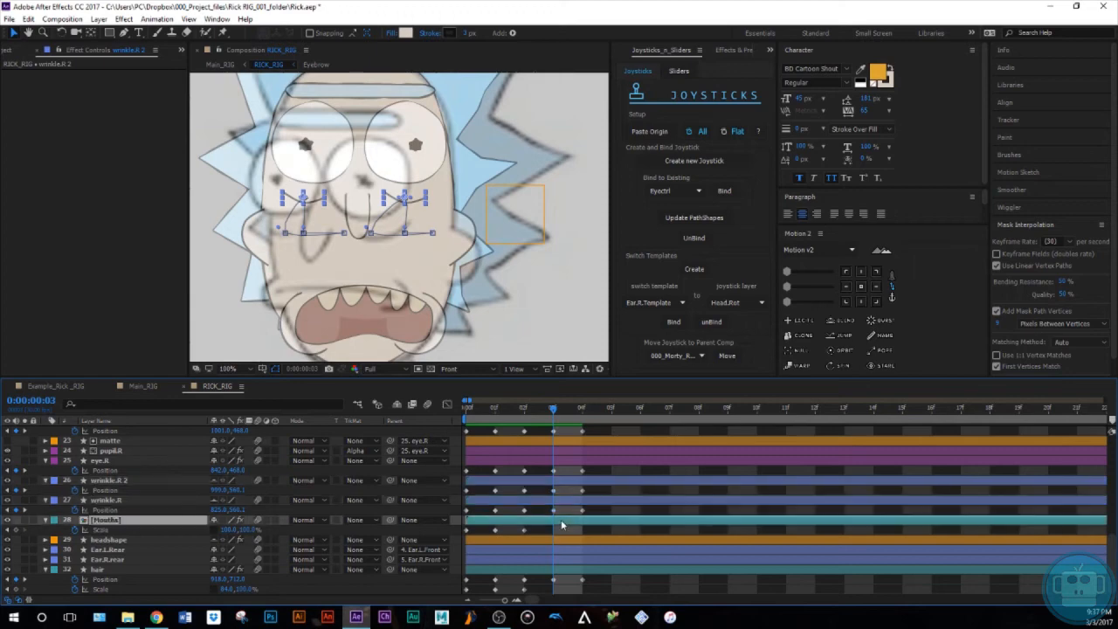
key("u")
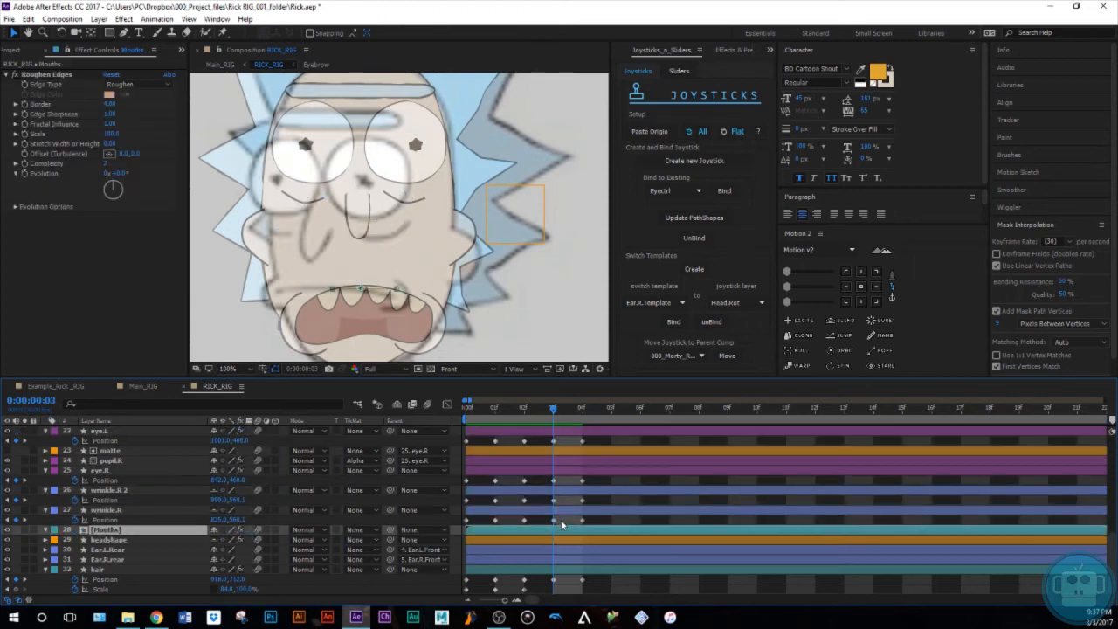
key("s")
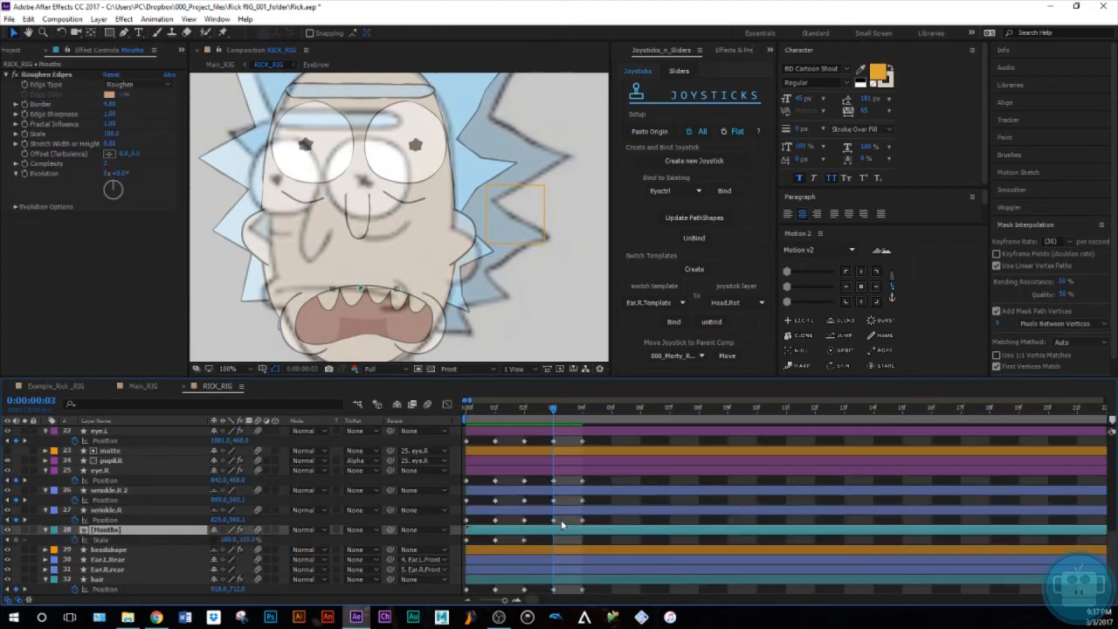
key("shift+p")
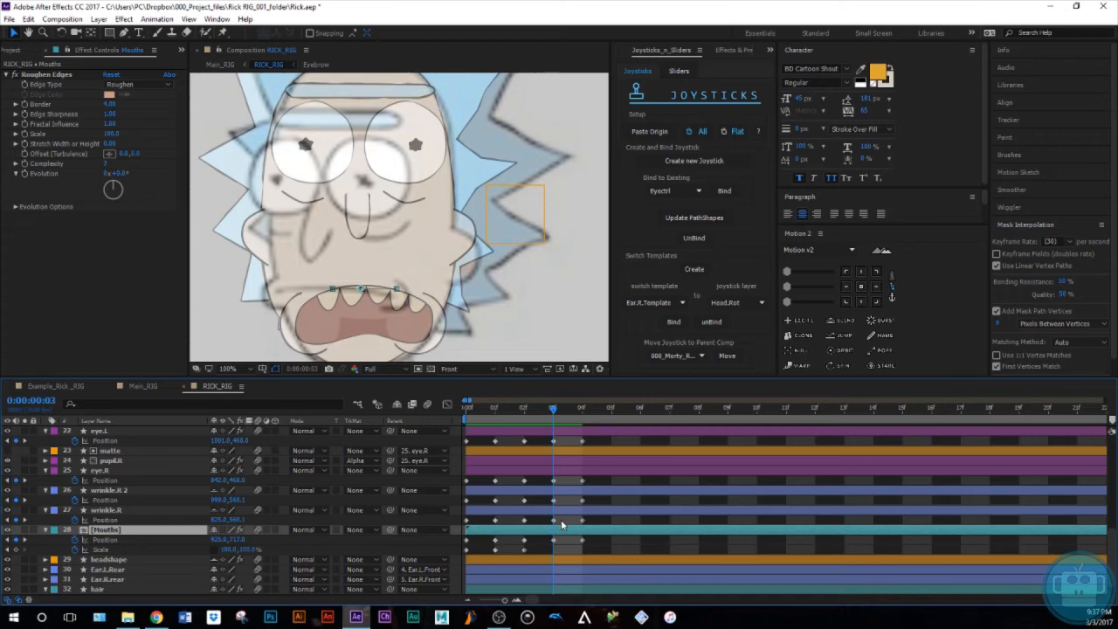
key("shift+Up")
key("shift+Up")
key("shift+Up")
key("shift+Up")
key("shift+Up")
key("shift+Up")
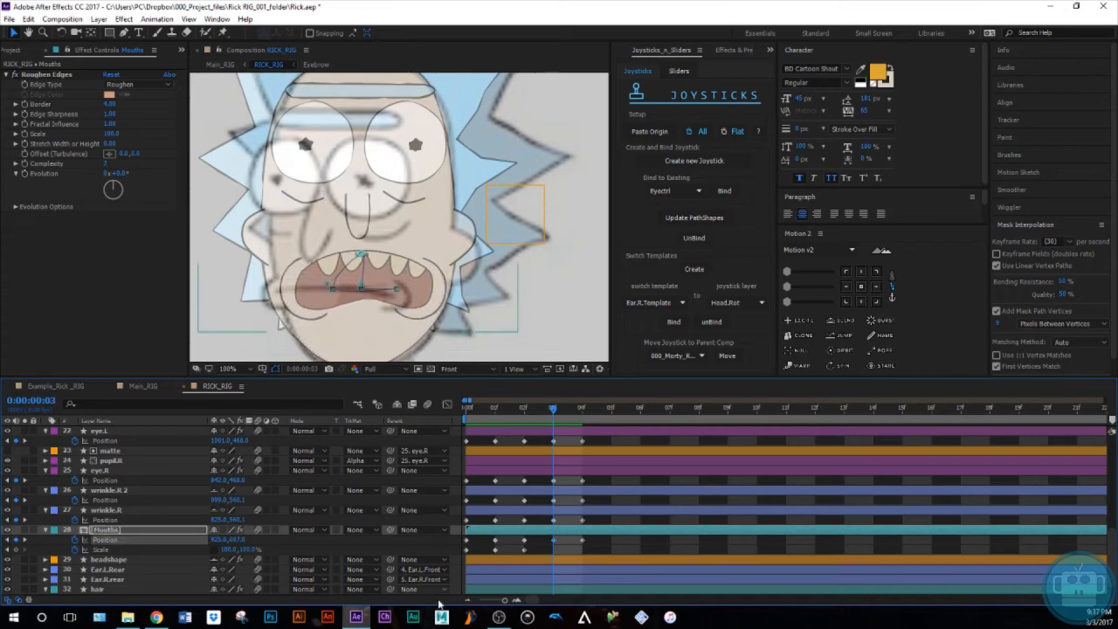
left_click(18, 549)
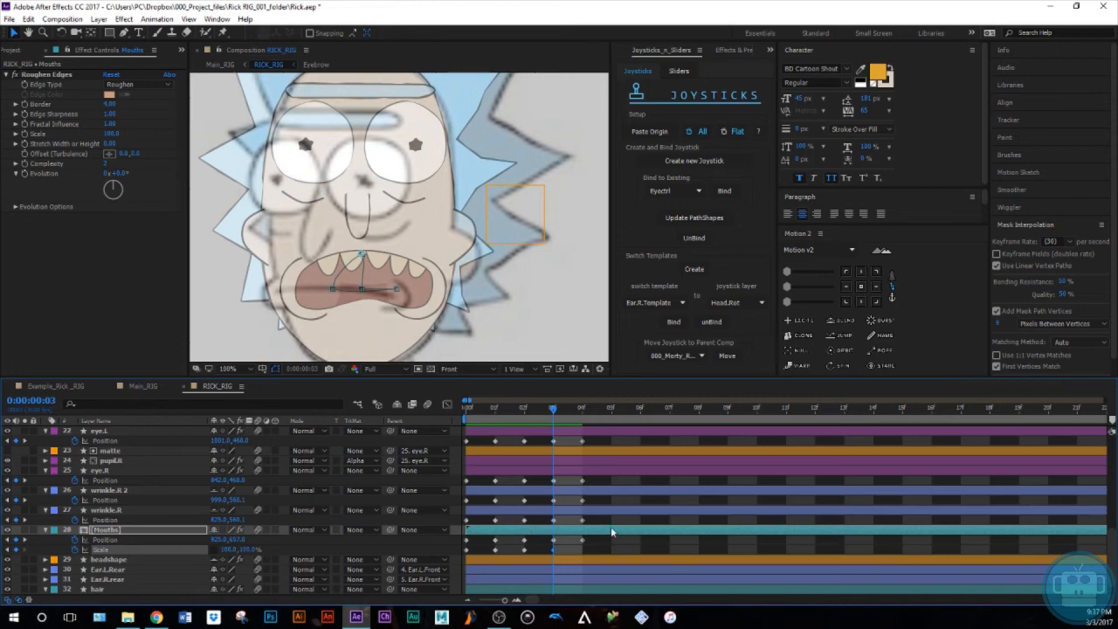
Set the hair layer's scale to 100% at frame 3 and lower it to a Y position of 772.
scroll(612, 531, "down", 1)
left_click(555, 573)
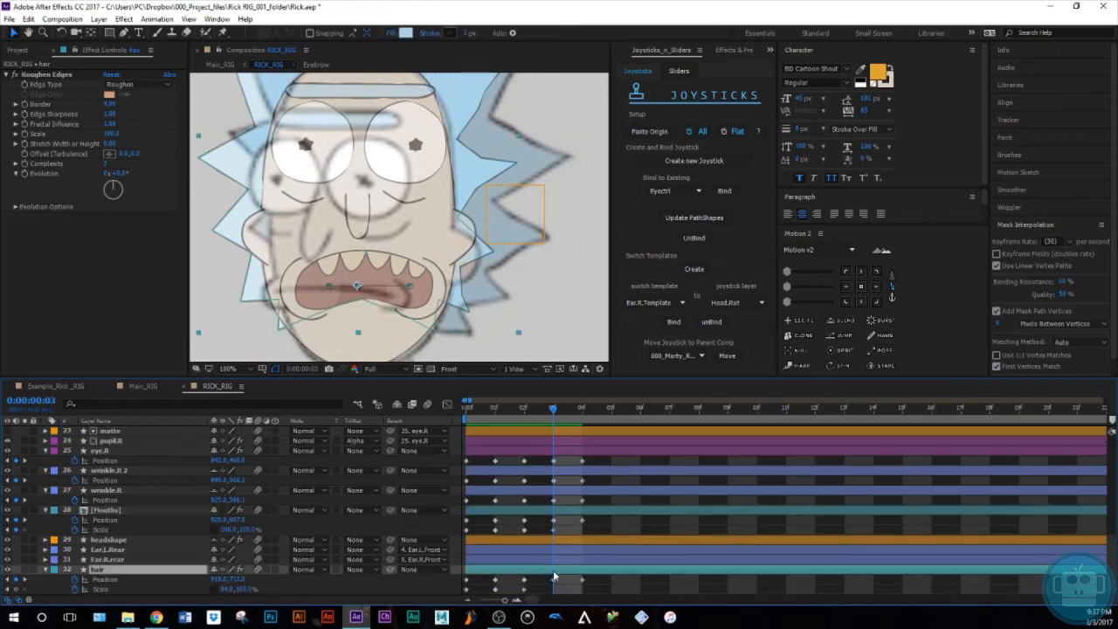
left_click(225, 589)
type("100")
key("Return")
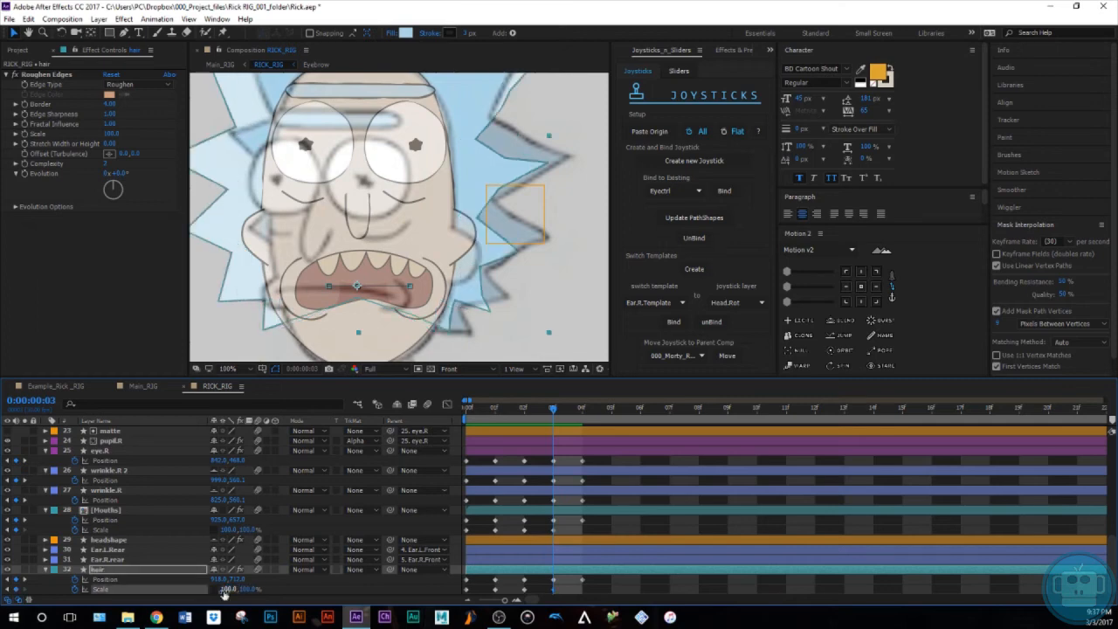
left_click_drag(234, 580, 273, 584)
scroll(376, 288, "down", 2)
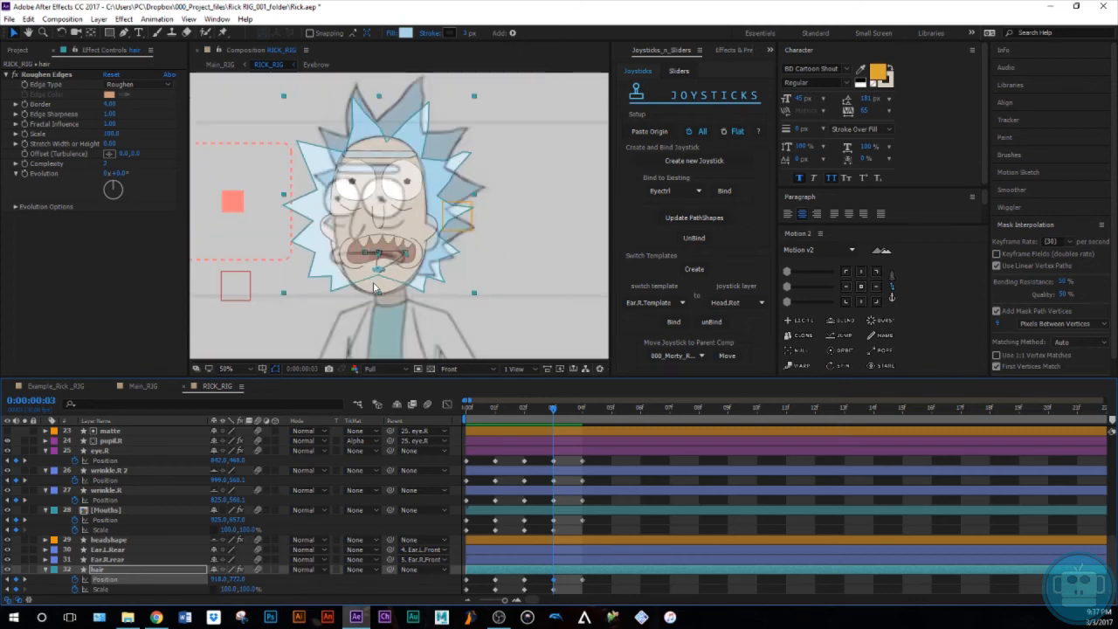
Raise the hair layer at frame 4 to a Y position of 672.
key("shift+Down")
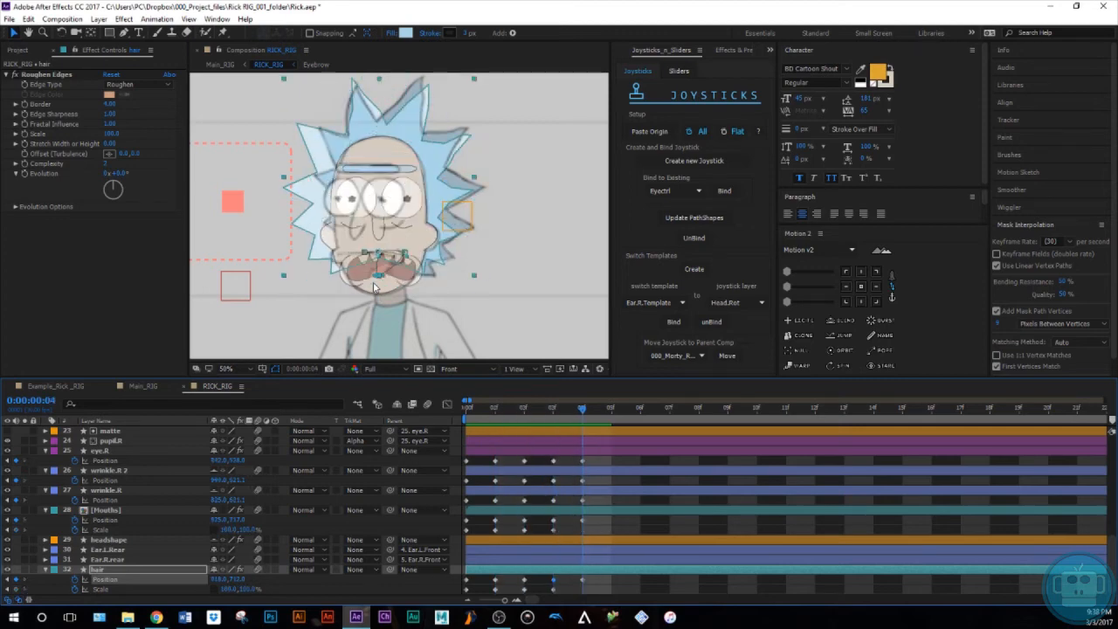
left_click(608, 584)
left_click(616, 572)
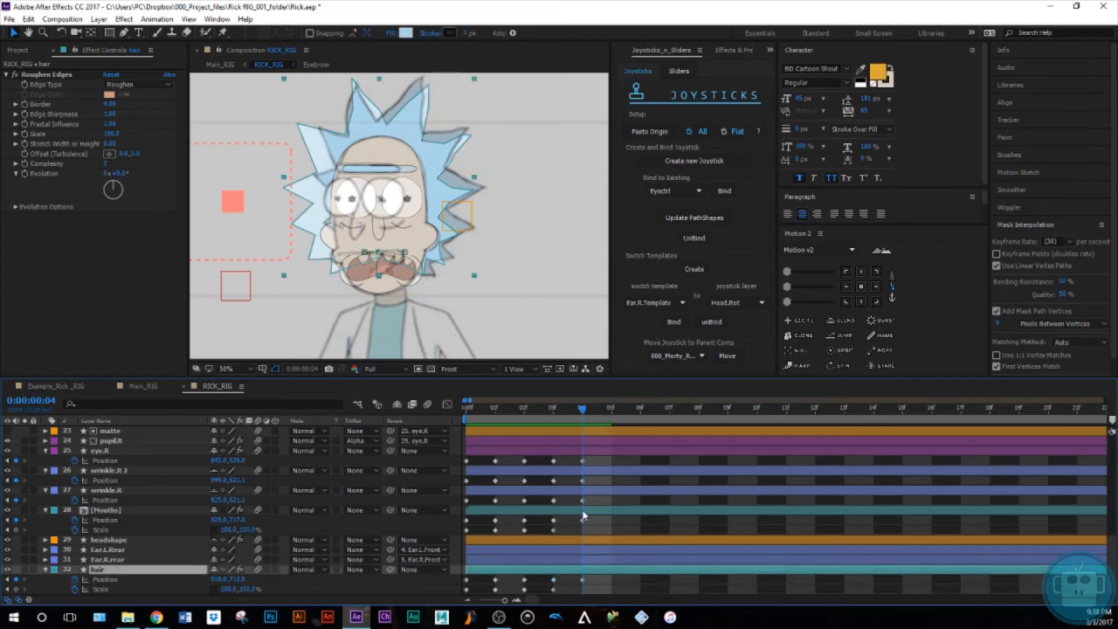
left_click(602, 580)
left_click(603, 572)
left_click(604, 577)
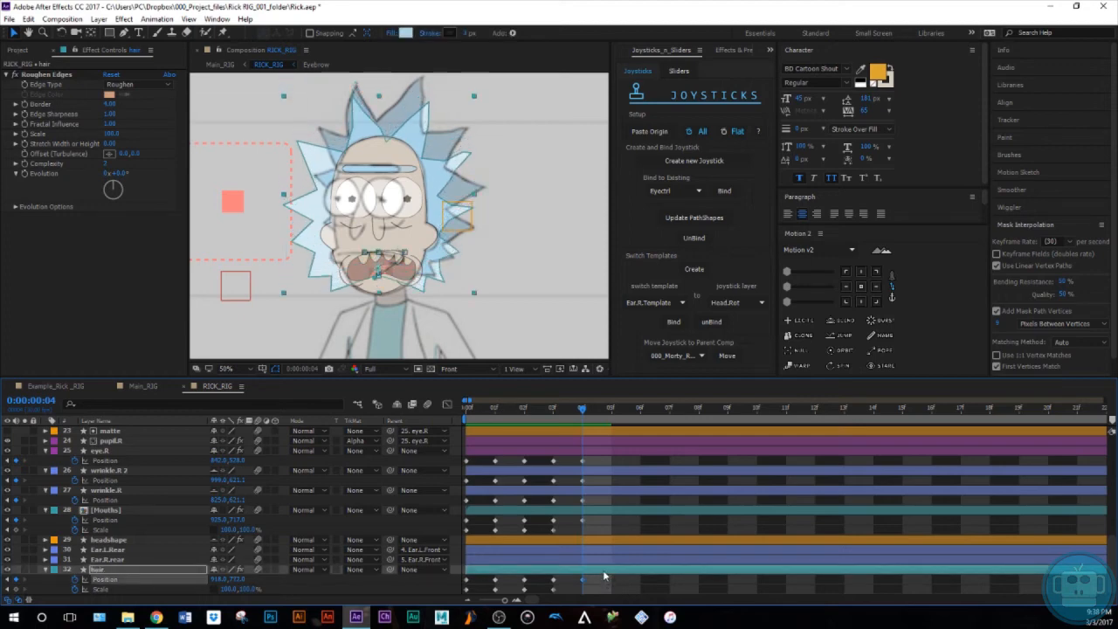
key("shift+Up")
key("shift+Up")
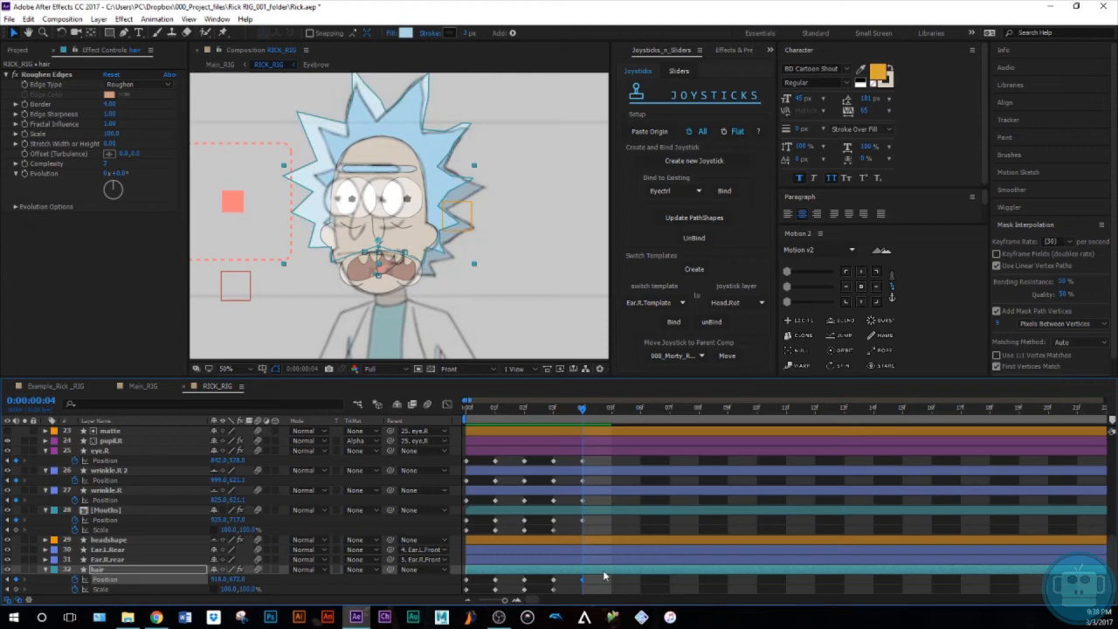
Lower the Mouths layer at frame 4 to a Y position of 734 and key its scale at 100%.
left_click(604, 512)
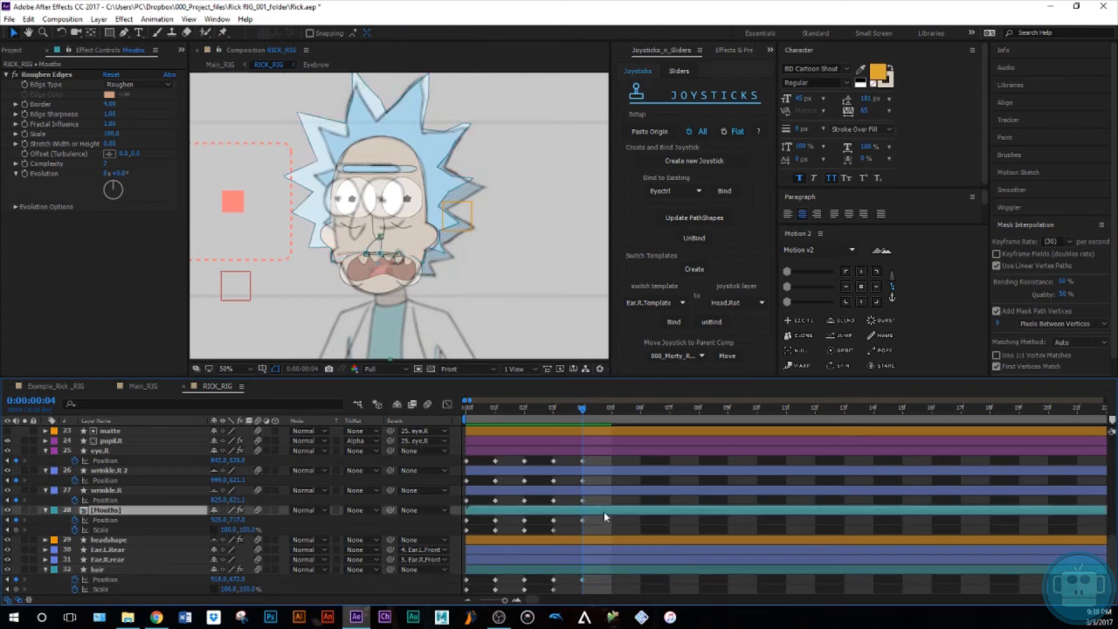
key("shift+Down")
key("shift+Down")
key("shift+Up")
key("Up")
key("Up")
key("Up")
key("Up")
scroll(411, 300, "up", 2)
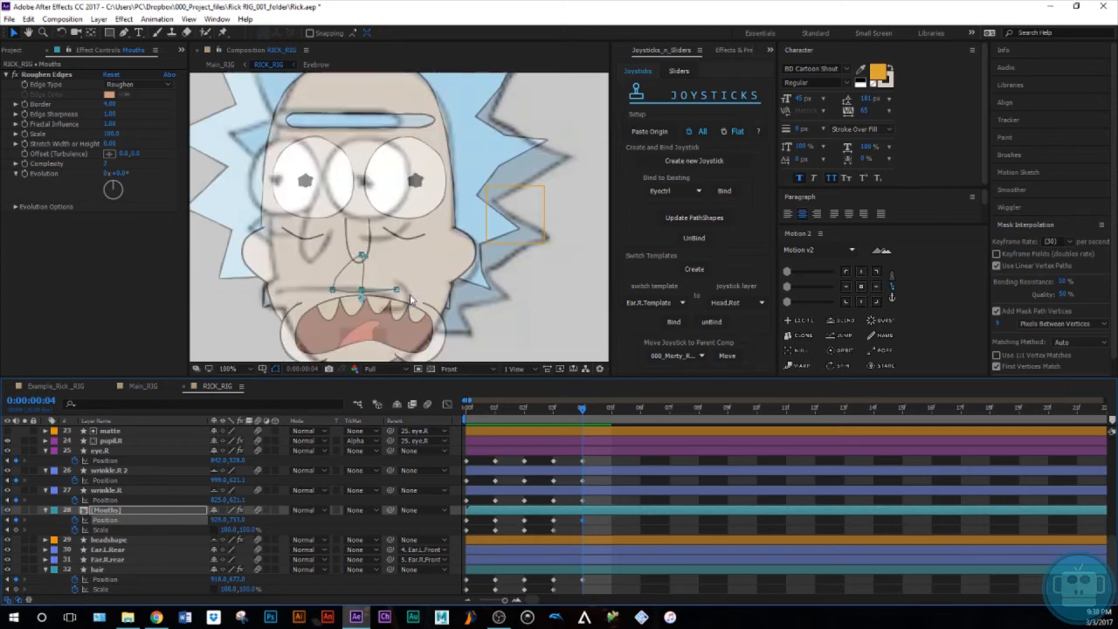
scroll(411, 299, "down", 3)
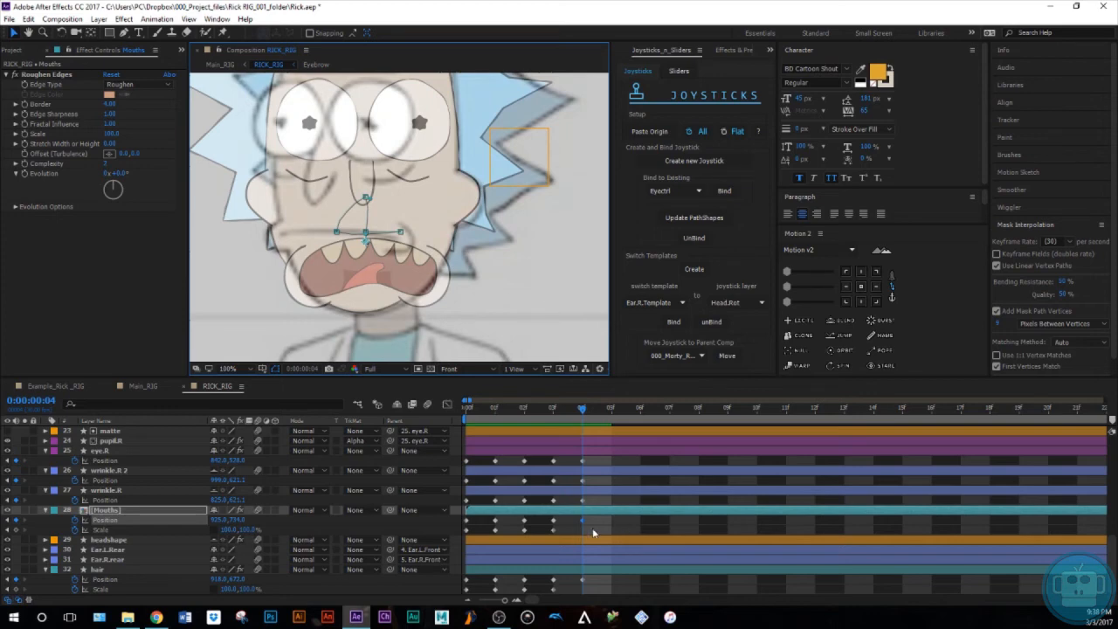
left_click(16, 531)
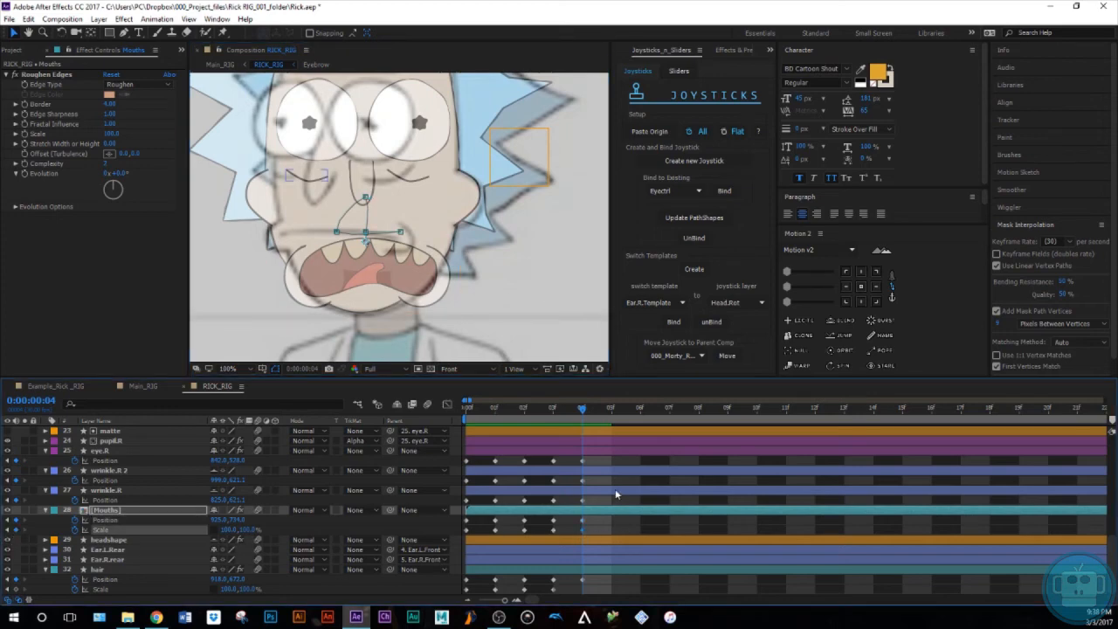
Lower the wrinkle.R and wrinkle.R 2 layers together at frame 4 to a Y position of 659.1.
left_click(615, 493)
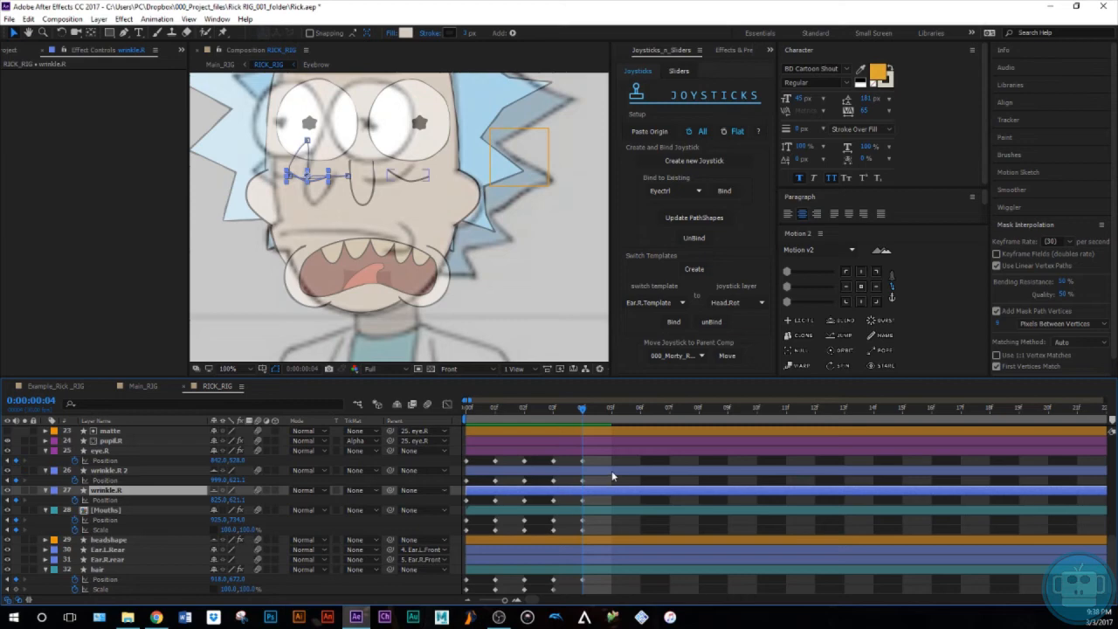
left_click(611, 472, "shift")
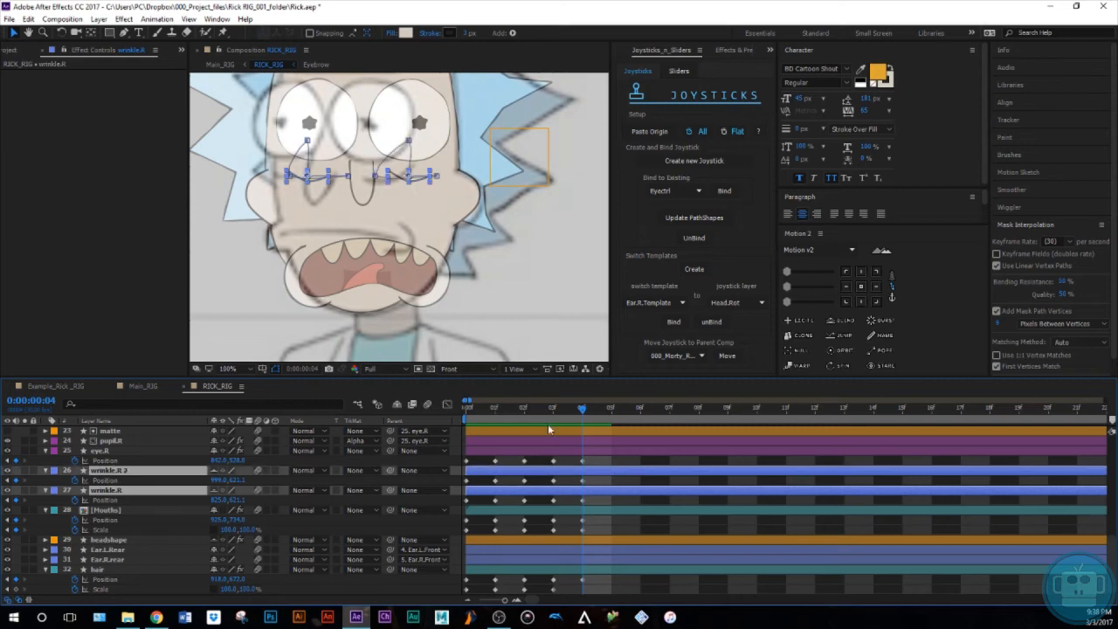
key("shift+Down")
key("shift+Down")
key("shift+Down")
key("shift+Down")
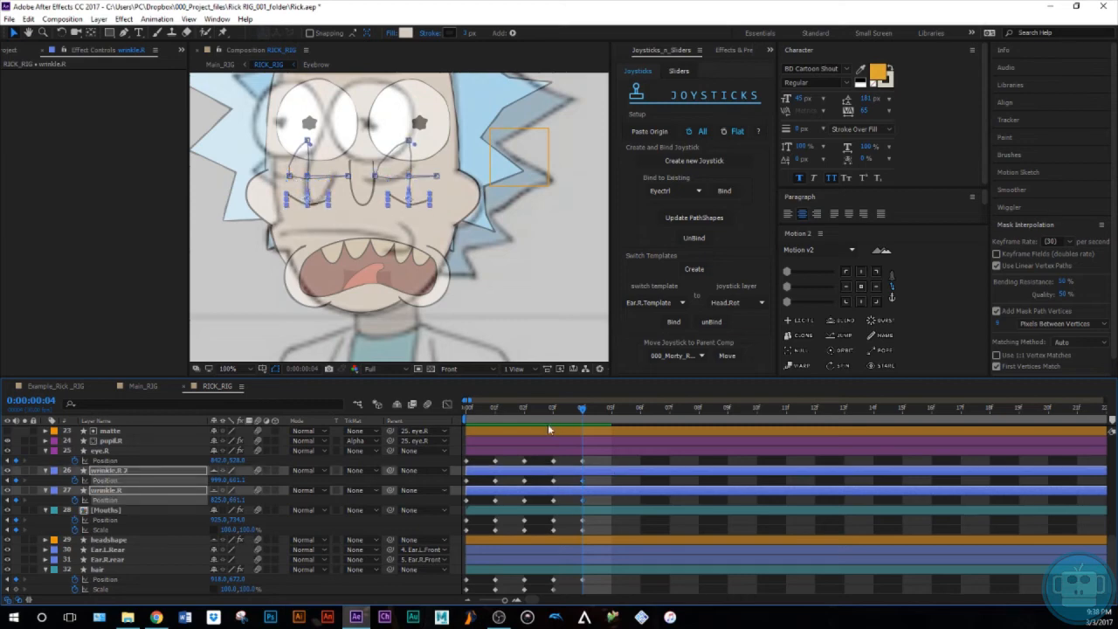
Lower the eye.R and eye.L layers together at frame 4 by about 40 pixels.
scroll(598, 483, "up", 2)
left_click(598, 483)
scroll(598, 482, "up", 2)
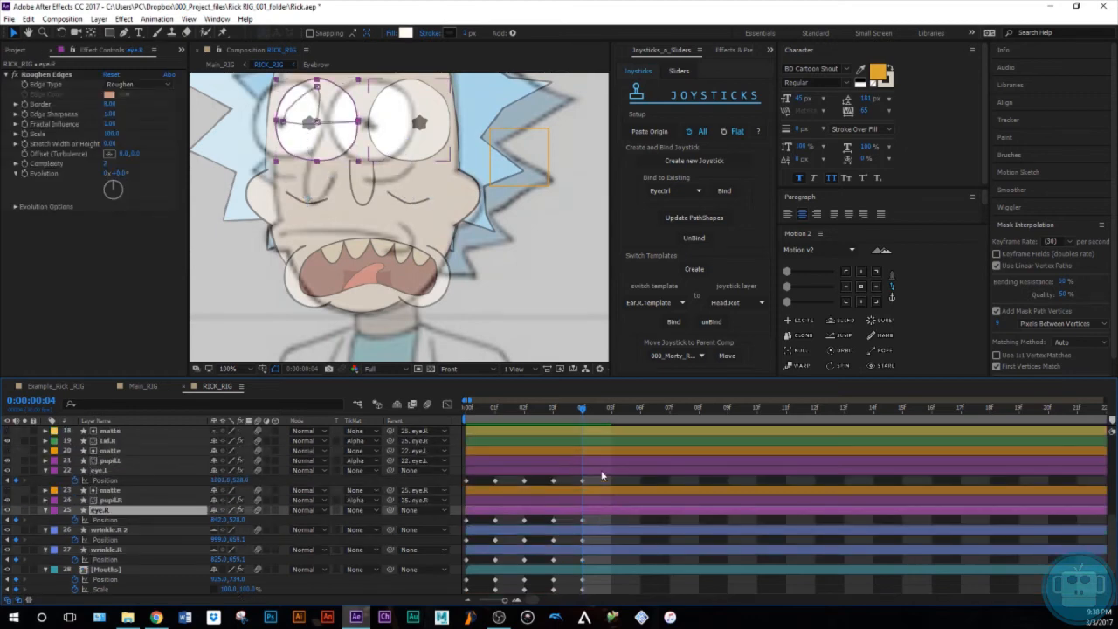
left_click(602, 470, "ctrl")
key("shift+Down")
key("shift+Down")
key("shift+Down")
key("shift+Down")
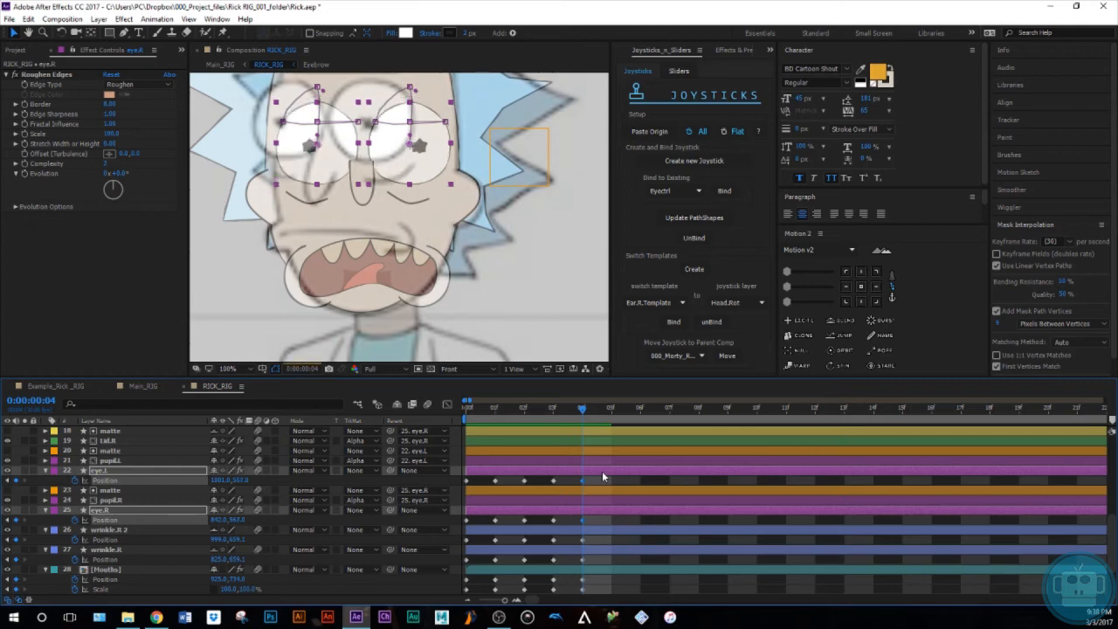
Lower the nose layer at frame 4 to a Y position of 703.
scroll(603, 474, "up", 4)
scroll(602, 472, "up", 3)
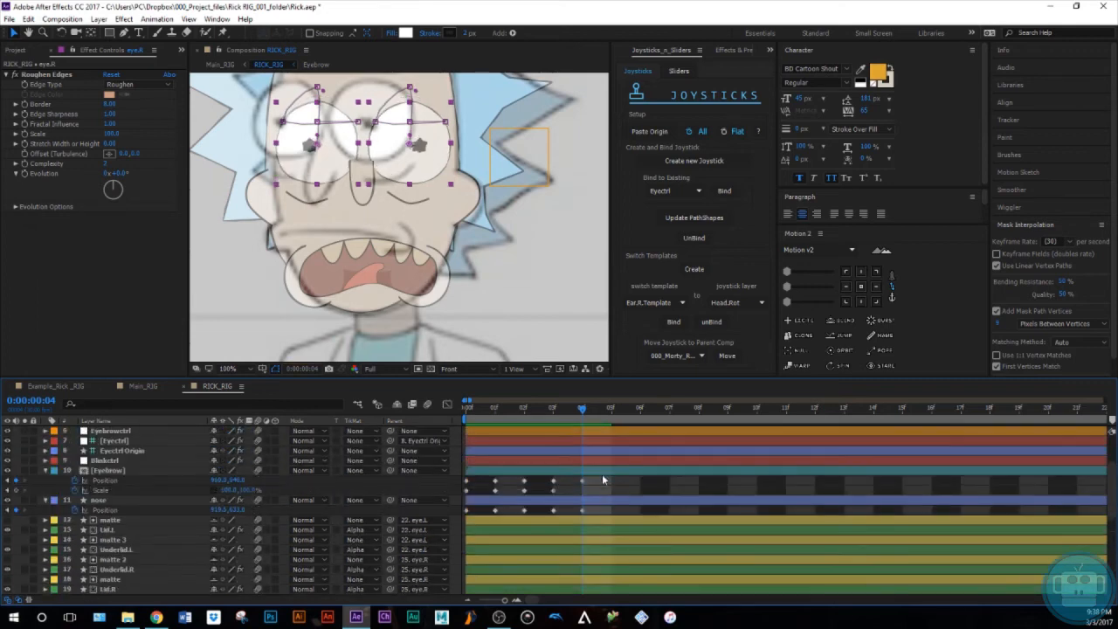
left_click(154, 501)
key("shift+Down")
key("shift+Down")
key("shift+Down")
key("shift+Down")
key("shift+Down")
key("shift+Down")
key("shift+Down")
key("shift+Down")
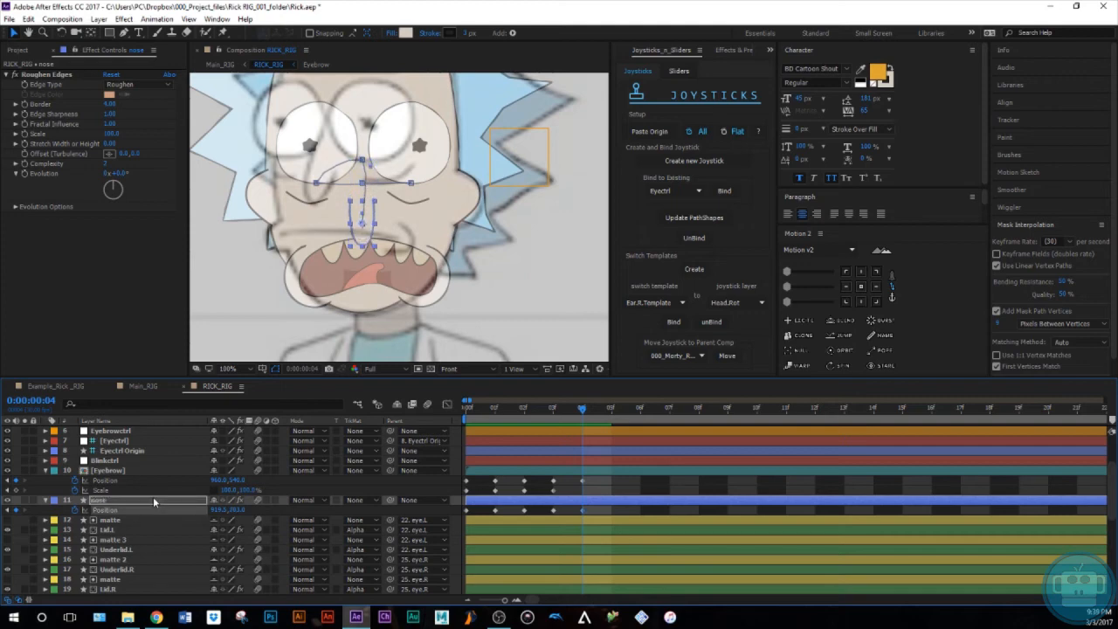
Lower Ear.L.Front and Ear.R.Front together at frame 4 to a Y position of 670.5 and save the project.
scroll(128, 486, "up", 2)
left_click(116, 470)
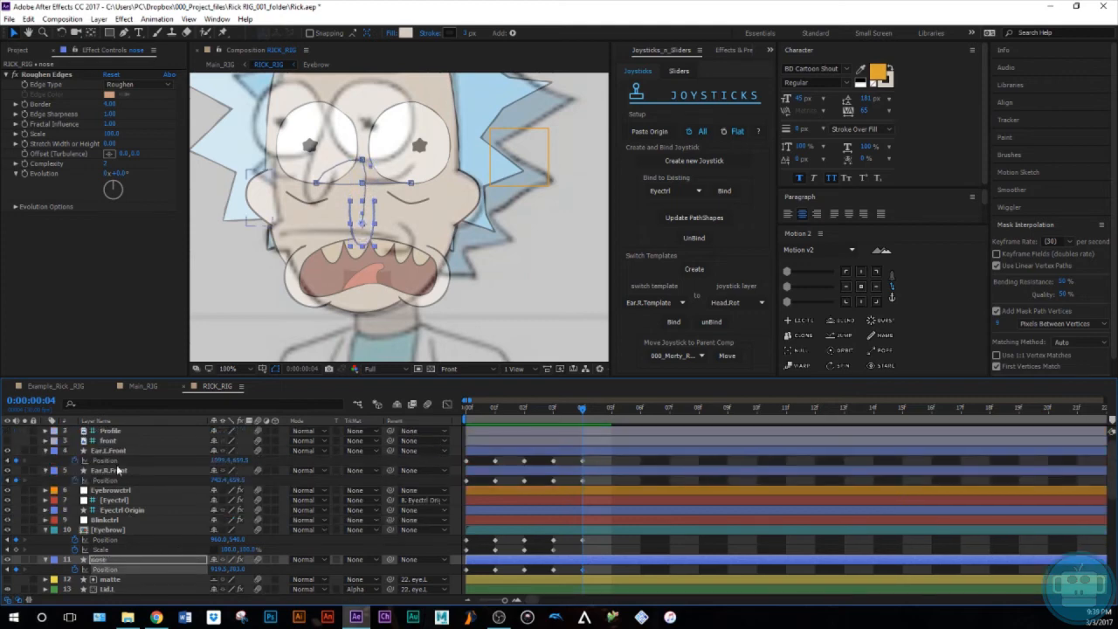
left_click(118, 451, "shift")
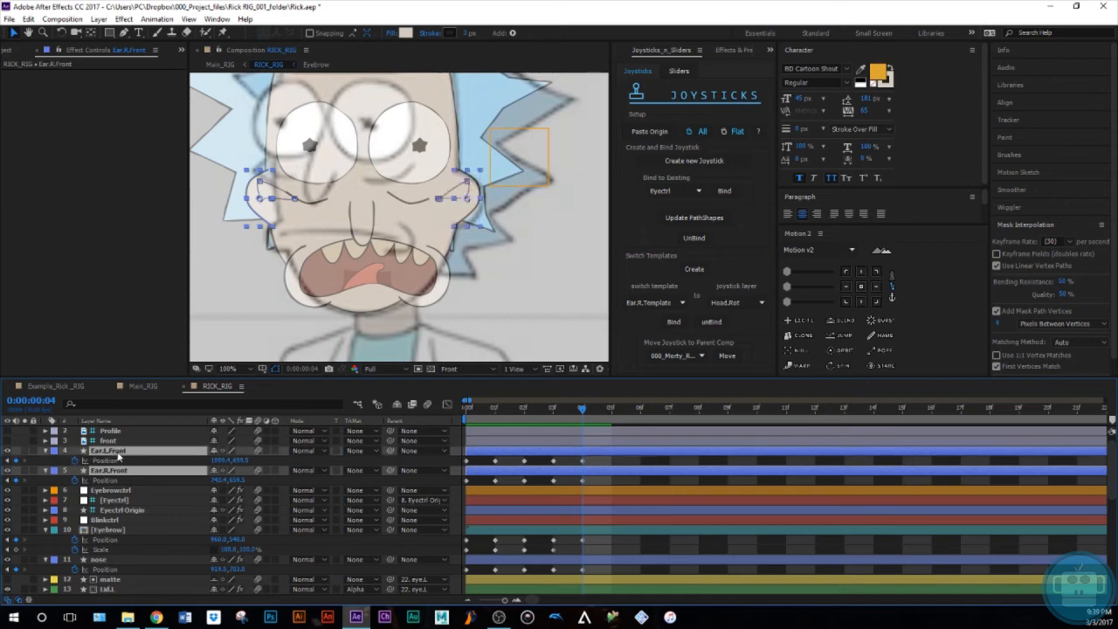
key("shift+Down")
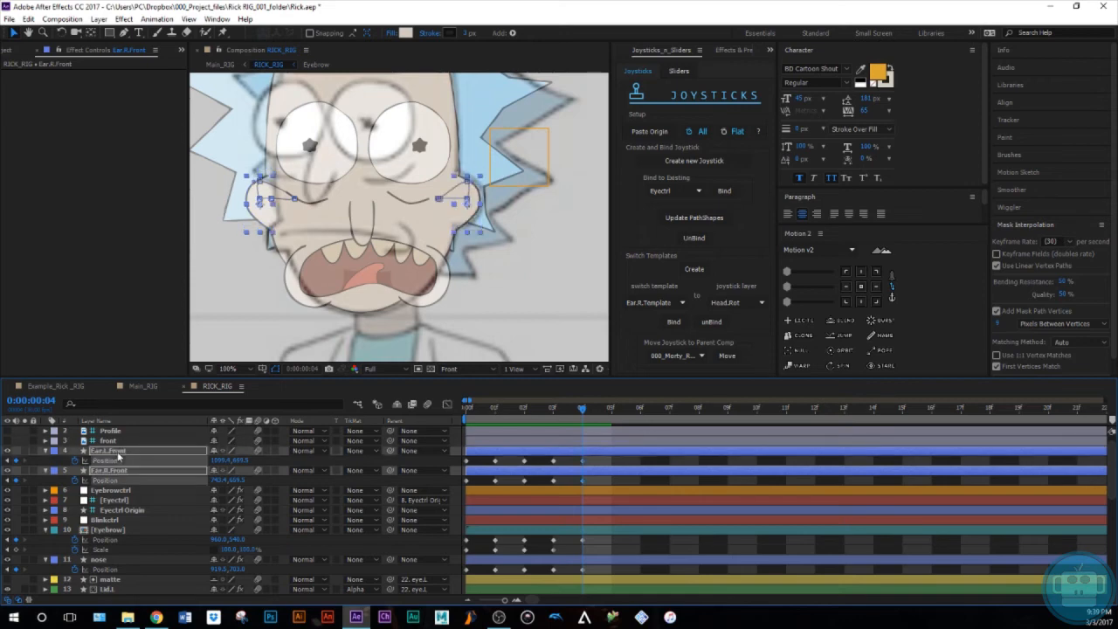
key("Down")
left_click(628, 462)
key("ctrl+s")
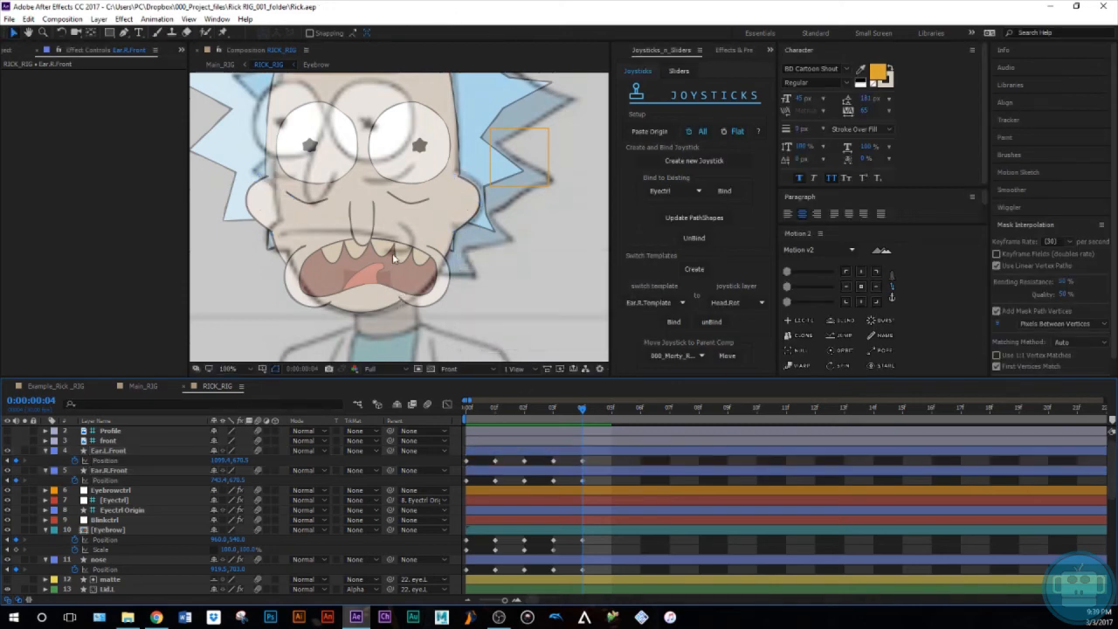
Preview the whole head across the keyed frames and collapse the properties of the front ear, Eyebrow and nose layers.
scroll(396, 259, "down", 1)
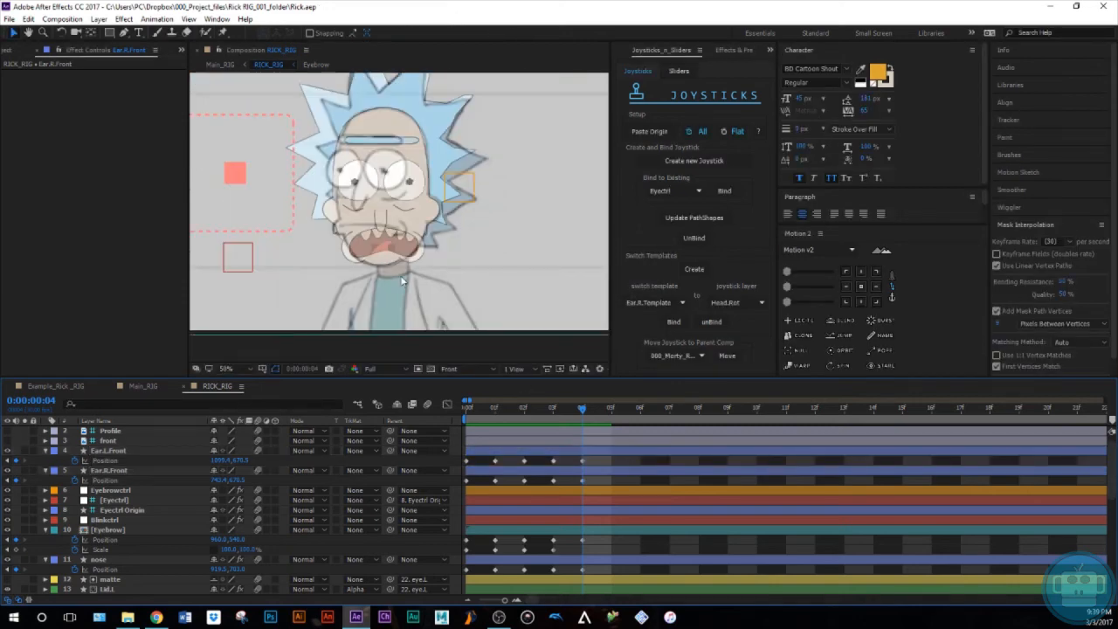
key("space")
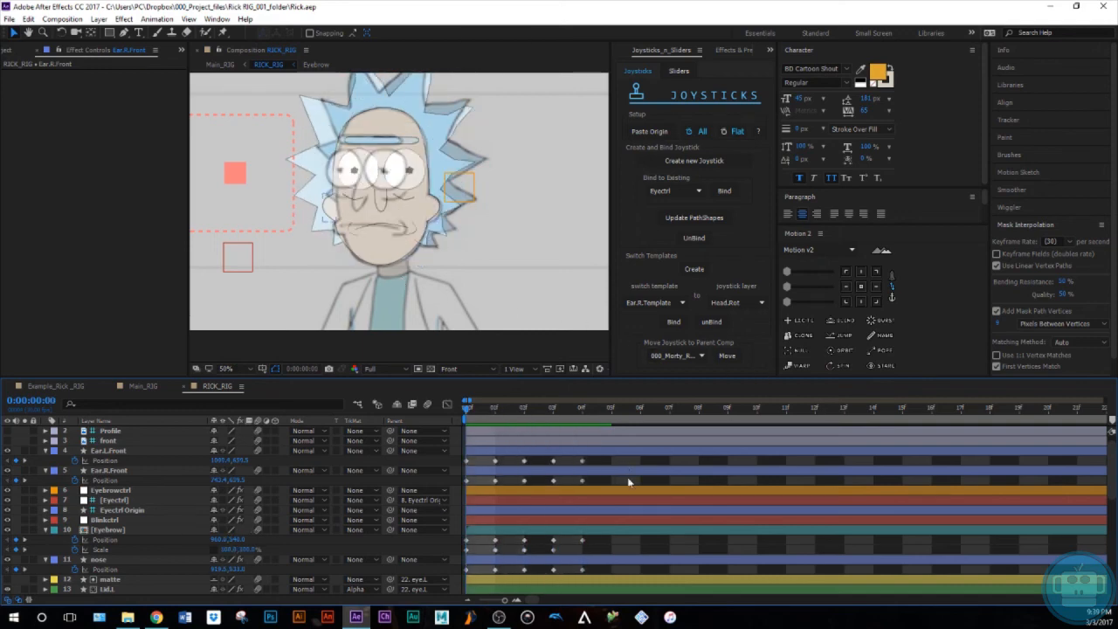
left_click(45, 450)
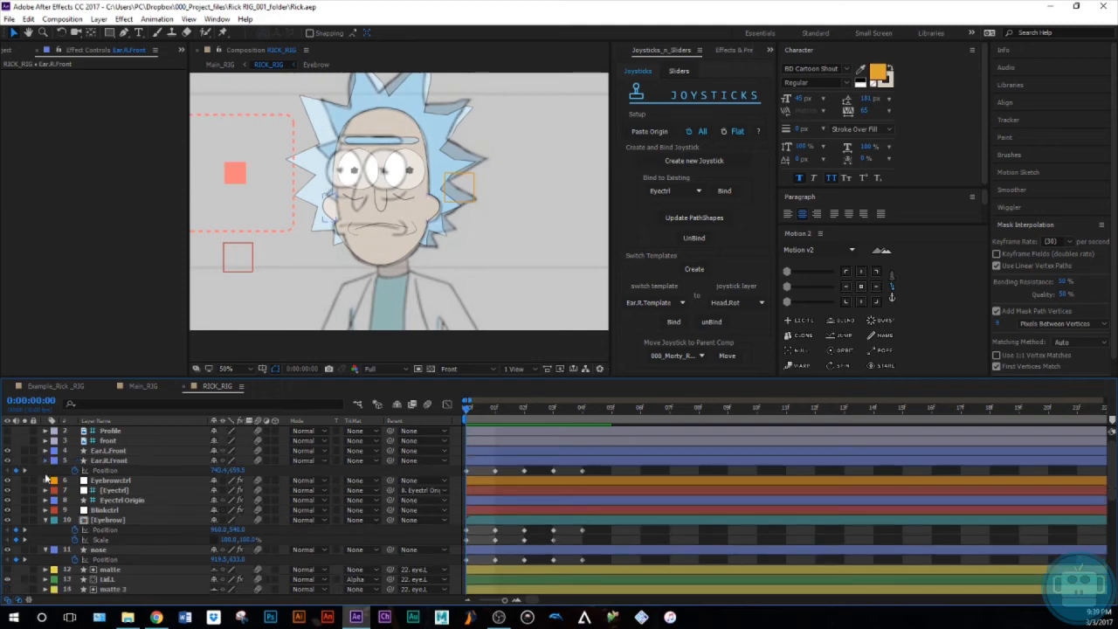
left_click(45, 460)
left_click(46, 511)
left_click(45, 519)
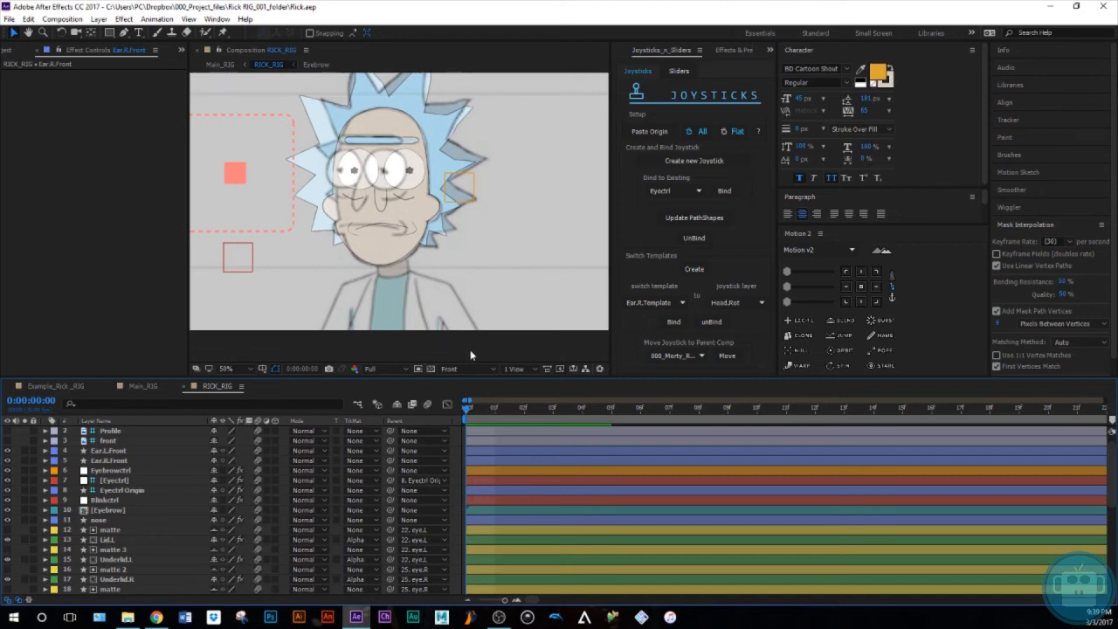
Play and step through the first frames to check the head poses against the reference drawing.
left_click_drag(379, 251, 427, 278)
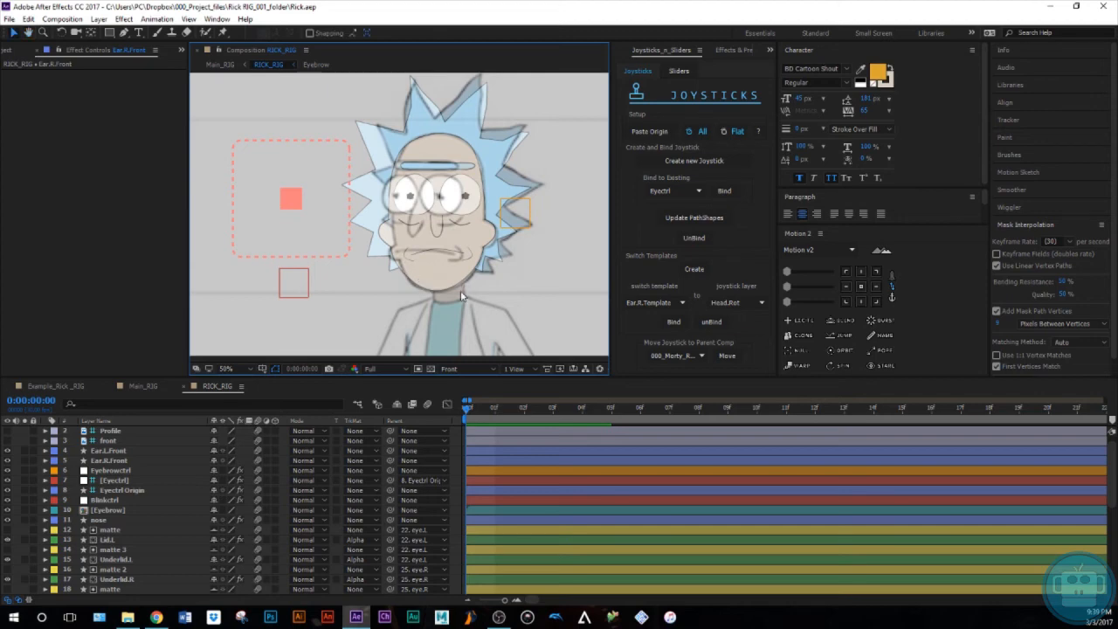
key("space")
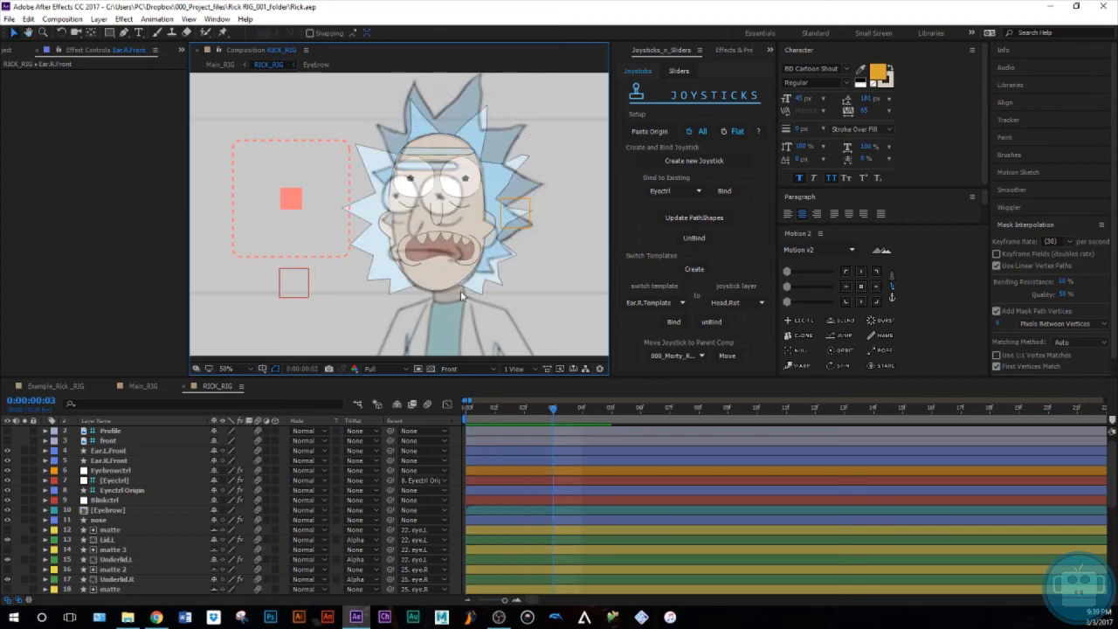
key("Page_Up")
key("Page_Up")
key("Page_Down")
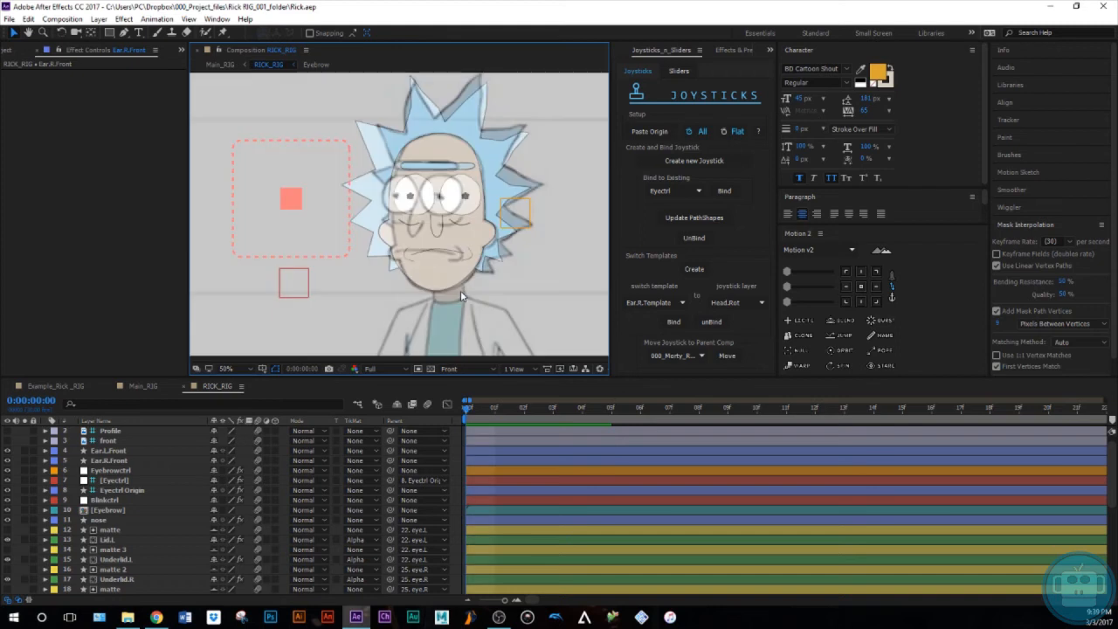
key("Page_Down")
key("Page_Down")
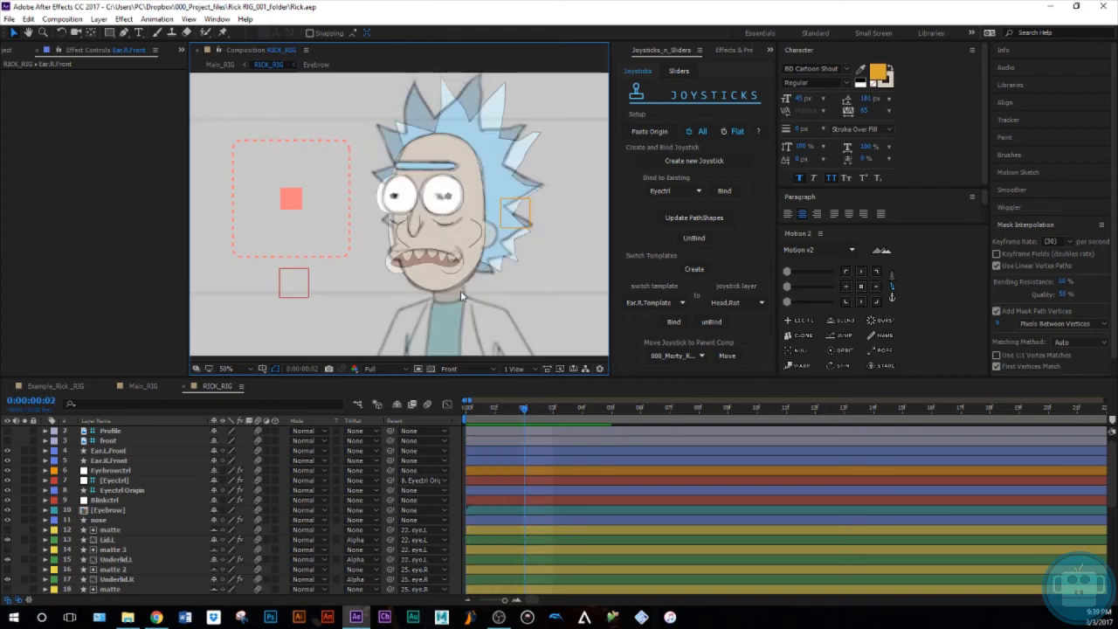
key("Page_Up")
key("Page_Up")
Collapse the keyframed properties of all remaining RICK_RIG layers.
scroll(174, 477, "down", 5)
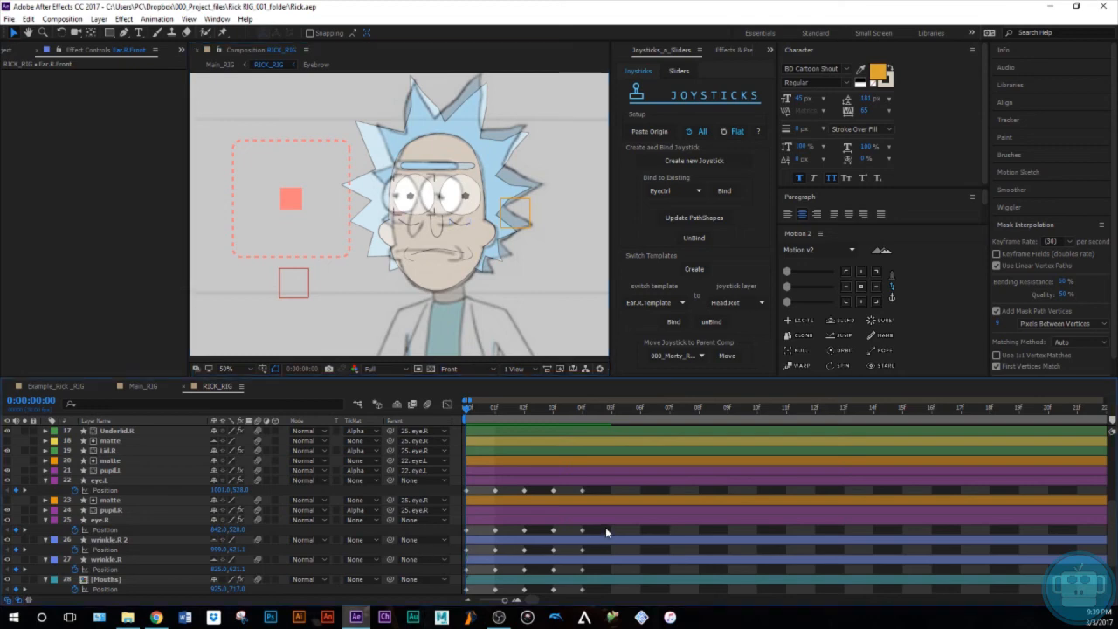
scroll(607, 532, "up", 5)
key("u")
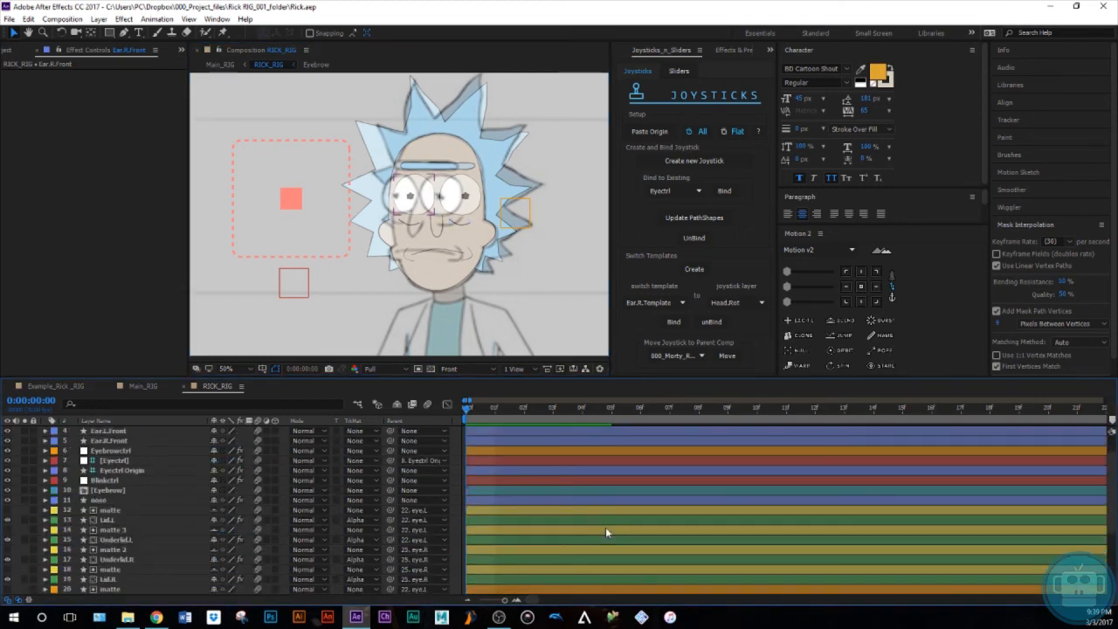
scroll(53, 511, "down", 5)
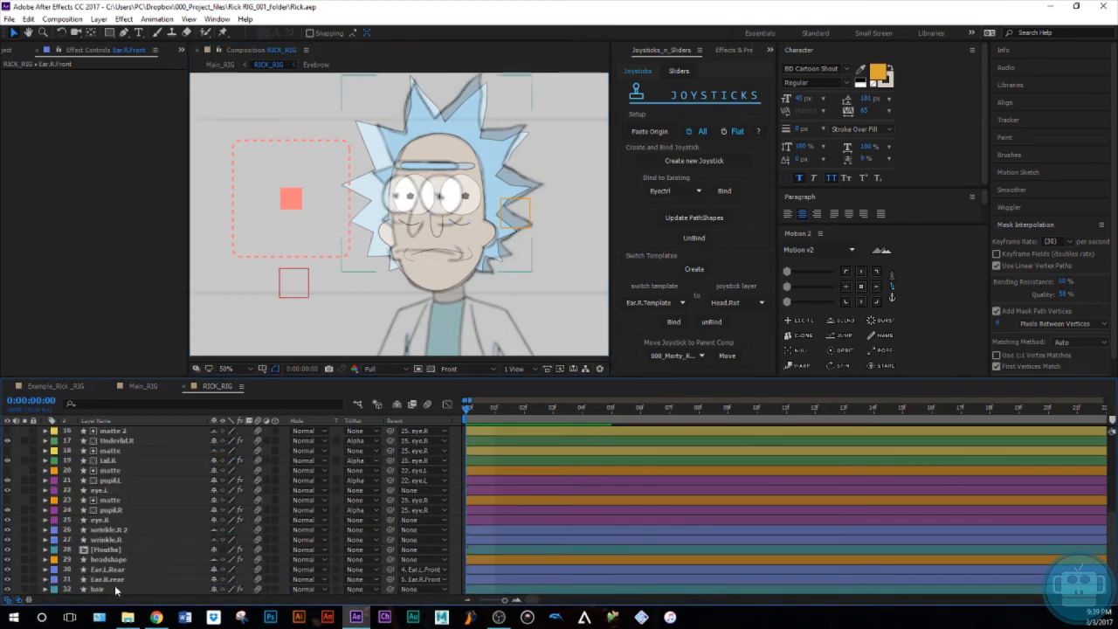
scroll(117, 454, "up", 5)
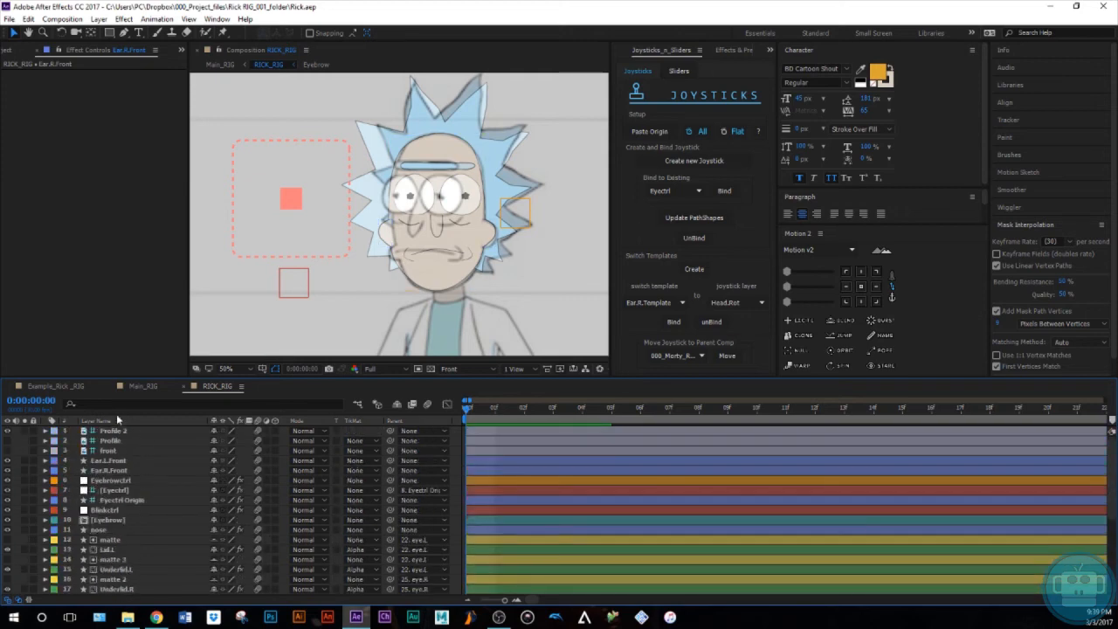
Show the project items and create a Joysticks switch template named New.Ear.R.Template.
left_click(8, 51)
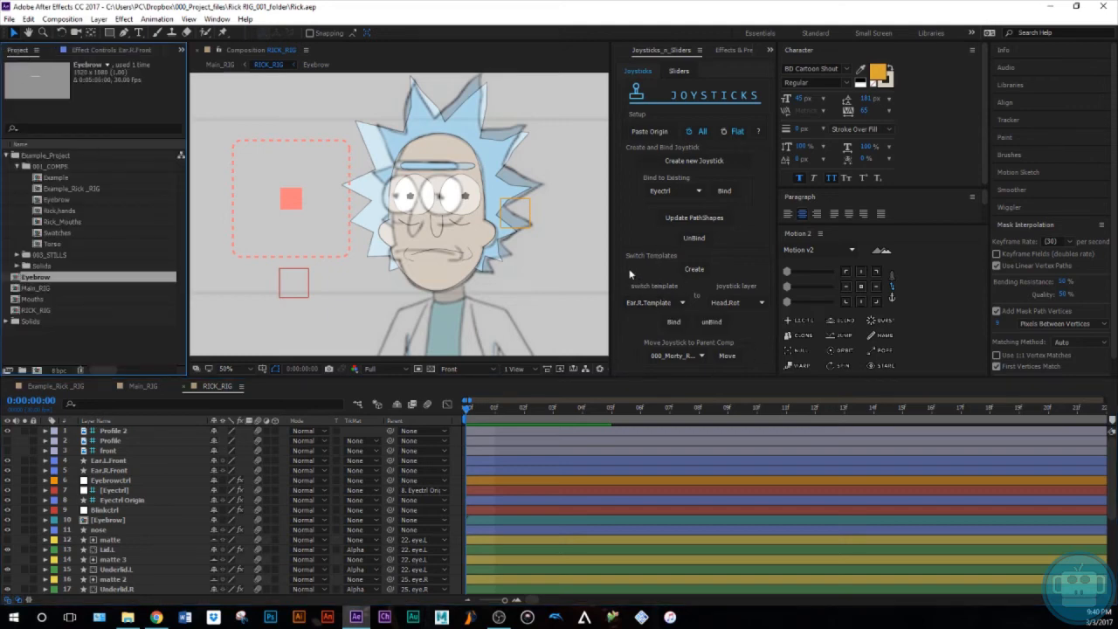
left_click(694, 271)
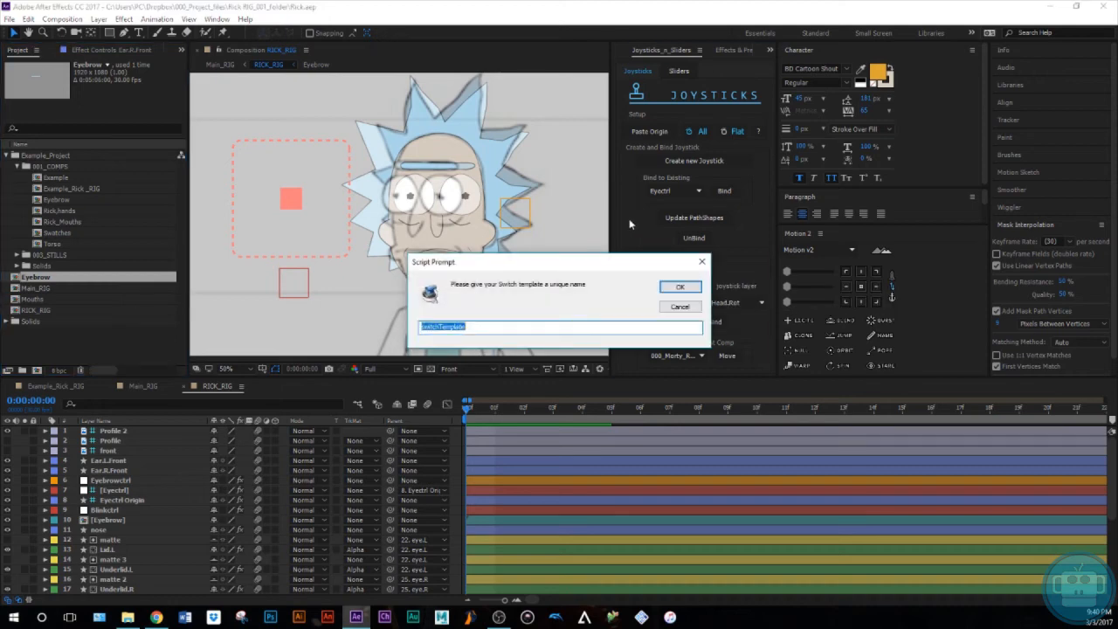
type("New.Ear R.Template")
key("Return")
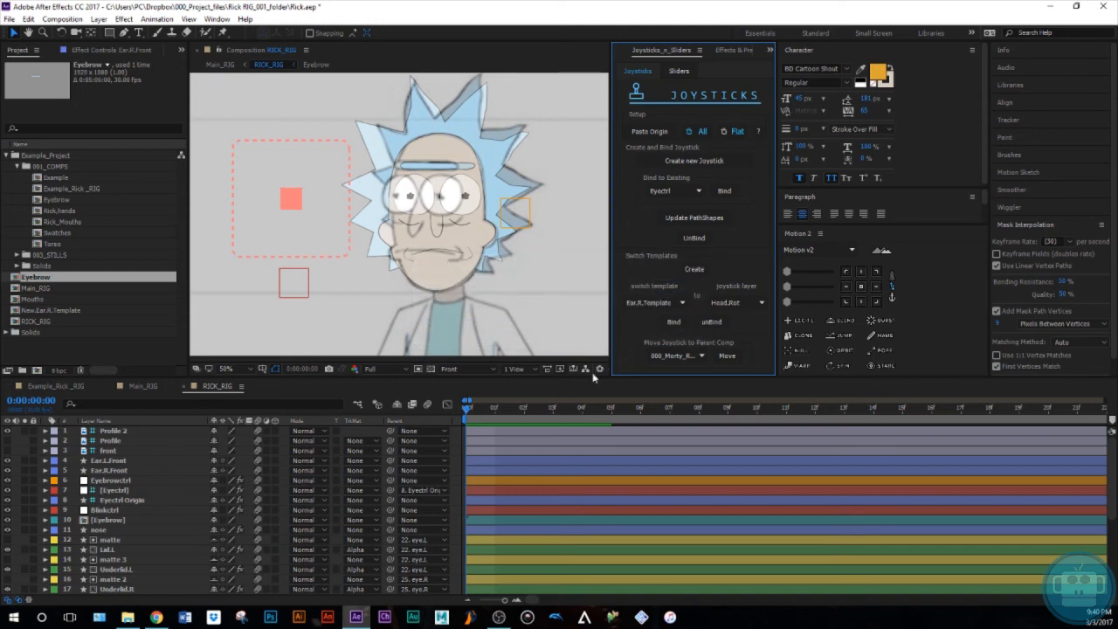
Create a second Joysticks switch template named New.Ear.L.Template.
left_click(706, 269)
type("New.E")
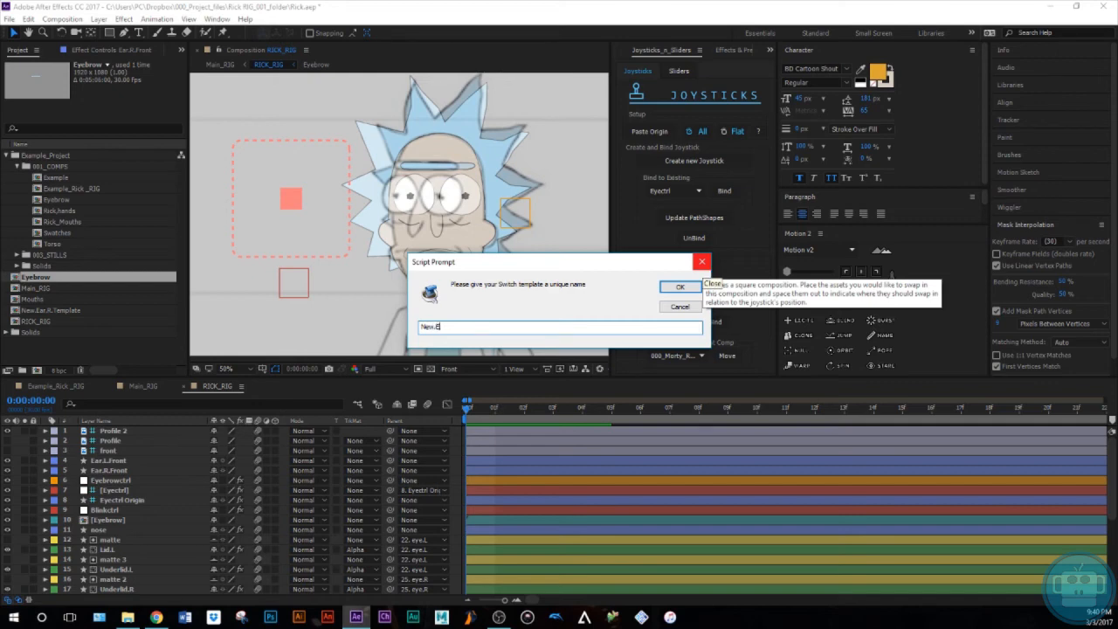
type("ar.L.Template")
key("Return")
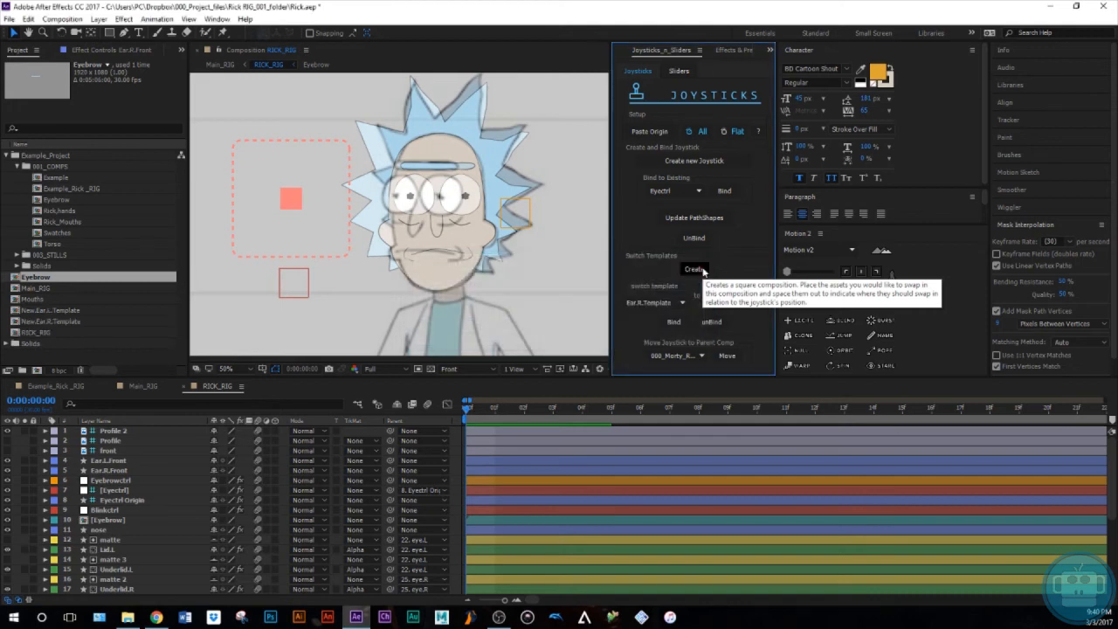
Copy the Ear.L.Rear and Ear.L.Front layers from RICK_RIG into the New.Ear.L.Template composition.
scroll(156, 494, "down", 4)
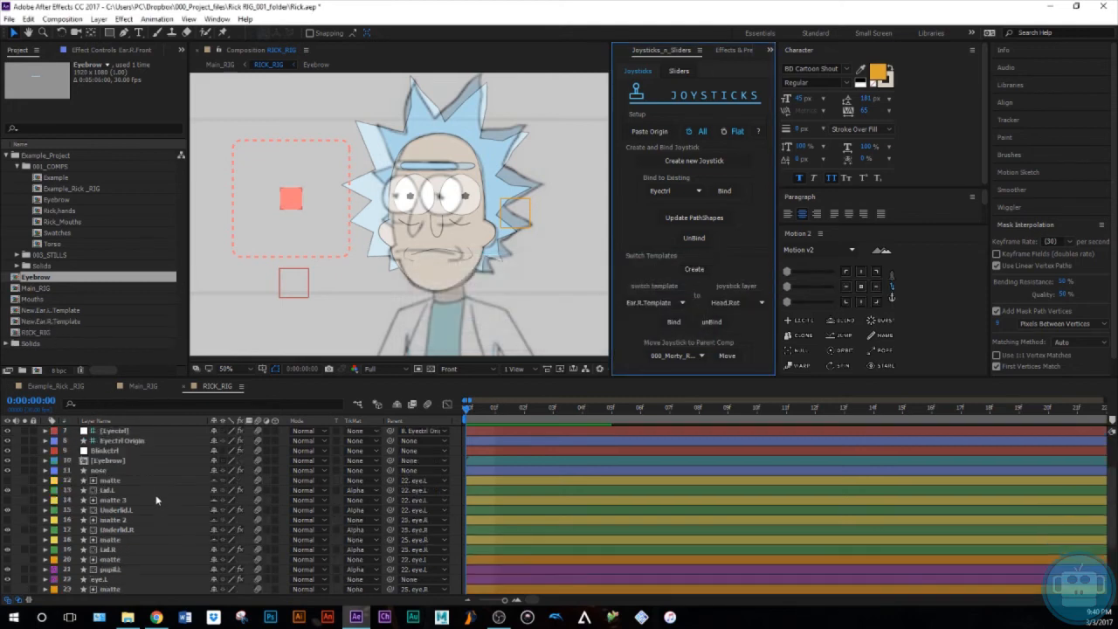
scroll(125, 566, "down", 1)
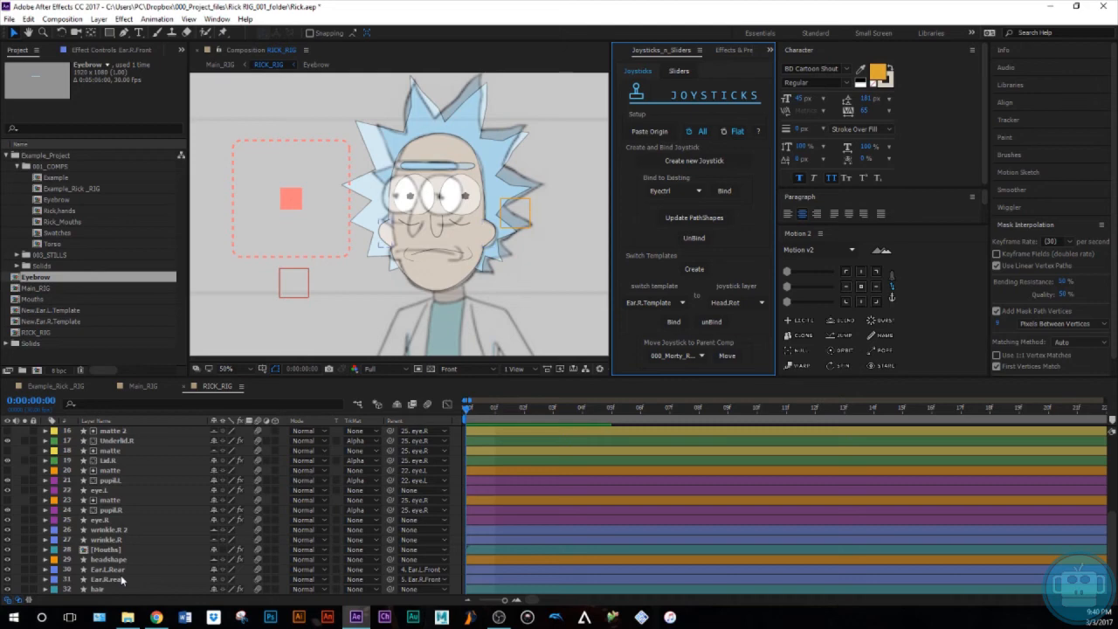
left_click(120, 571)
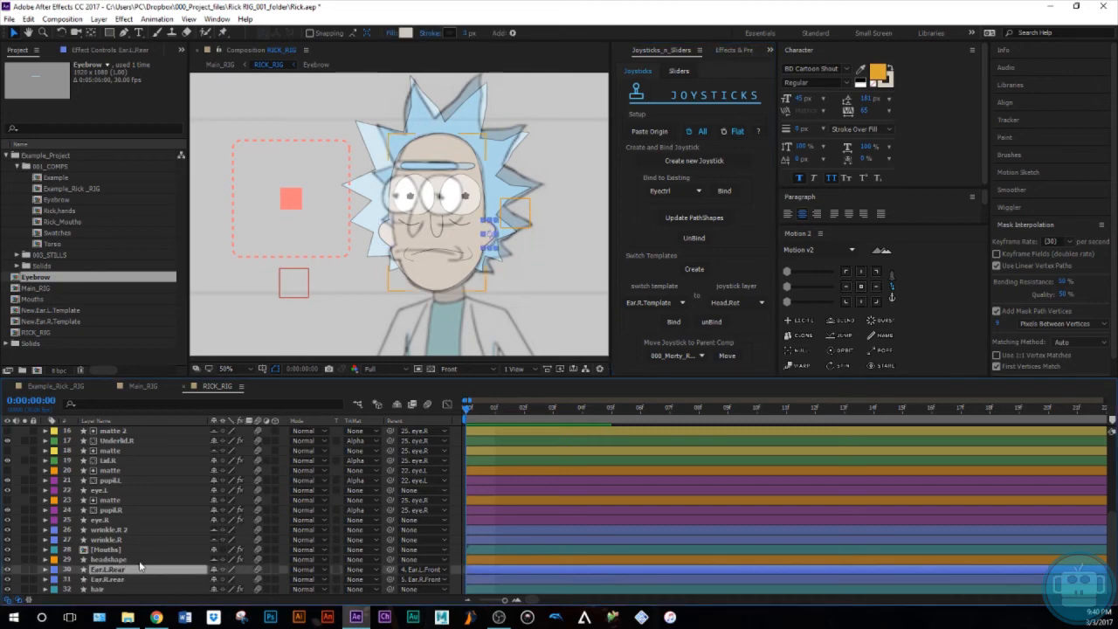
scroll(140, 559, "up", 5)
left_click(111, 463)
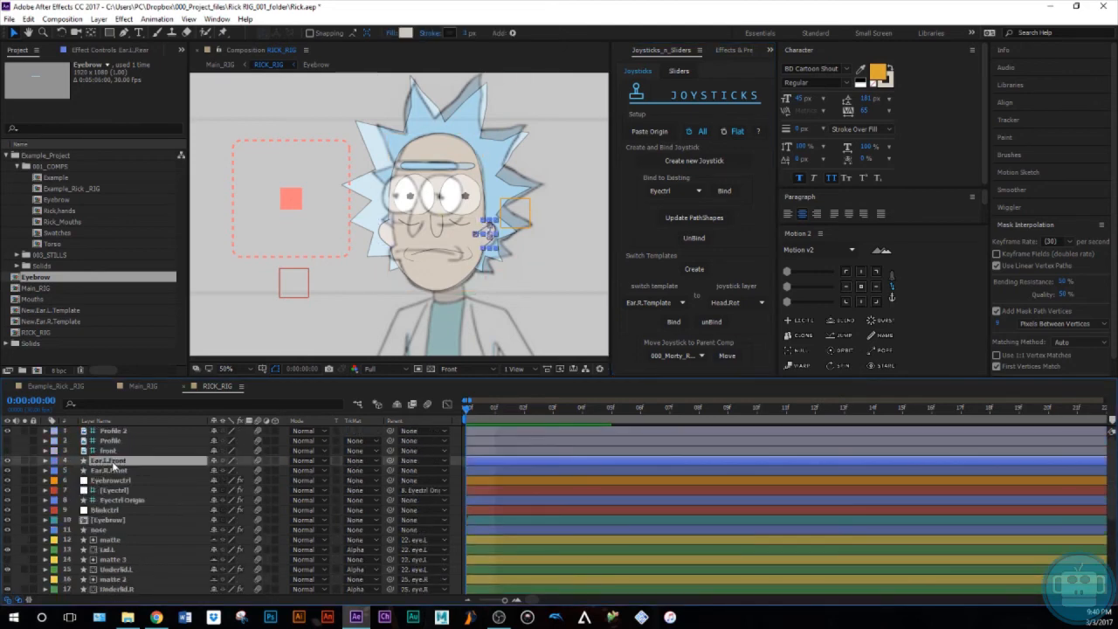
left_click(59, 312)
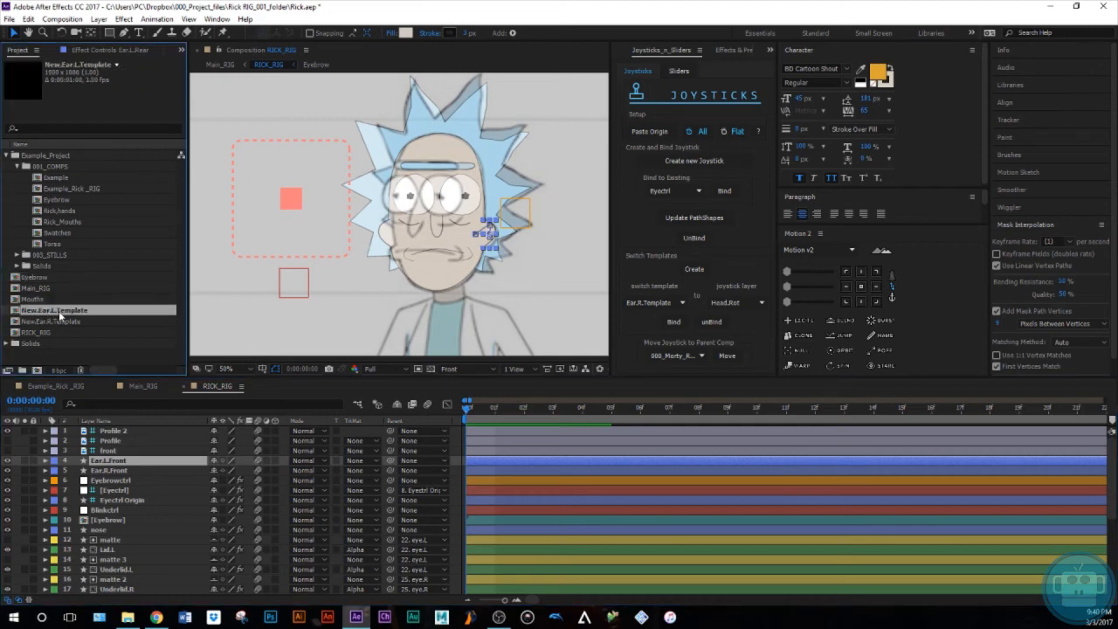
double_click(50, 311)
key("ctrl+v")
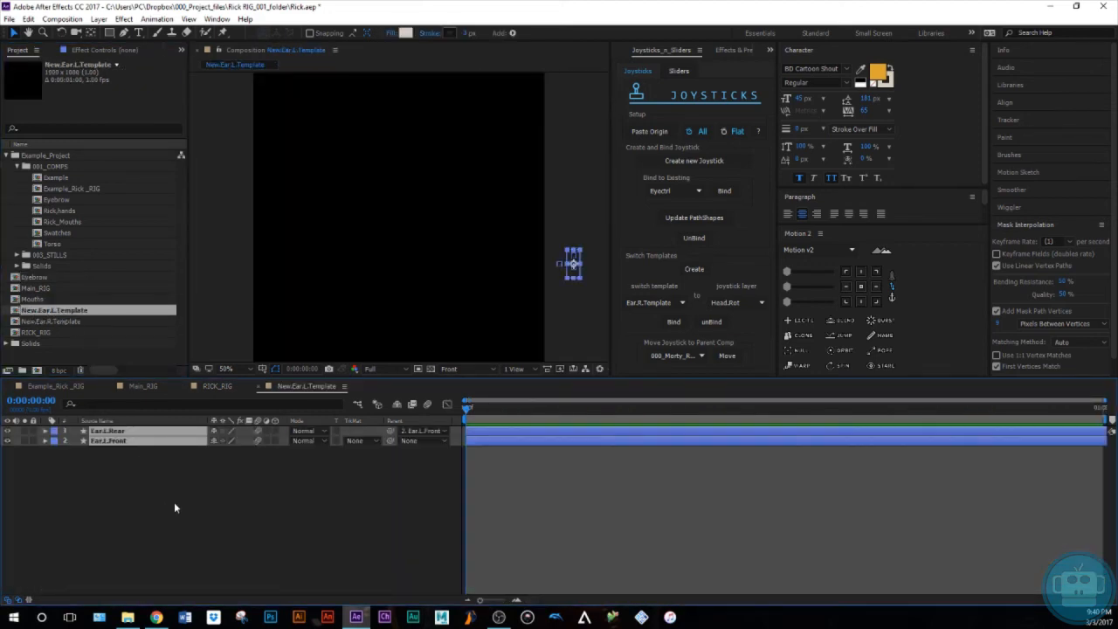
Show the Position of both left ear layers and set the parent of Ear.L.Rear to None.
key("p")
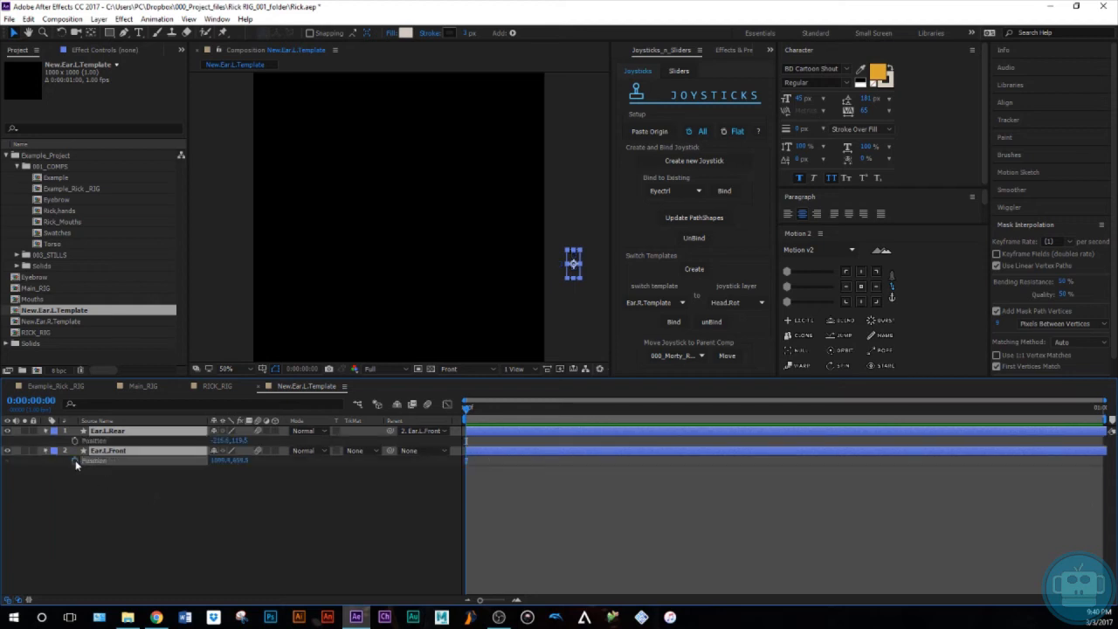
left_click(422, 431)
left_click(426, 444)
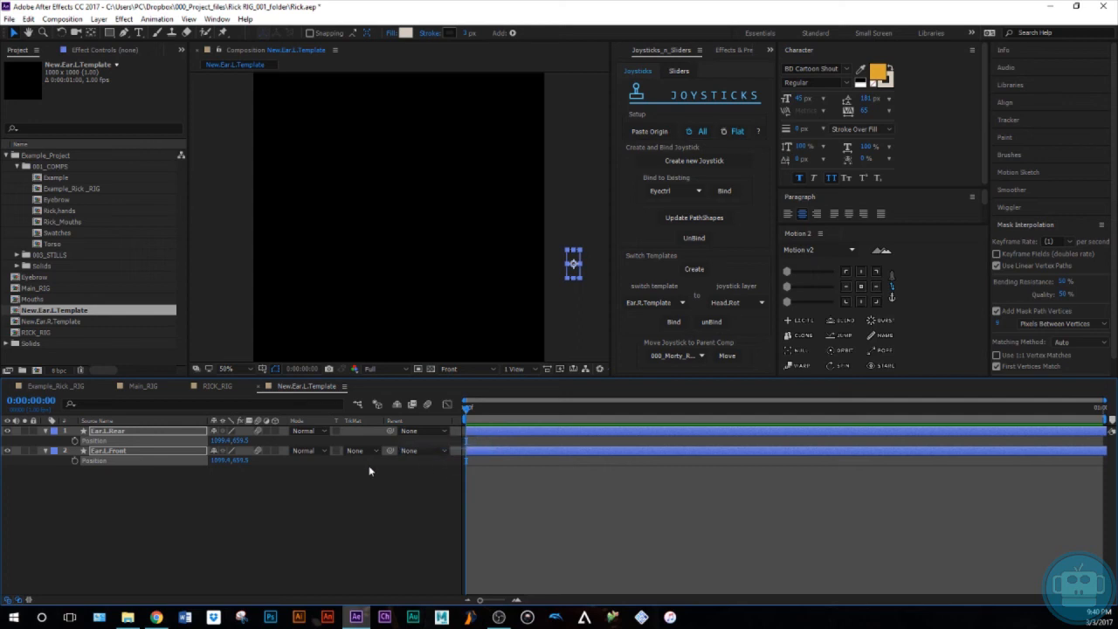
Move Ear.L.Rear and Ear.L.Front together inside the frame near its right edge, at about 945, 599.
key("shift+Left")
key("shift+Left")
key("shift+Left")
key("shift+Left")
key("shift+Left")
key("shift+Left")
key("shift+Left")
key("shift+Left")
key("shift+Left")
key("shift+Left")
key("shift+Left")
key("shift+Up")
key("shift+Up")
key("shift+Right")
key("shift+Right")
key("shift+Right")
key("shift+Right")
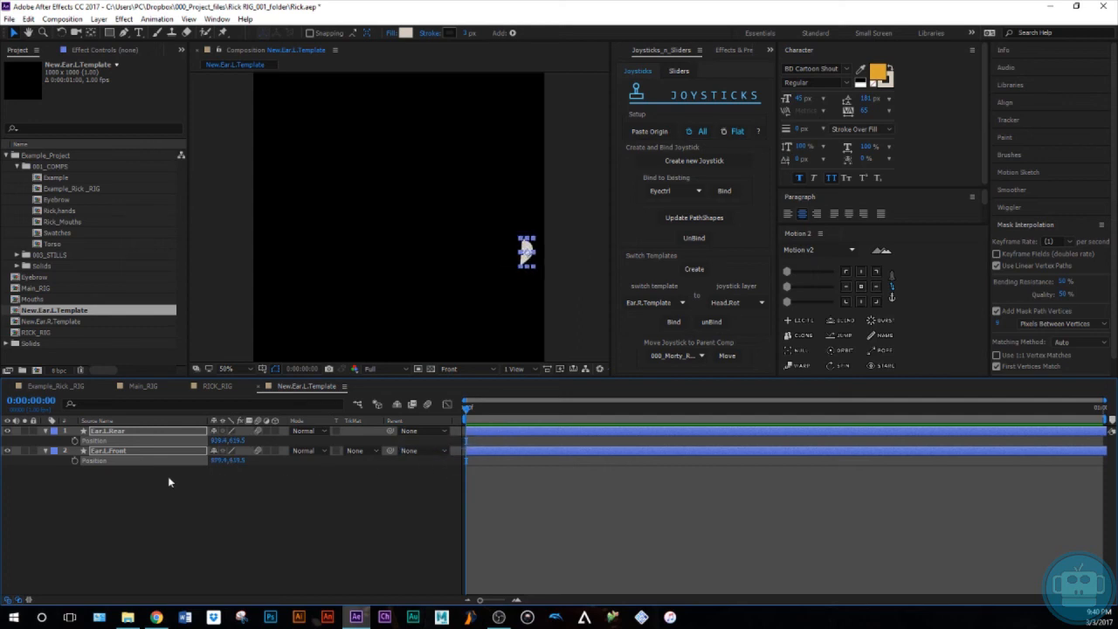
left_click(64, 500)
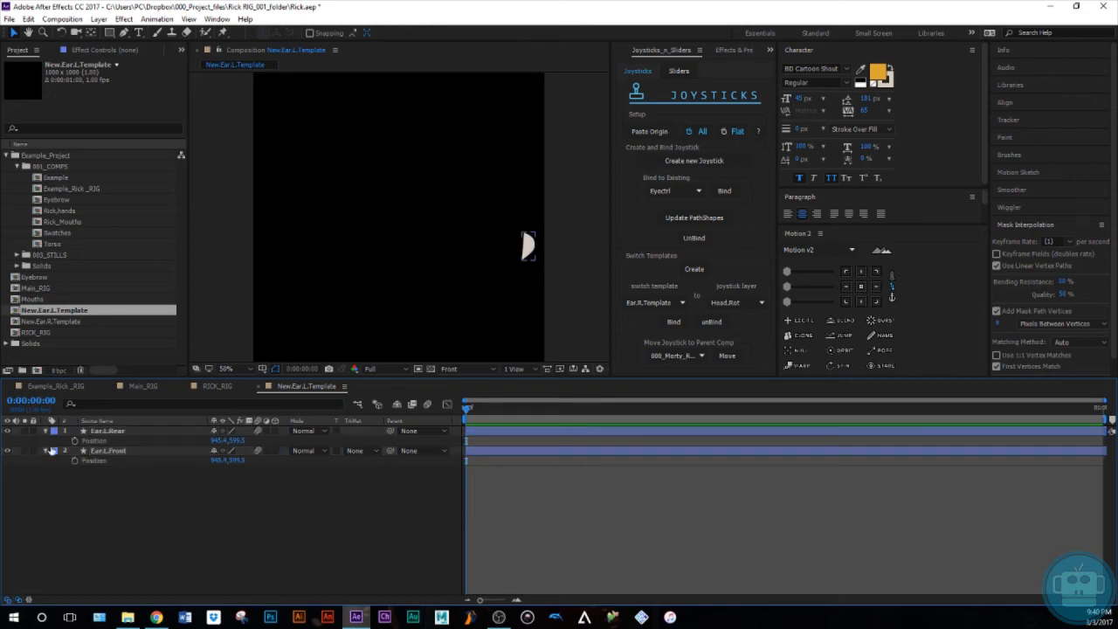
Collapse the Position properties of Ear.L.Rear and Ear.L.Front.
left_click(45, 431)
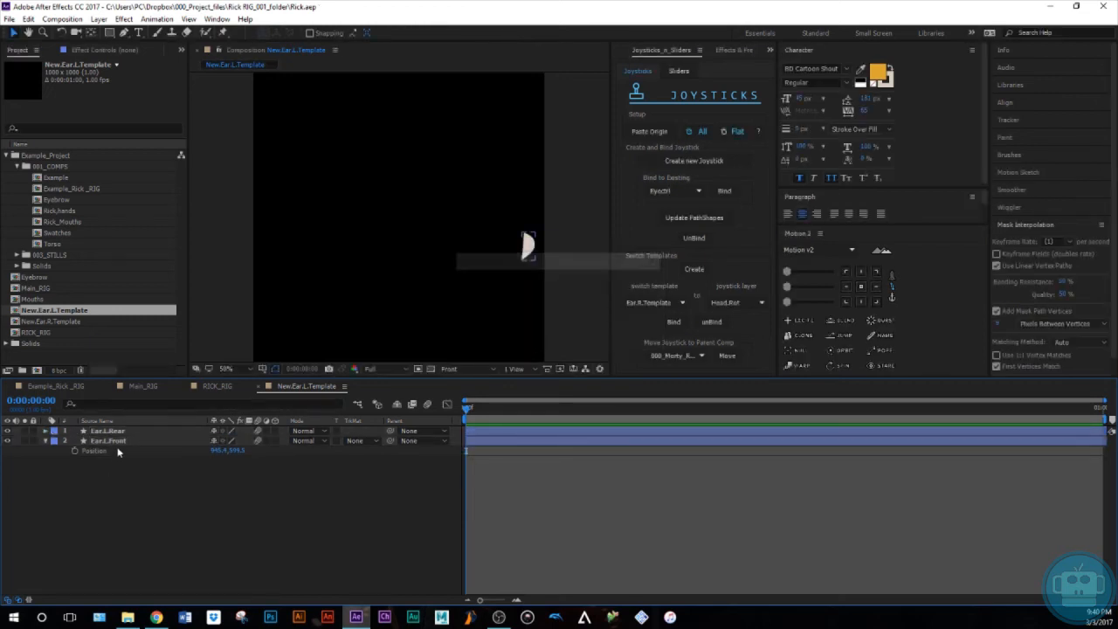
left_click(120, 436)
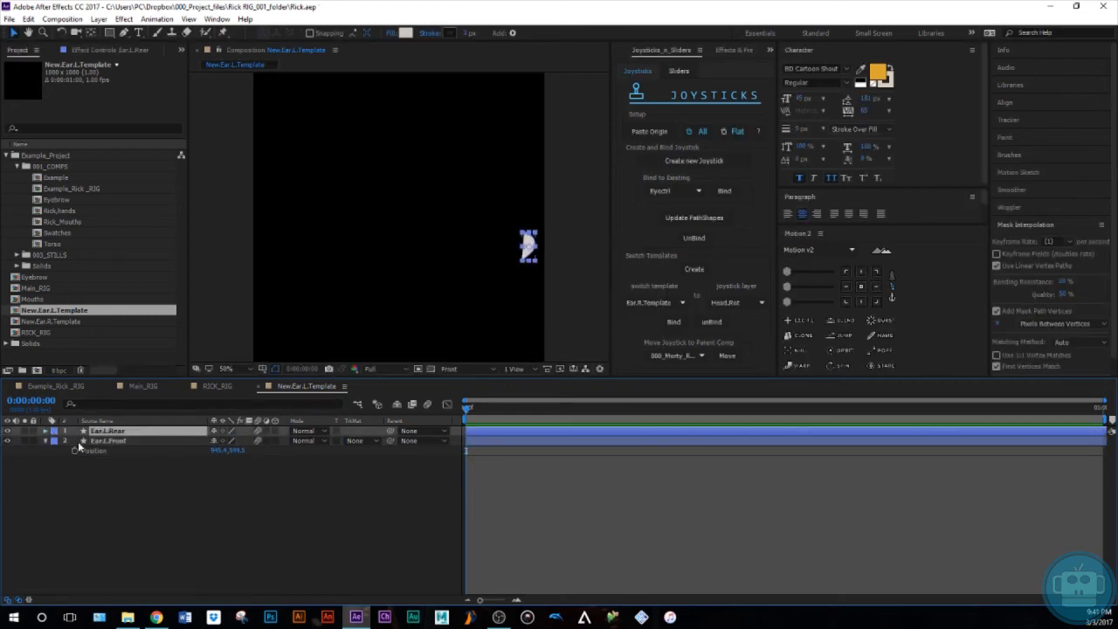
left_click(45, 441)
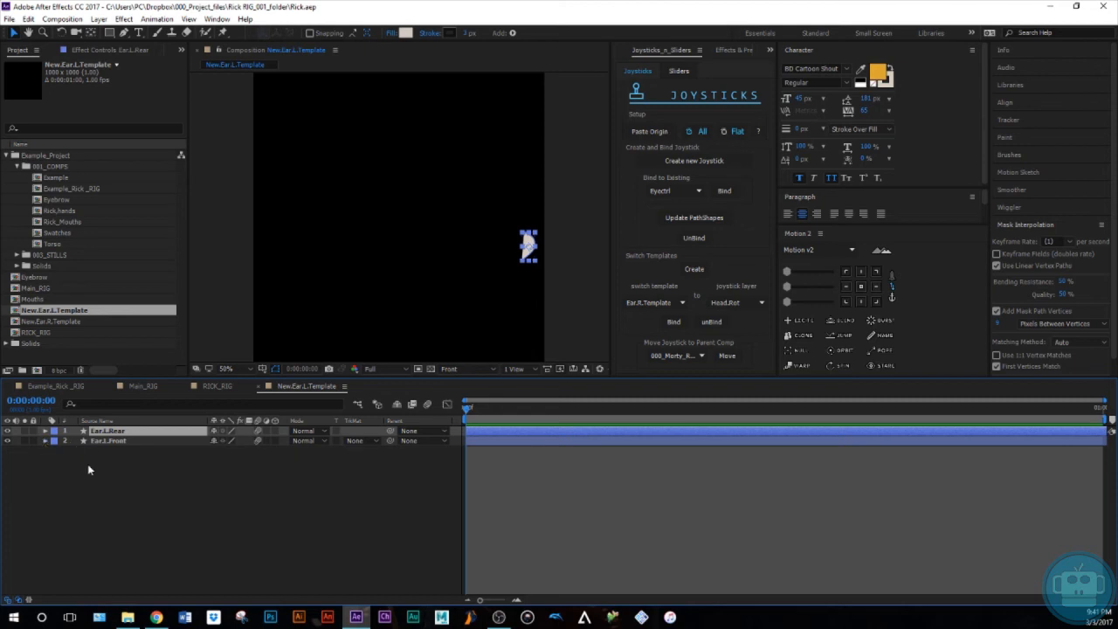
left_click(185, 493)
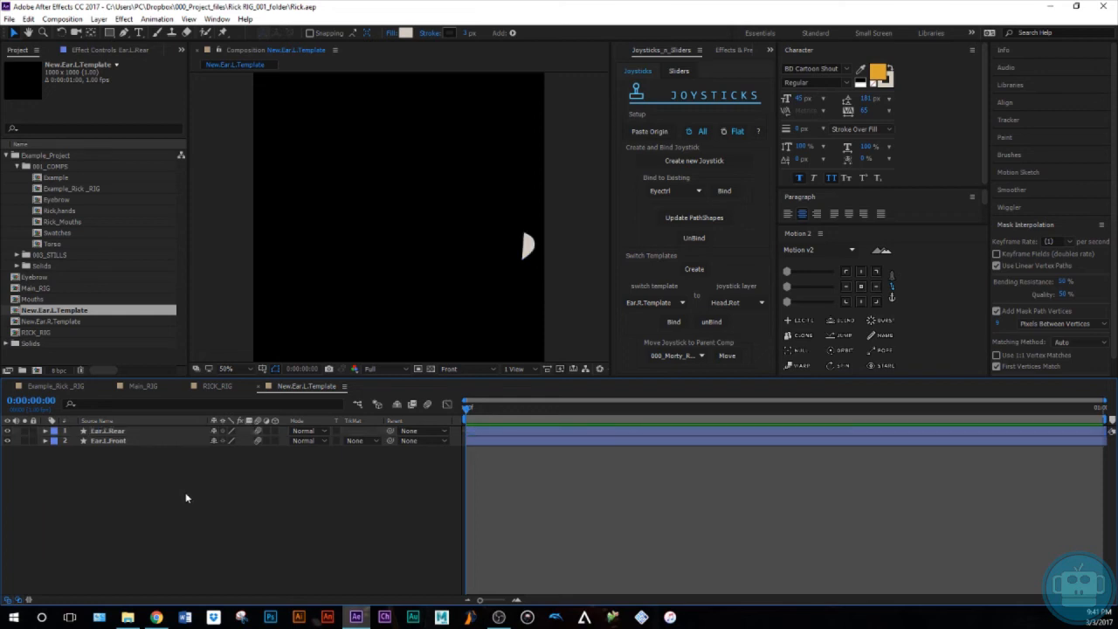
Compare the left ear layers in New.Ear.L.Template with the ear layers in the RICK_RIG composition.
left_click(148, 441)
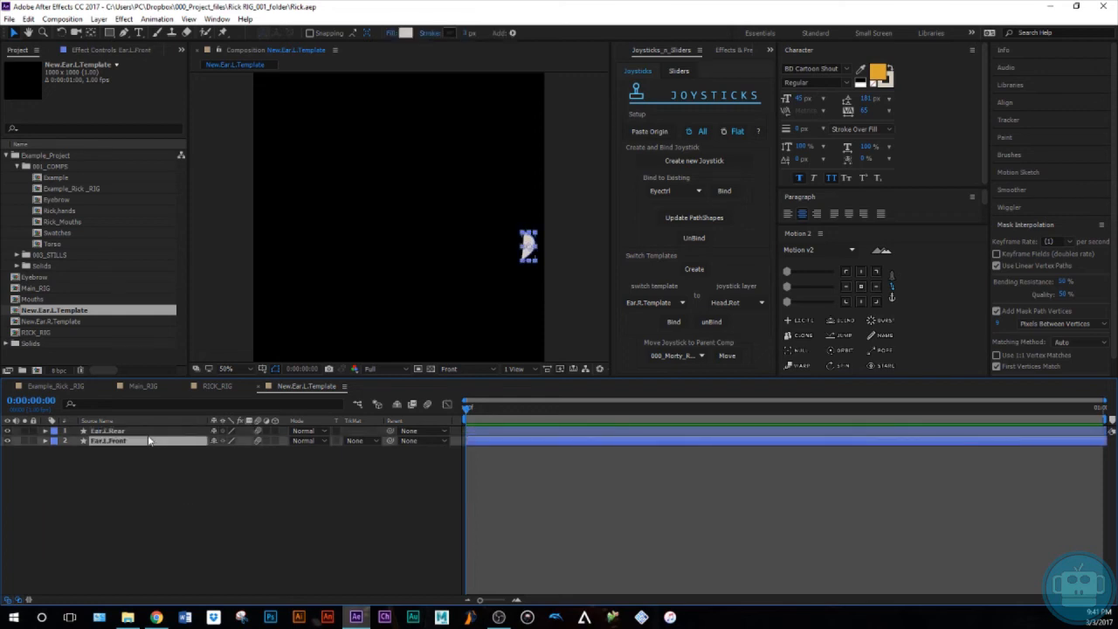
left_click(151, 432)
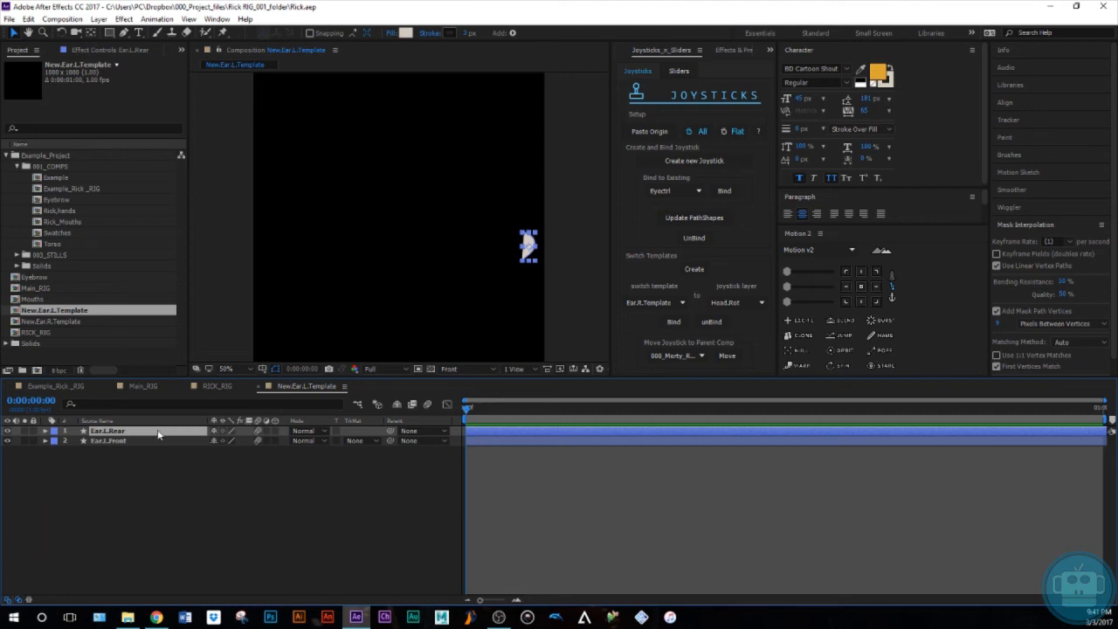
left_click(163, 460)
left_click(216, 386)
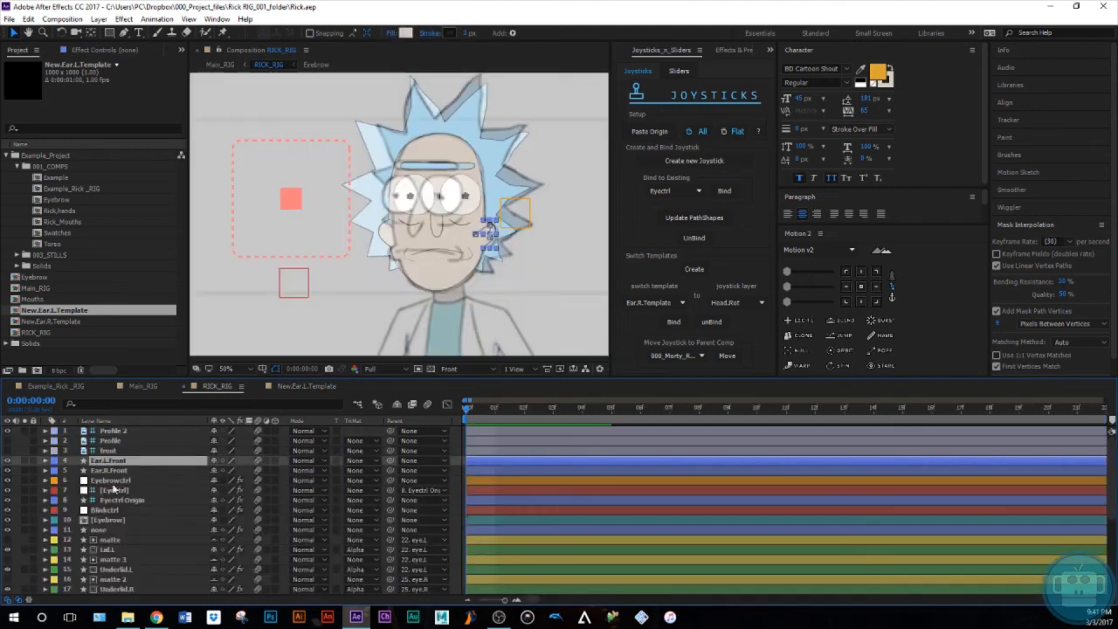
left_click(9, 467)
left_click(308, 388)
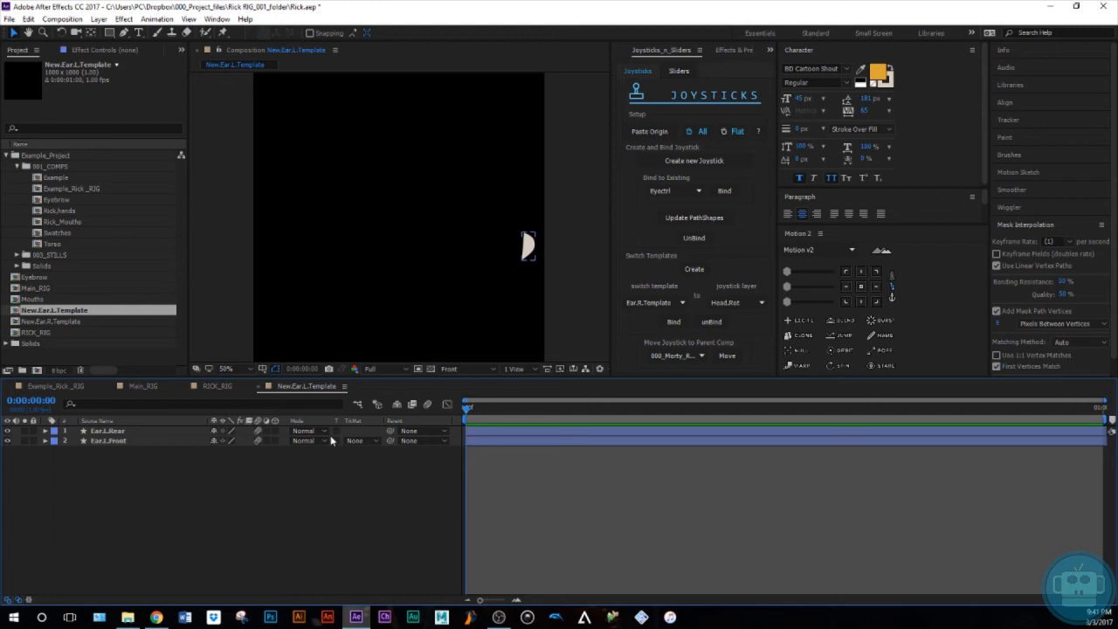
Reorder the New.Ear.L.Template layers so that Ear.L.Rear sits below Ear.L.Front.
left_click(113, 441)
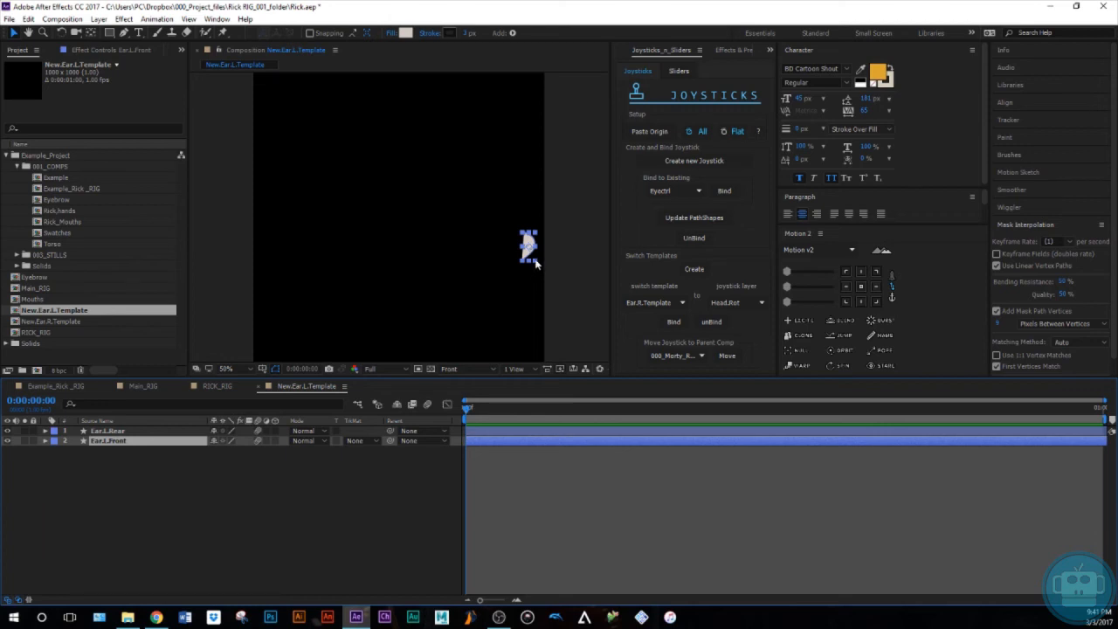
left_click(164, 433)
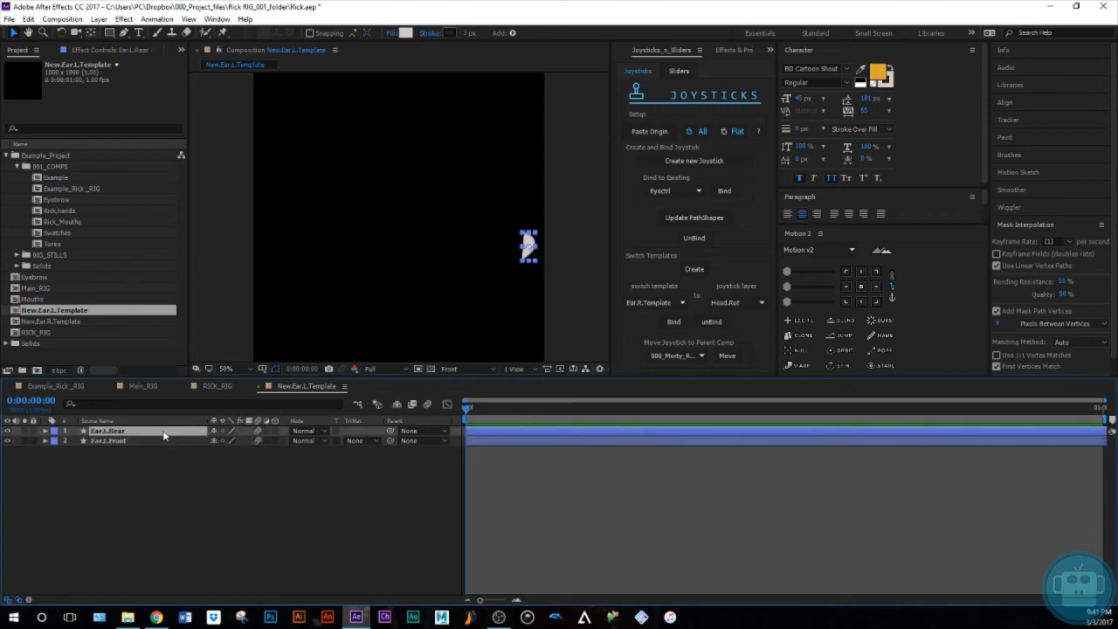
left_click_drag(154, 435, 155, 451)
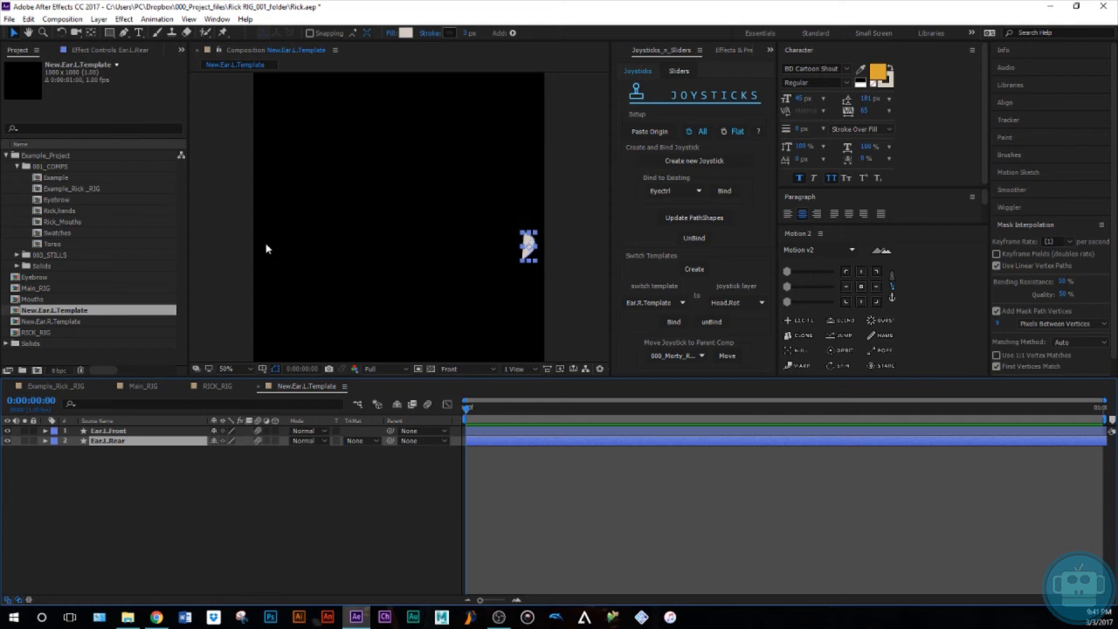
Move Ear.L.Front horizontally to the left side of the New.Ear.L.Template frame, leaving Ear.L.Rear on the right.
left_click(146, 434)
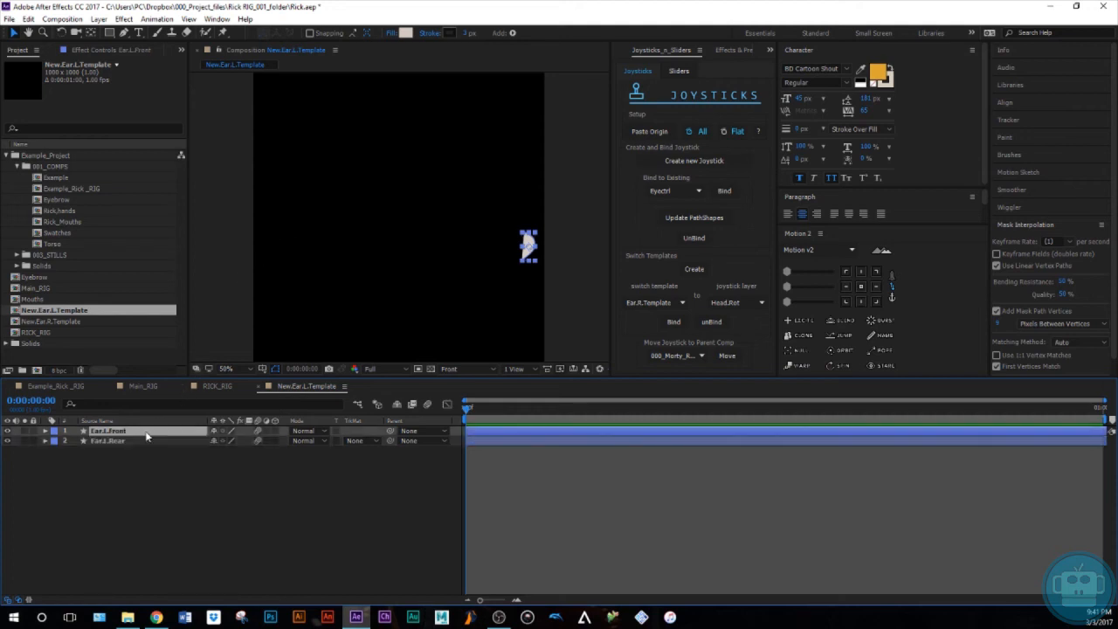
key("Return")
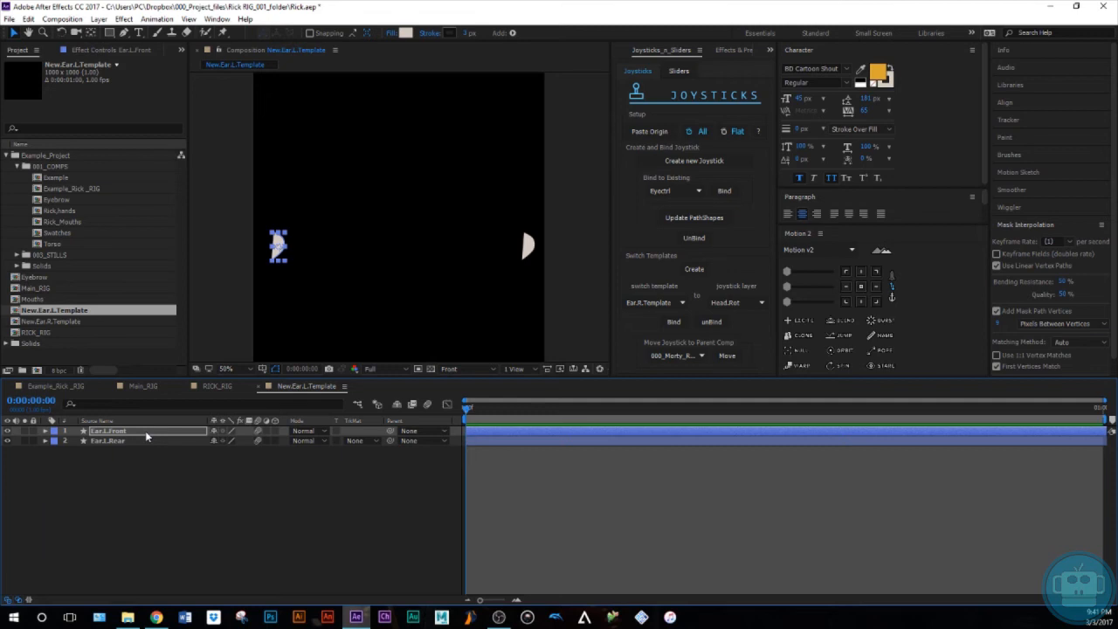
left_click(177, 504)
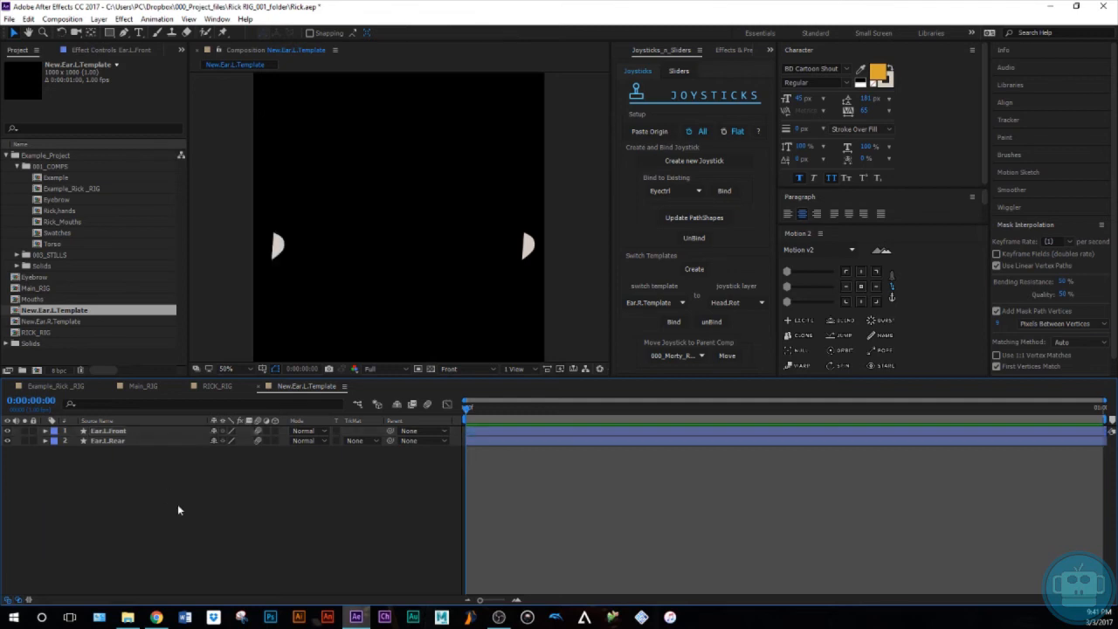
Copy the Ear.R.rear and Ear.R.Front layers from RICK_RIG into the New.Ear.R.Template composition.
double_click(53, 322)
left_click(214, 387)
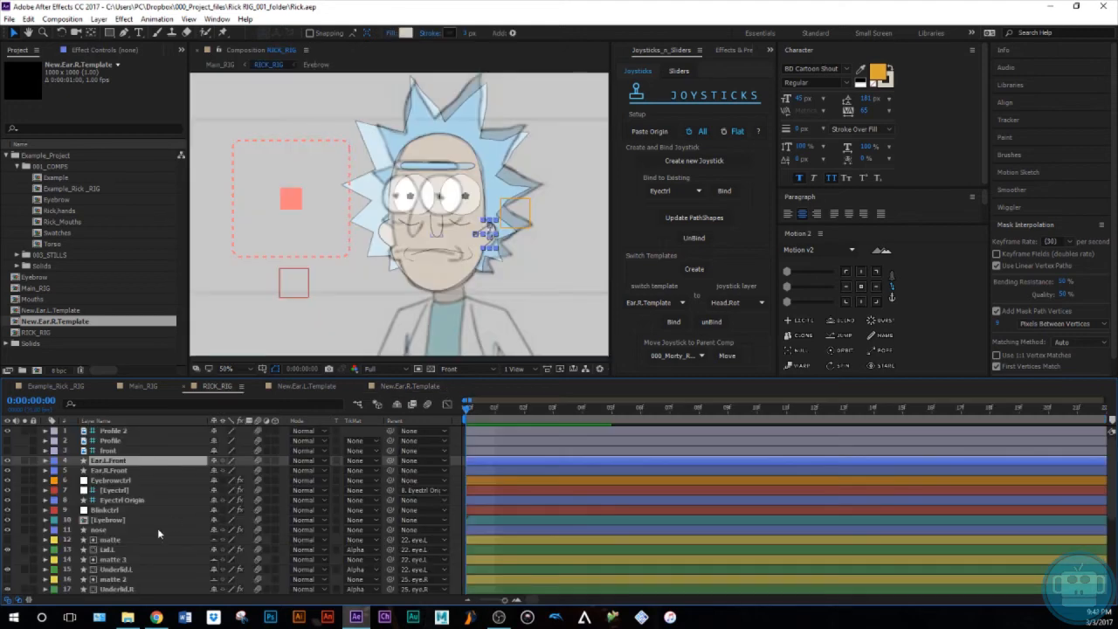
scroll(156, 528, "down", 4)
scroll(156, 528, "down", 1)
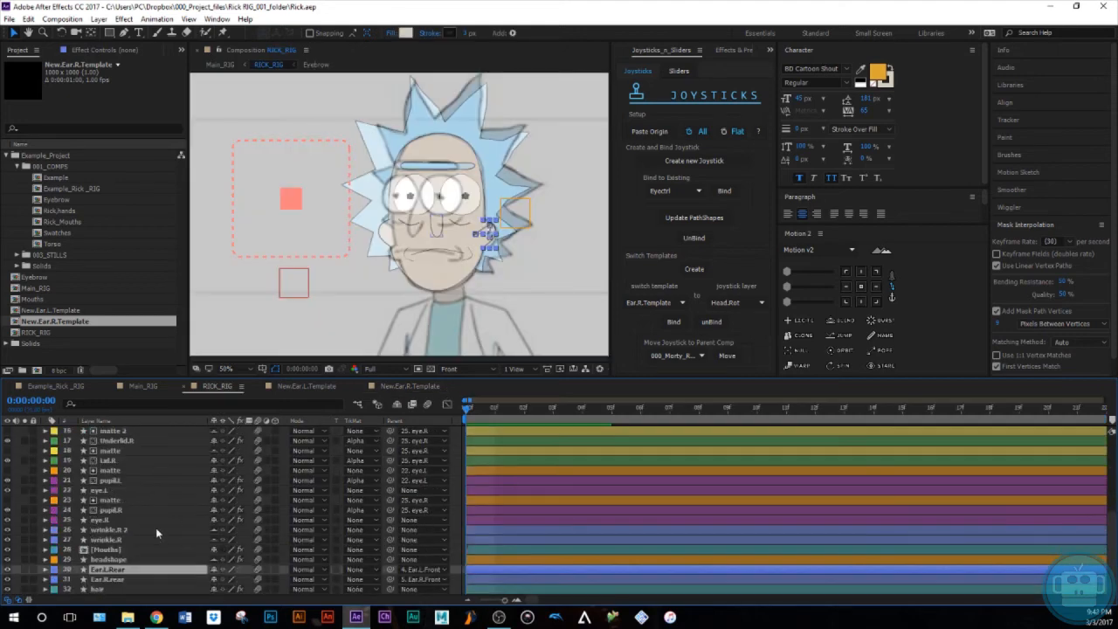
left_click(140, 579)
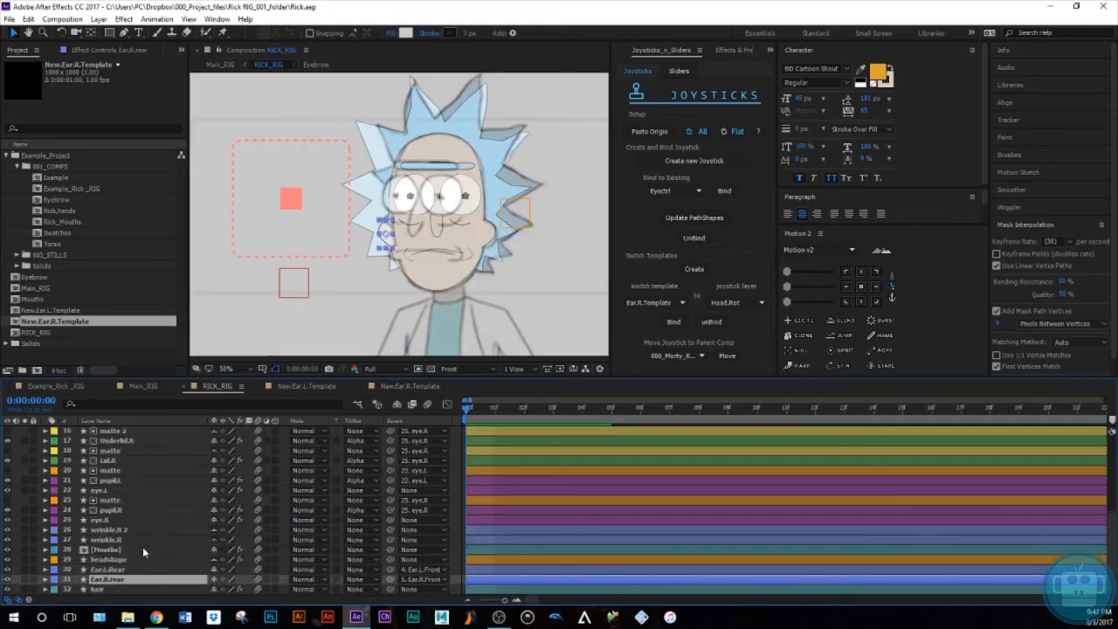
scroll(143, 547, "up", 5)
left_click(124, 472)
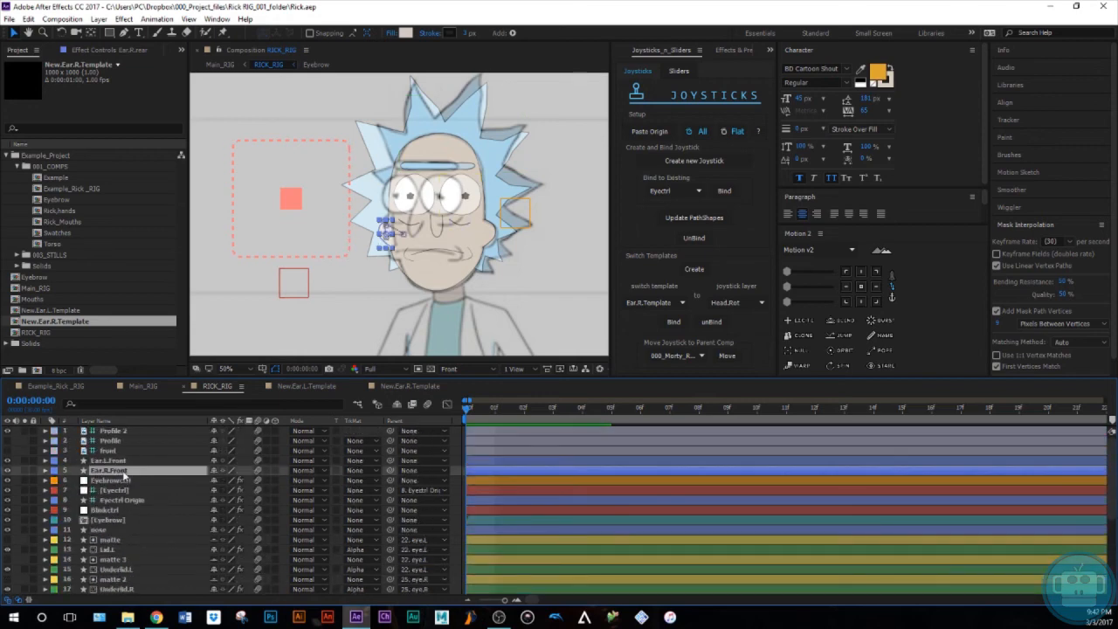
left_click(394, 389)
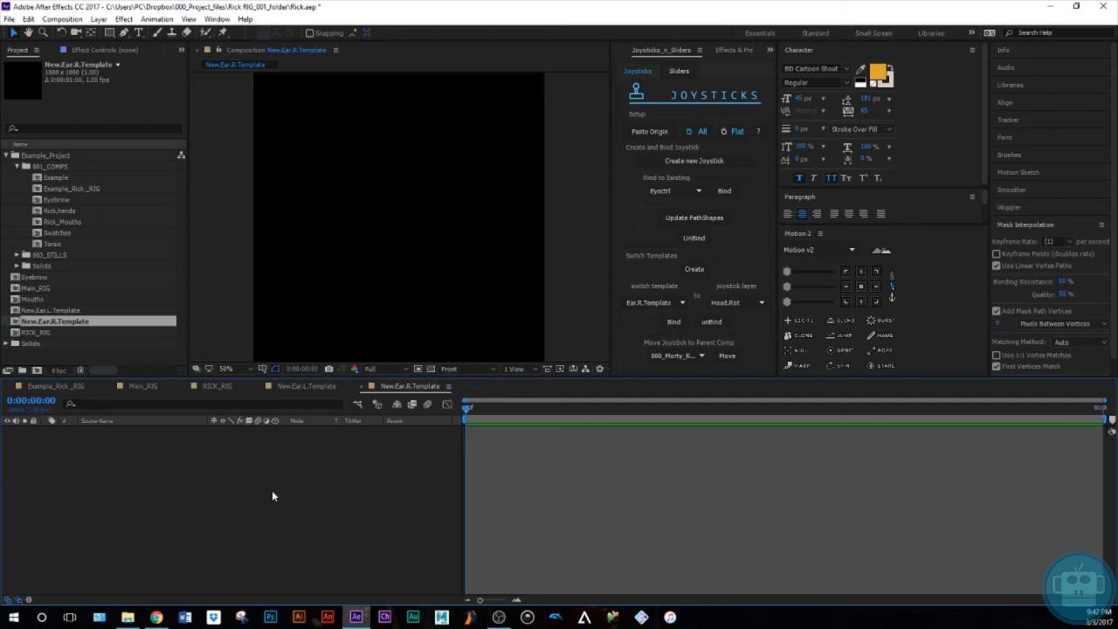
key("ctrl+v")
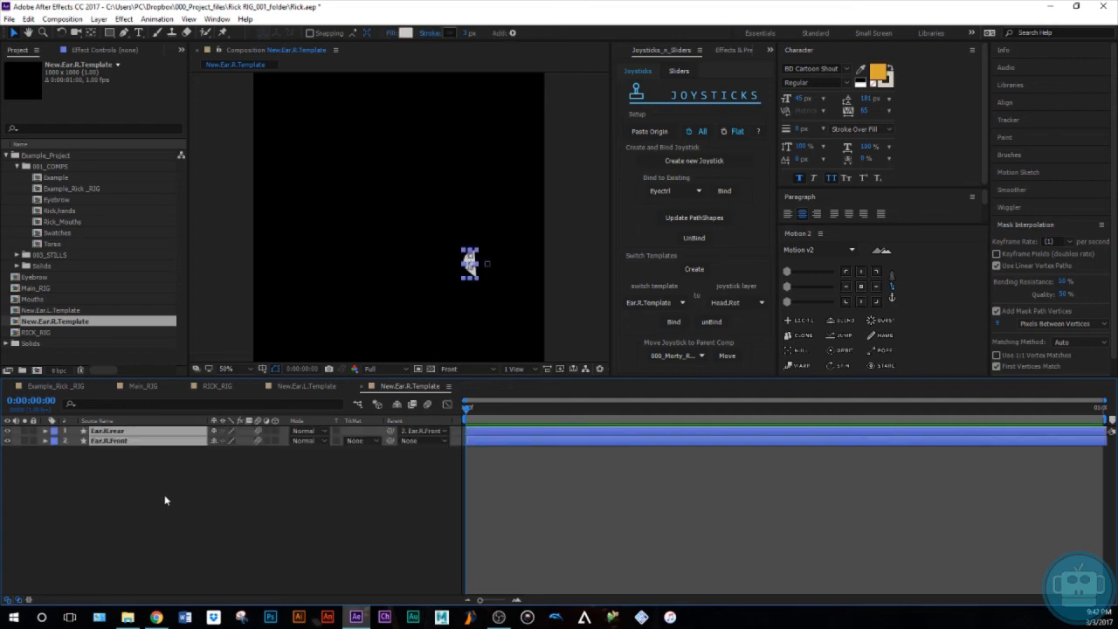
Set the parent of Ear.R.rear to None and collapse the Position properties of both right ear layers.
key("p")
left_click(77, 462)
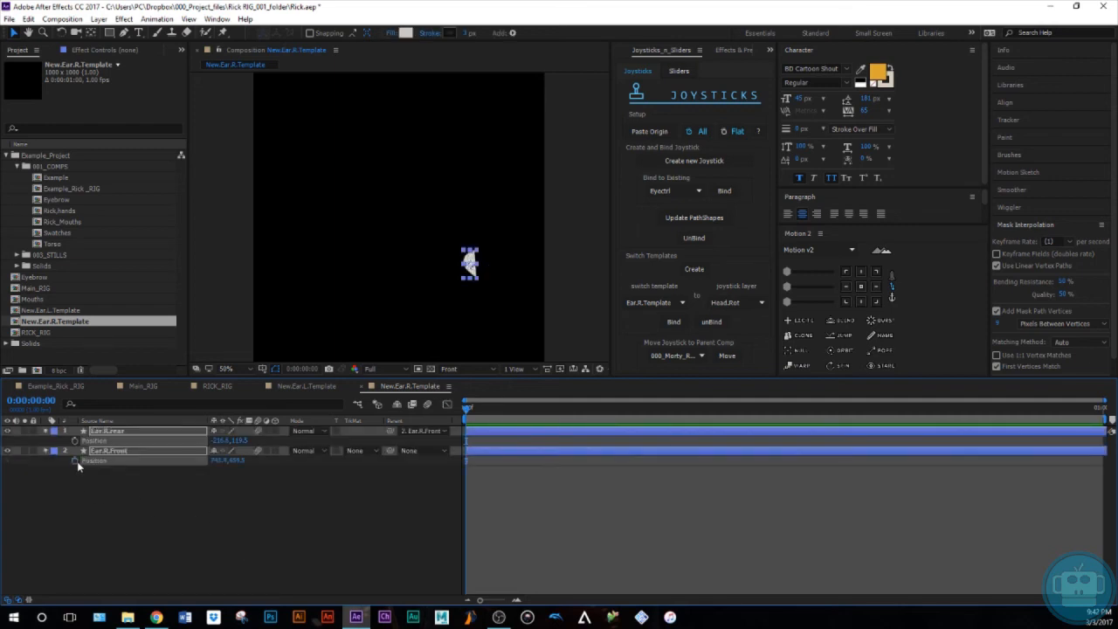
left_click(421, 432)
left_click(425, 445)
left_click(286, 504)
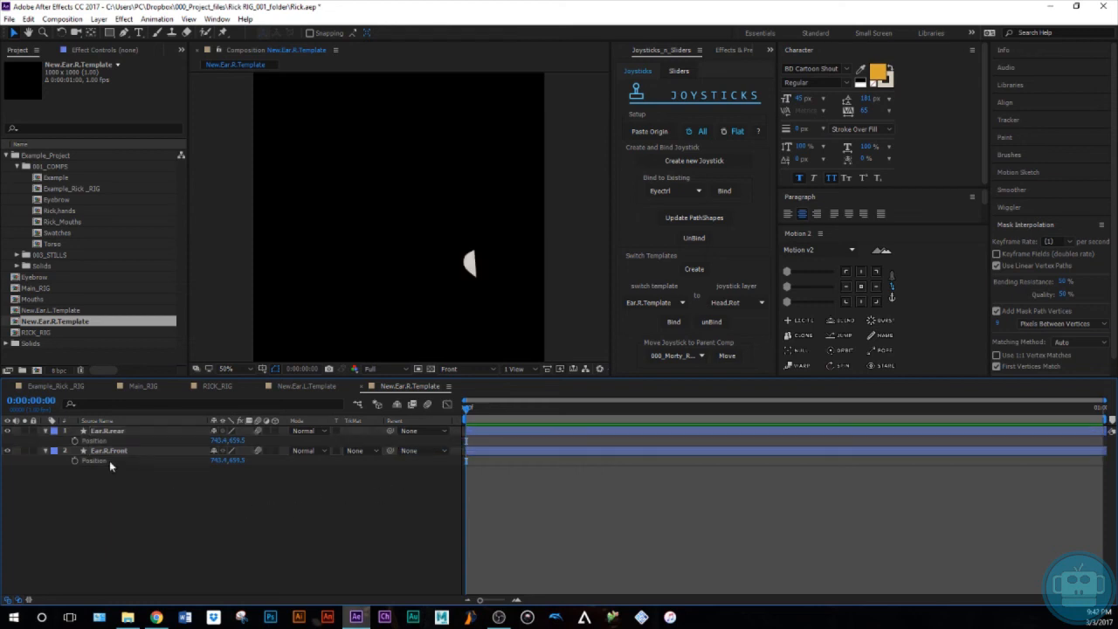
left_click(47, 433)
left_click(46, 441)
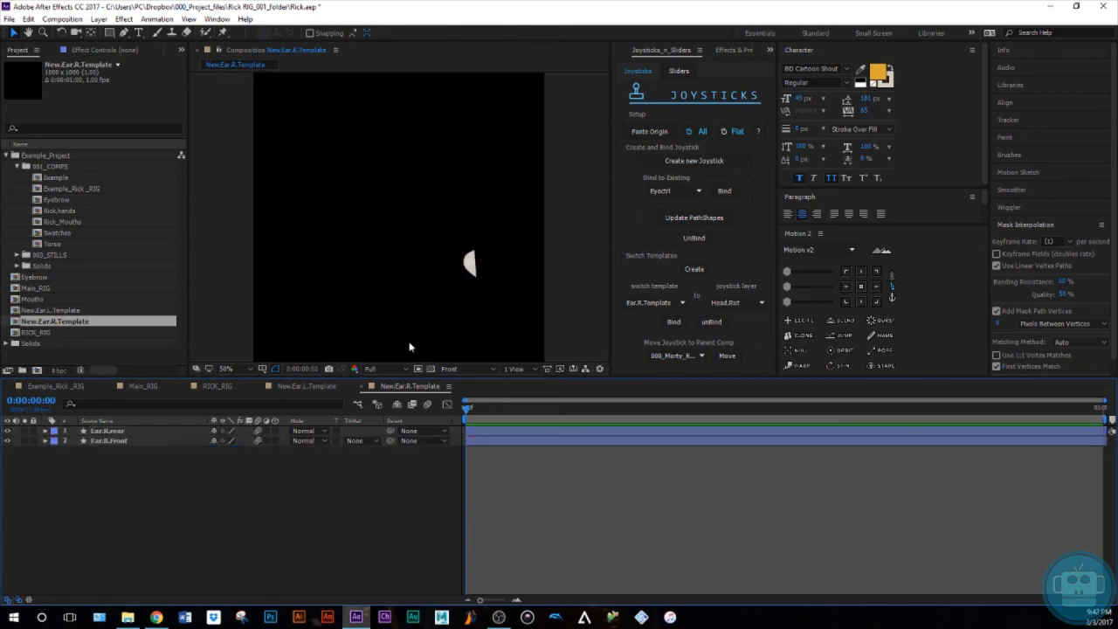
Check the right ear in RICK_RIG and move Ear.R.Front horizontally to the right edge of the New.Ear.R.Template frame.
left_click(223, 387)
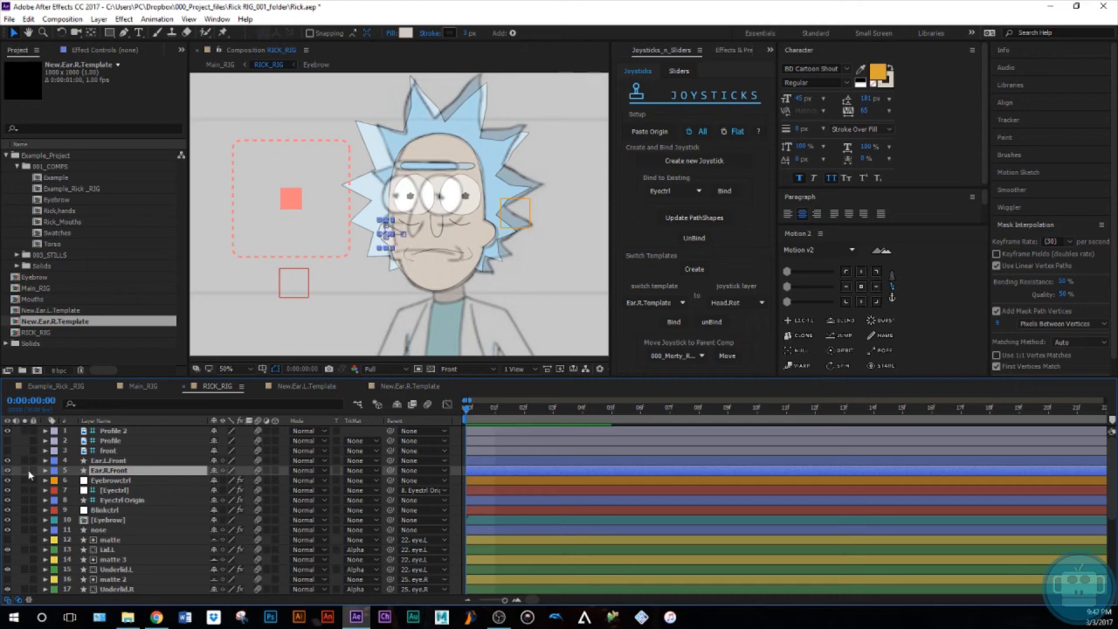
left_click(425, 388)
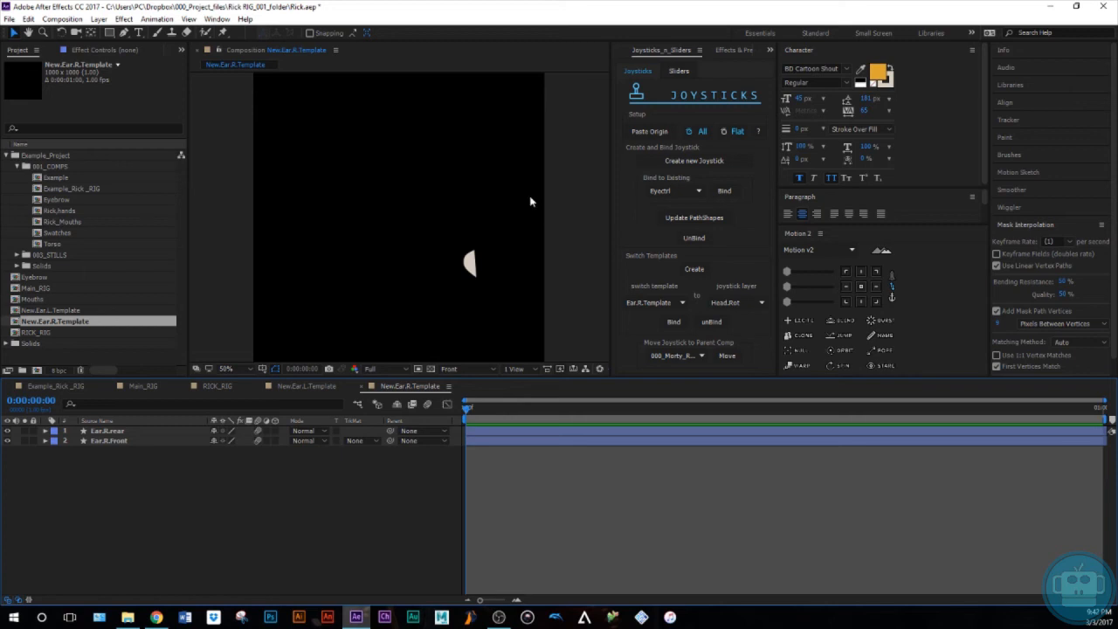
left_click(135, 441)
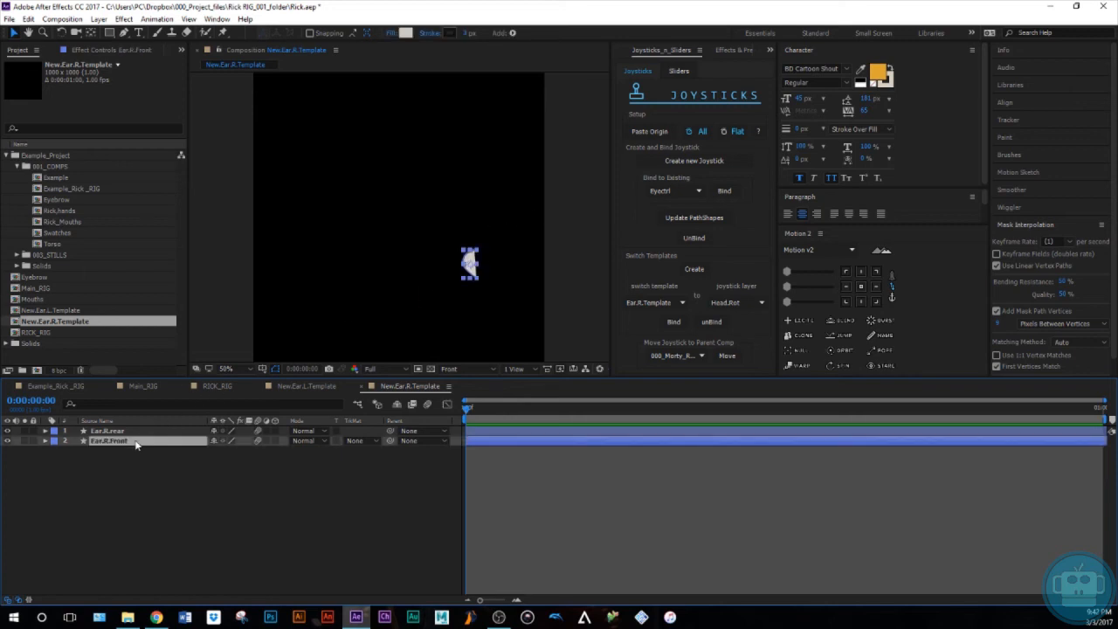
key("shift+Right")
key("shift+Right")
key("shift+Right")
key("shift+Right")
key("shift+Right")
key("shift+Right")
key("shift+Right")
key("shift+Right")
key("shift+Right")
key("shift+Right")
key("shift+Right")
key("shift+Right")
key("shift+Right")
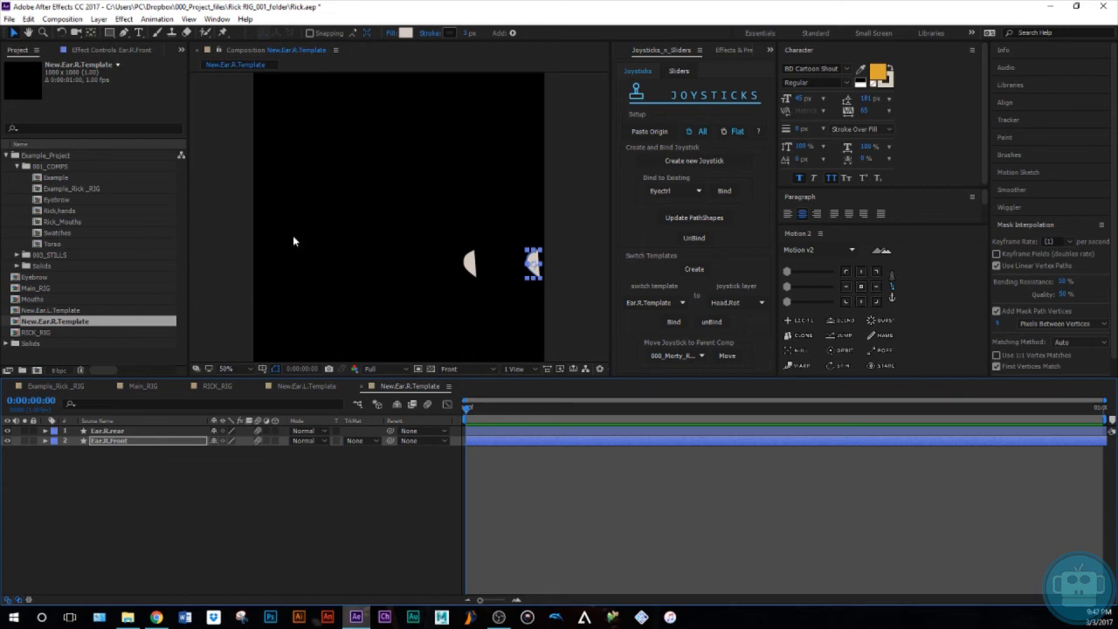
Move Ear.R.rear horizontally to the left edge of the New.Ear.R.Template frame and return to the RICK_RIG composition.
left_click(137, 432)
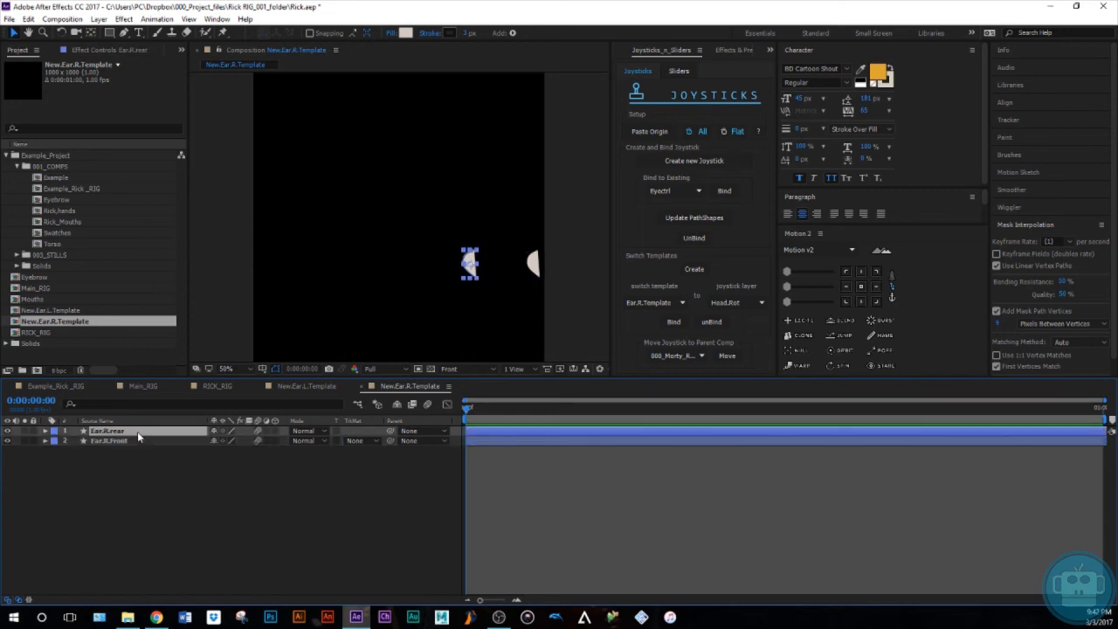
key("shift+Left")
key("shift+Left")
key("shift+Left")
key("shift+Left")
key("shift+Left")
key("shift+Left")
key("shift+Left")
key("shift+Left")
key("shift+Left")
key("shift+Left")
key("shift+Left")
key("shift+Left")
key("shift+Left")
key("shift+Left")
key("shift+Left")
key("shift+Left")
key("shift+Left")
key("shift+Left")
key("shift+Left")
key("shift+Left")
key("shift+Left")
key("shift+Left")
key("shift+Left")
key("shift+Left")
key("shift+Left")
key("shift+Left")
key("shift+Left")
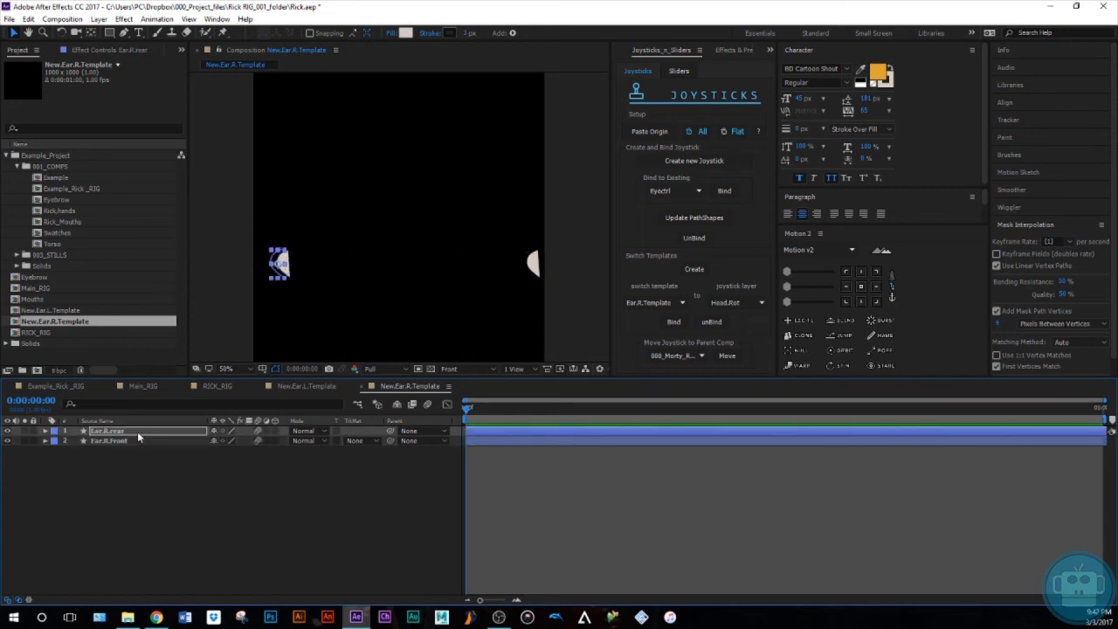
key("shift+Right")
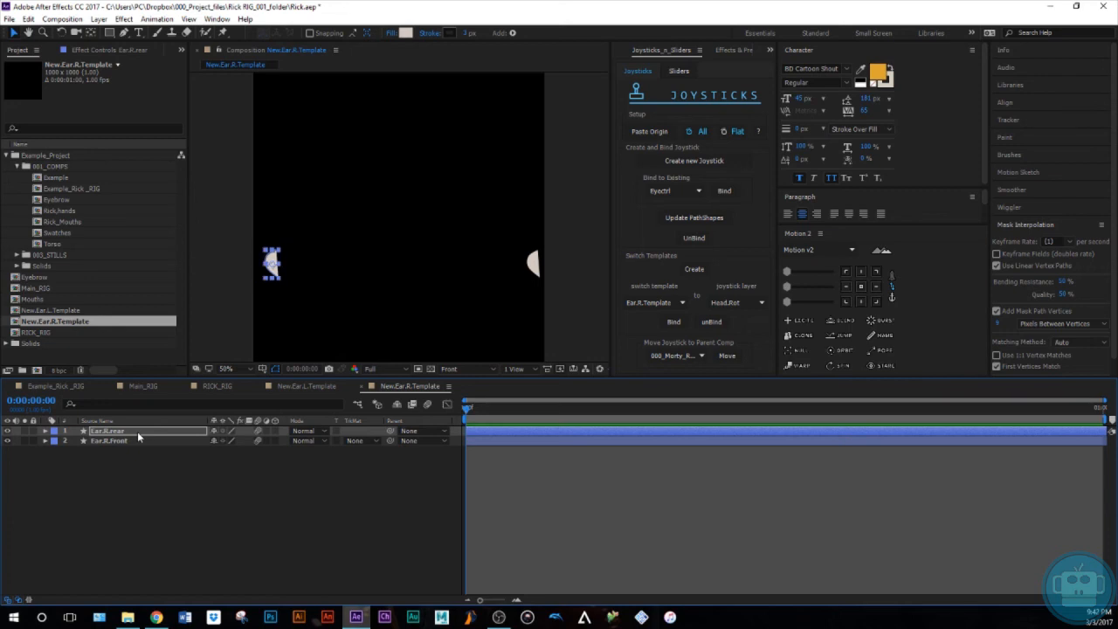
left_click(226, 463)
left_click(215, 386)
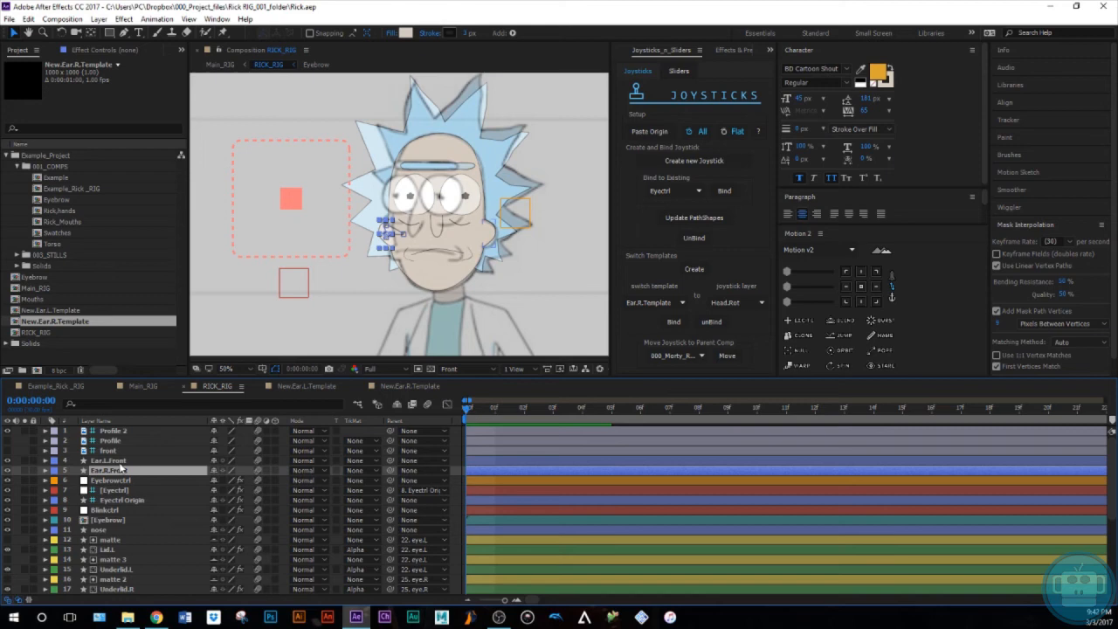
Create a joystick named Head.Rot from the front ear, Eyebrow, nose, eye.L, eye.R, wrinkle, Mouths and hair layers.
key("ctrl+a")
key("ctrl+shift+a")
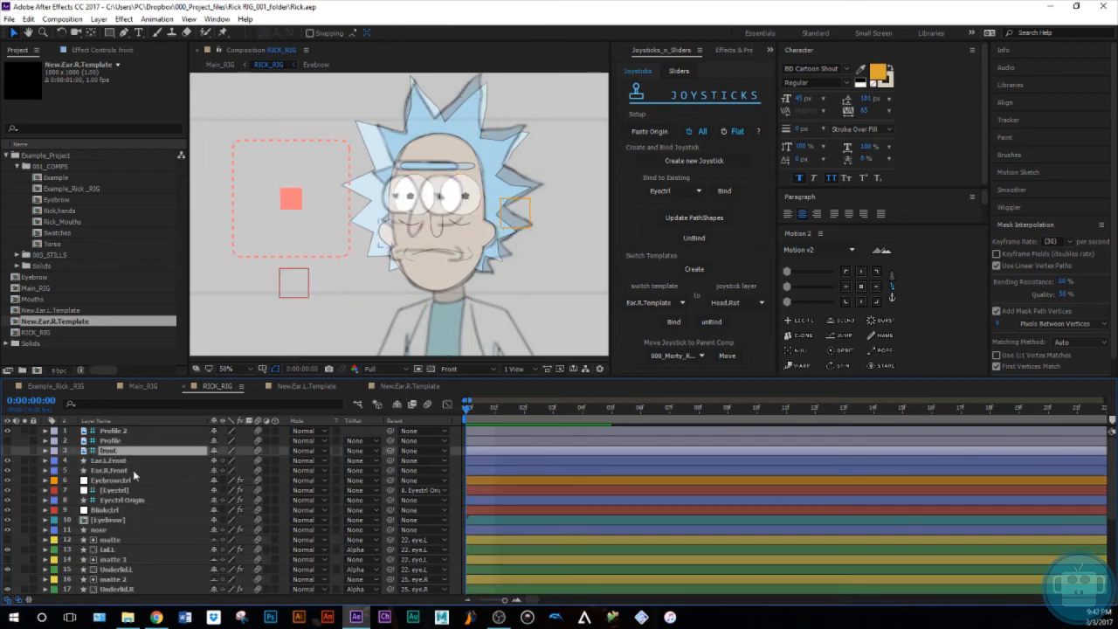
left_click(123, 463)
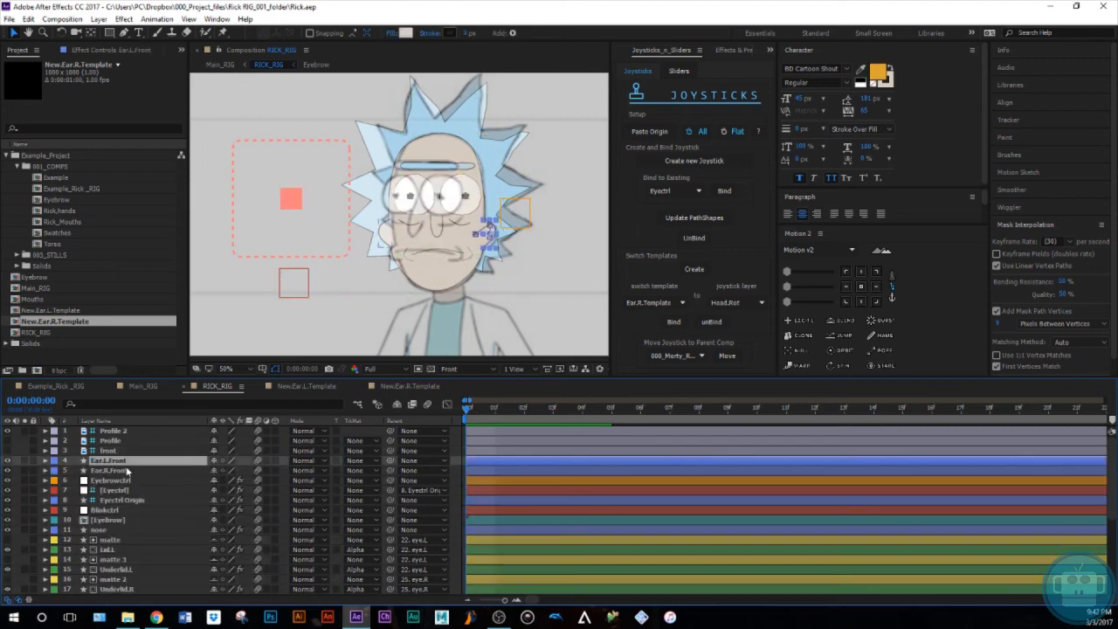
left_click(125, 474, "ctrl")
scroll(146, 495, "down", 1)
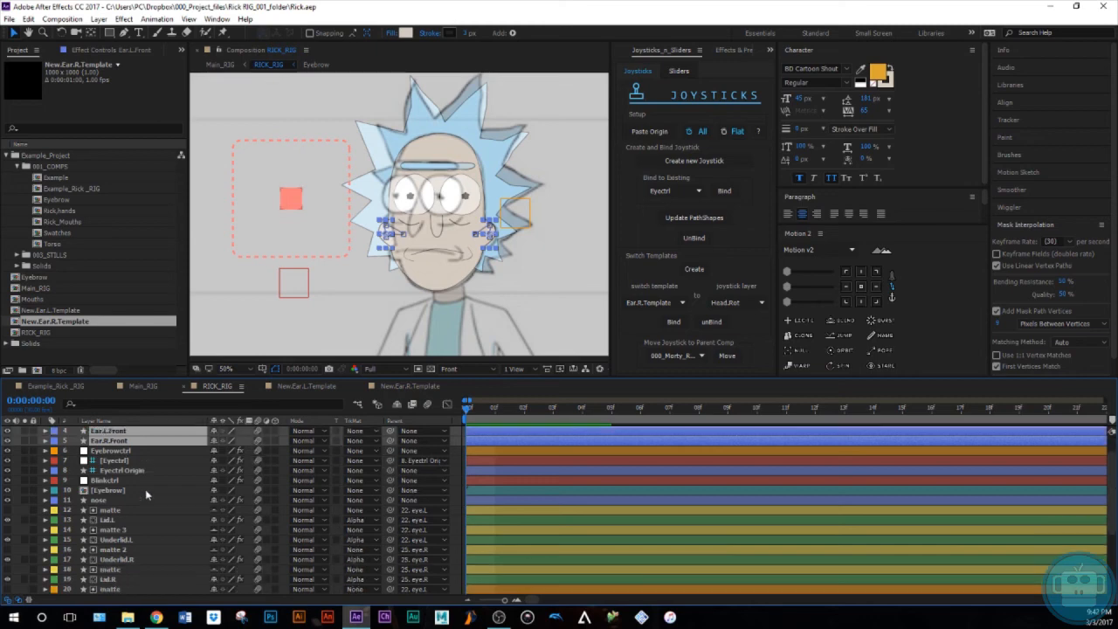
left_click(120, 491, "ctrl")
left_click(135, 501, "ctrl")
scroll(139, 514, "down", 2)
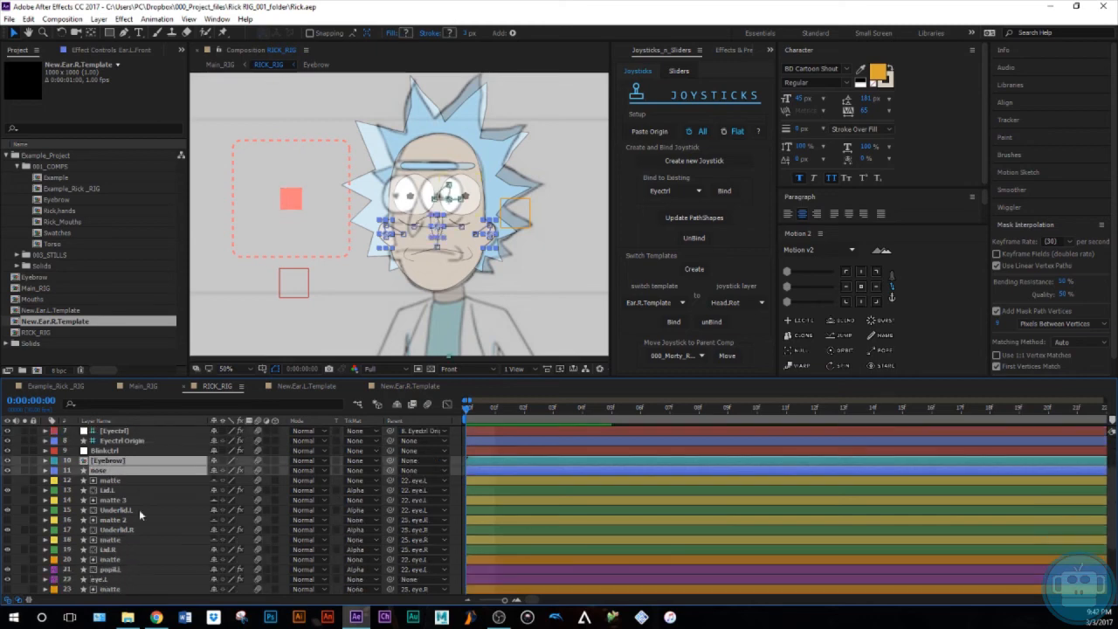
scroll(139, 511, "down", 2)
left_click(112, 520, "ctrl")
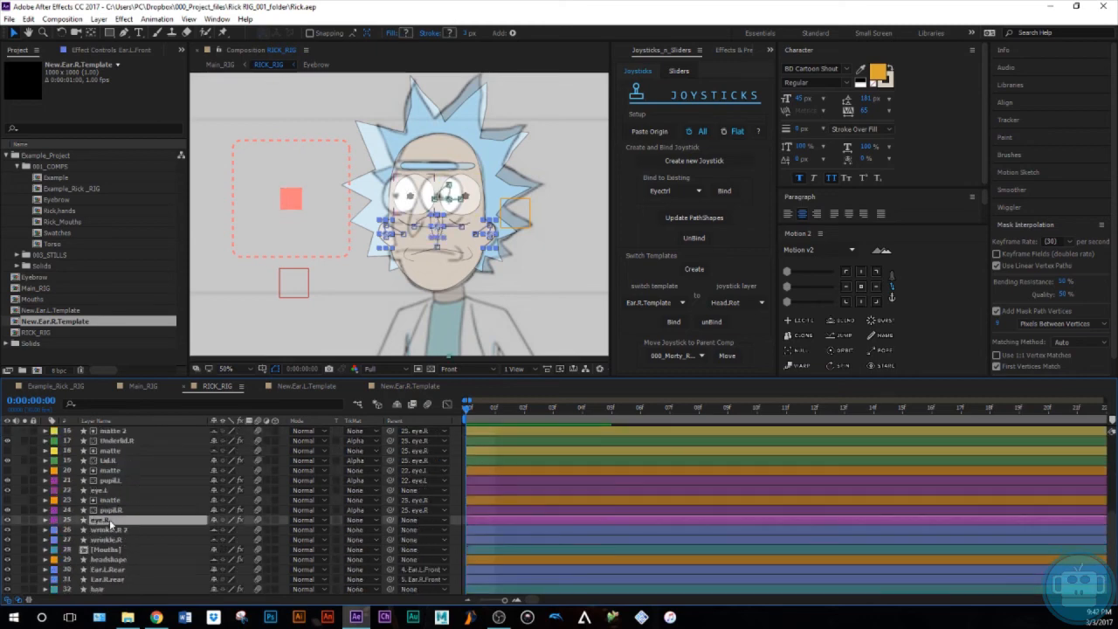
left_click(104, 491, "ctrl")
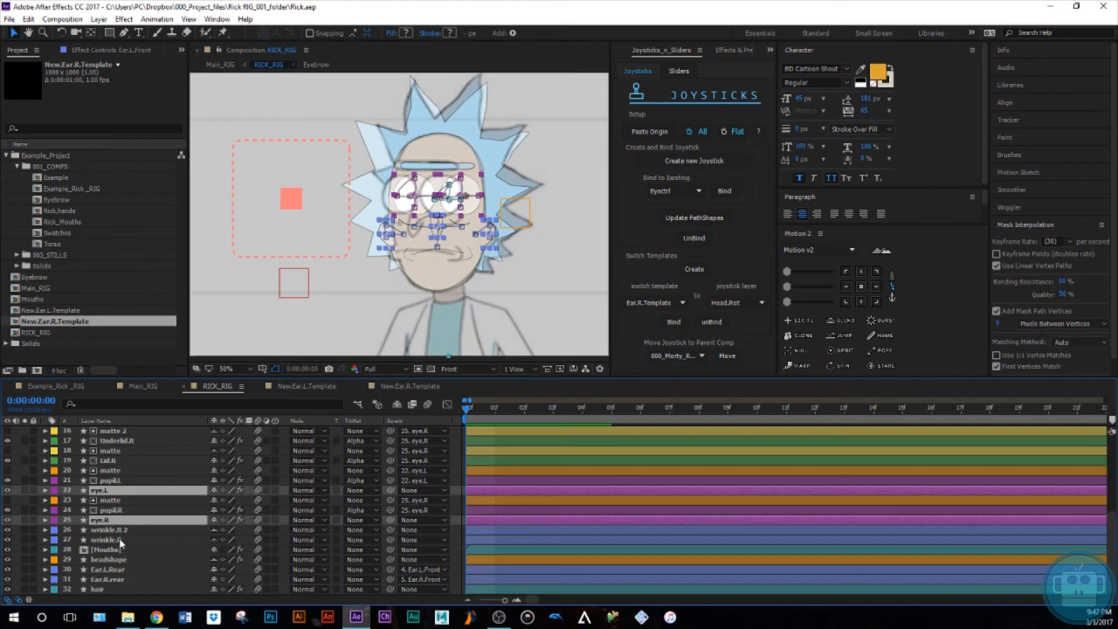
left_click(123, 539, "ctrl")
left_click(122, 530, "ctrl")
left_click(121, 550, "ctrl")
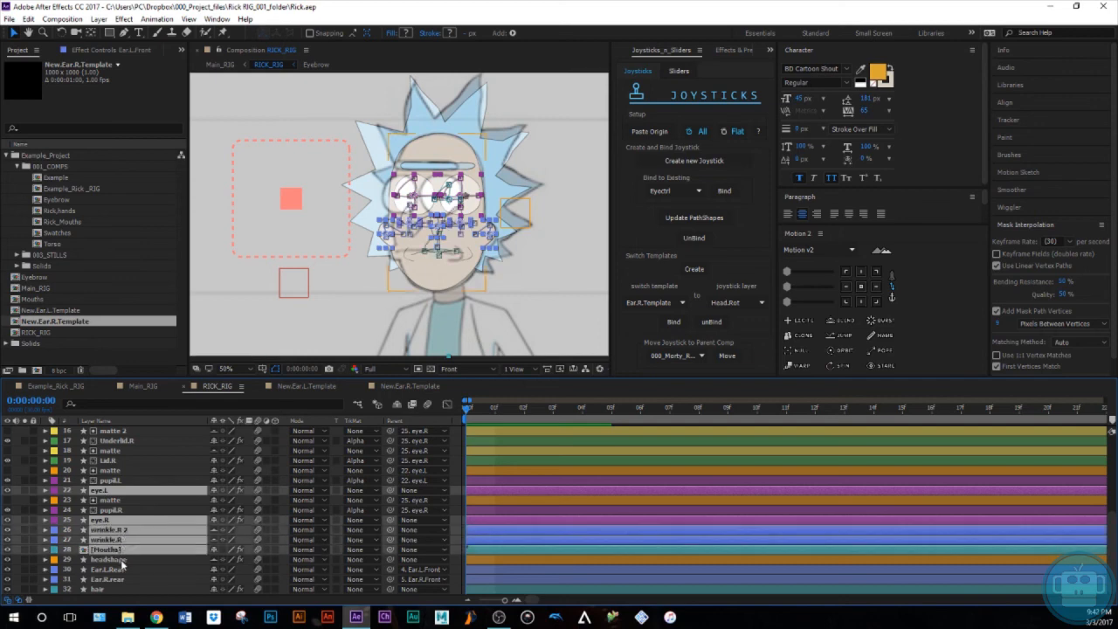
left_click(119, 590, "ctrl")
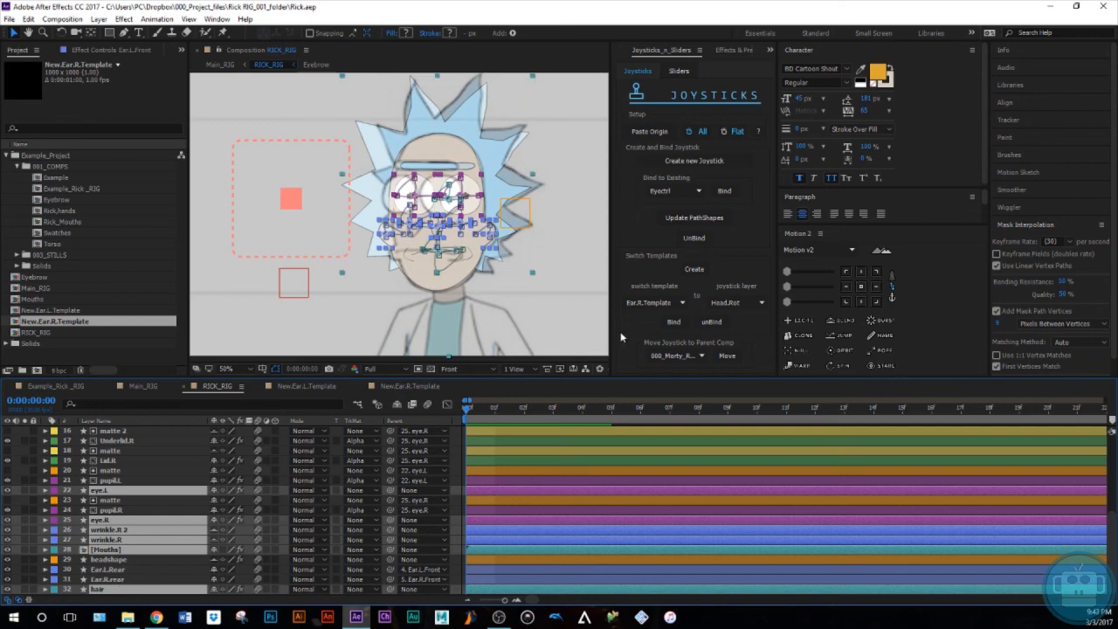
left_click(692, 162)
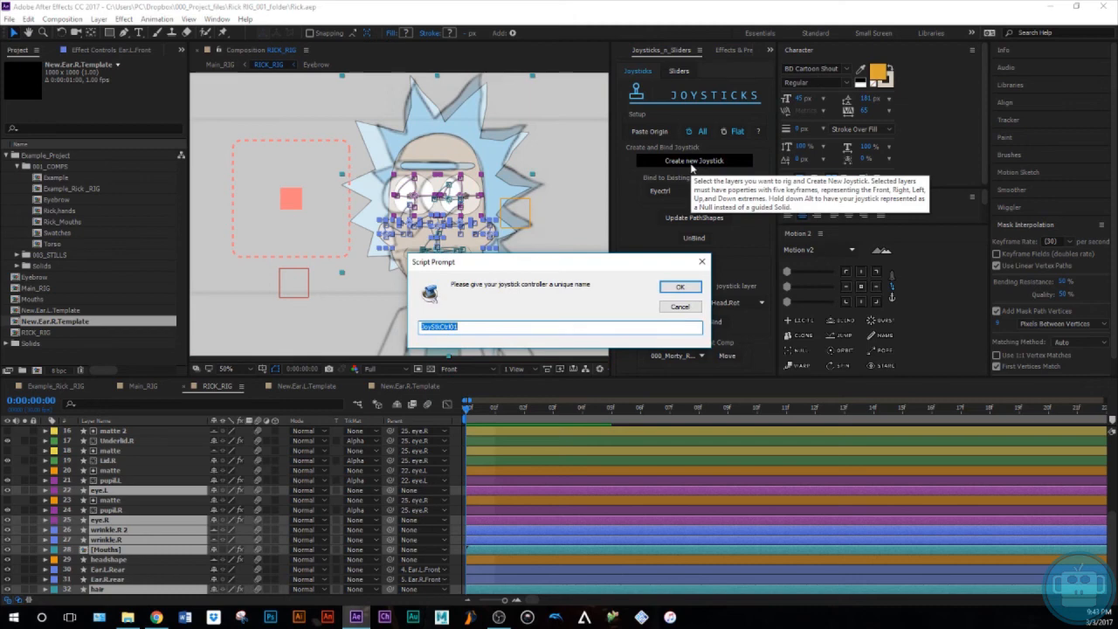
type("Head.Roll")
key("BackSpace")
key("BackSpace")
type("t")
key("Return")
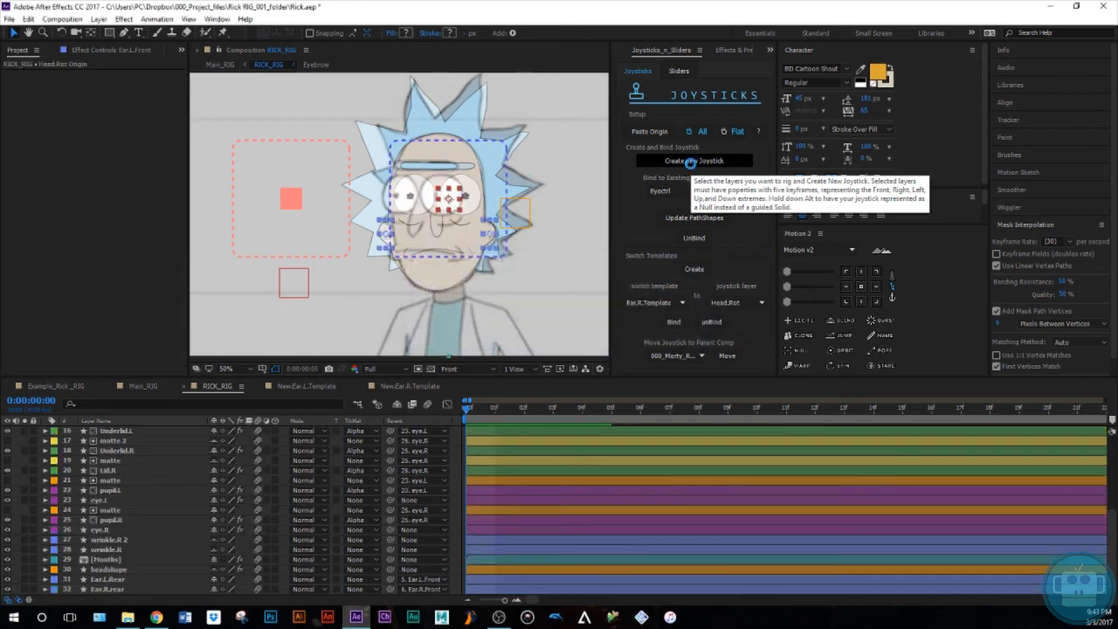
Move the Head.Rot joystick to the parent composition Main_RIG.
scroll(153, 484, "up", 5)
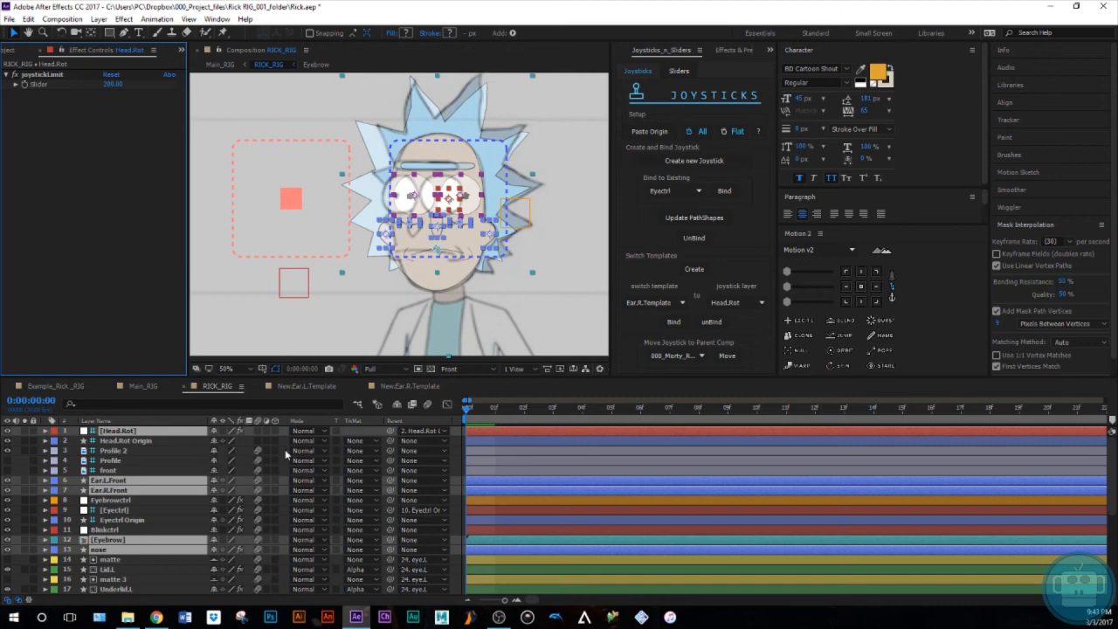
left_click(156, 450)
left_click(150, 434)
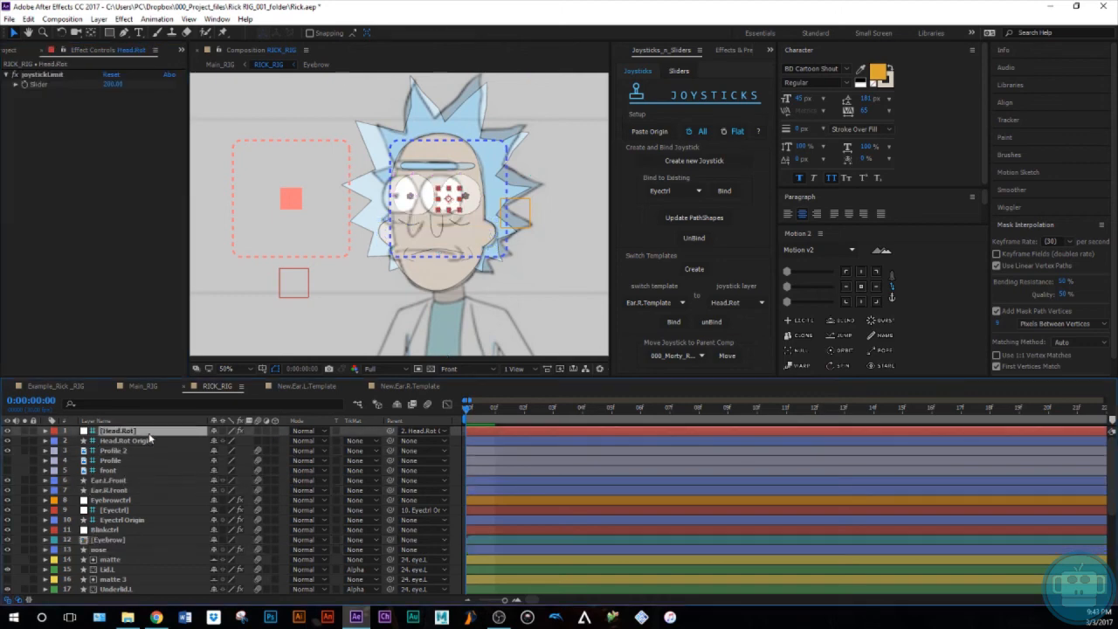
left_click(690, 357)
left_click(687, 367)
left_click(727, 355)
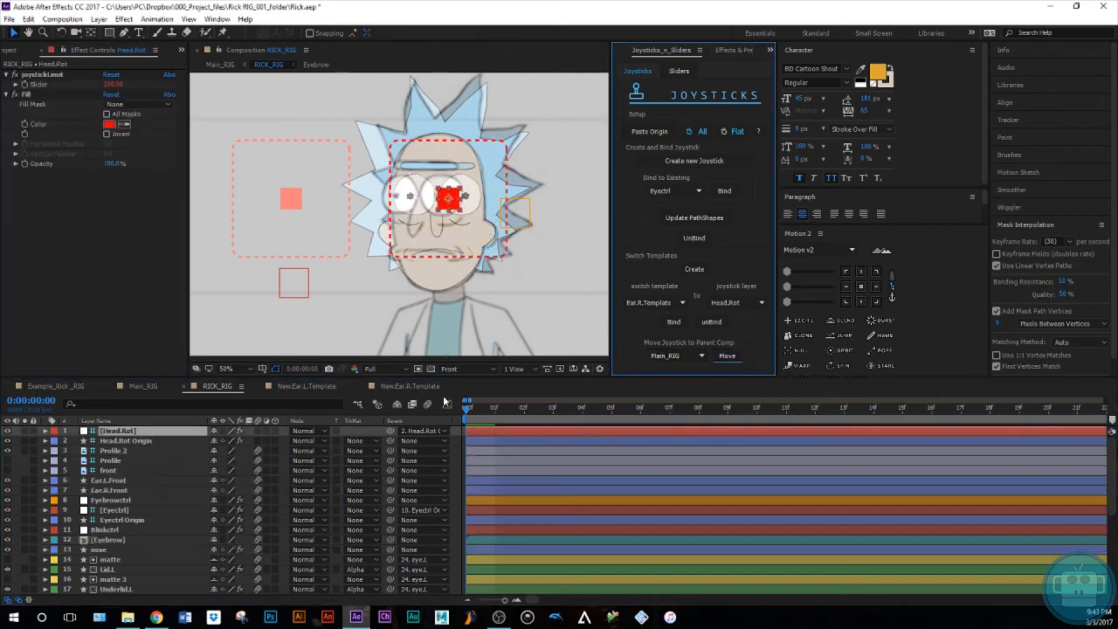
Open Main_RIG and test the head turn by moving the Head.Rot controller to the left edge of its joystick frame.
left_click(145, 388)
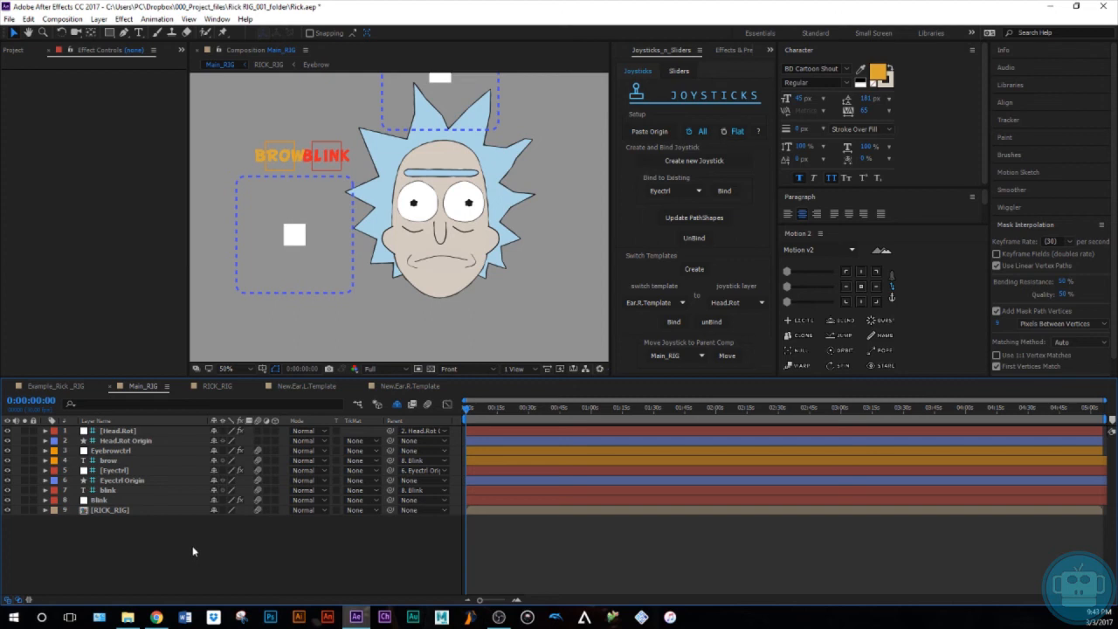
key("space")
left_click_drag(346, 227, 322, 268)
left_click(416, 114)
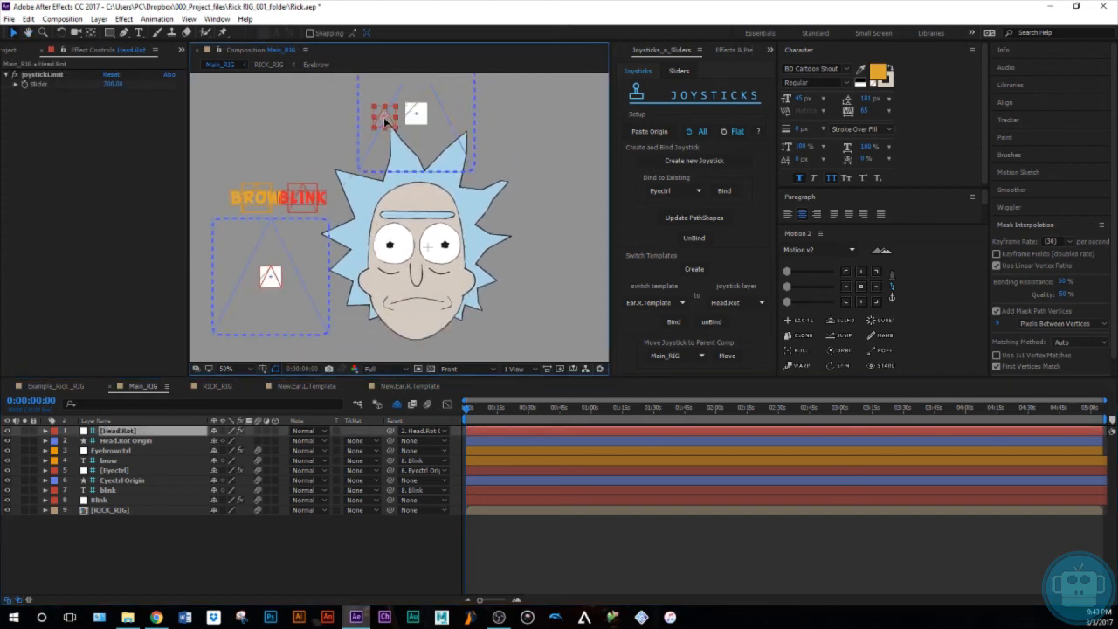
left_click_drag(384, 120, 371, 122)
mouse_move(370, 120)
left_mouse_down()
mouse_move(361, 117)
mouse_move(472, 114)
mouse_move(373, 108)
left_mouse_up()
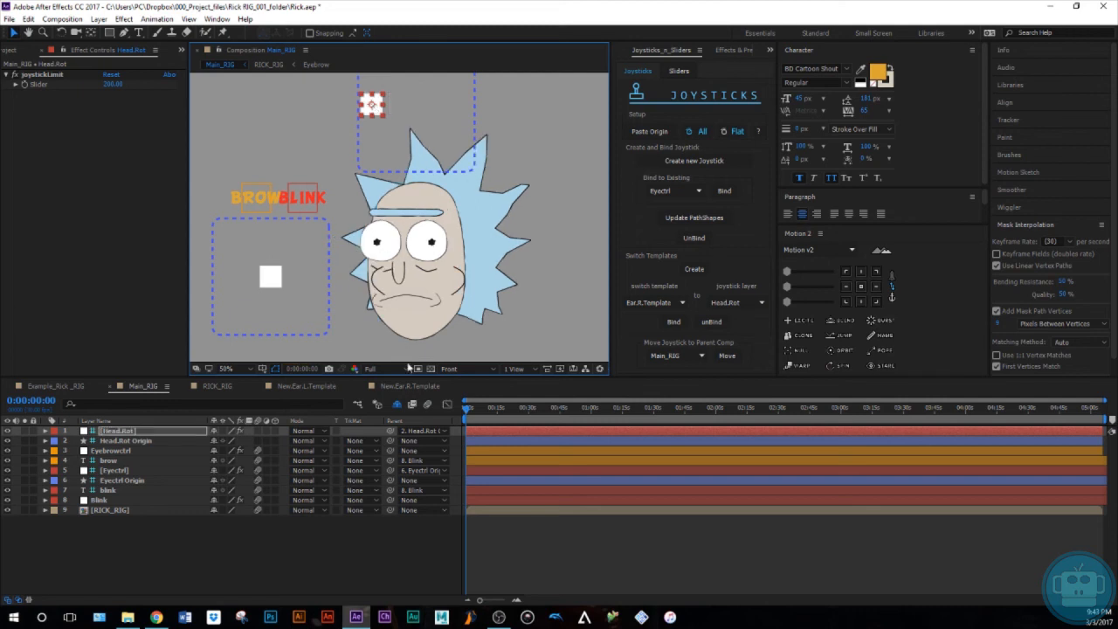
Set the preview resolution to Third and test the head rotation with Head.Rot in several directions.
left_click(372, 369)
left_click(402, 425)
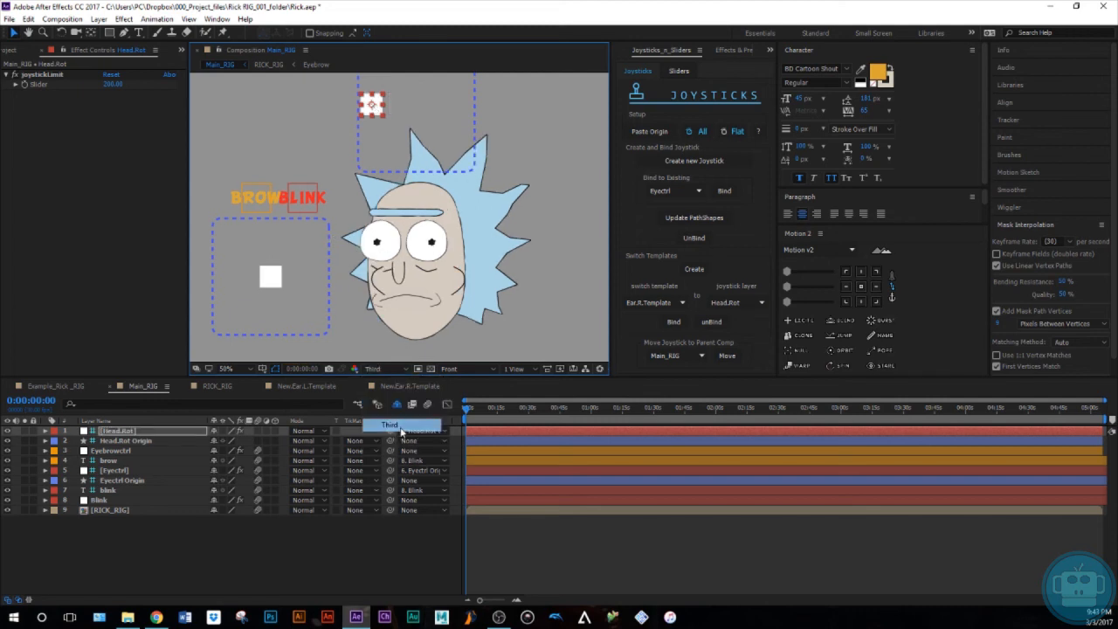
mouse_move(374, 128)
left_mouse_down()
mouse_move(385, 113)
mouse_move(434, 108)
mouse_move(464, 143)
mouse_move(387, 148)
mouse_move(375, 167)
mouse_move(463, 172)
mouse_move(452, 121)
mouse_move(361, 134)
left_mouse_up()
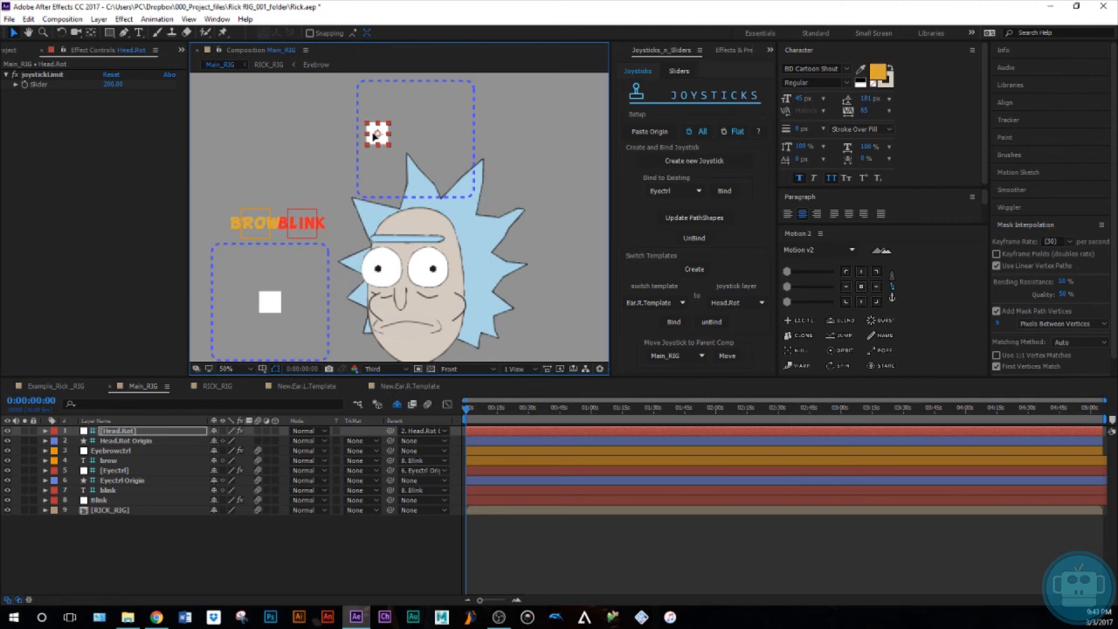
left_click_drag(358, 136, 394, 139)
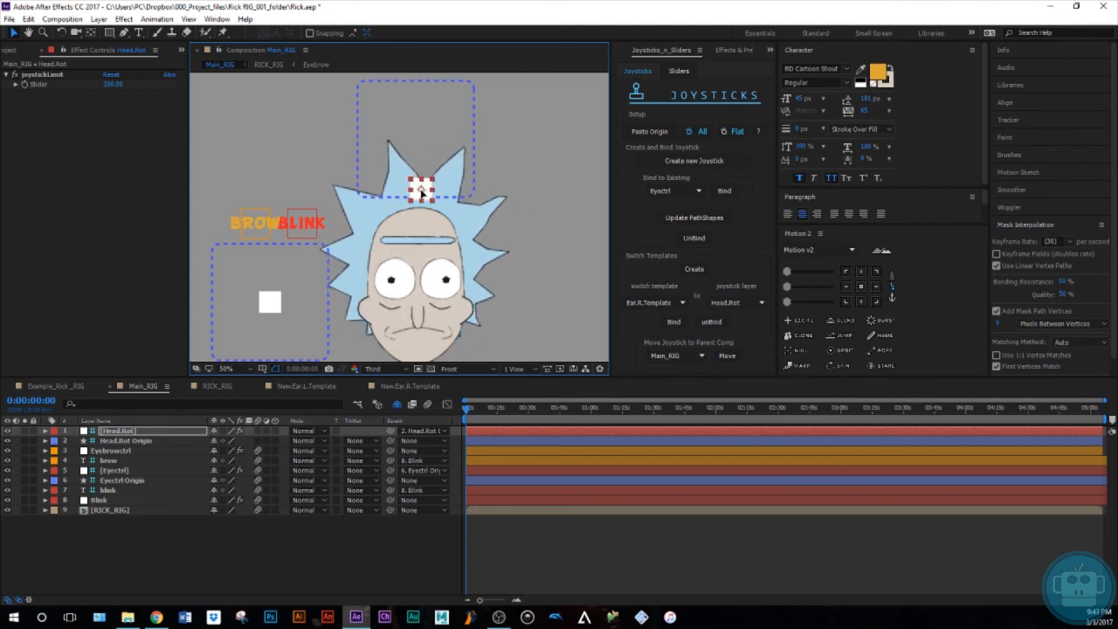
left_click_drag(443, 117, 413, 187)
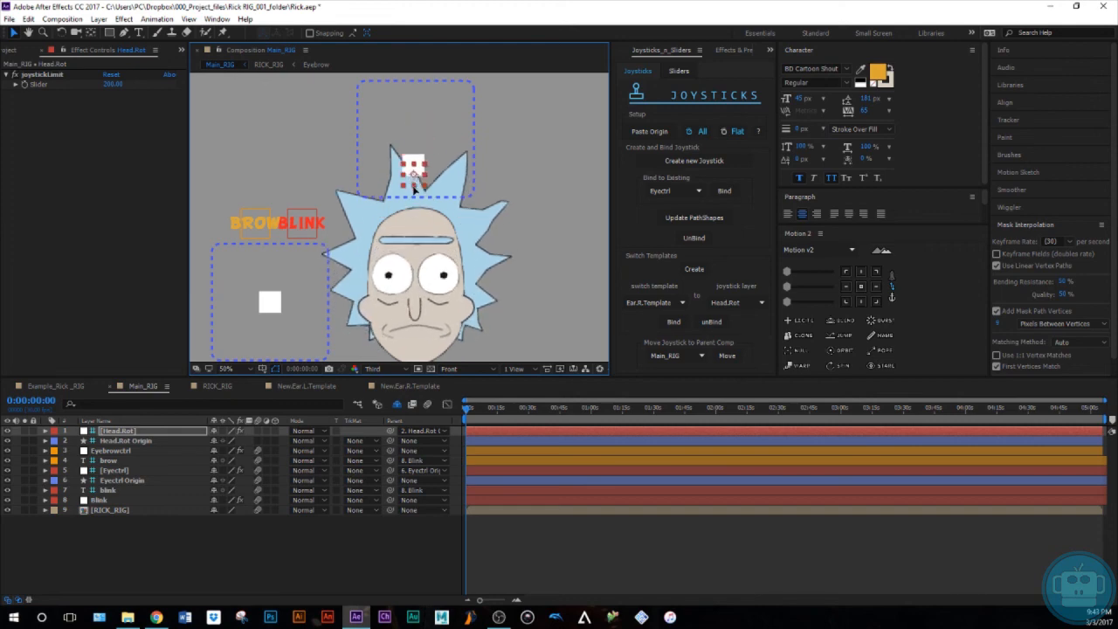
left_click_drag(417, 199, 404, 142)
Reset the Head.Rot controller's Position to 0, 0 and save the project.
left_click(260, 433)
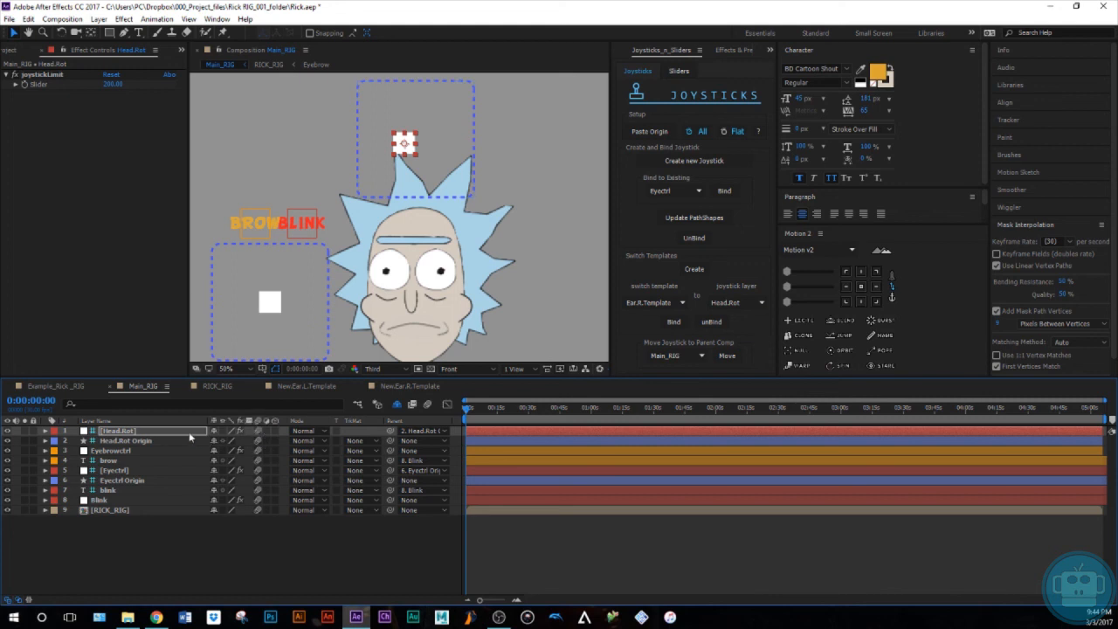
left_click(188, 434)
key("p")
left_click_drag(219, 441, 227, 442)
left_click(228, 443)
type("0")
key("Return")
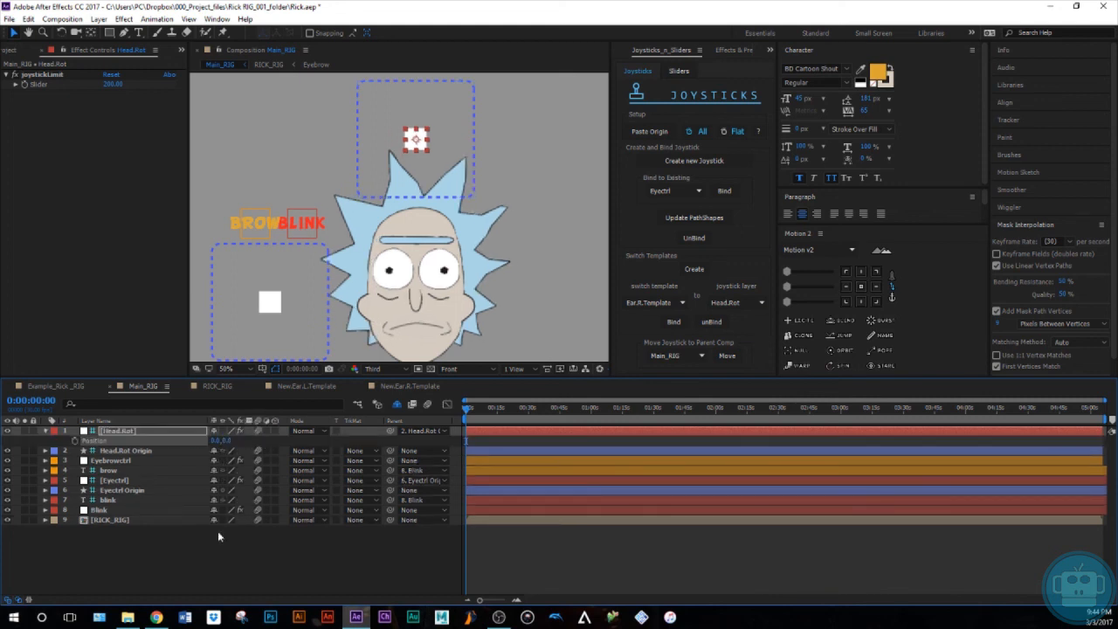
key("ctrl+s")
Return to the RICK_RIG composition and unbind the layers from the Head.Rot joystick.
left_click(219, 388)
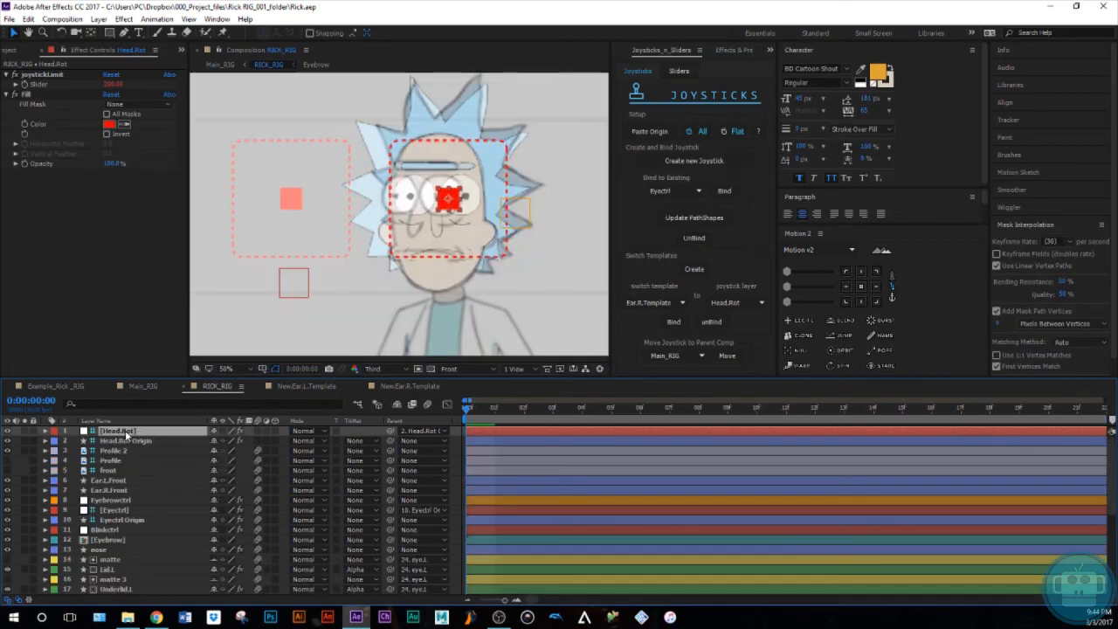
left_click(693, 241)
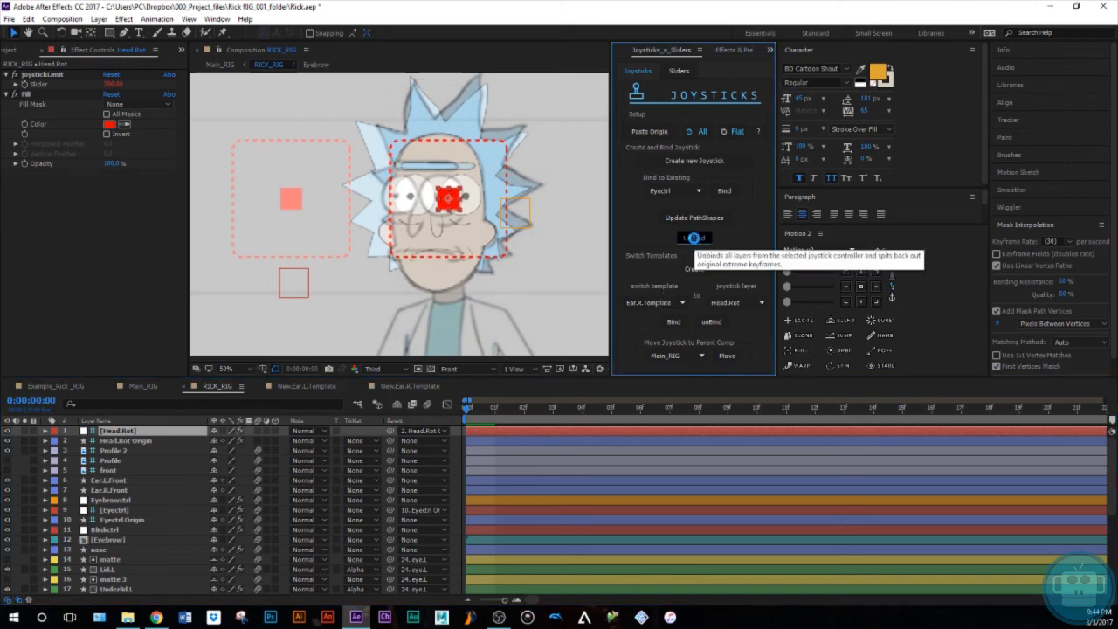
Move Head.Rot Origin left and then up until its controller is vertically aligned above the Eyectrl joystick's controller.
left_click(120, 441)
key("shift+Left")
key("shift+Left")
key("shift+Left")
key("shift+Left")
key("shift+Left")
key("shift+Left")
key("shift+Left")
key("shift+Left")
key("shift+Left")
key("shift+Left")
key("shift+Left")
key("shift+Left")
key("shift+Left")
key("shift+Left")
key("shift+Left")
key("shift+Left")
key("shift+Left")
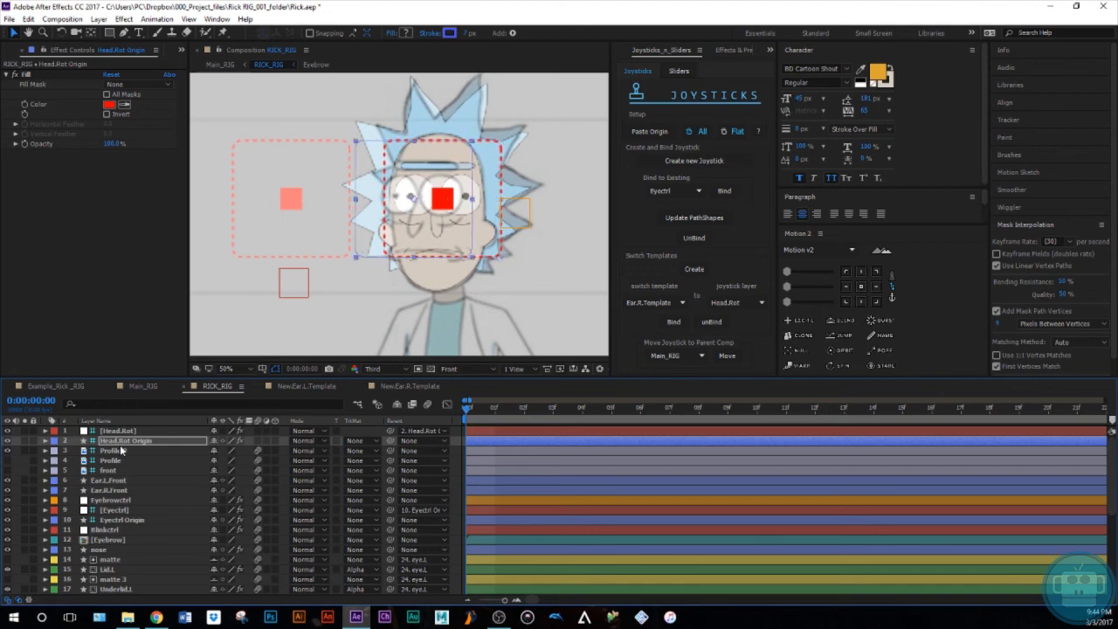
key("shift+Left")
key("shift+Left")
key("shift+Left")
key("shift+Left")
key("shift+Left")
key("shift+Left")
key("shift+Left")
key("shift+Left")
key("shift+Left")
key("shift+Left")
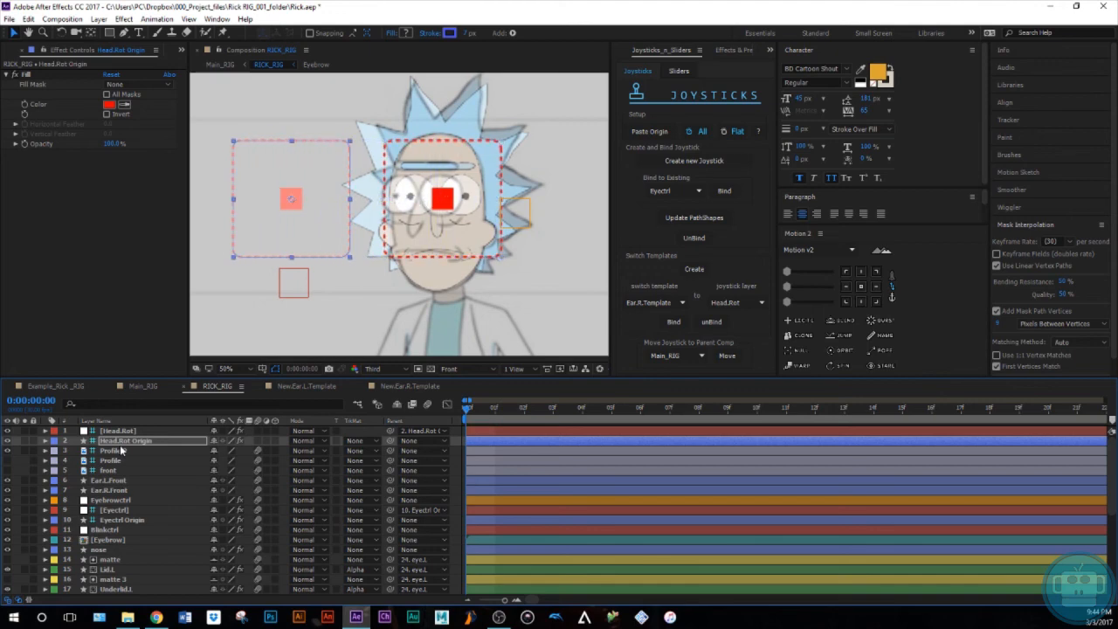
key("shift+Up")
key("shift+Up")
key("shift+Up")
key("shift+Up")
key("shift+Up")
key("shift+Up")
key("shift+Up")
key("shift+Up")
key("shift+Up")
key("shift+Up")
key("shift+Up")
key("shift+Up")
key("shift+Up")
key("shift+Up")
key("shift+Up")
key("shift+Up")
key("shift+Up")
key("shift+Up")
key("shift+Up")
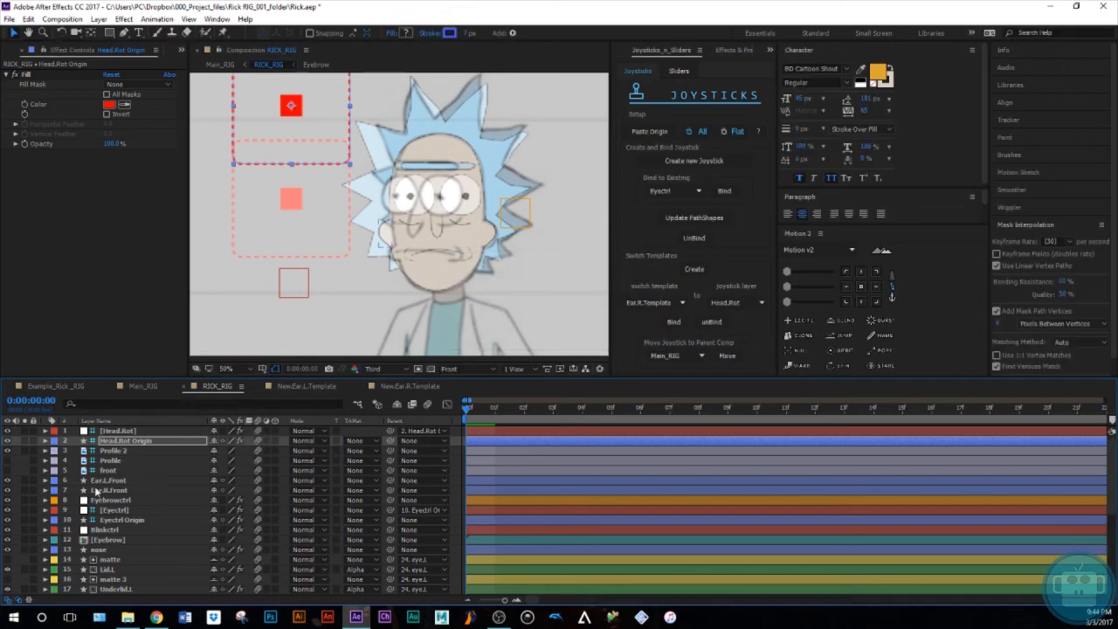
Reveal the Eyebrow layer's keyframes and lower its Position at frame 4.
left_click(112, 541)
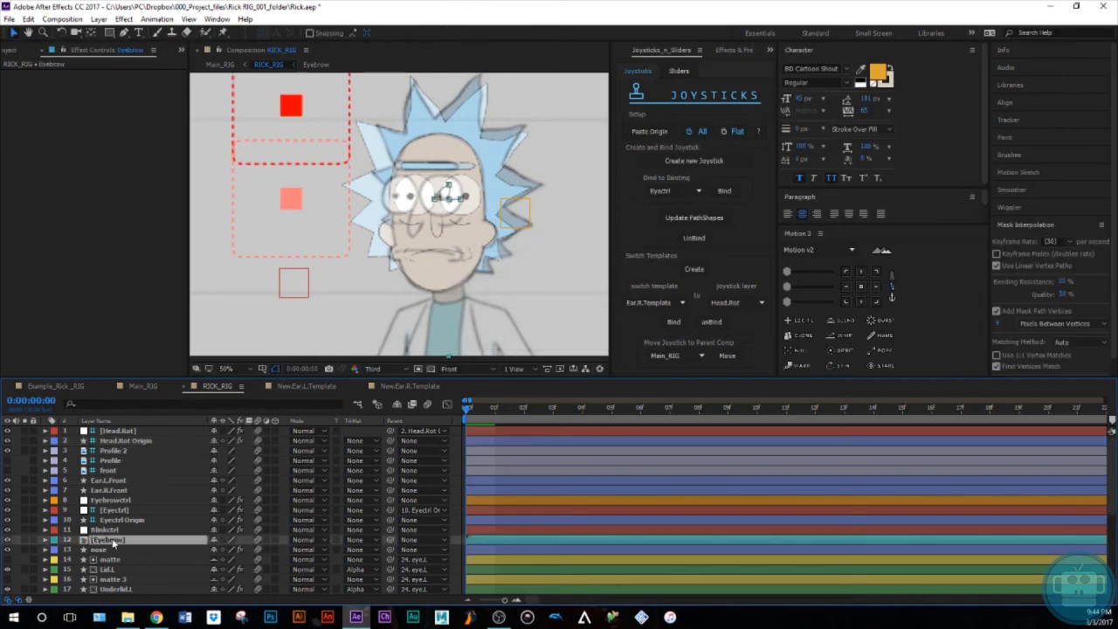
key("u")
left_click(569, 409)
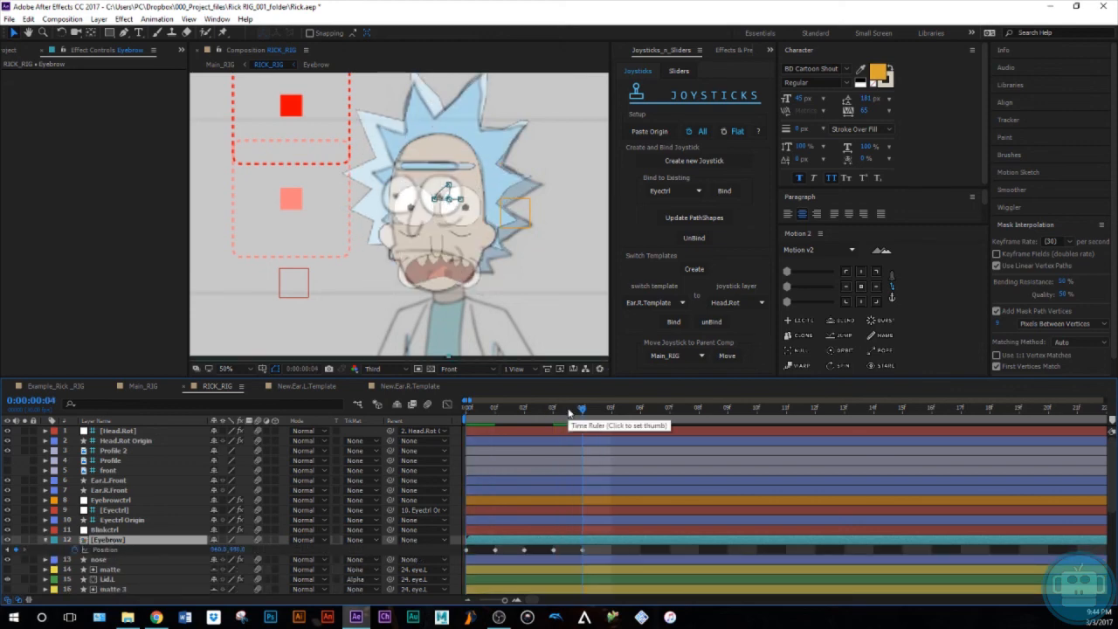
key("shift+Down")
key("shift+Down")
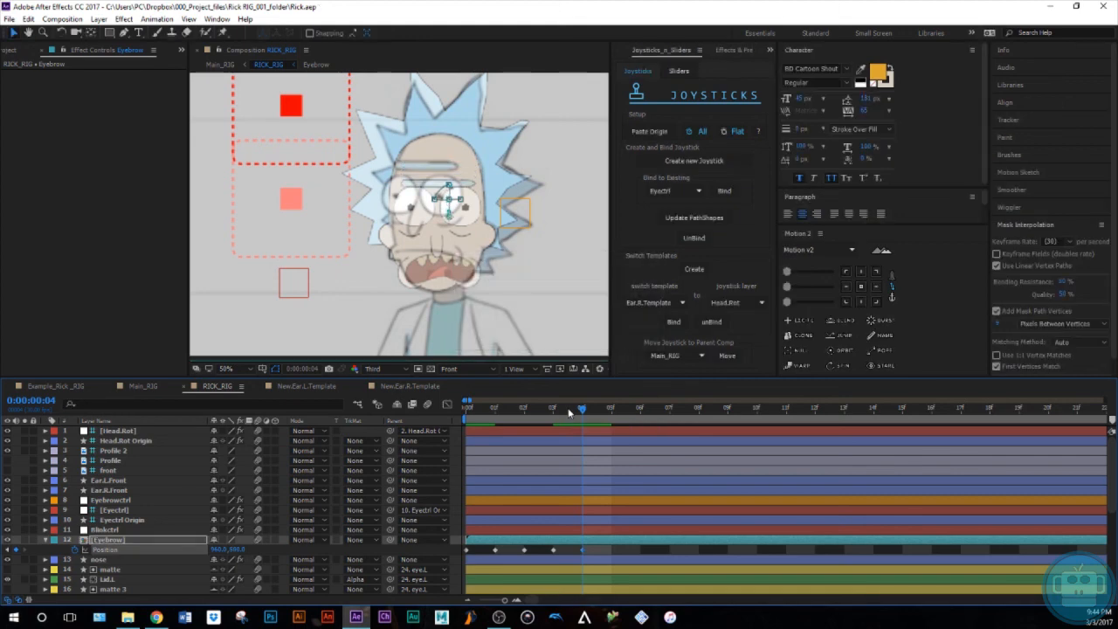
Nudge the hair layer's Position to the right at frame 1 and go to frame 2.
key("Page_Up")
key("Page_Up")
key("Page_Up")
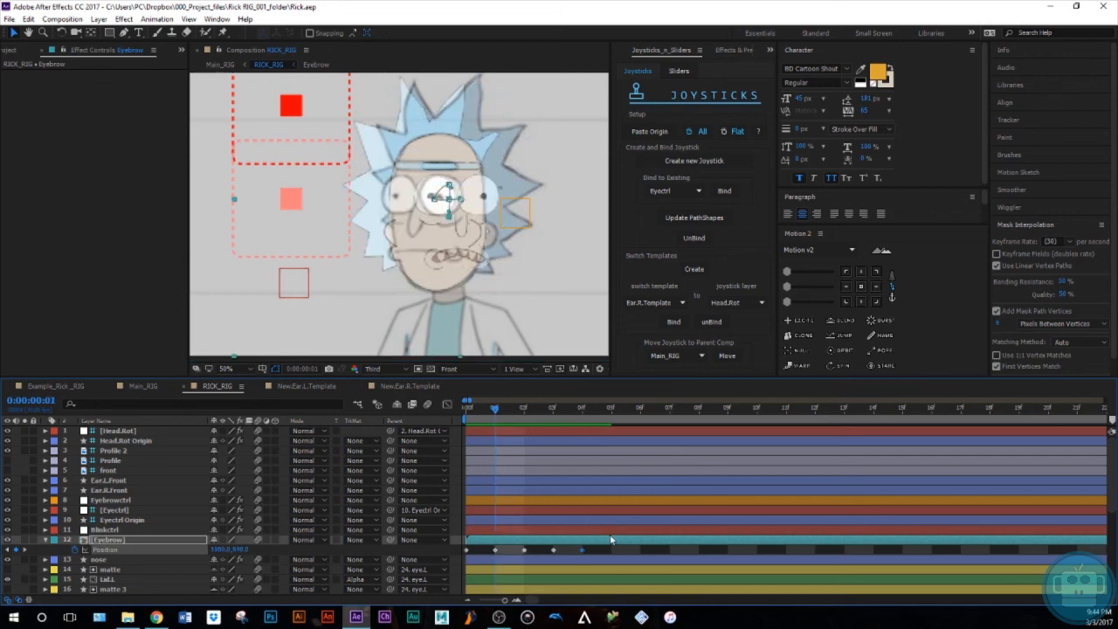
scroll(610, 534, "down", 3)
scroll(610, 539, "down", 3)
left_click(516, 588)
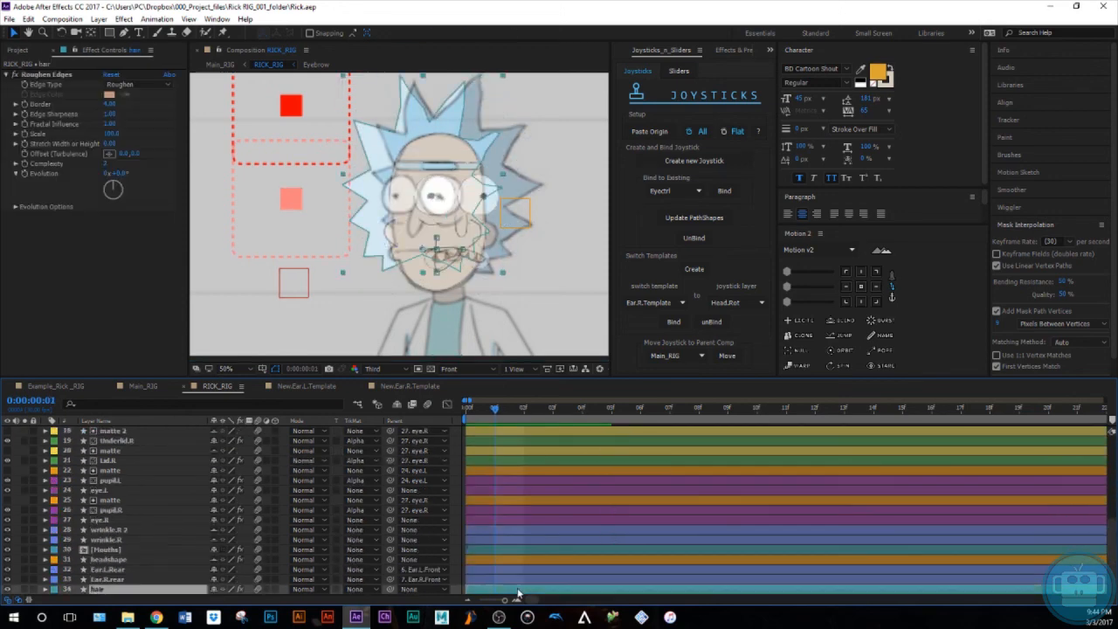
key("p")
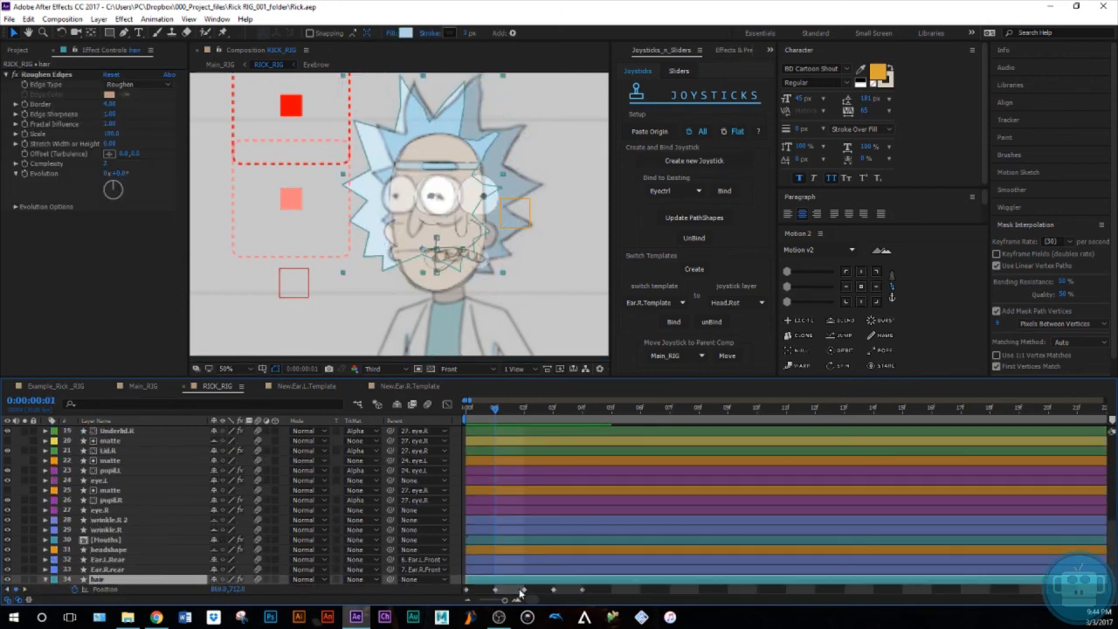
key("shift+Right")
key("Right")
key("Right")
key("Right")
key("Right")
key("Right")
key("Right")
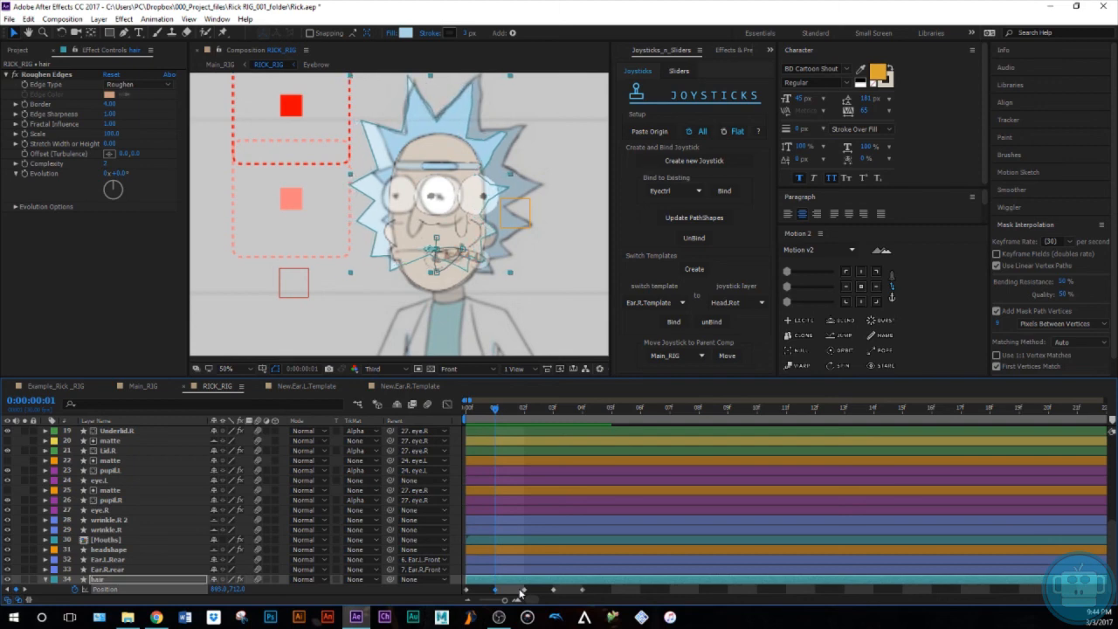
key("Page_Down")
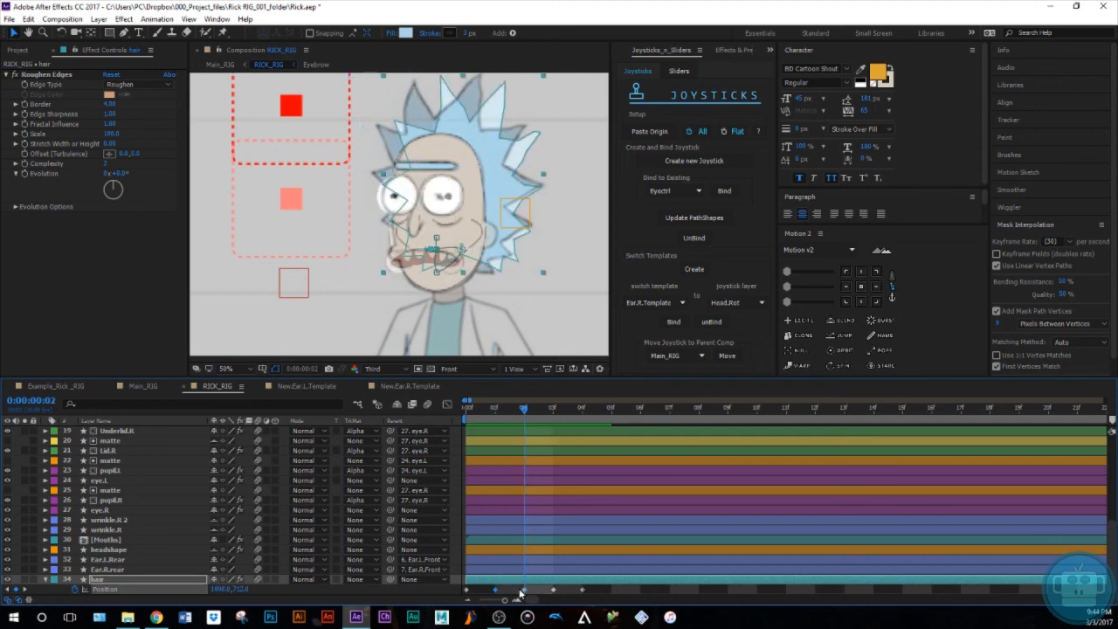
Nudge the hair layer's Position to the left at frame 2, save the project and go to frame 4.
key("shift+Left")
key("shift+Left")
key("shift+Left")
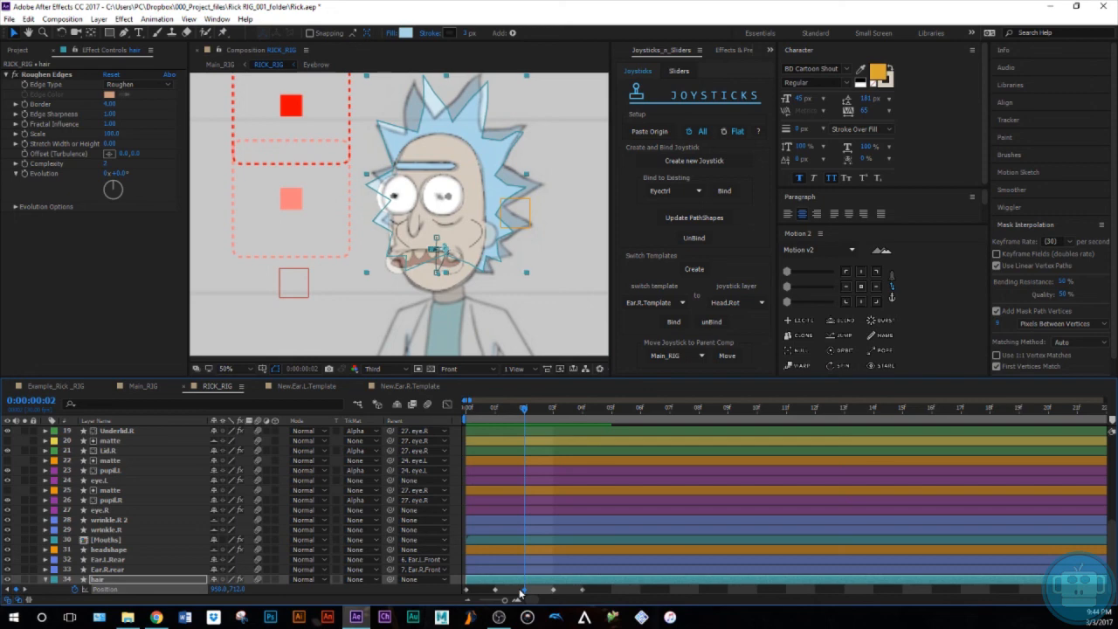
key("ctrl+s")
key("Page_Down")
key("Page_Down")
key("Left")
key("Left")
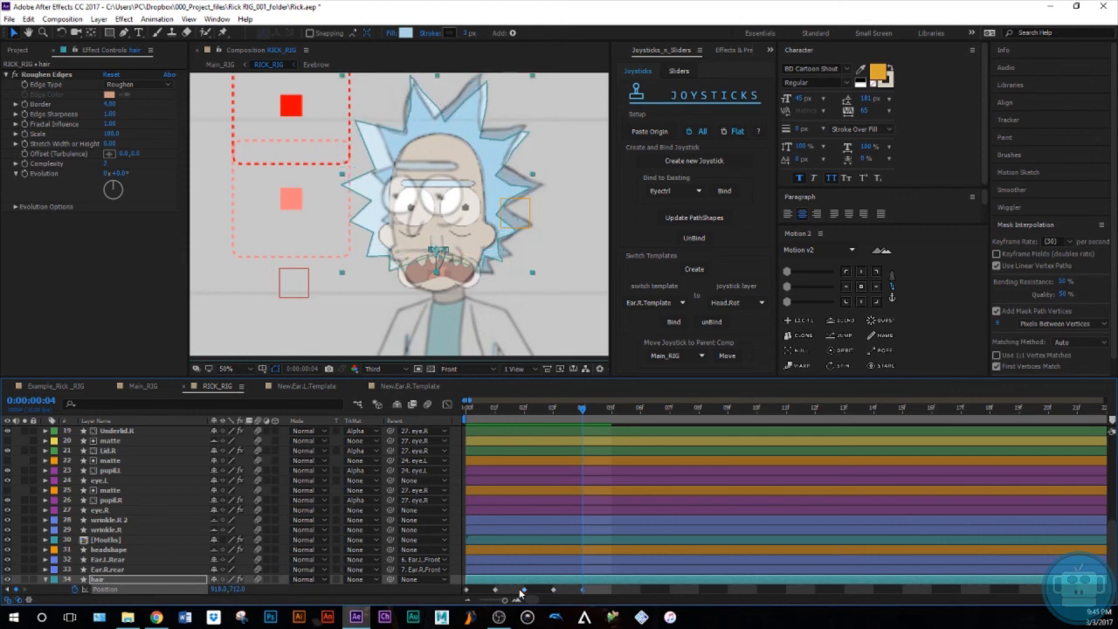
Return to frame 0, collapse the hair layer's properties and toggle the Ear.R.rear layer's visibility off and on.
key("Page_Up")
key("Page_Up")
key("Page_Up")
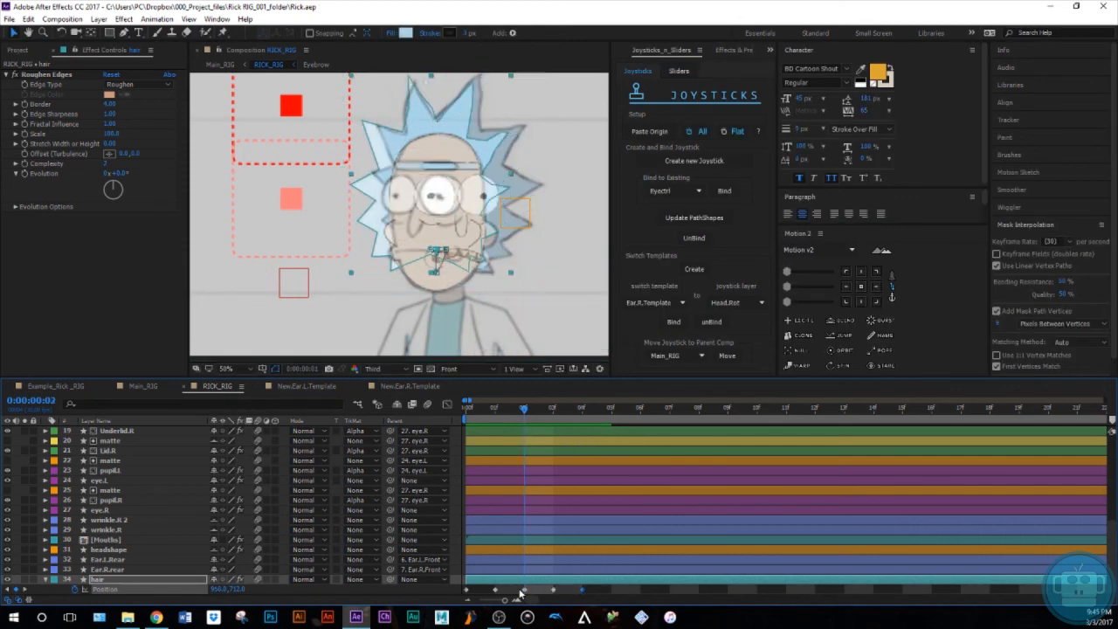
key("Page_Up")
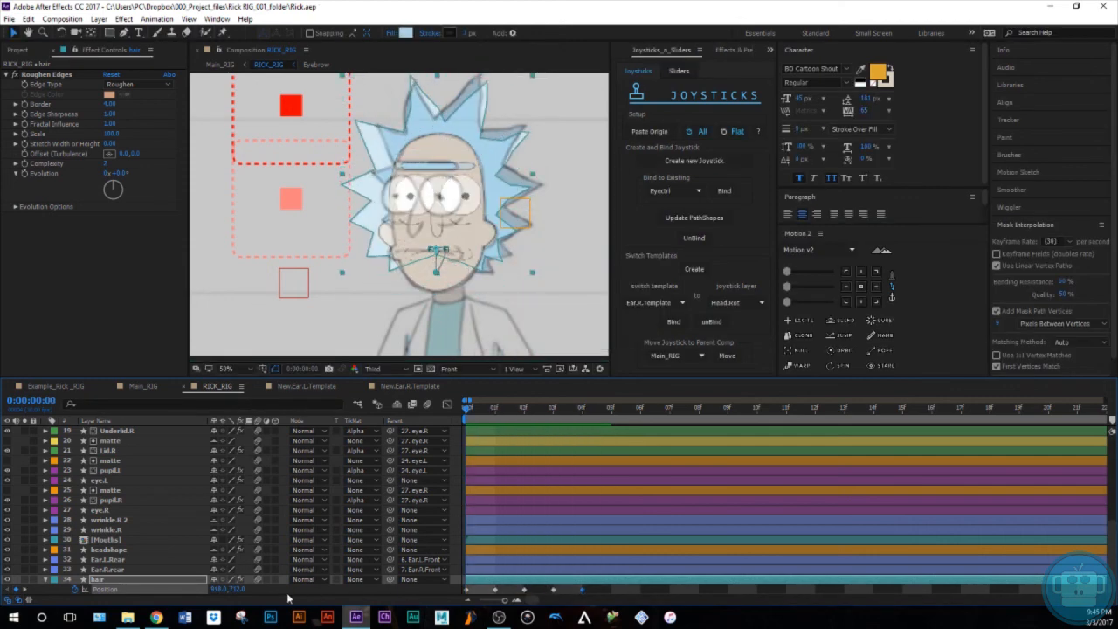
left_click(44, 580)
key("ctrl+Up")
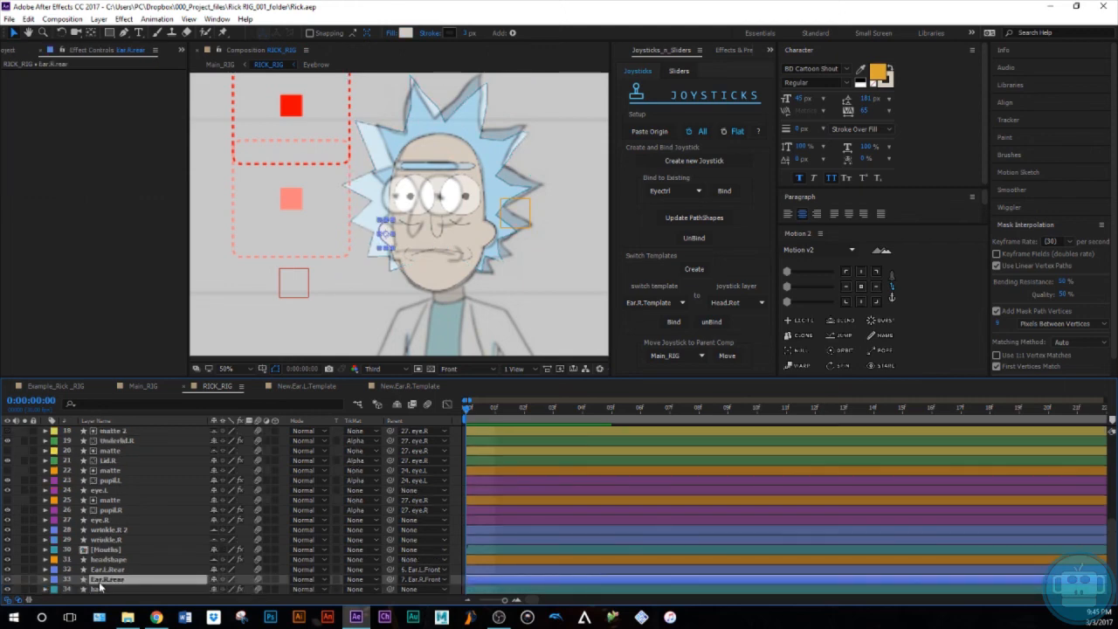
left_click(7, 580)
left_click(7, 579)
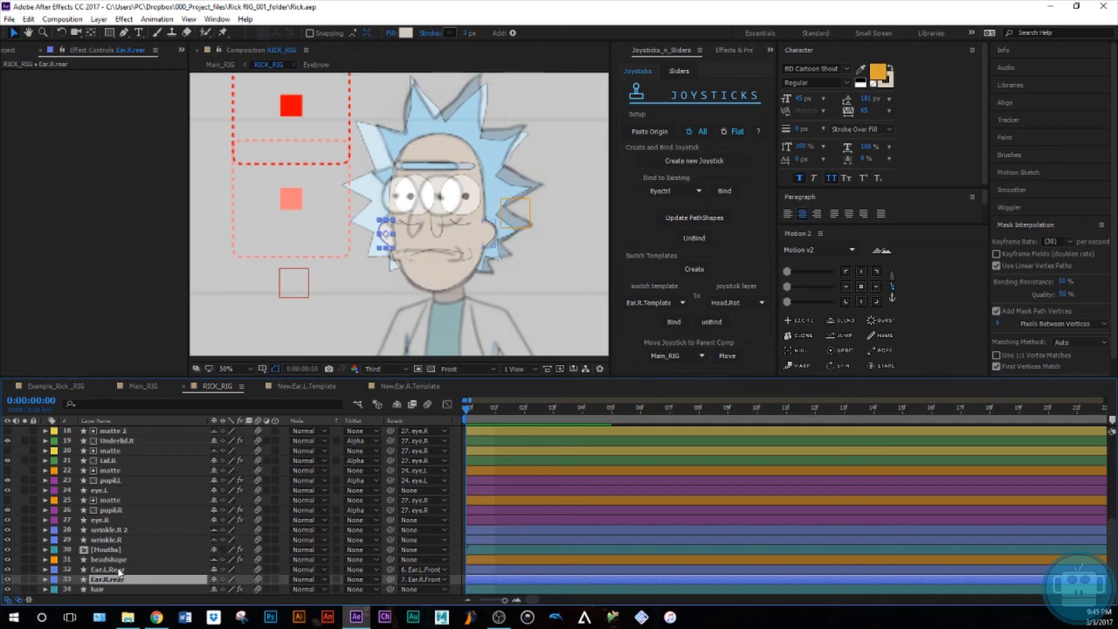
Select the Ear.L.Front, Ear.R.Front, Eyebrow and nose layers together.
scroll(125, 541, "up", 1)
scroll(125, 541, "up", 5)
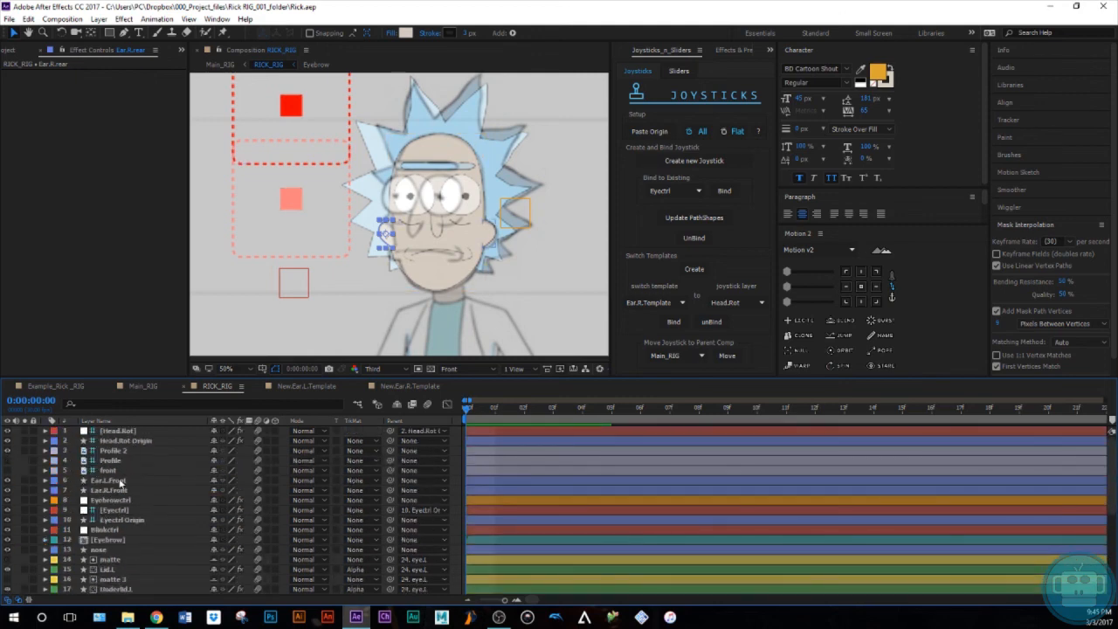
left_click(118, 481)
left_click(117, 490, "shift")
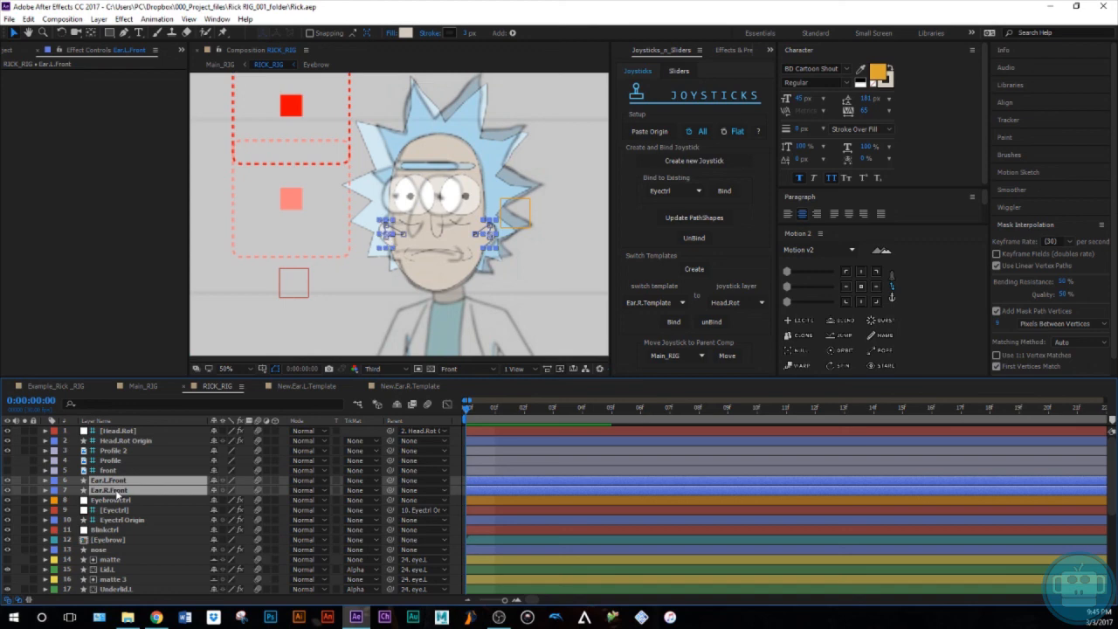
left_click(115, 539, "ctrl")
left_click(111, 549, "ctrl")
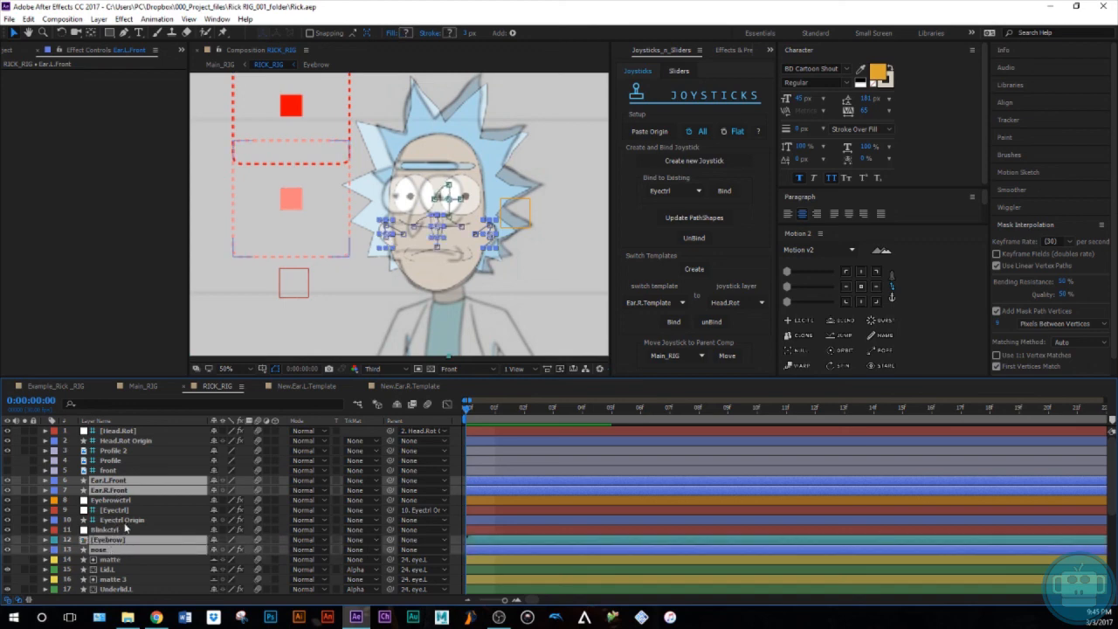
Add the eye.L, eye.R, wrinkle.R 2, wrinkle.R, Mouths and hair layers to the current selection.
scroll(123, 533, "down", 5)
left_click(109, 520)
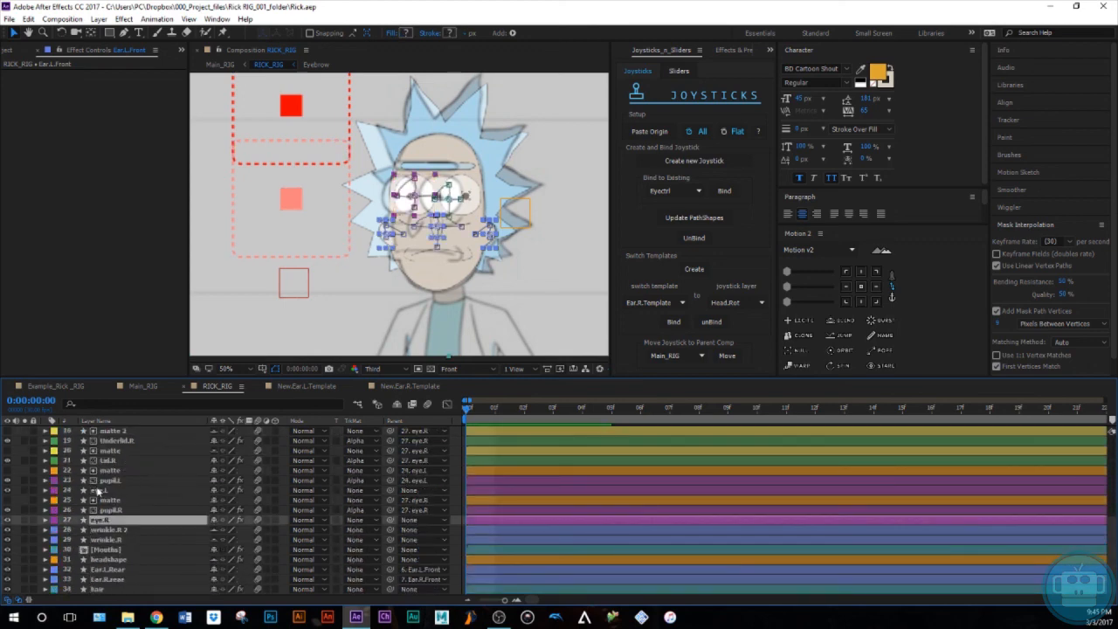
left_click(98, 490, "ctrl")
left_click(127, 539, "ctrl")
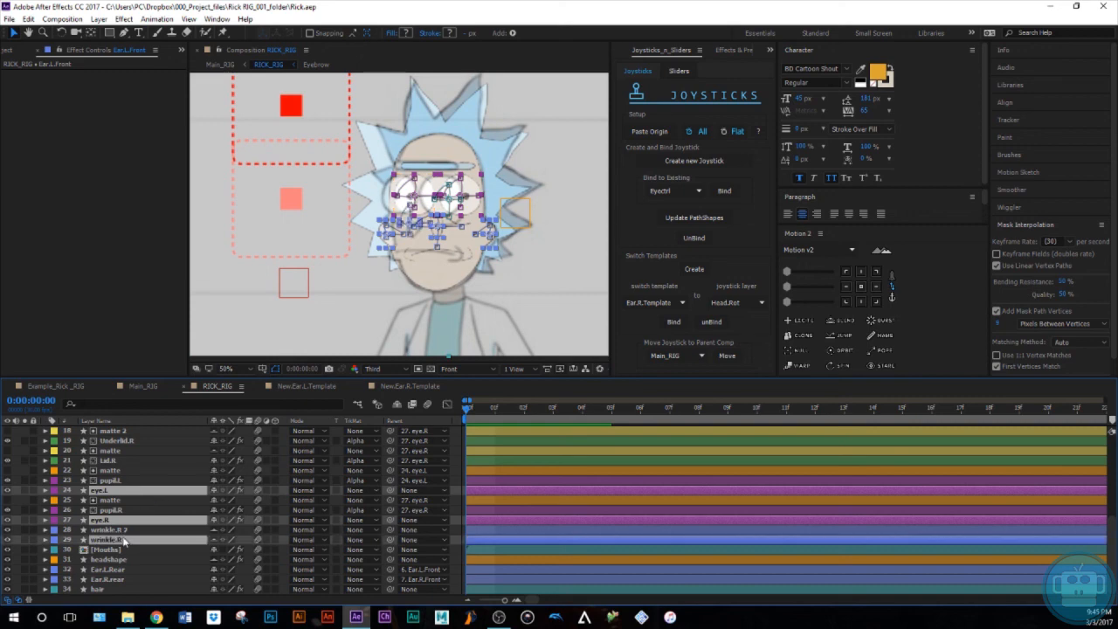
left_click(122, 529, "ctrl")
left_click(116, 550, "ctrl")
left_click(116, 571, "ctrl")
left_click(117, 570, "ctrl")
left_click(107, 590, "ctrl")
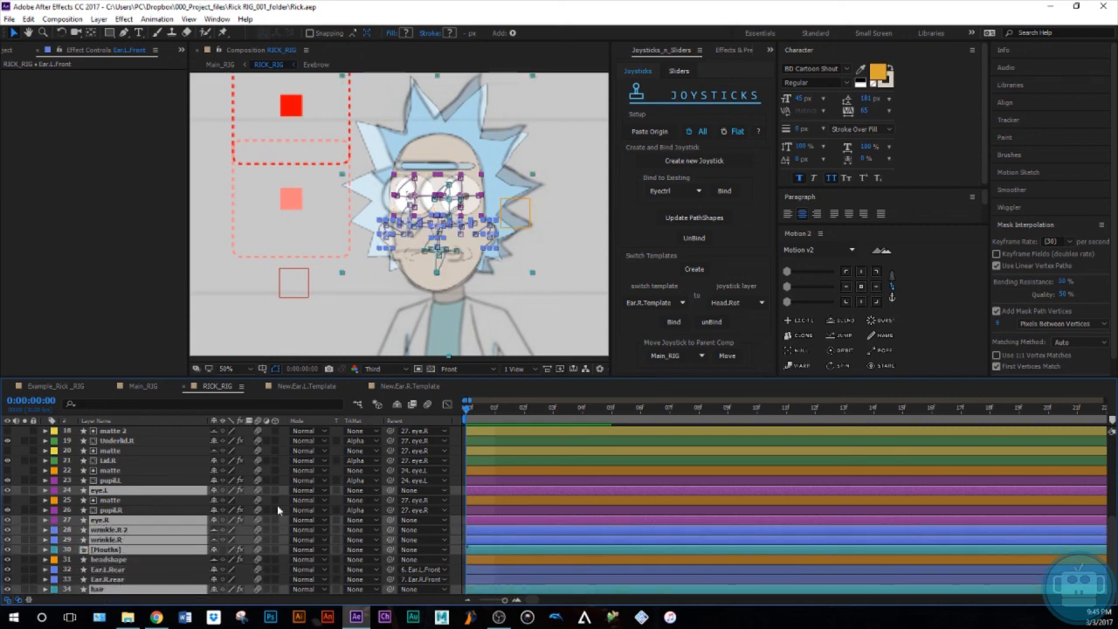
Check the layer selection, bind it to the existing Head.Rot joystick and deselect all layers.
scroll(187, 519, "up", 5)
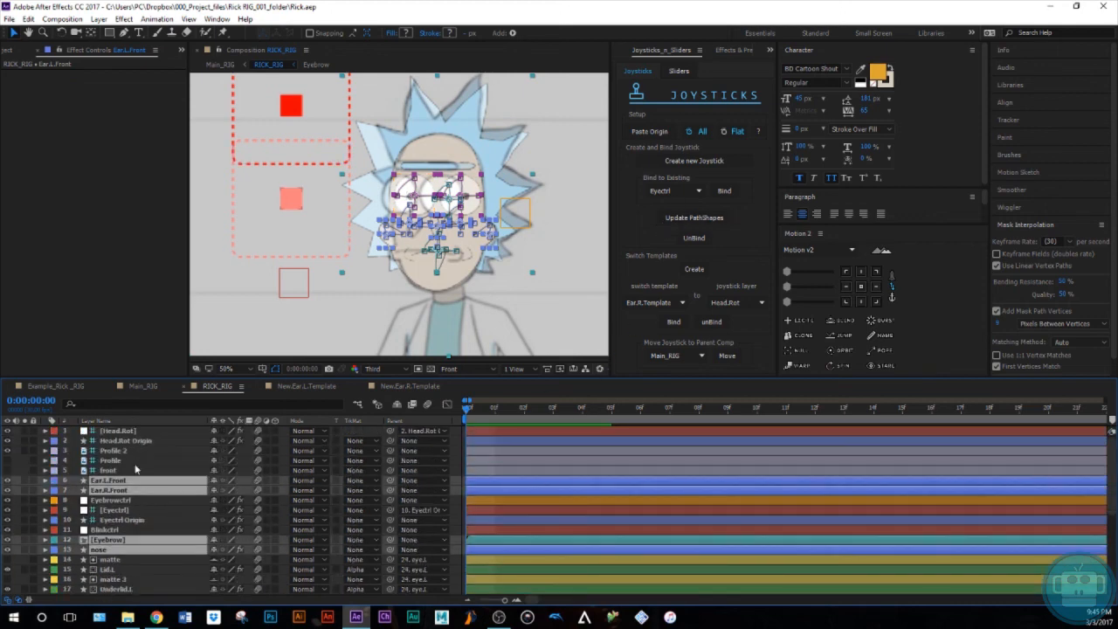
scroll(131, 520, "down", 5)
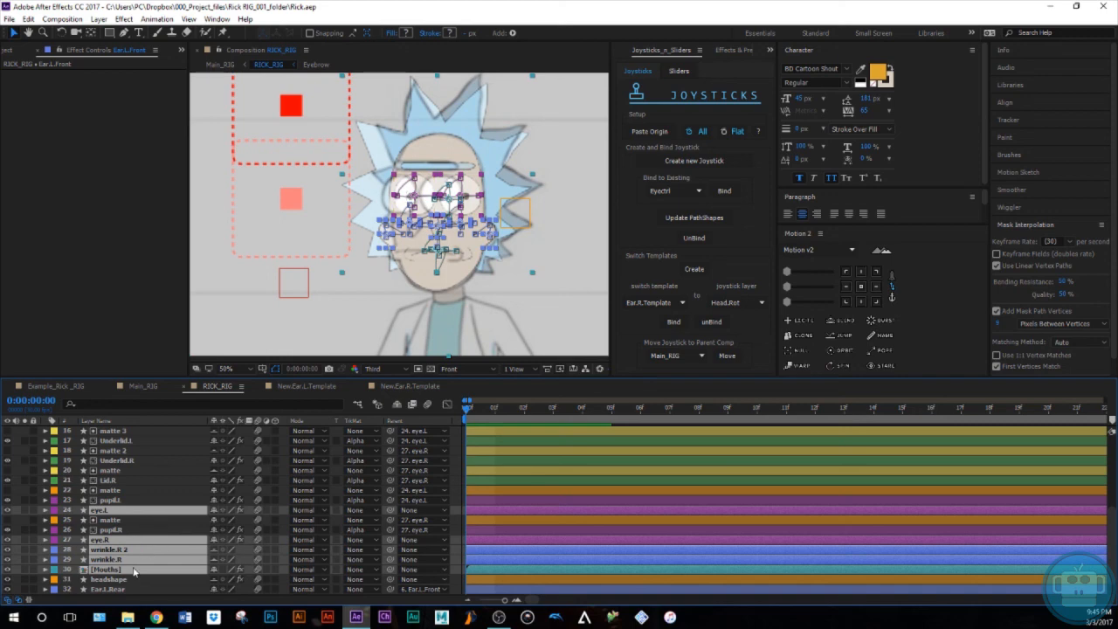
scroll(273, 505, "up", 5)
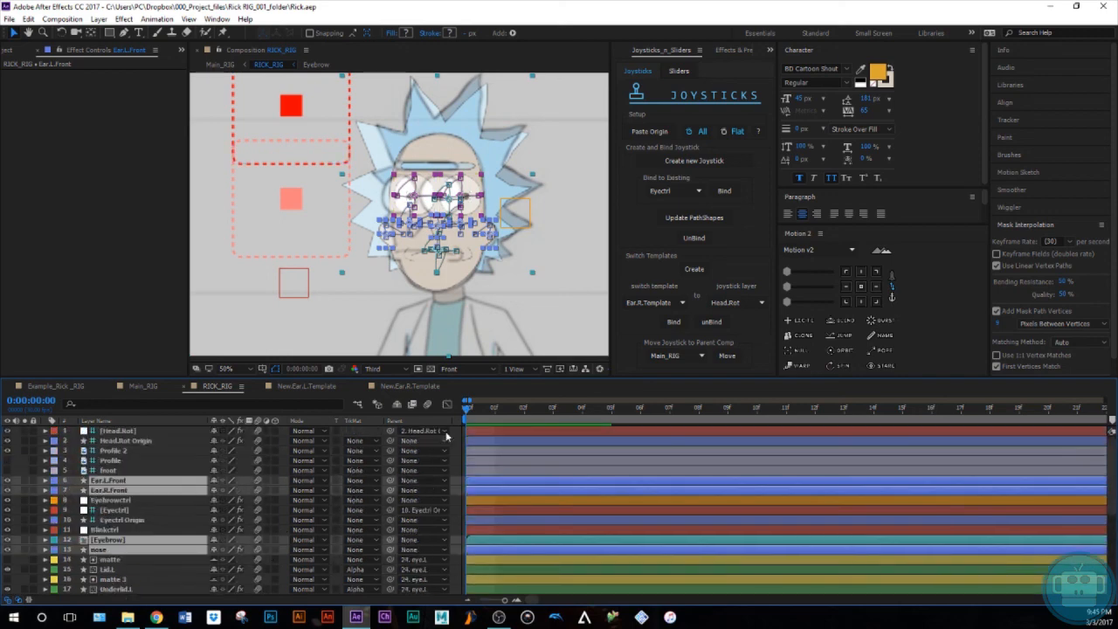
left_click(670, 192)
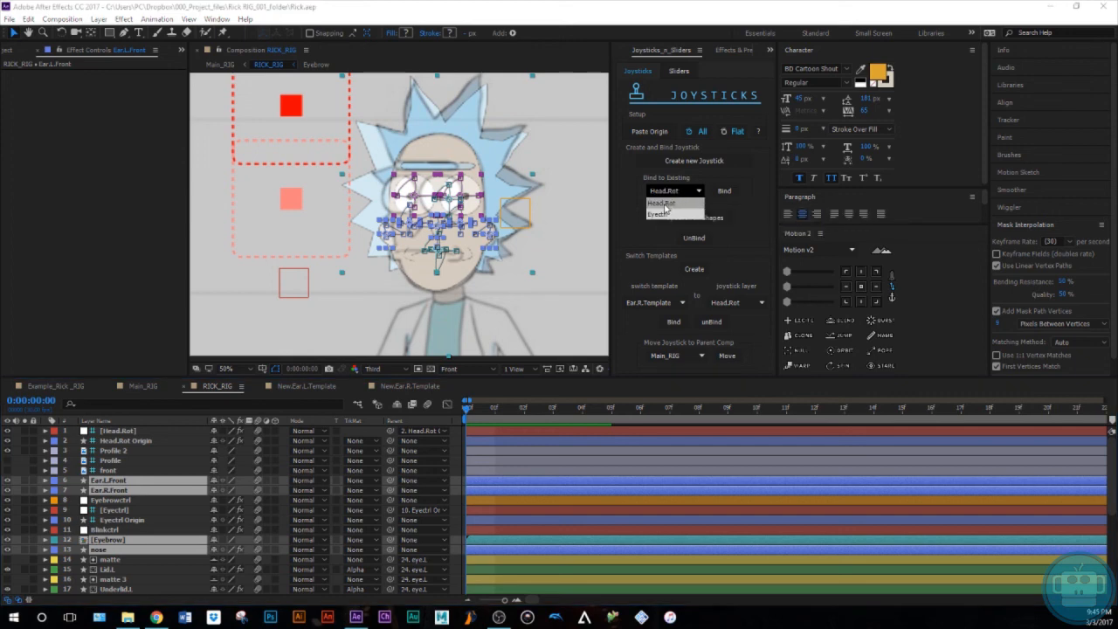
left_click(670, 204)
left_click(725, 190)
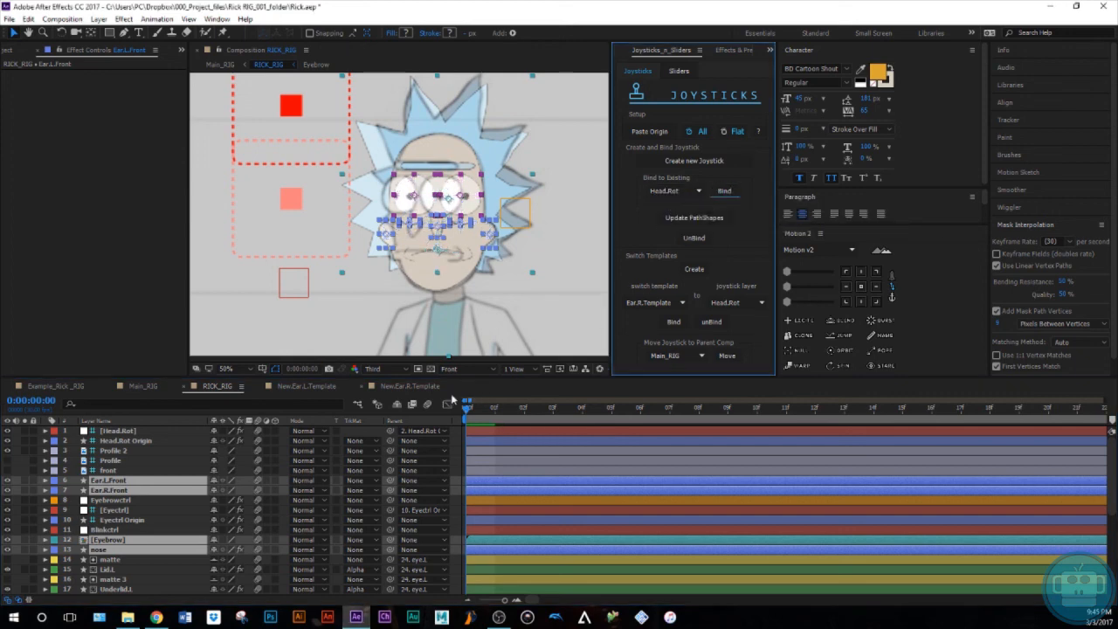
left_click(289, 476)
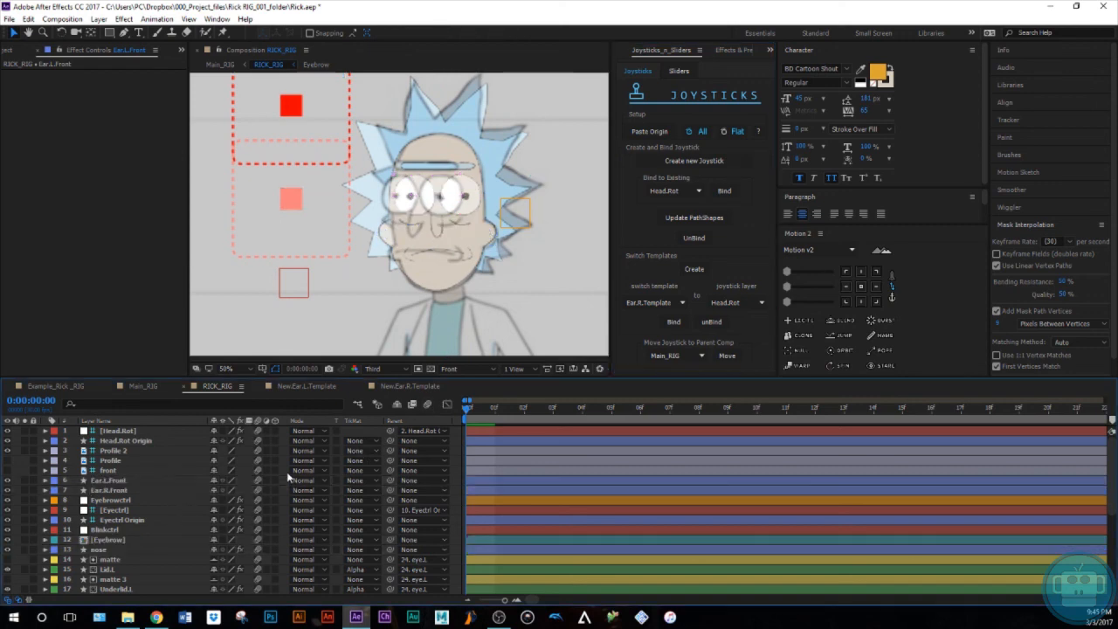
Bind the New.Ear.L.Template switch template to the Head.Rot joystick.
left_click(658, 303)
left_click(658, 303)
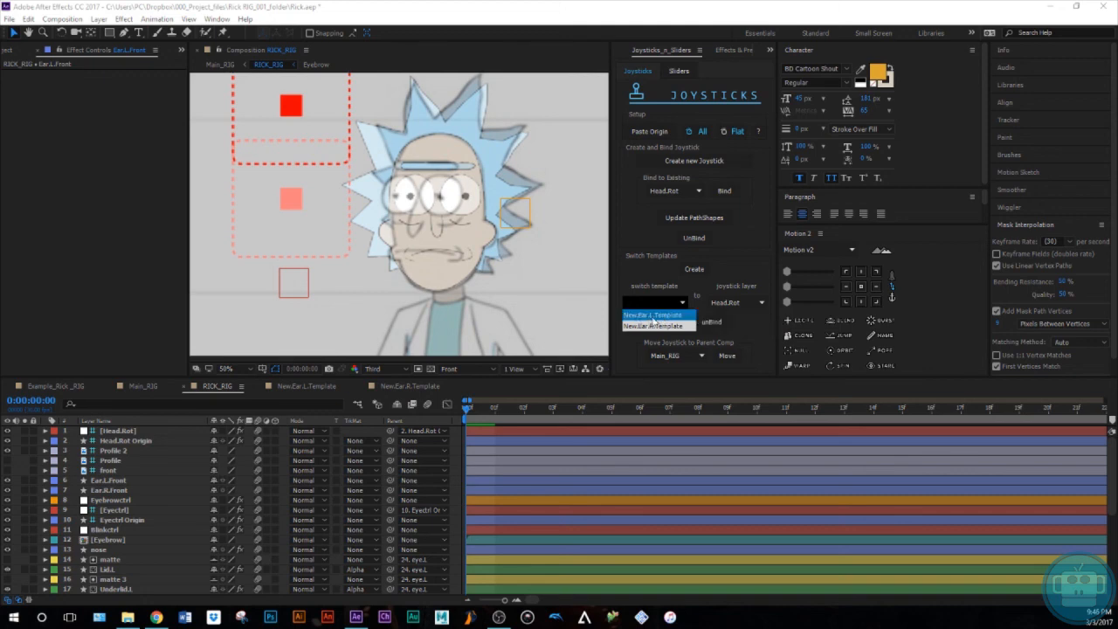
left_click(652, 317)
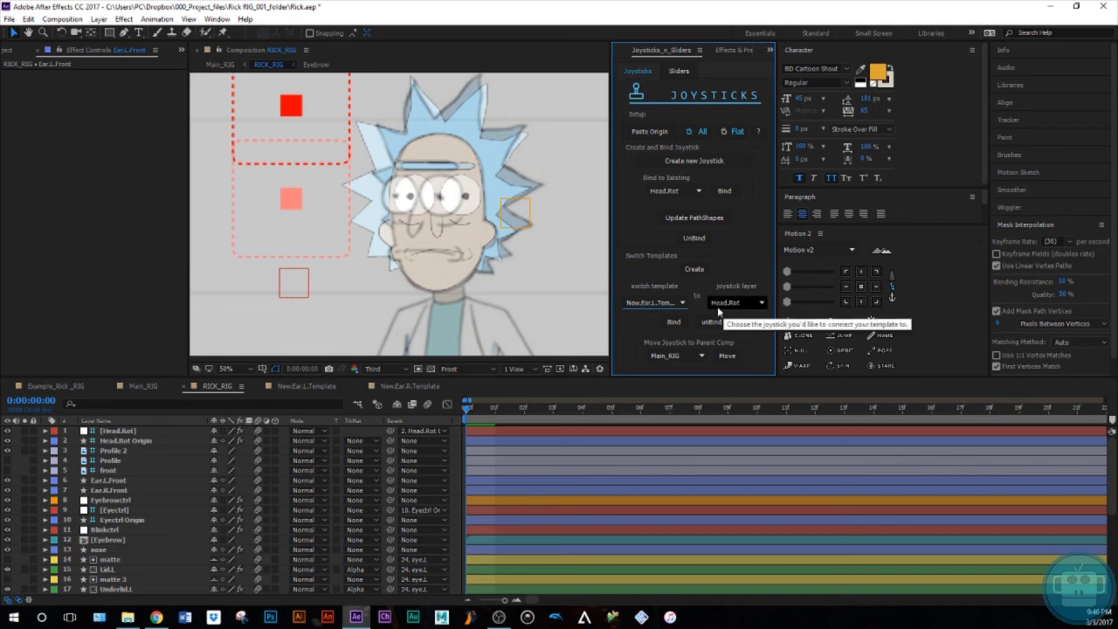
left_click(672, 323)
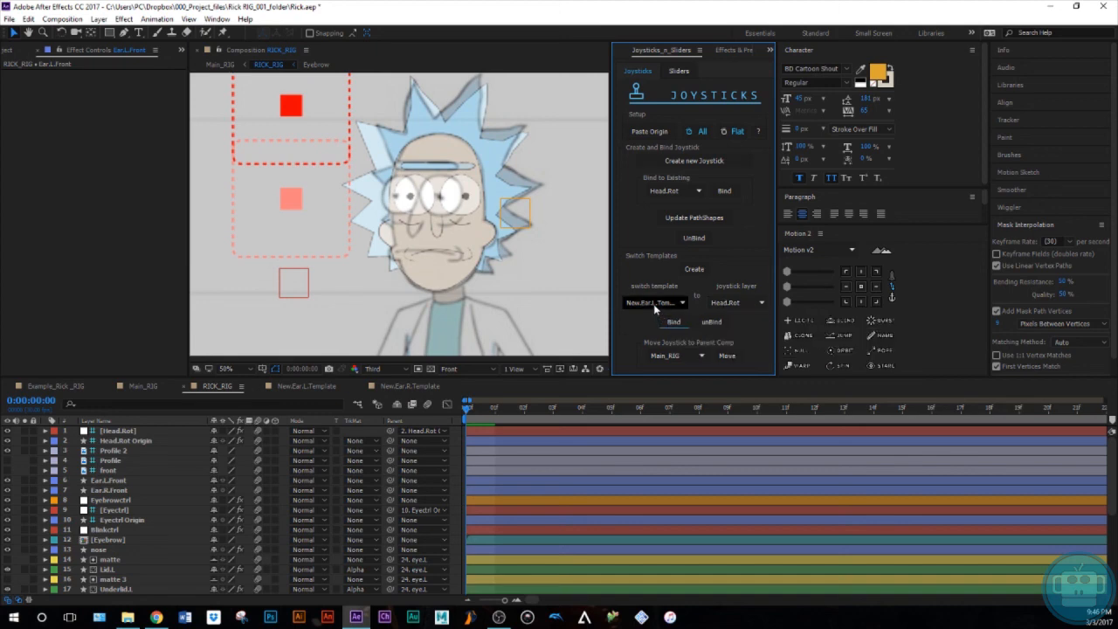
Bind the New.Ear.R.Template switch template to the Head.Rot joystick.
left_click(655, 303)
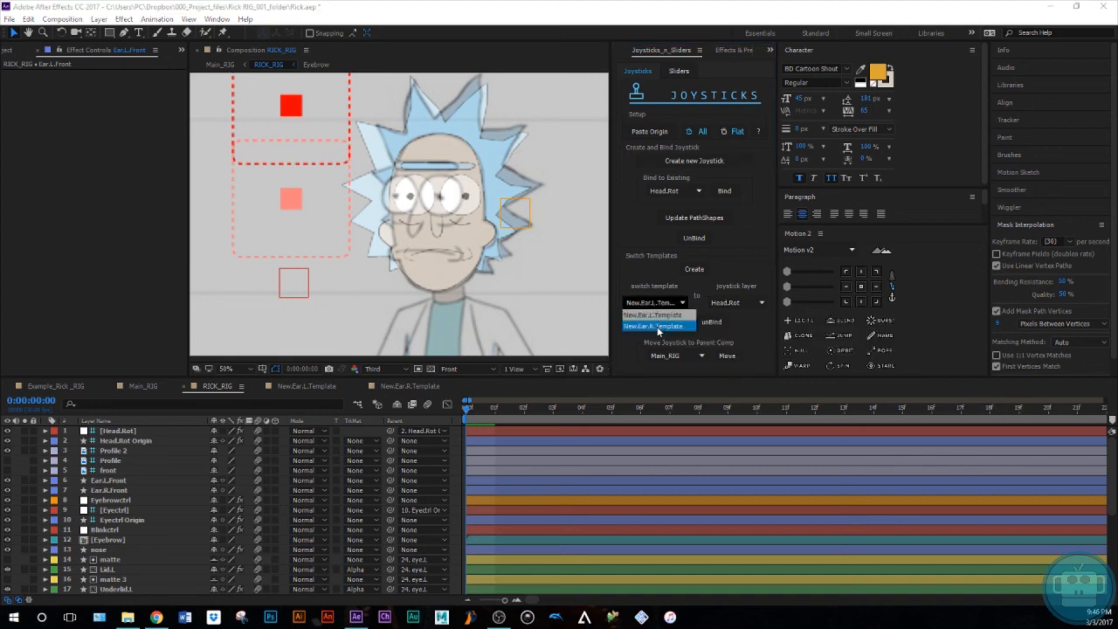
left_click(657, 327)
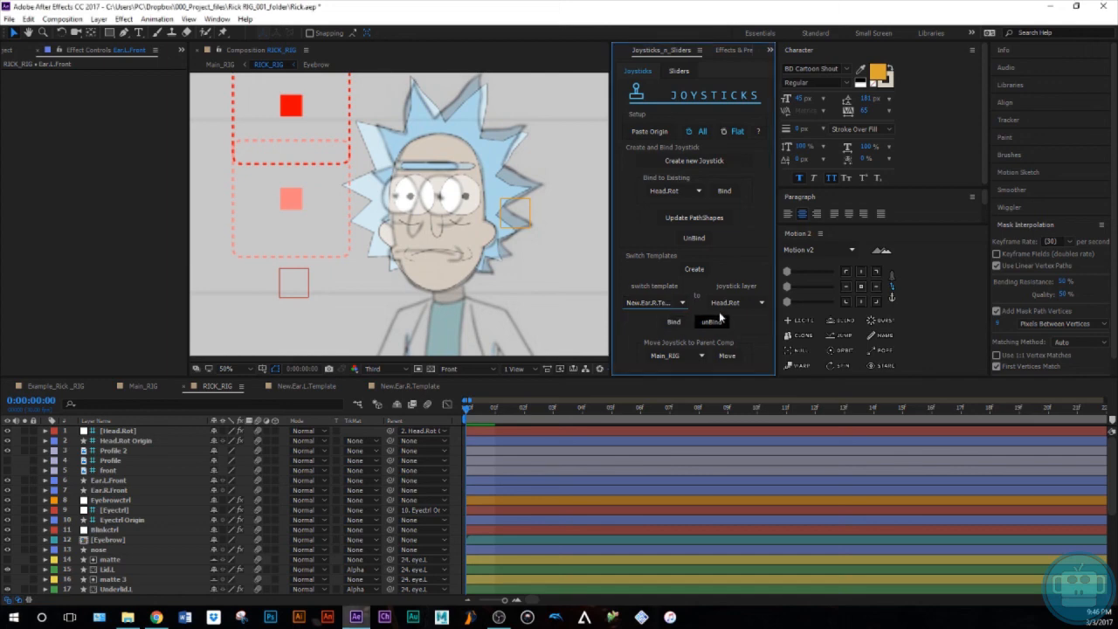
left_click(671, 321)
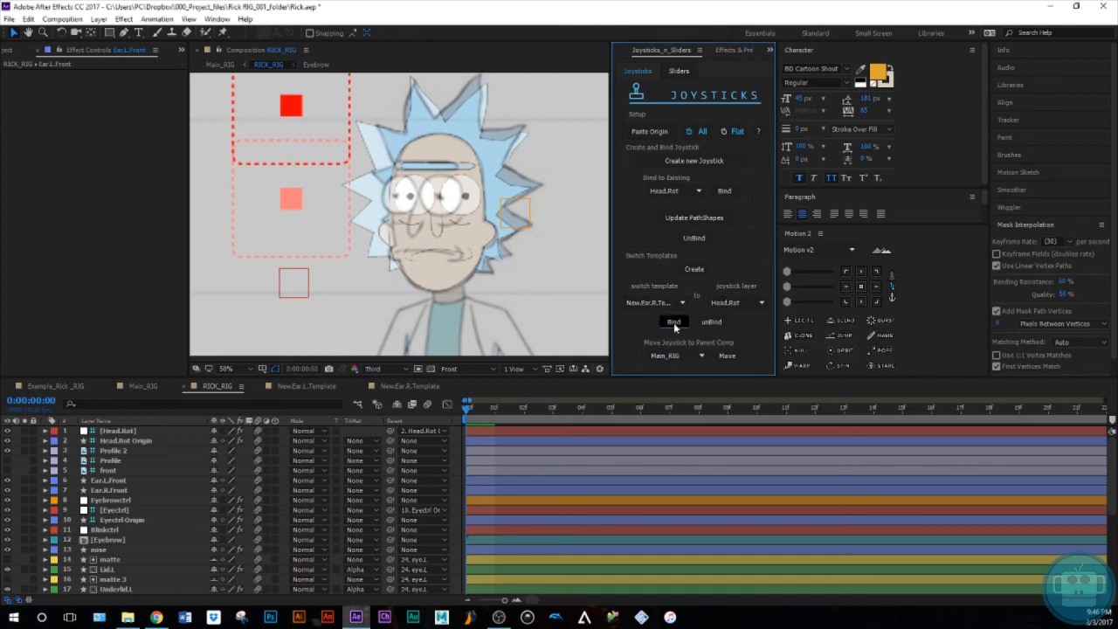
Test the head rotation in the Main_RIG composition by moving the Head.Rot controller around and back near its centre.
left_click(144, 386)
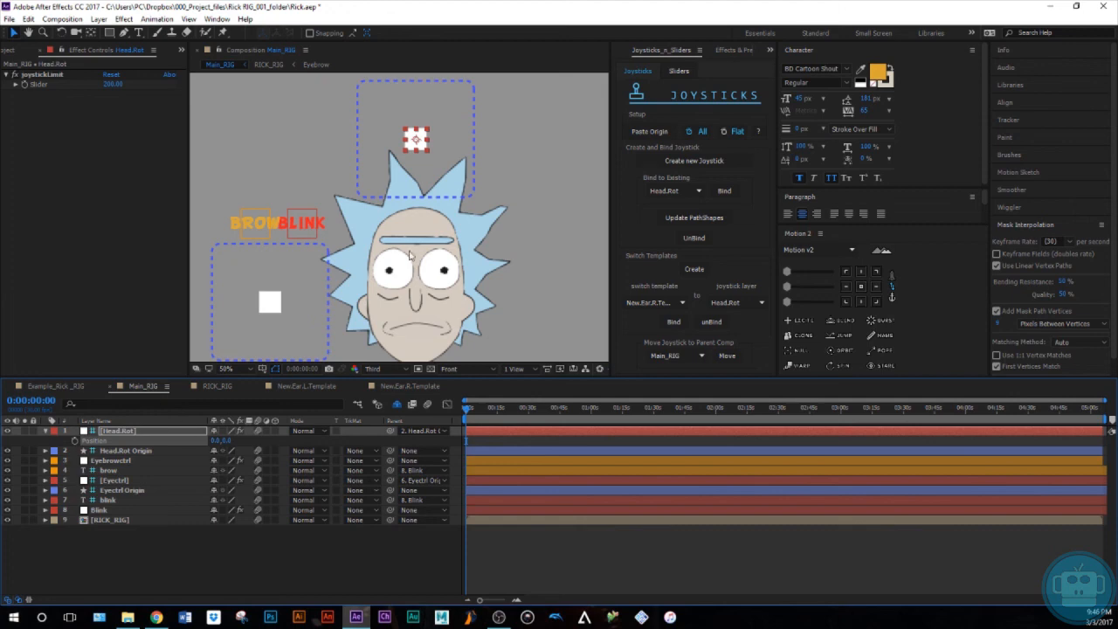
left_click_drag(431, 149, 415, 175)
left_click_drag(408, 165, 420, 137)
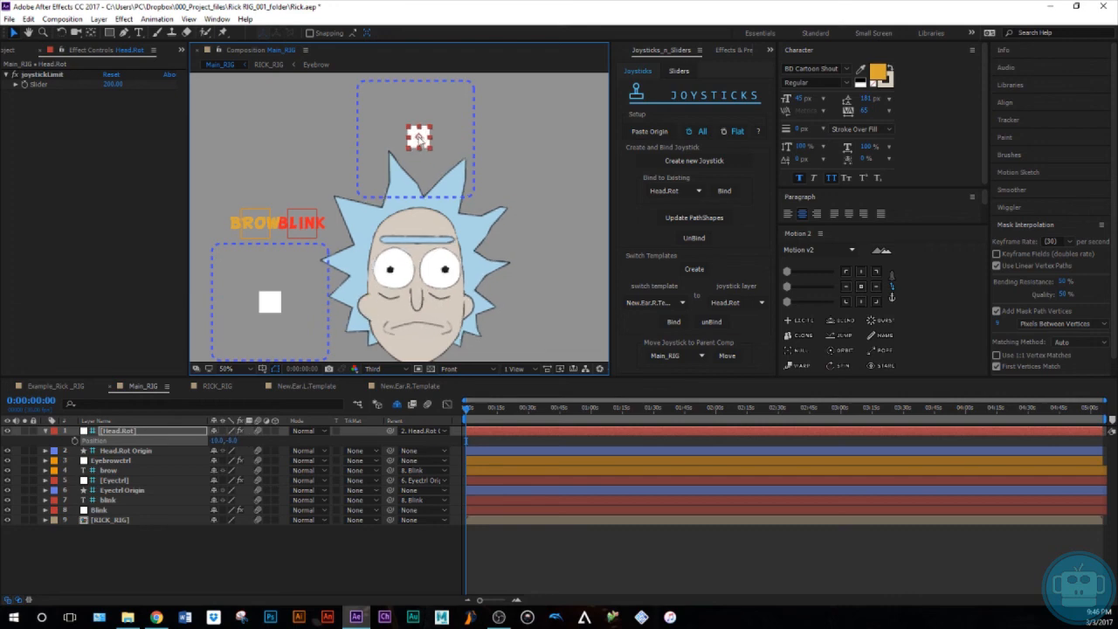